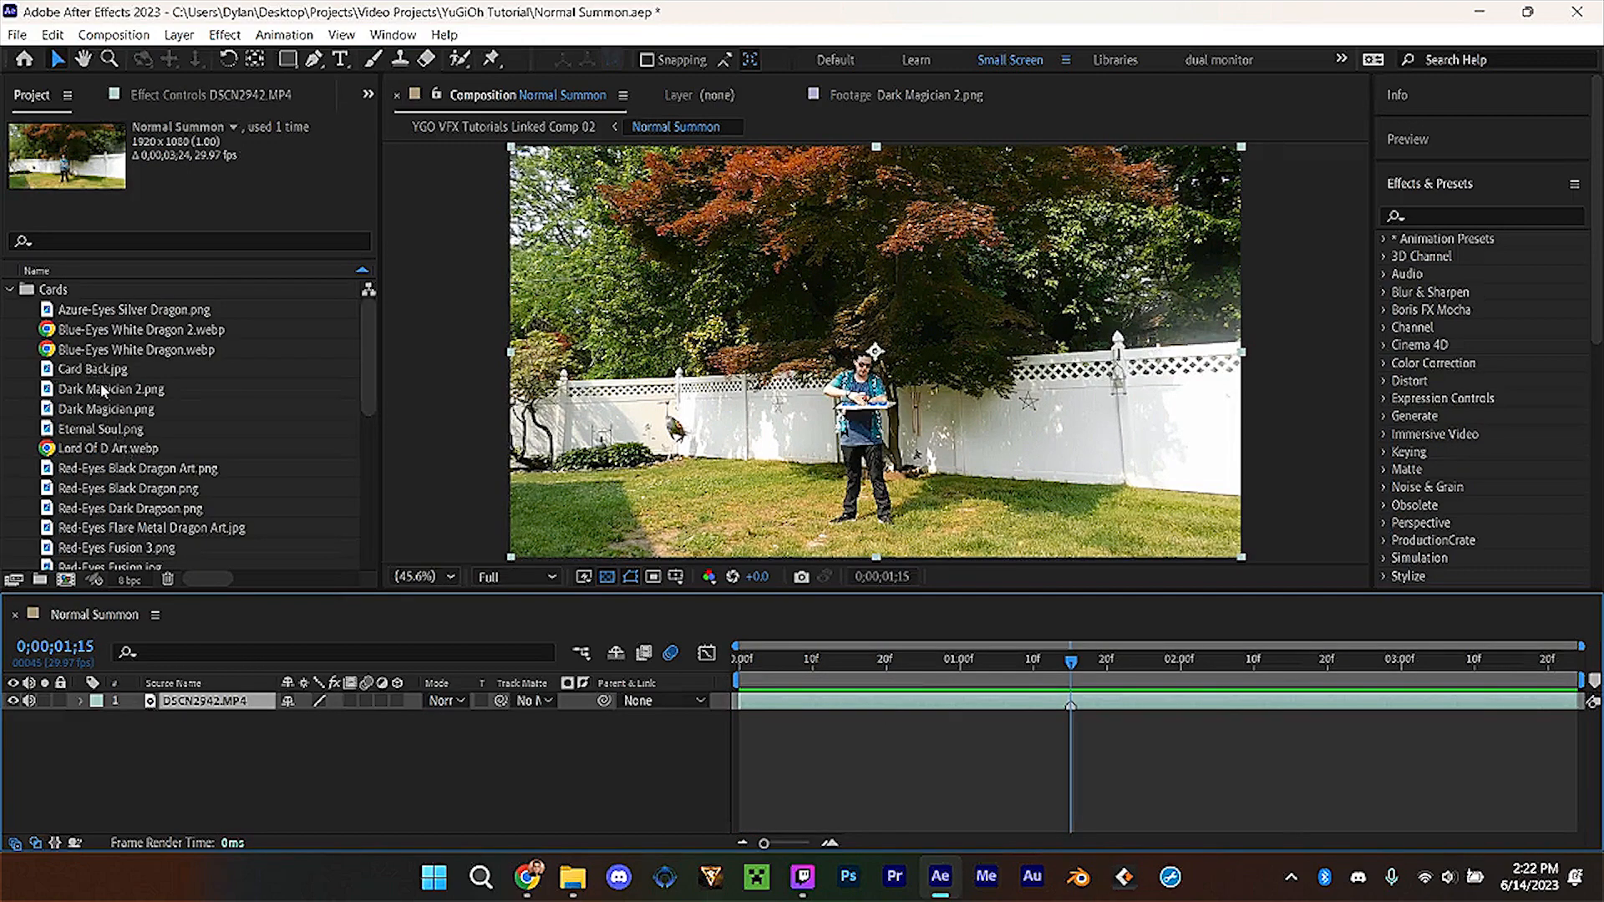
left_click_drag(90, 388, 196, 693)
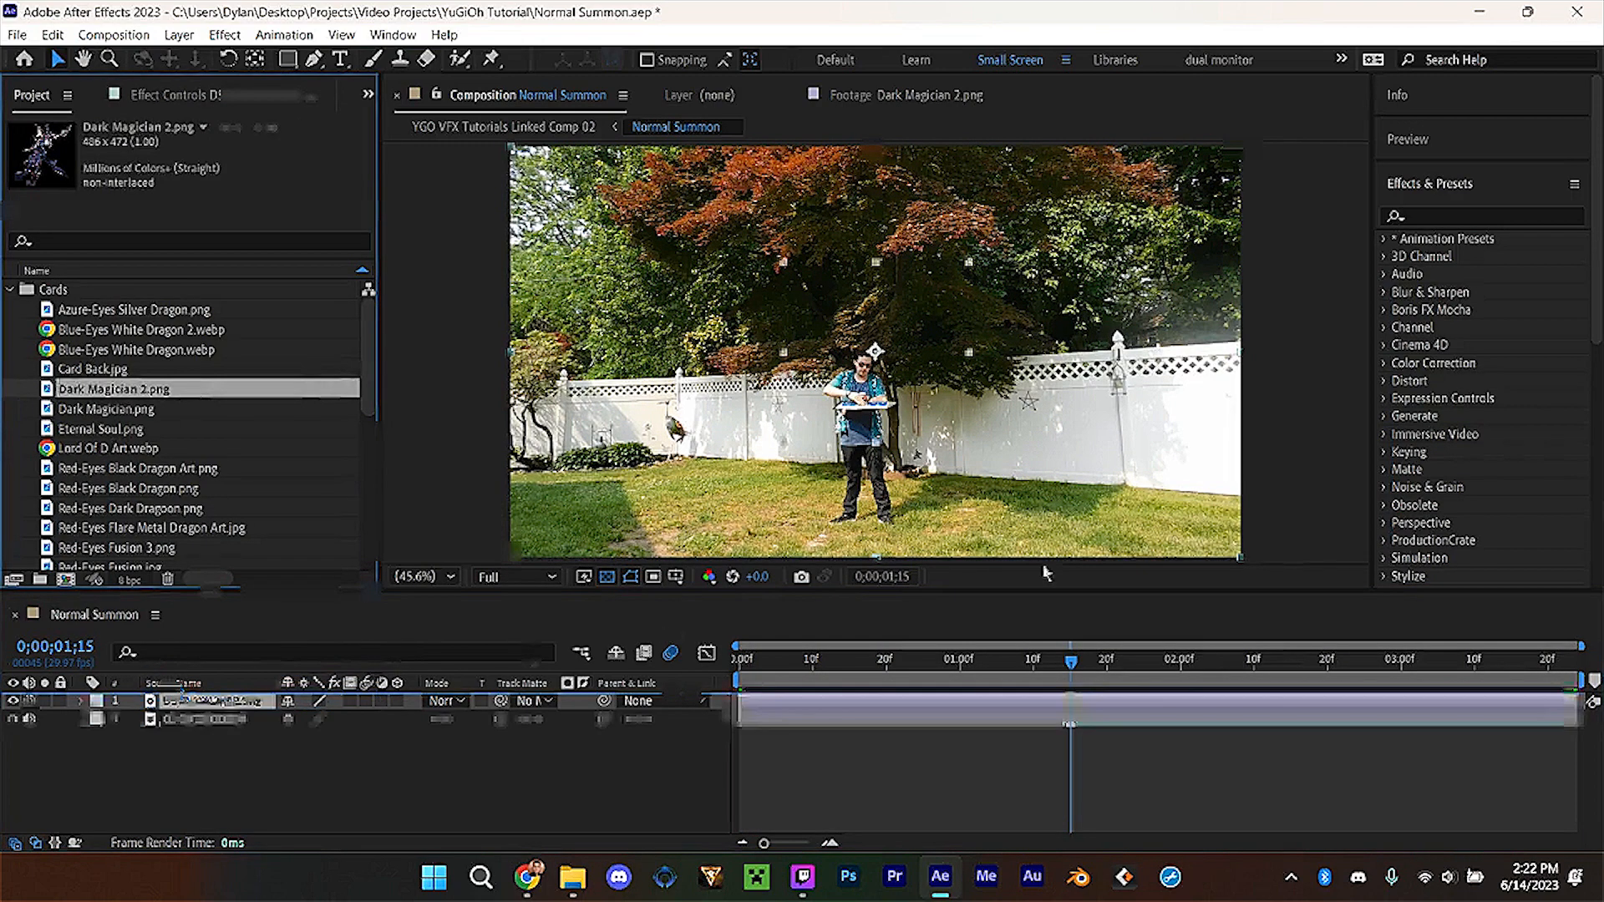
scroll(933, 321, "up", 4)
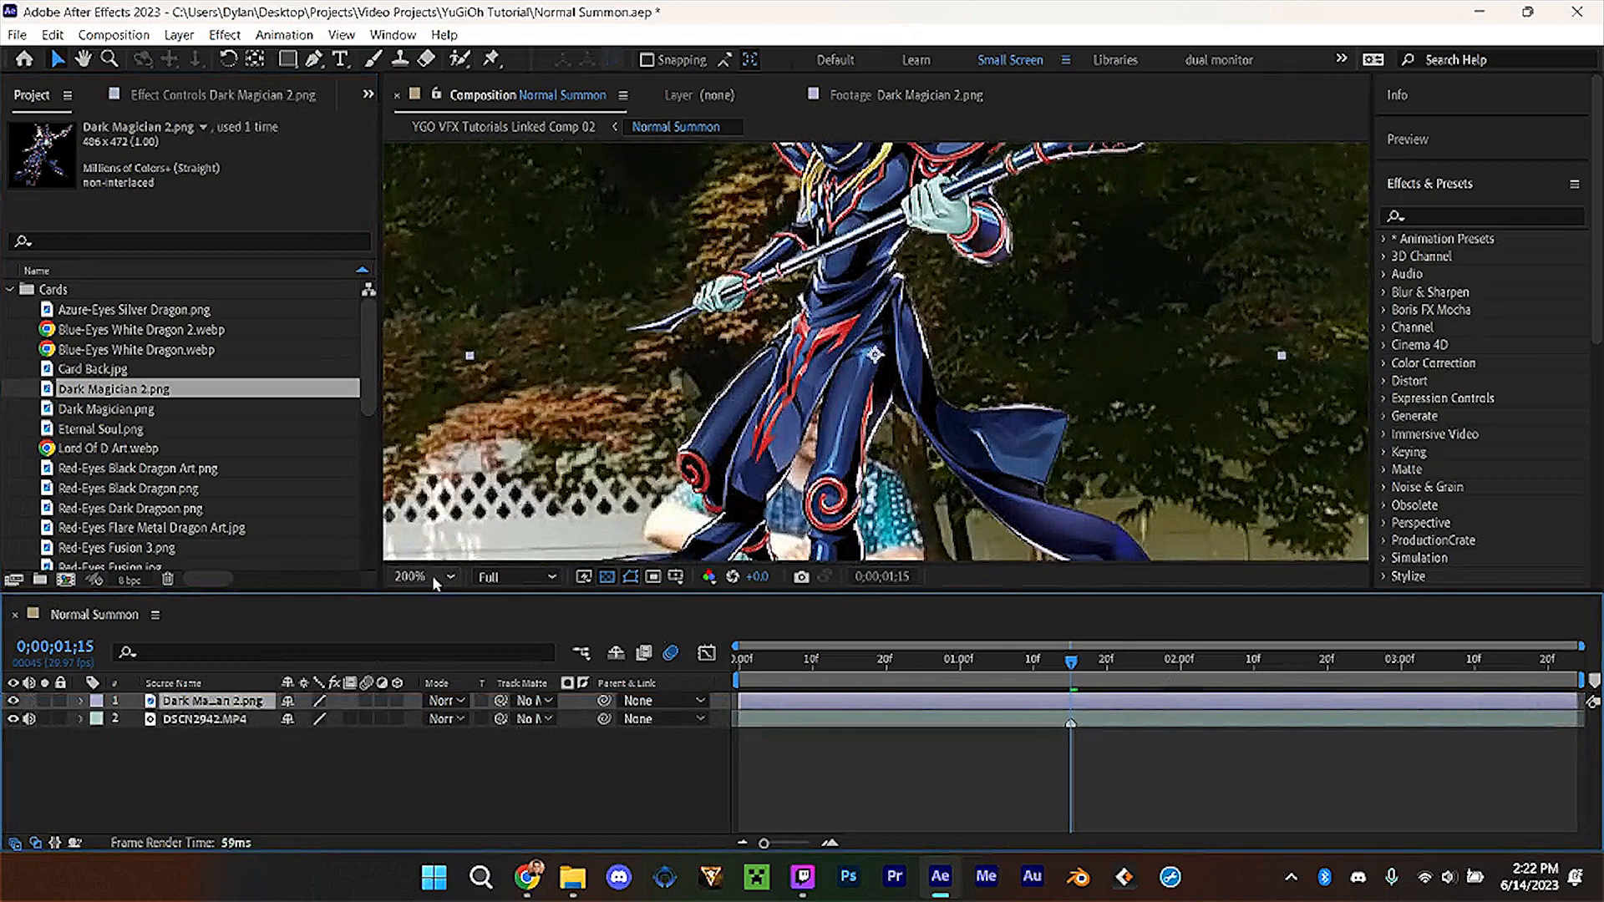
left_click(437, 578)
left_click(422, 206)
key("Delete")
left_click_drag(114, 389, 380, 600)
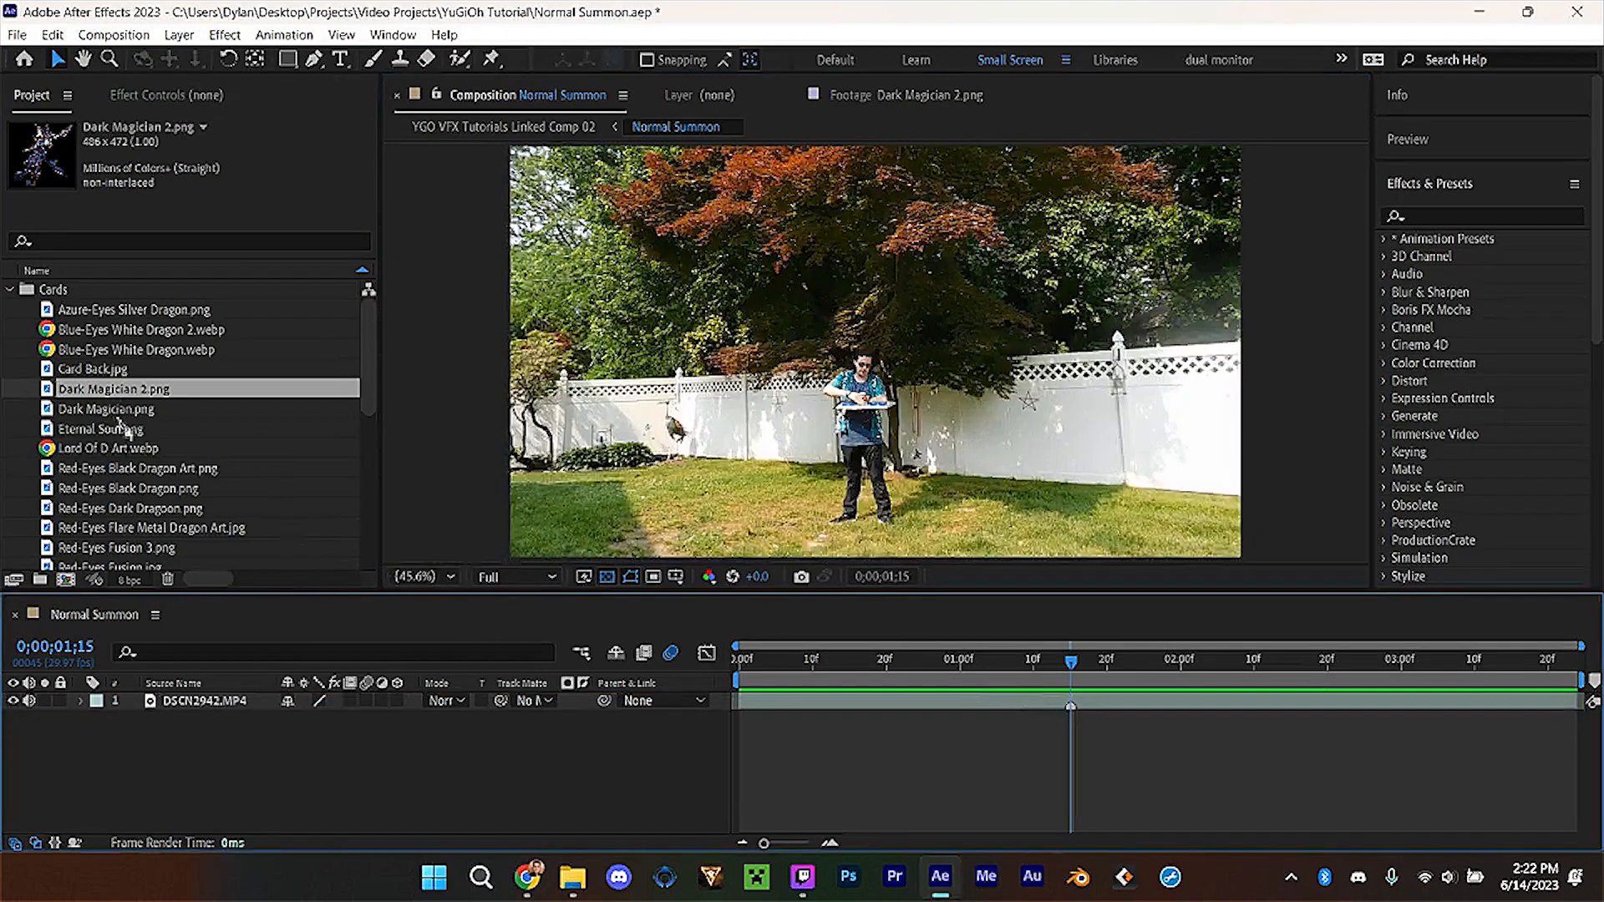
Add Lord Of D Art.webp above the DSCN2942.MP4 layer, starting at 0;00;01;15, scaled to 181%.
left_click_drag(117, 448, 1122, 719)
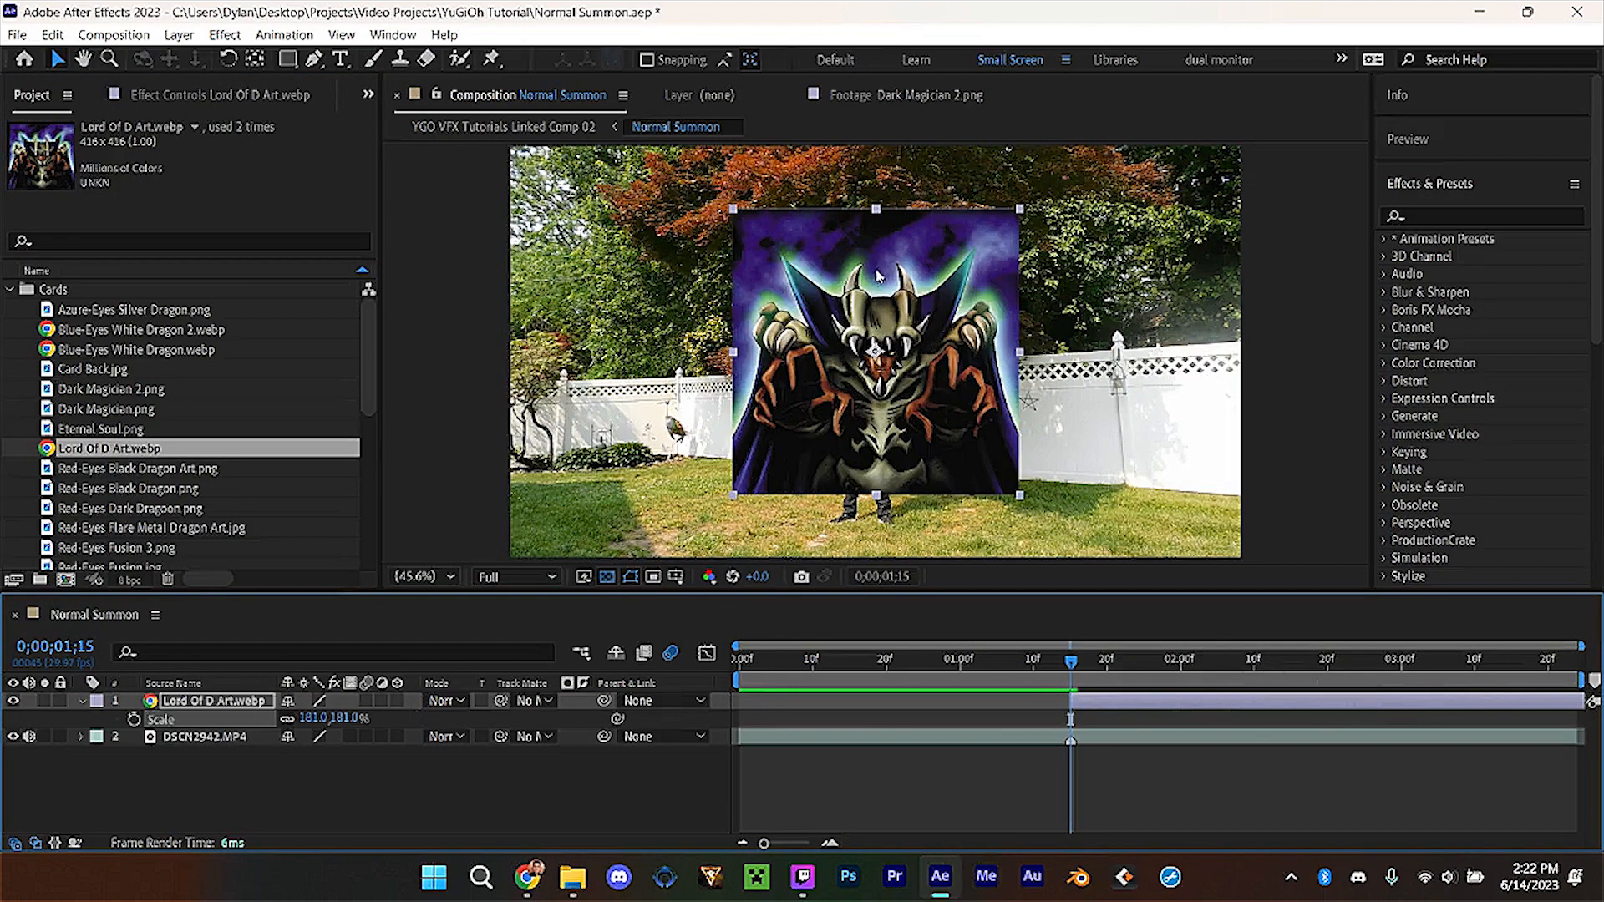
scroll(877, 276, "up", 1)
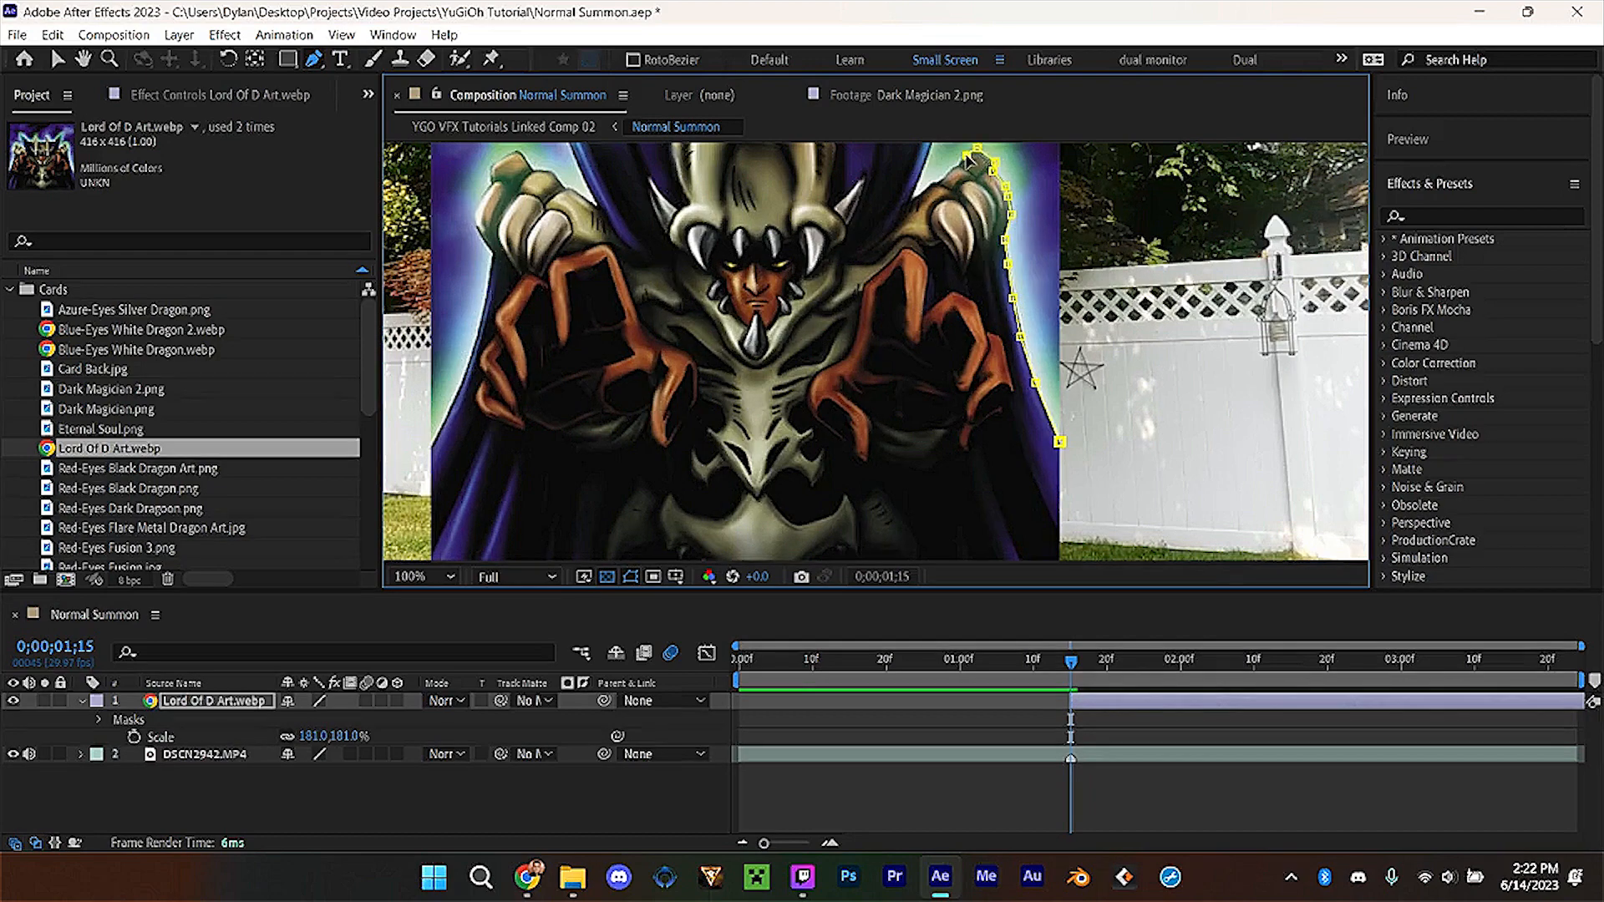
Trace a closed Pen mask around the Lord Of D creature, cutting away the background and shaping jagged spikes along the cape's lower edge.
left_click(975, 289)
left_click(998, 208)
left_click(956, 254)
left_click(928, 287)
left_click(902, 305)
left_click(869, 319)
left_click(860, 310)
left_click(856, 288)
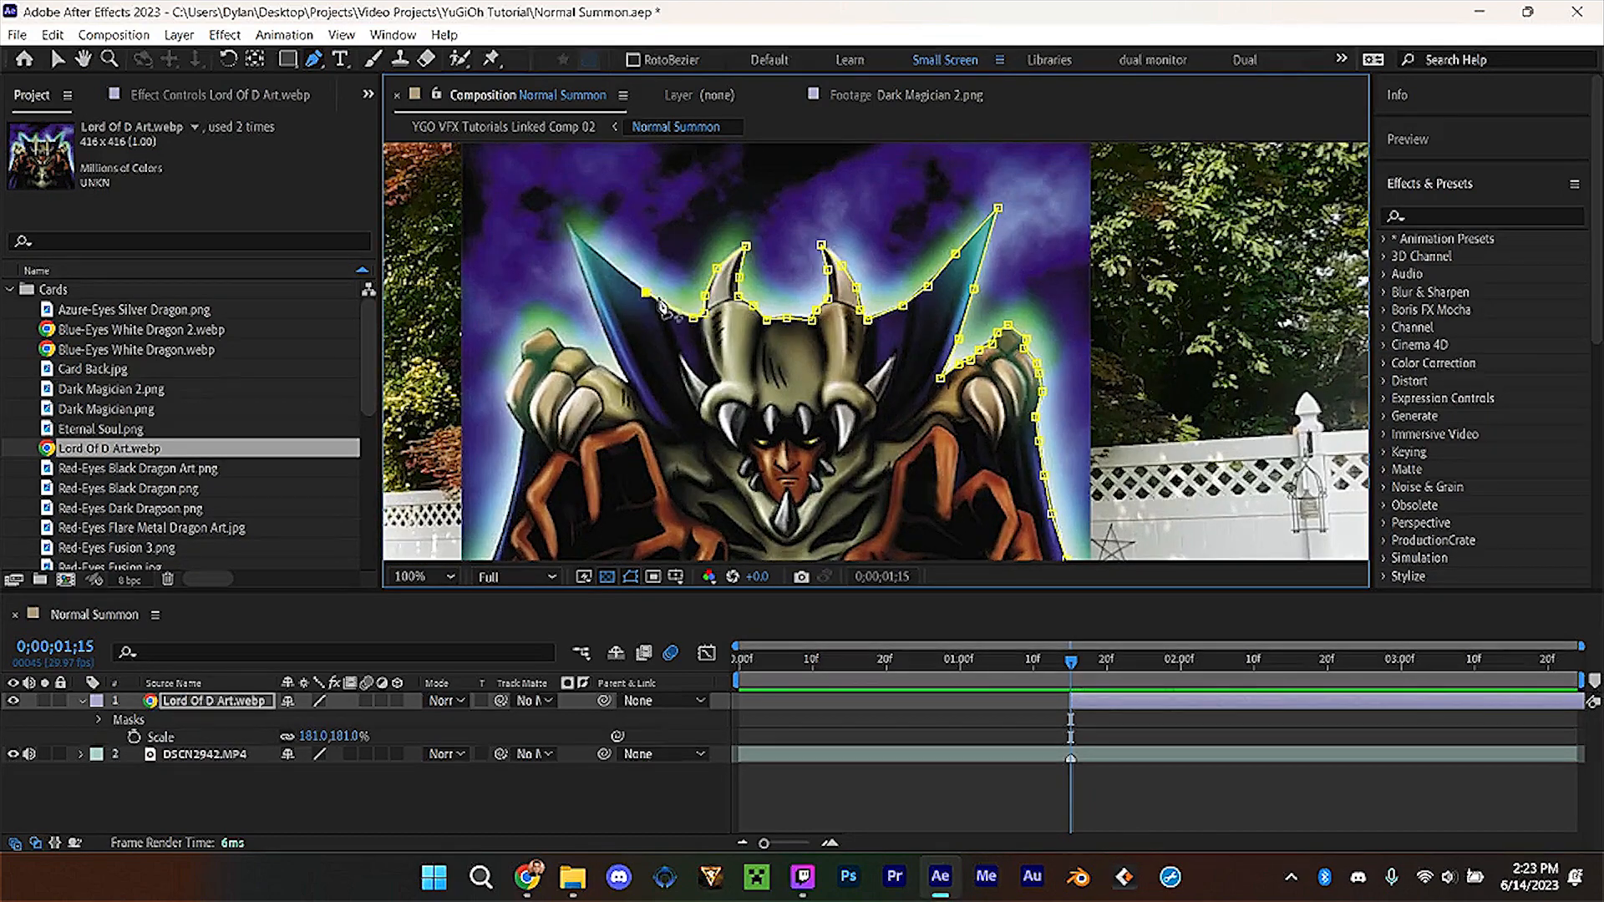
left_click(592, 363)
left_click(583, 348)
left_click(562, 348)
left_click(550, 331)
left_click(528, 336)
left_click(519, 345)
left_click(524, 361)
left_click(504, 394)
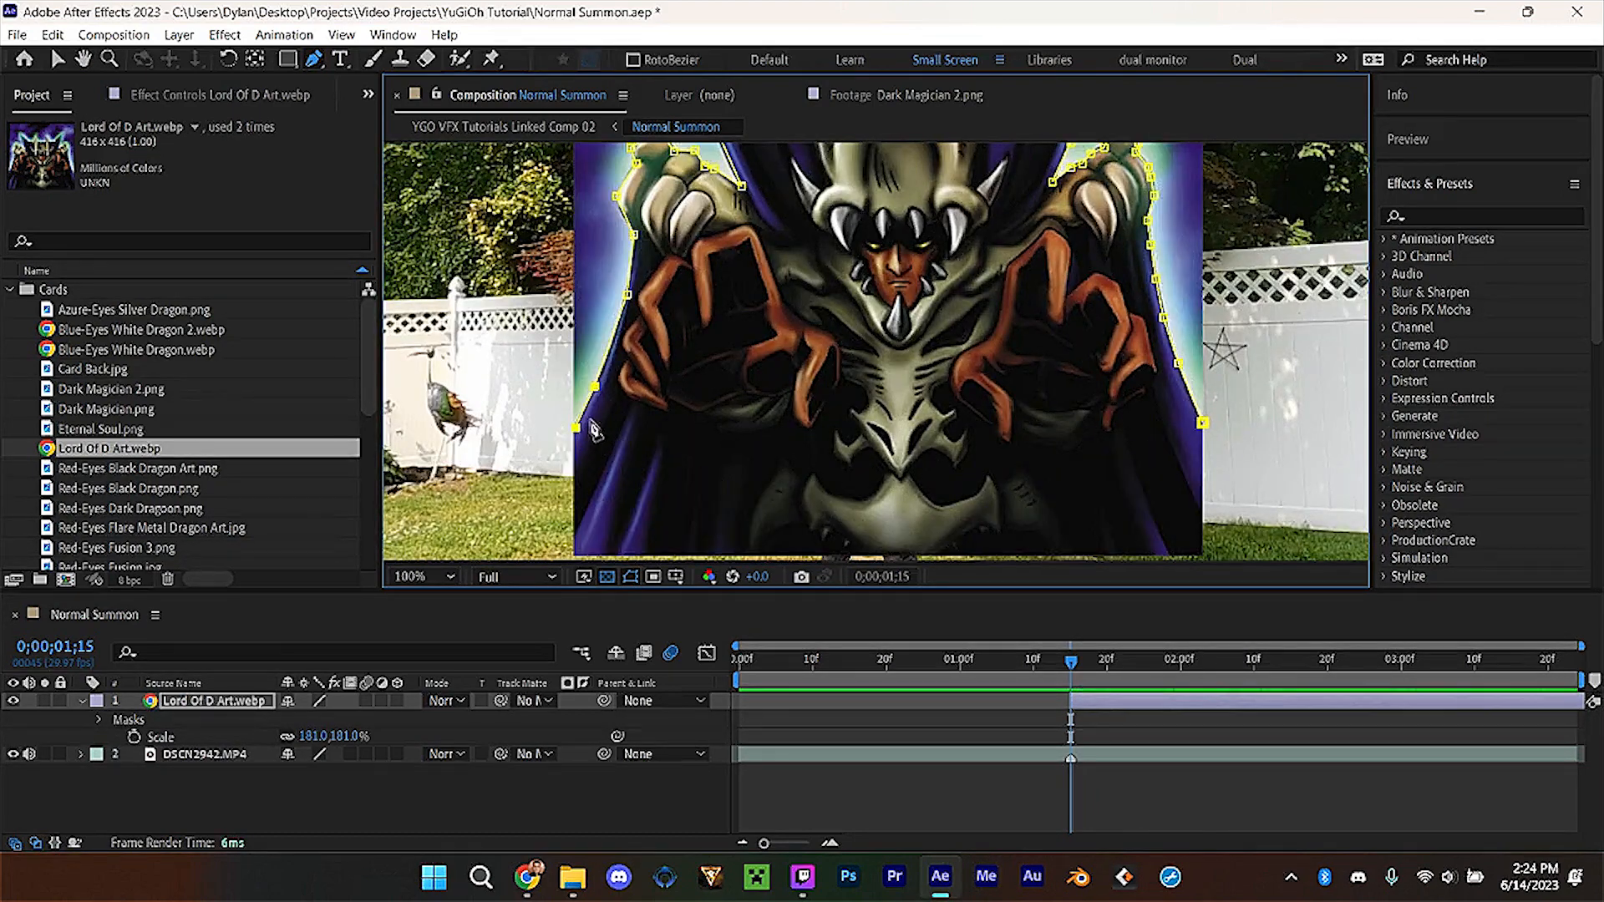
left_click(947, 550)
left_click(1063, 549)
left_click(1061, 525)
left_click(1100, 545)
left_click(1098, 509)
left_click(1136, 539)
left_click(1131, 499)
left_click(1169, 528)
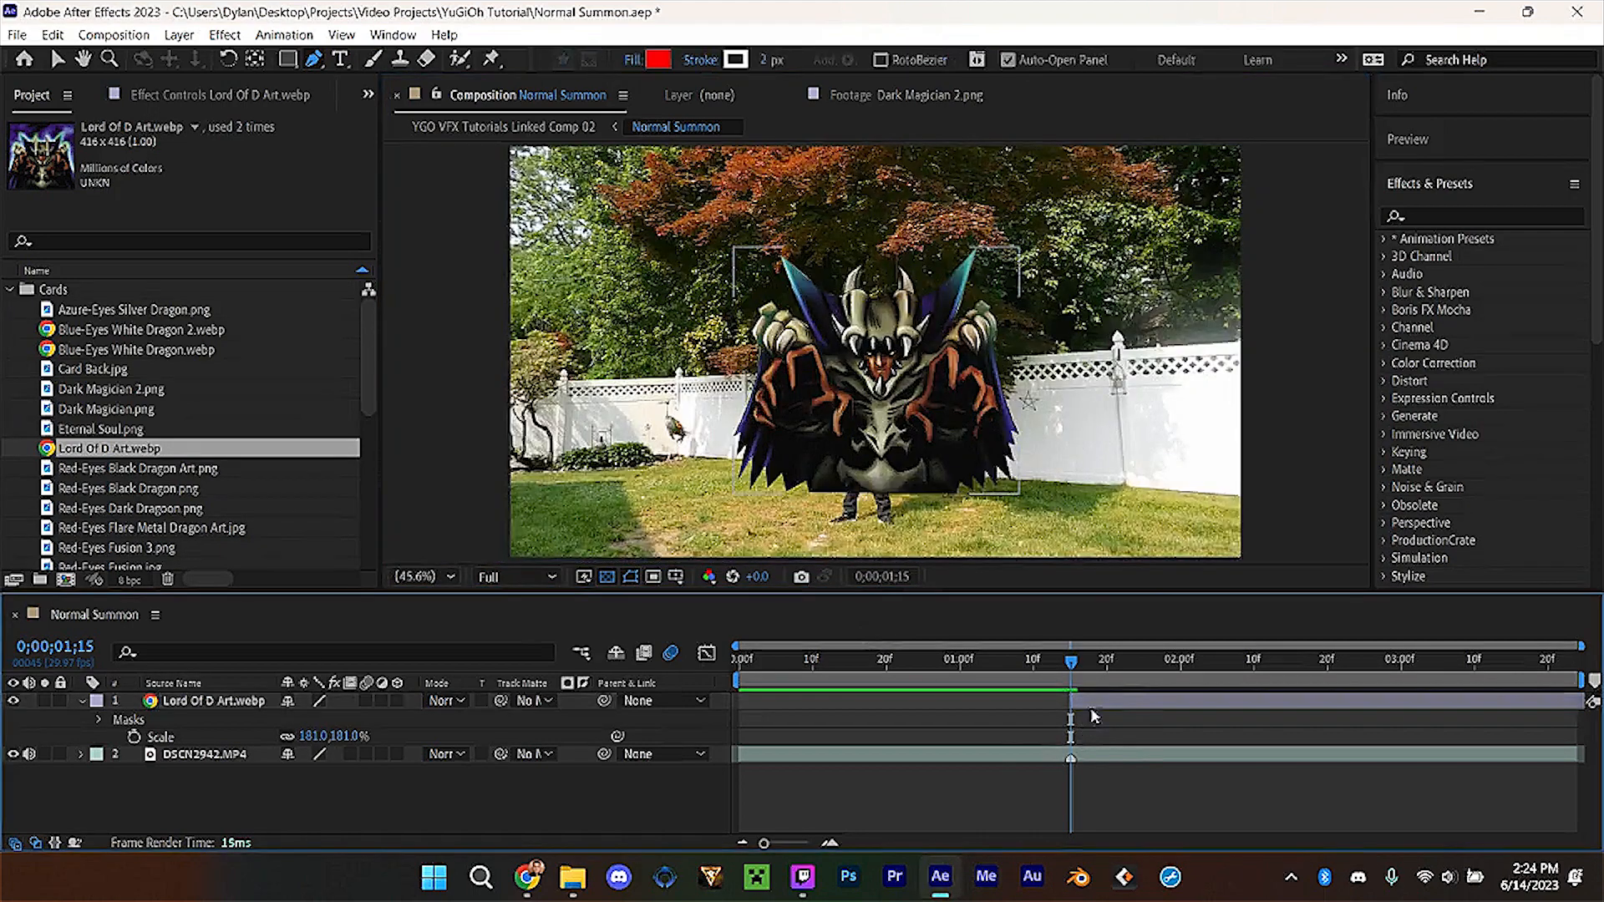
Set the mask feather on the Lord Of D Art layer to 1 pixel.
left_click(1078, 702)
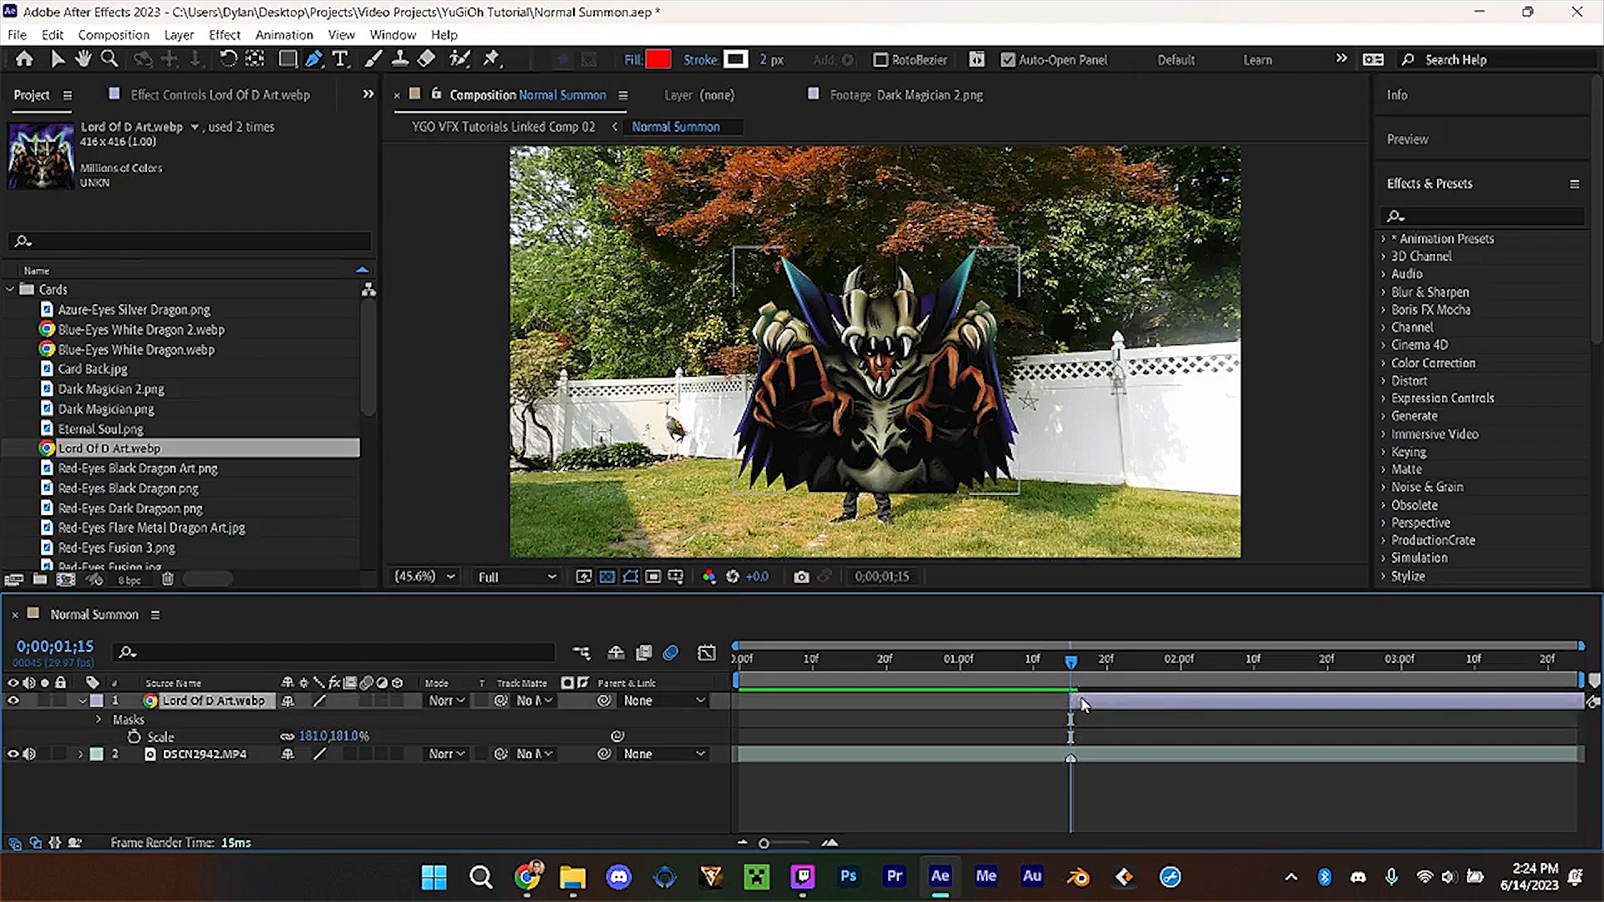
key("f")
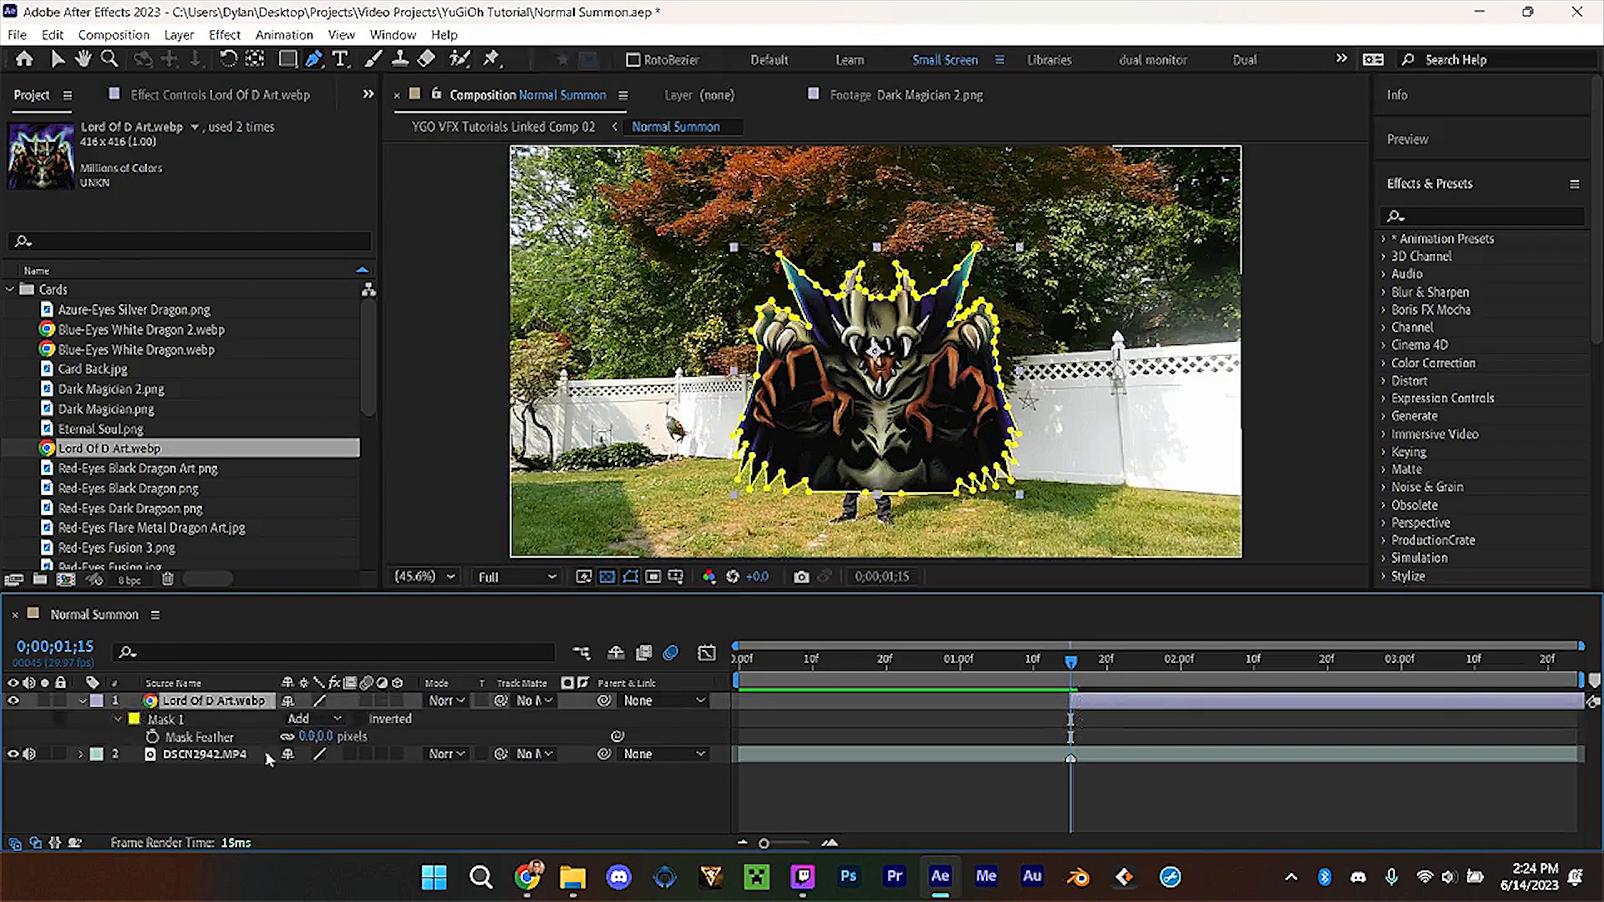
left_click(306, 736)
type("1")
key("Return")
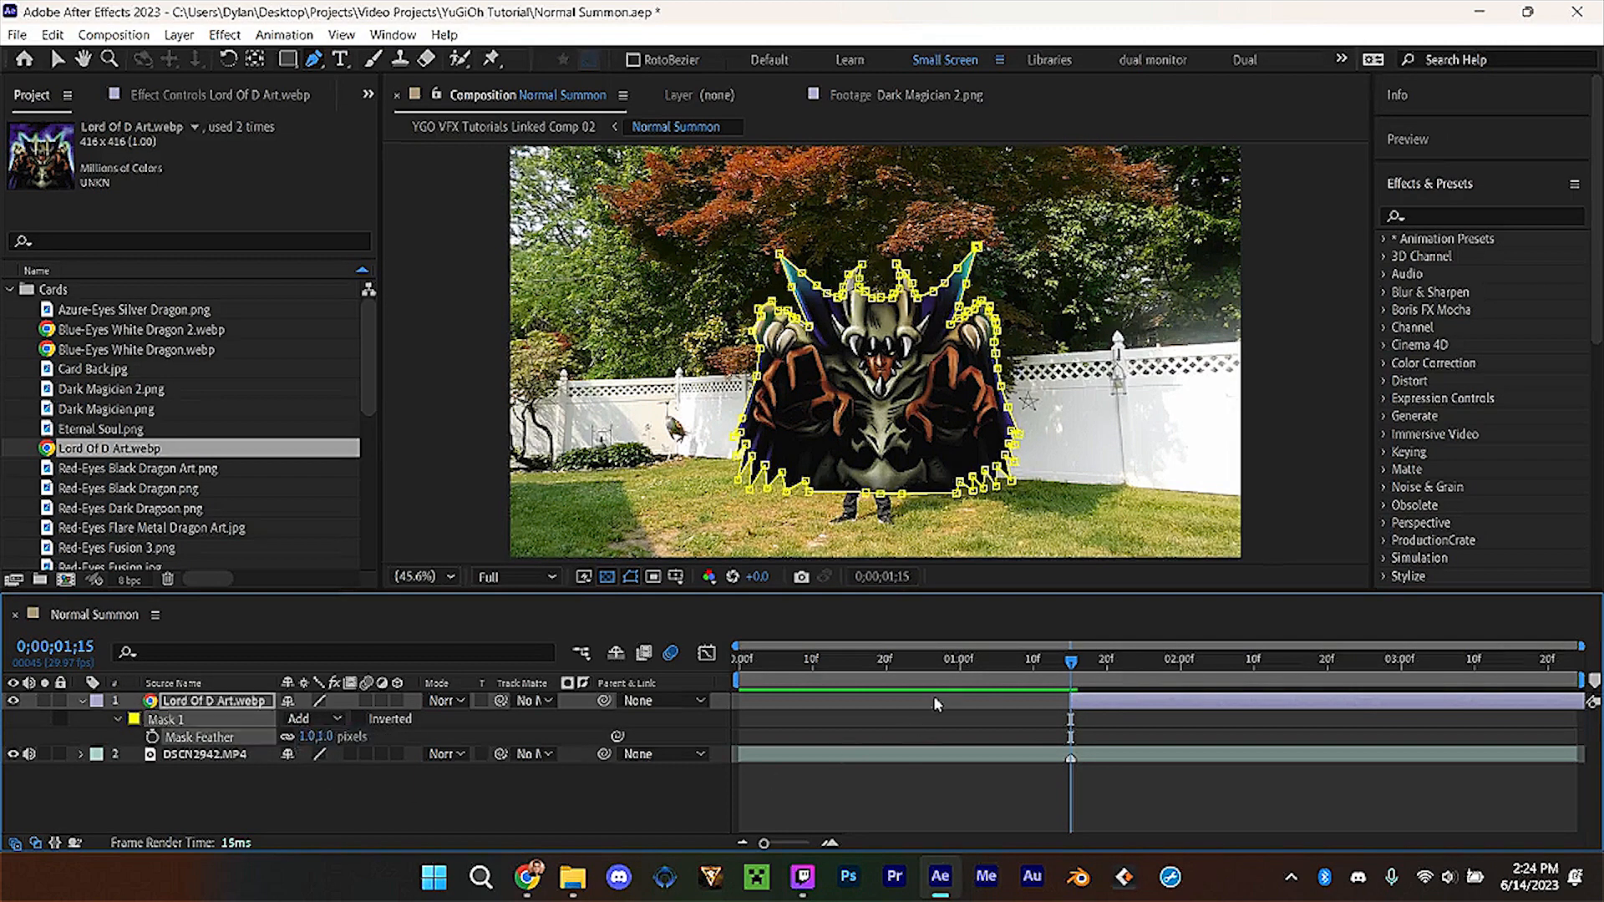
left_click(988, 729)
scroll(966, 301, "up", 1)
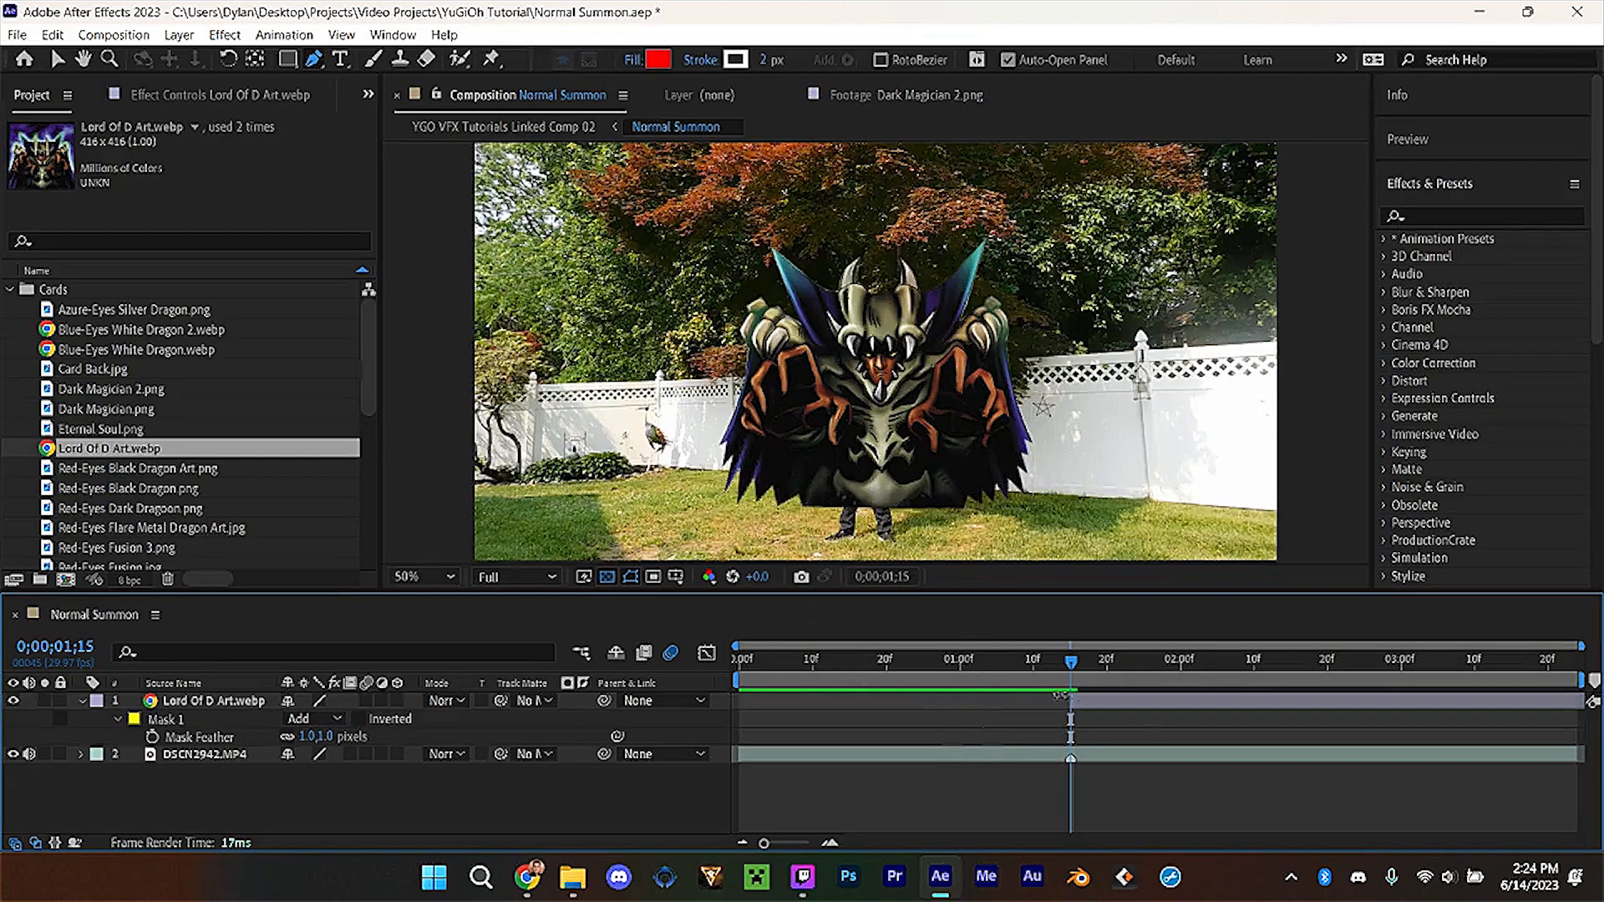
Collapse the Lord Of D Art layer's mask properties and fit the whole composition in the viewer.
key("v")
left_click(1096, 702)
key("f")
left_click(762, 745)
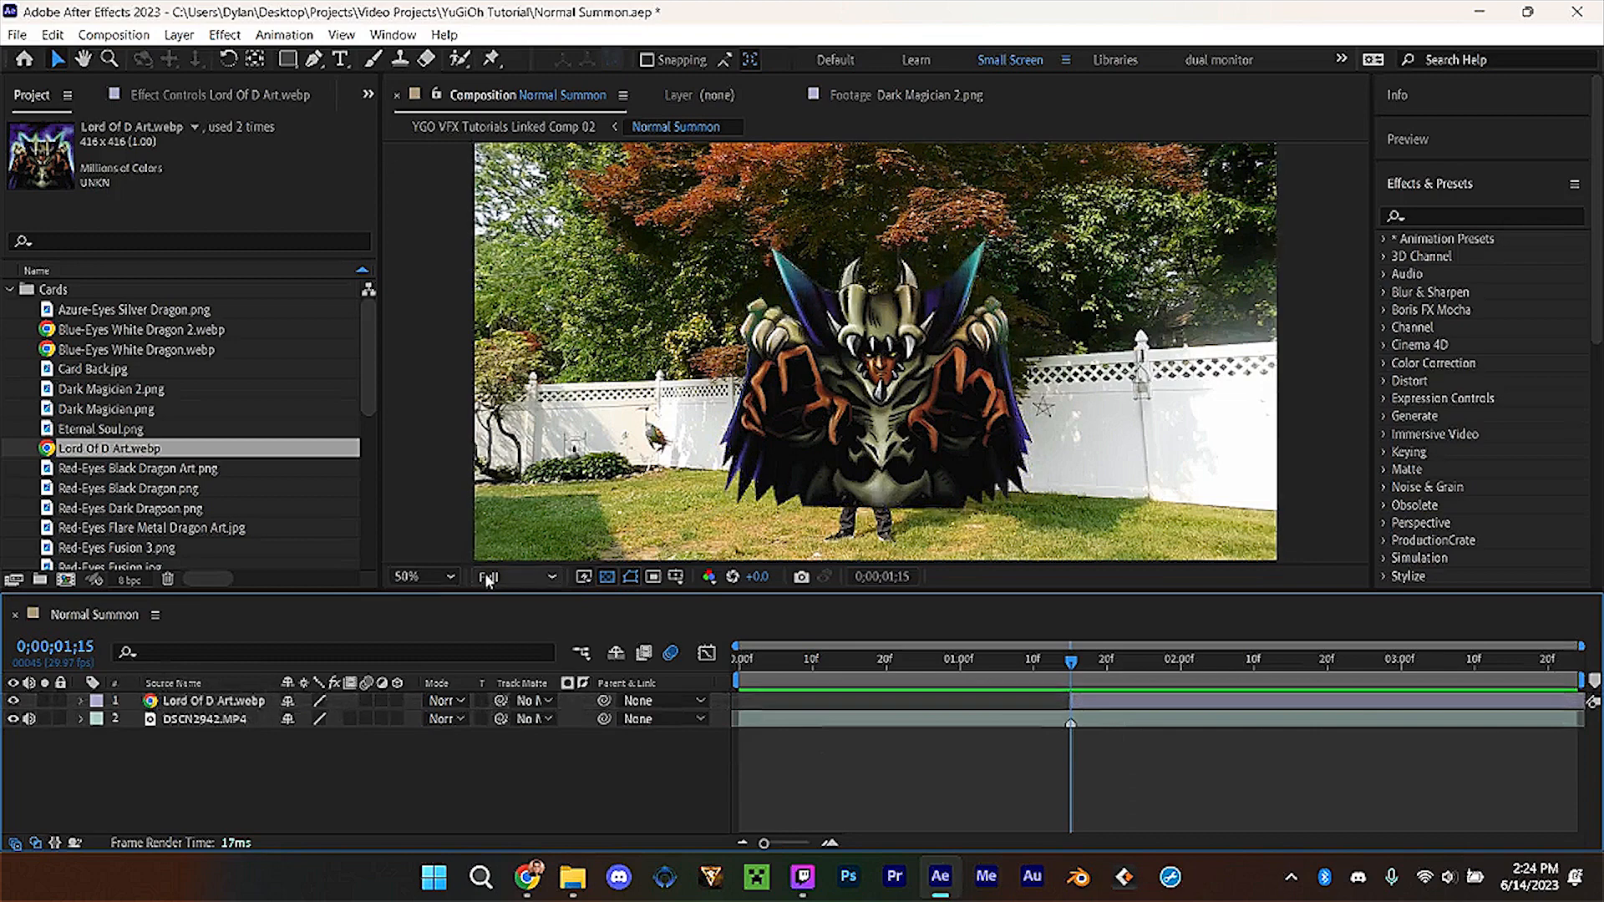
left_click(420, 577)
left_click(409, 200)
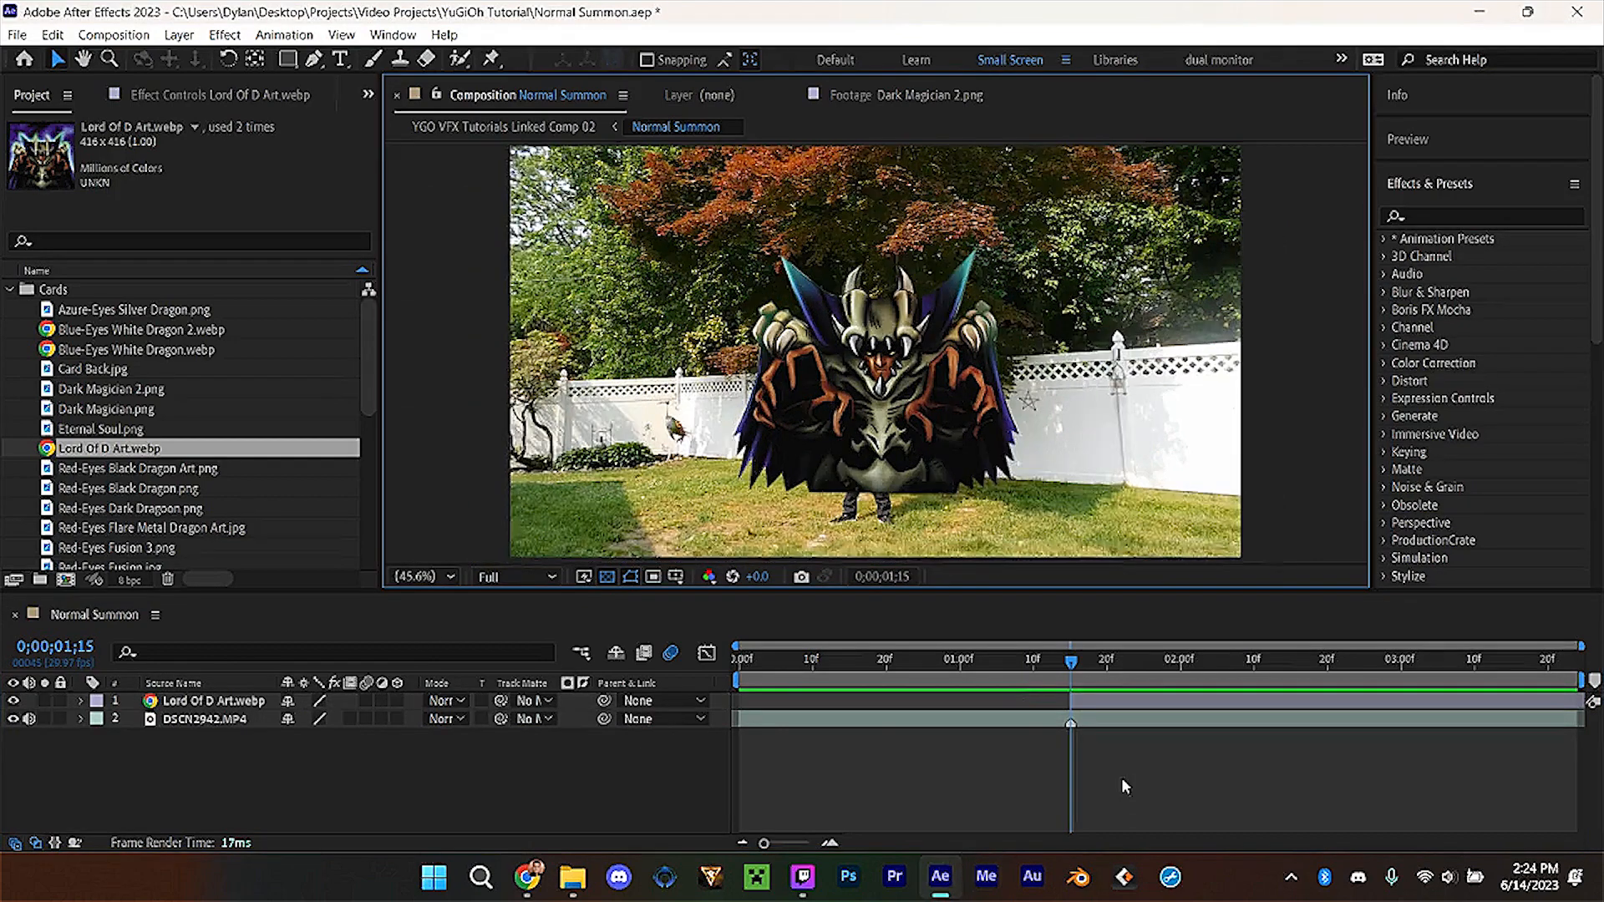
Apply the Curves effect to the Lord Of D Art layer and raise the midpoint of its Blue channel curve.
left_click(1479, 215)
type("curves")
left_click_drag(1464, 309, 1156, 697)
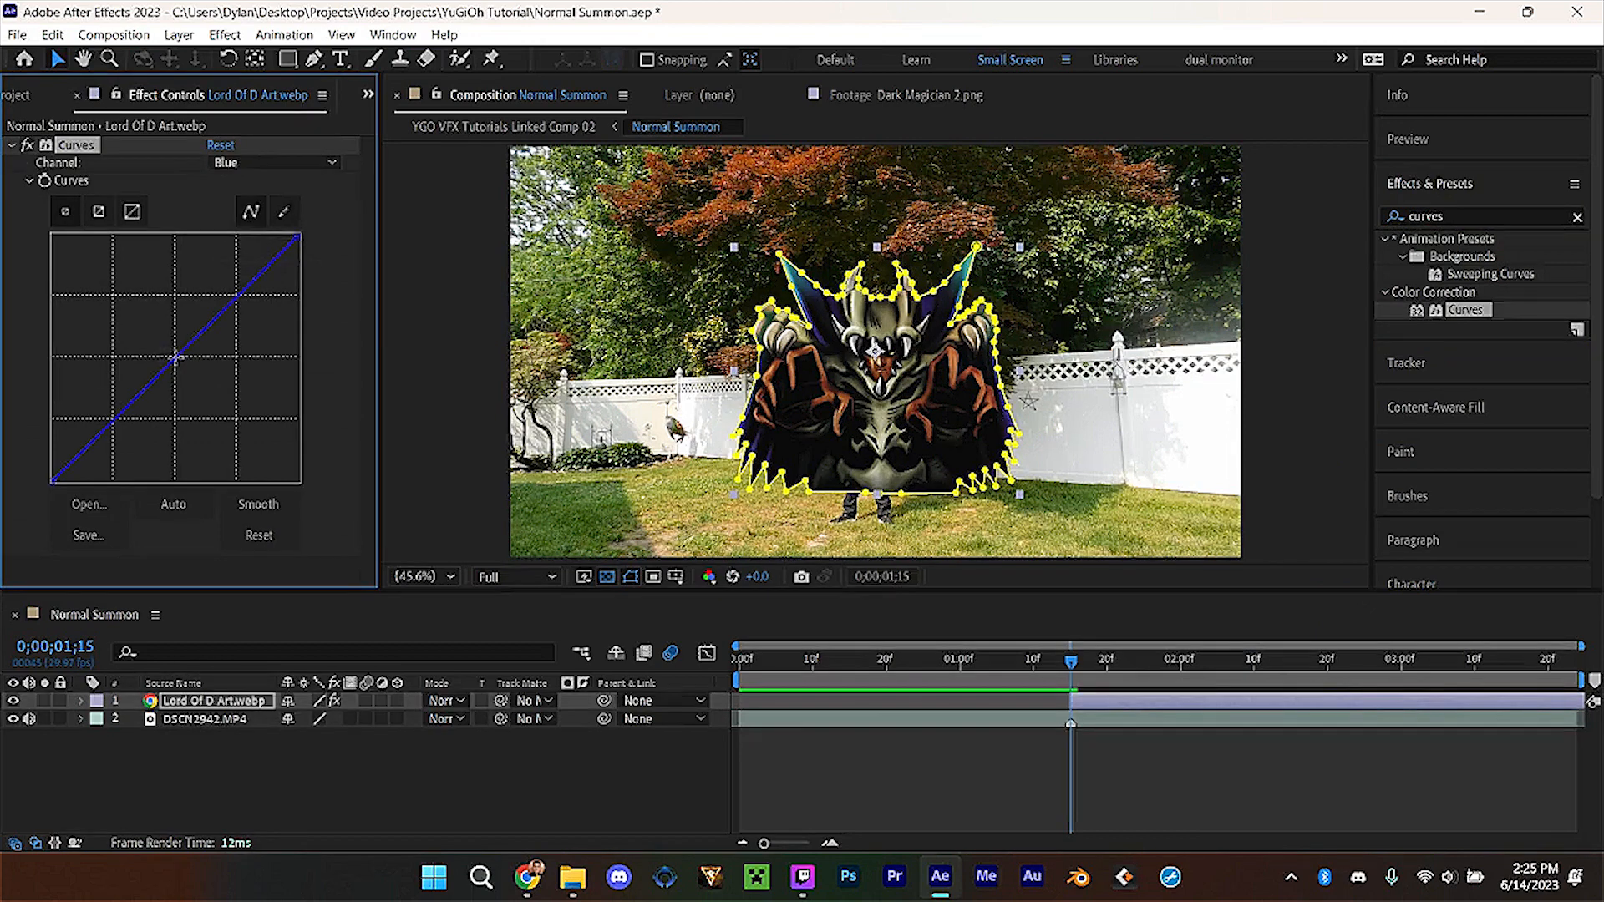
left_click_drag(175, 356, 145, 332)
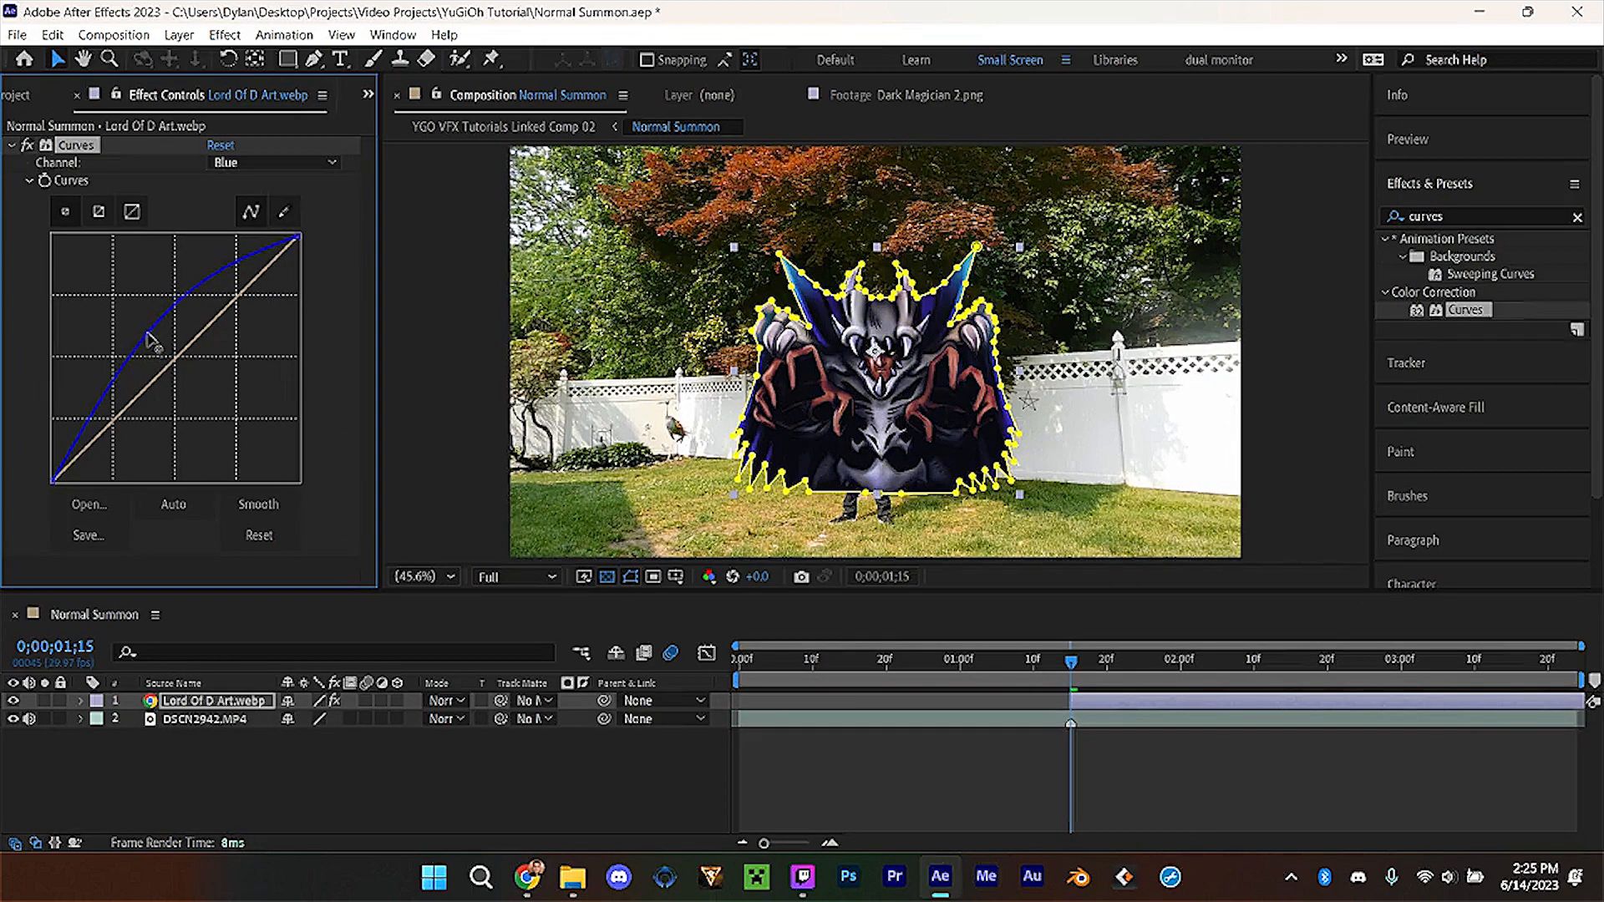
Lower the midpoint of the Red channel curve on the Lord Of D Art layer to give it a blue tint.
left_click(251, 162)
left_click(252, 205)
left_click_drag(178, 365, 203, 384)
key("F2")
Apply the Noise effect to the Lord Of D Art layer with the amount of noise at 10%.
left_click(1468, 216)
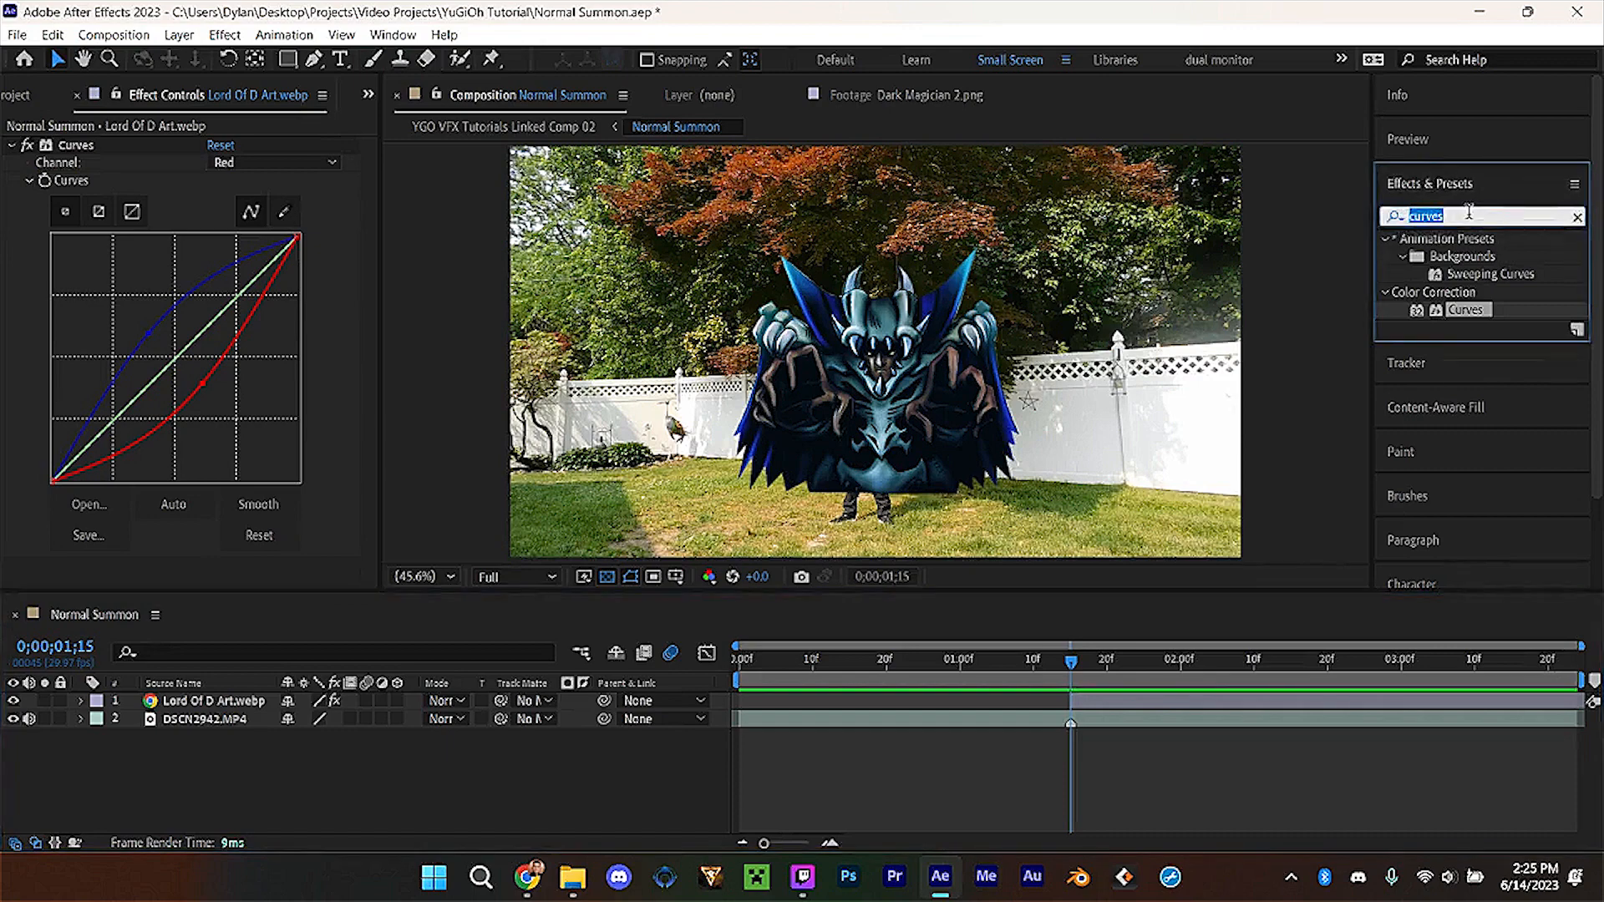
type("noise")
left_click_drag(1485, 332, 269, 547)
type("5")
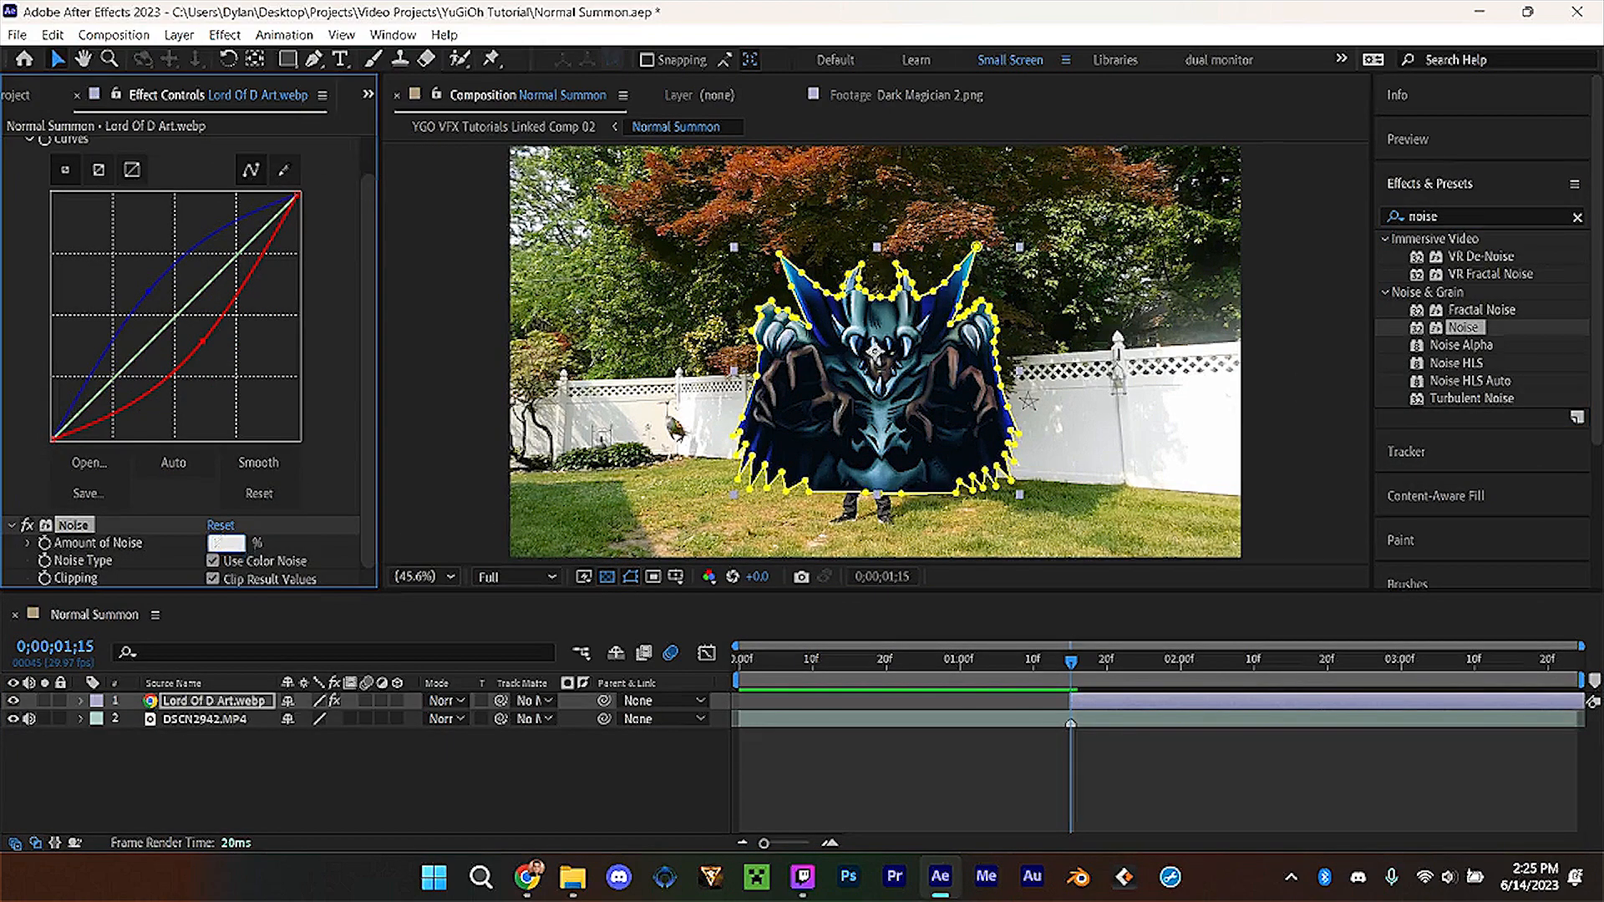
key("Return")
Apply Venetian Blinds to the Lord Of D Art layer with 10% transition completion and a 90° direction.
left_click(1420, 217)
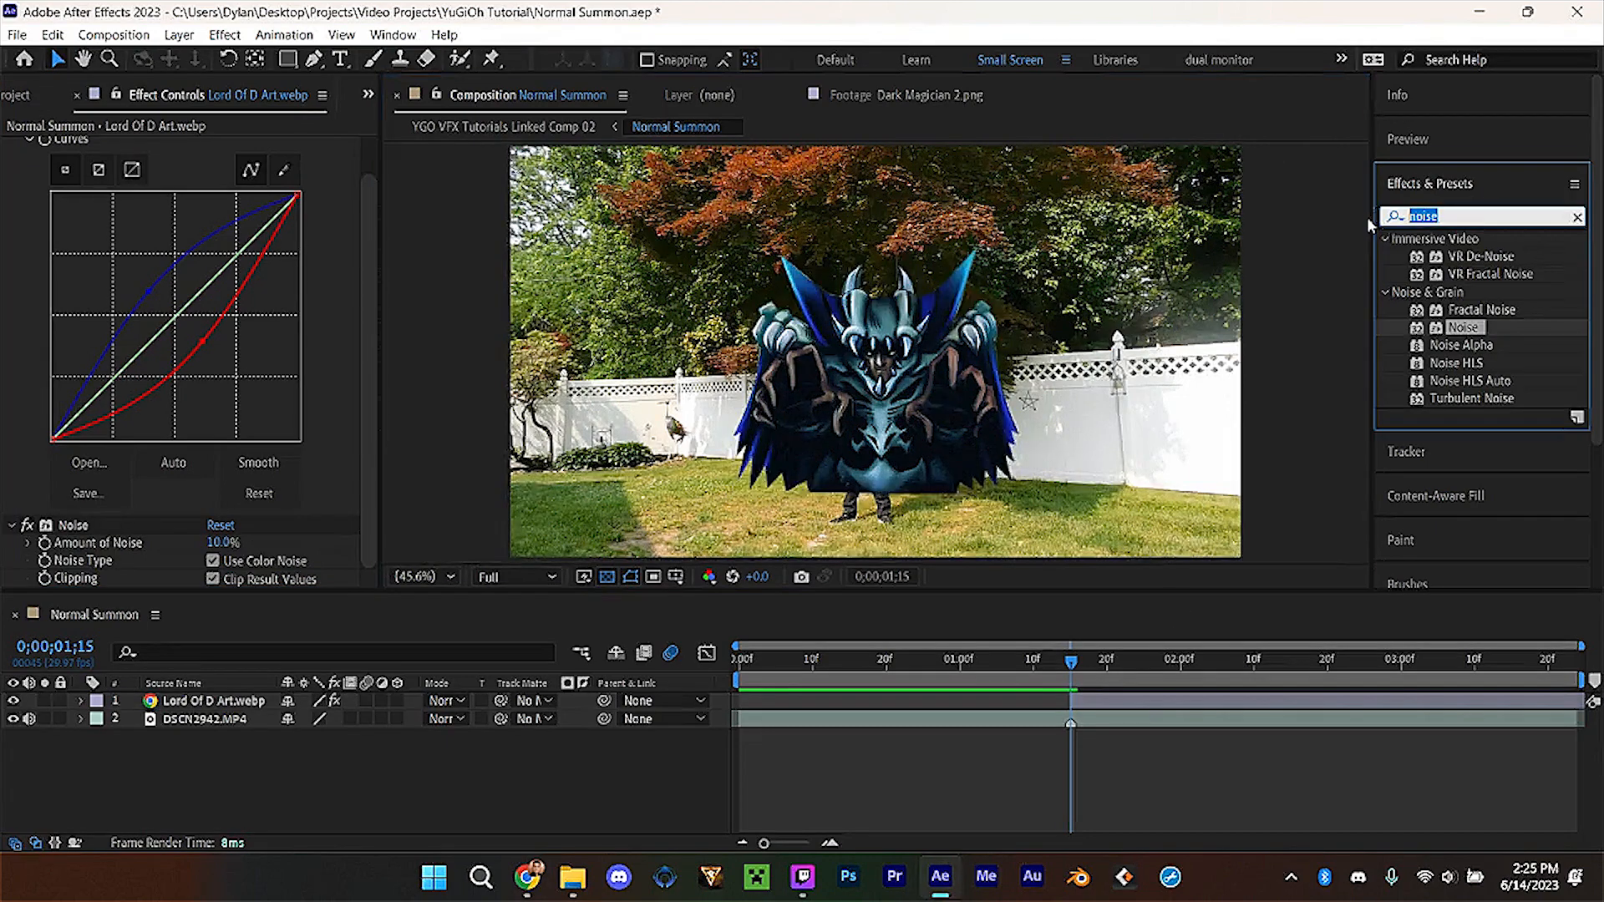
type("vene")
left_click_drag(1488, 310, 1270, 706)
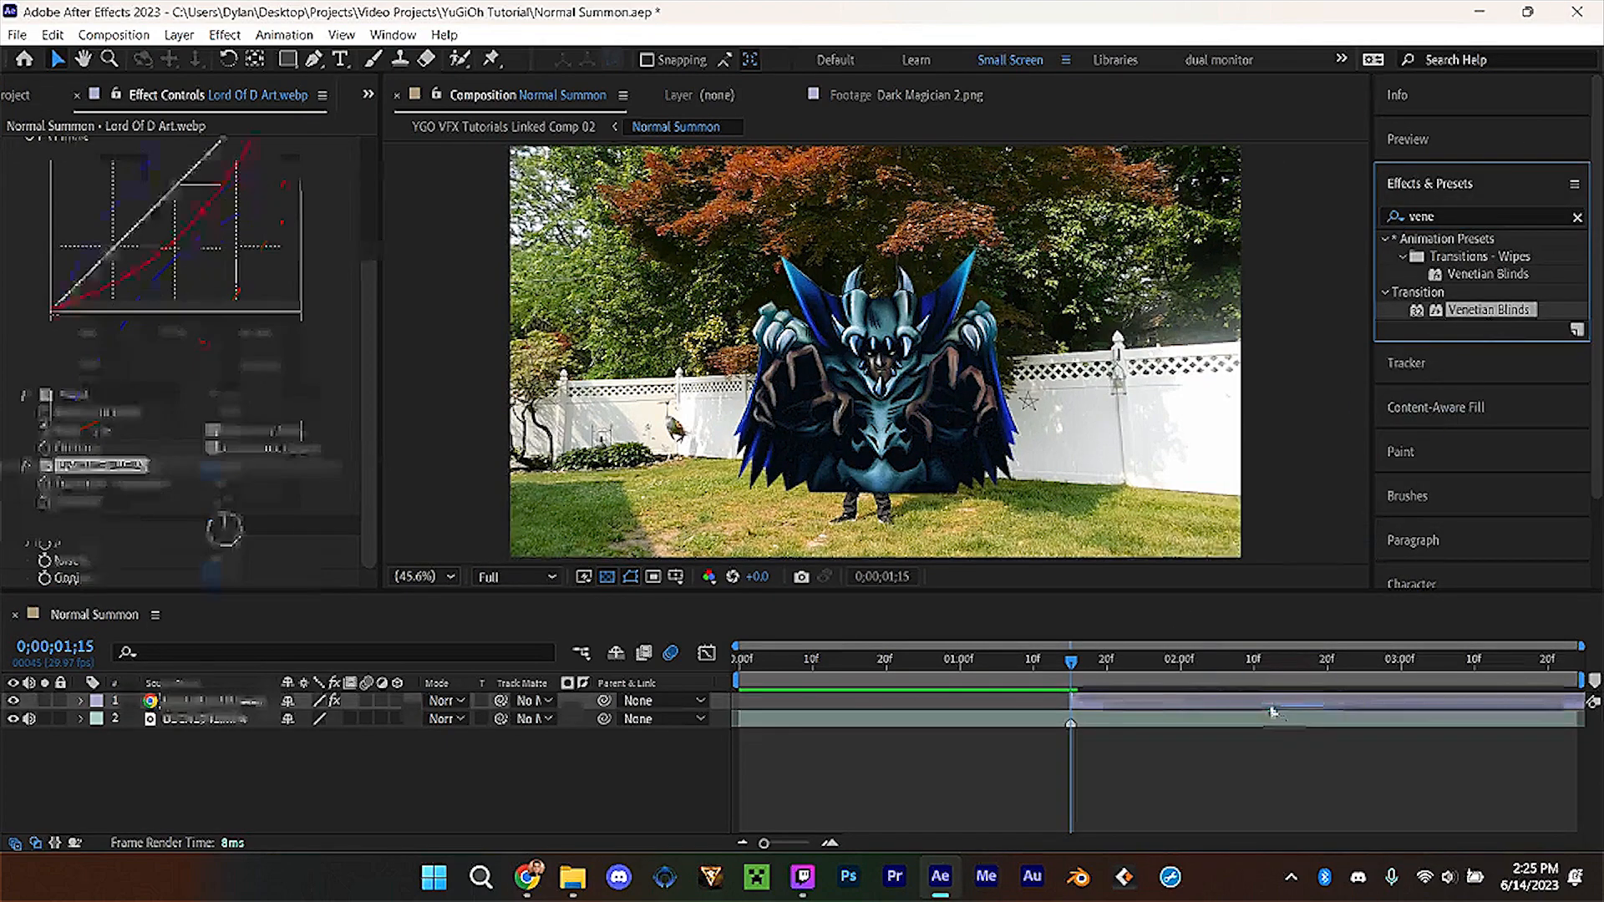
left_click(210, 483)
type("10")
key("Return")
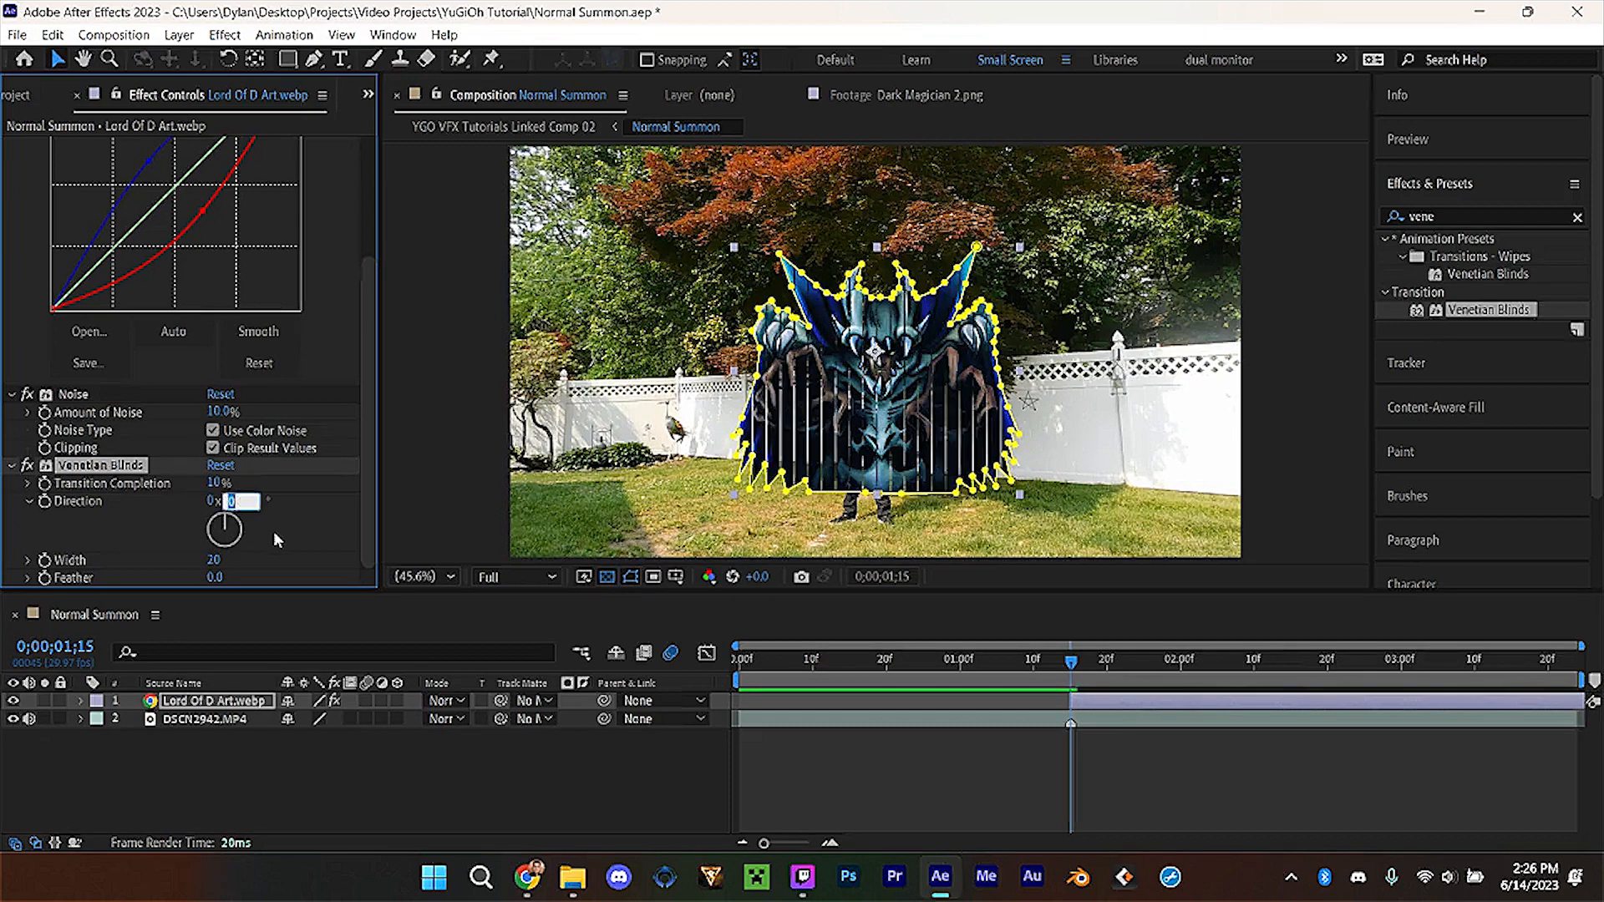
key("Return")
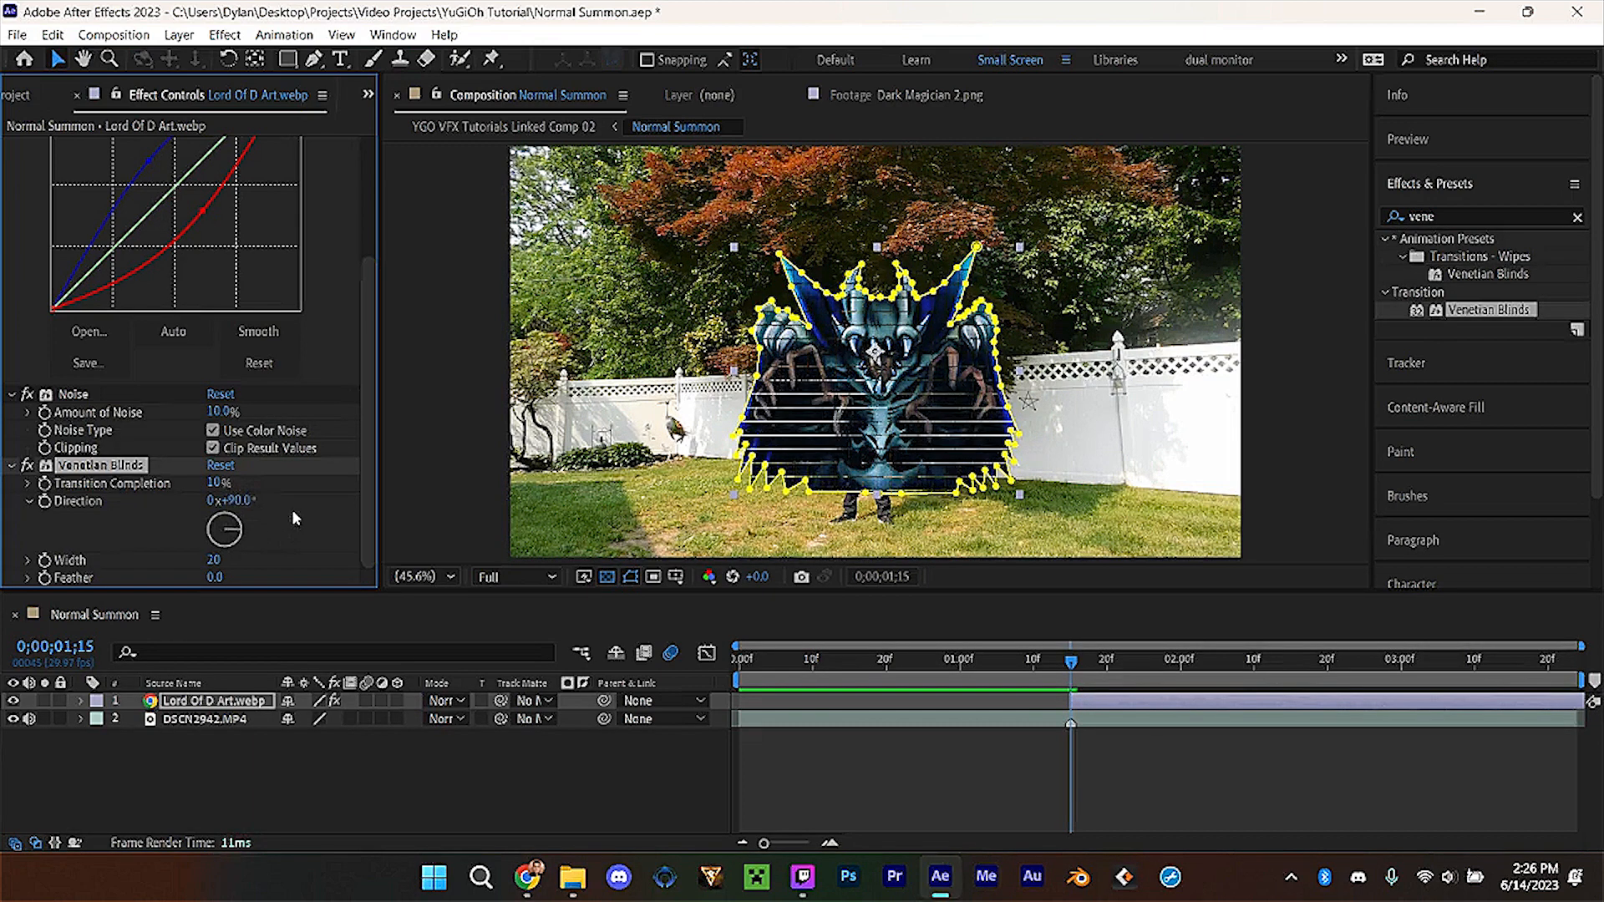
Set the Venetian Blinds width to 5 and its feather to 2.5 for fine hologram scan lines.
left_click(215, 560)
type("5")
key("Return")
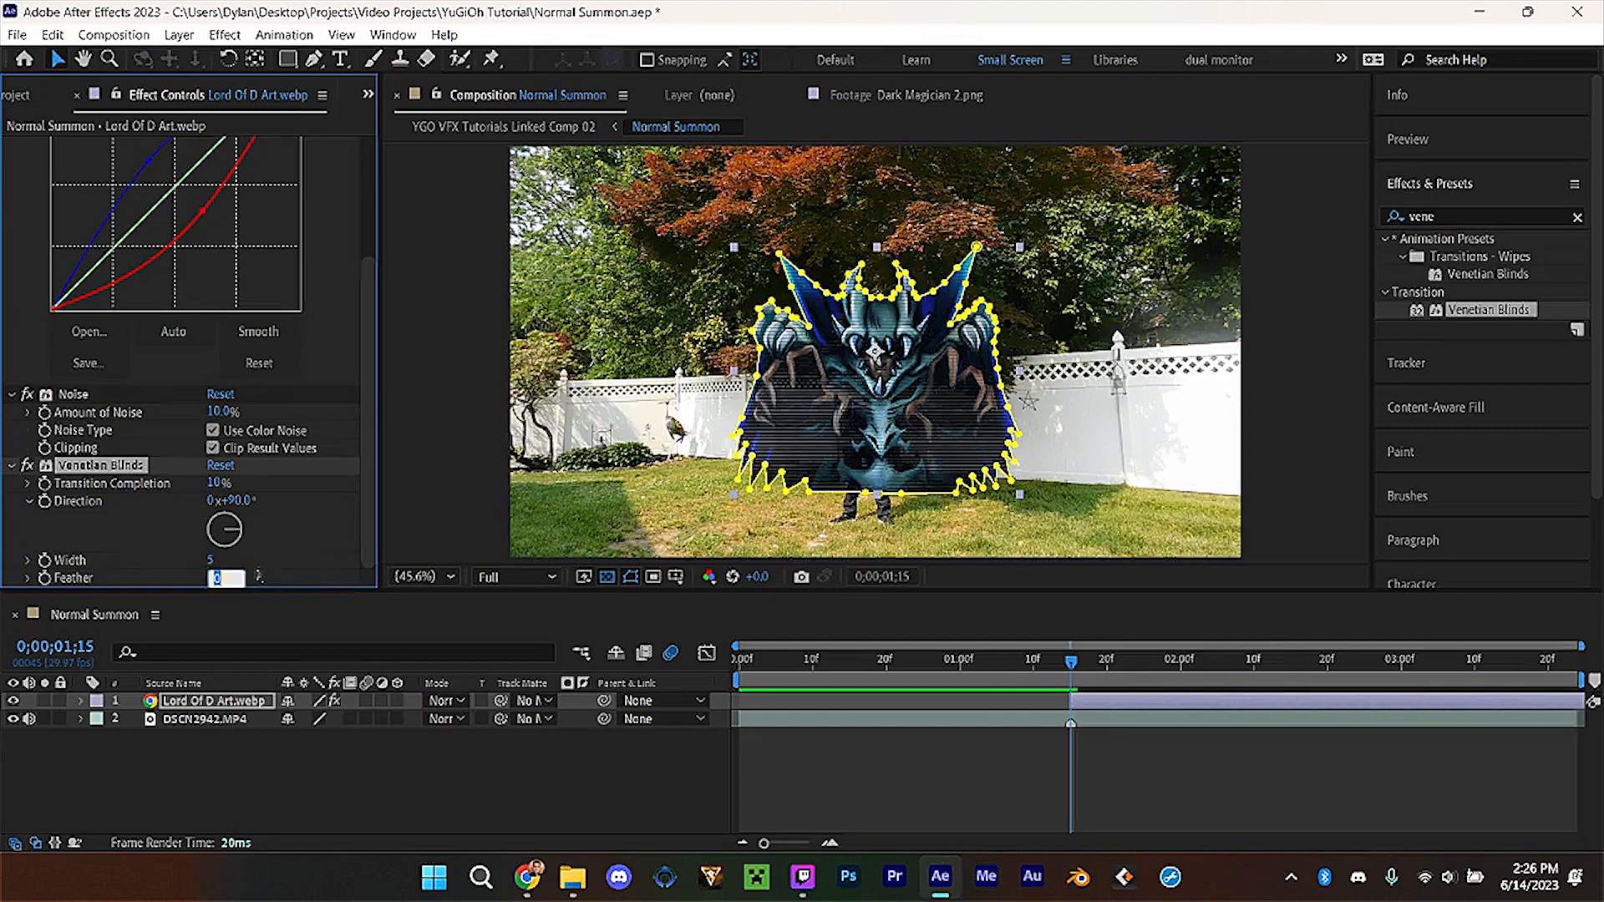
type("2.5")
key("Return")
key("slash")
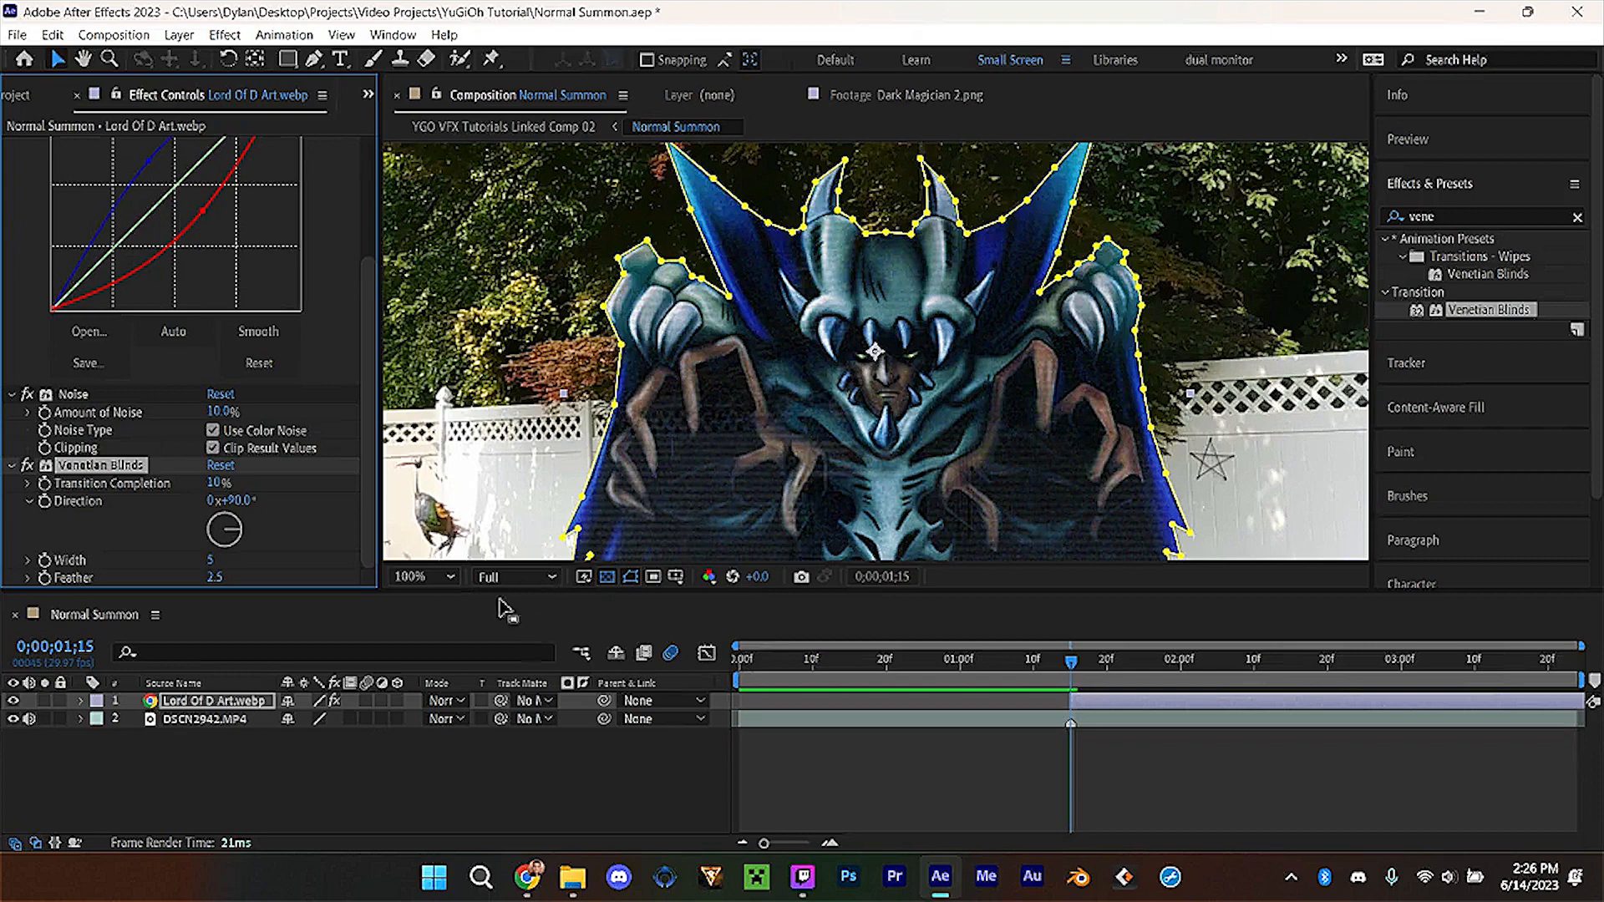
key("shift+slash")
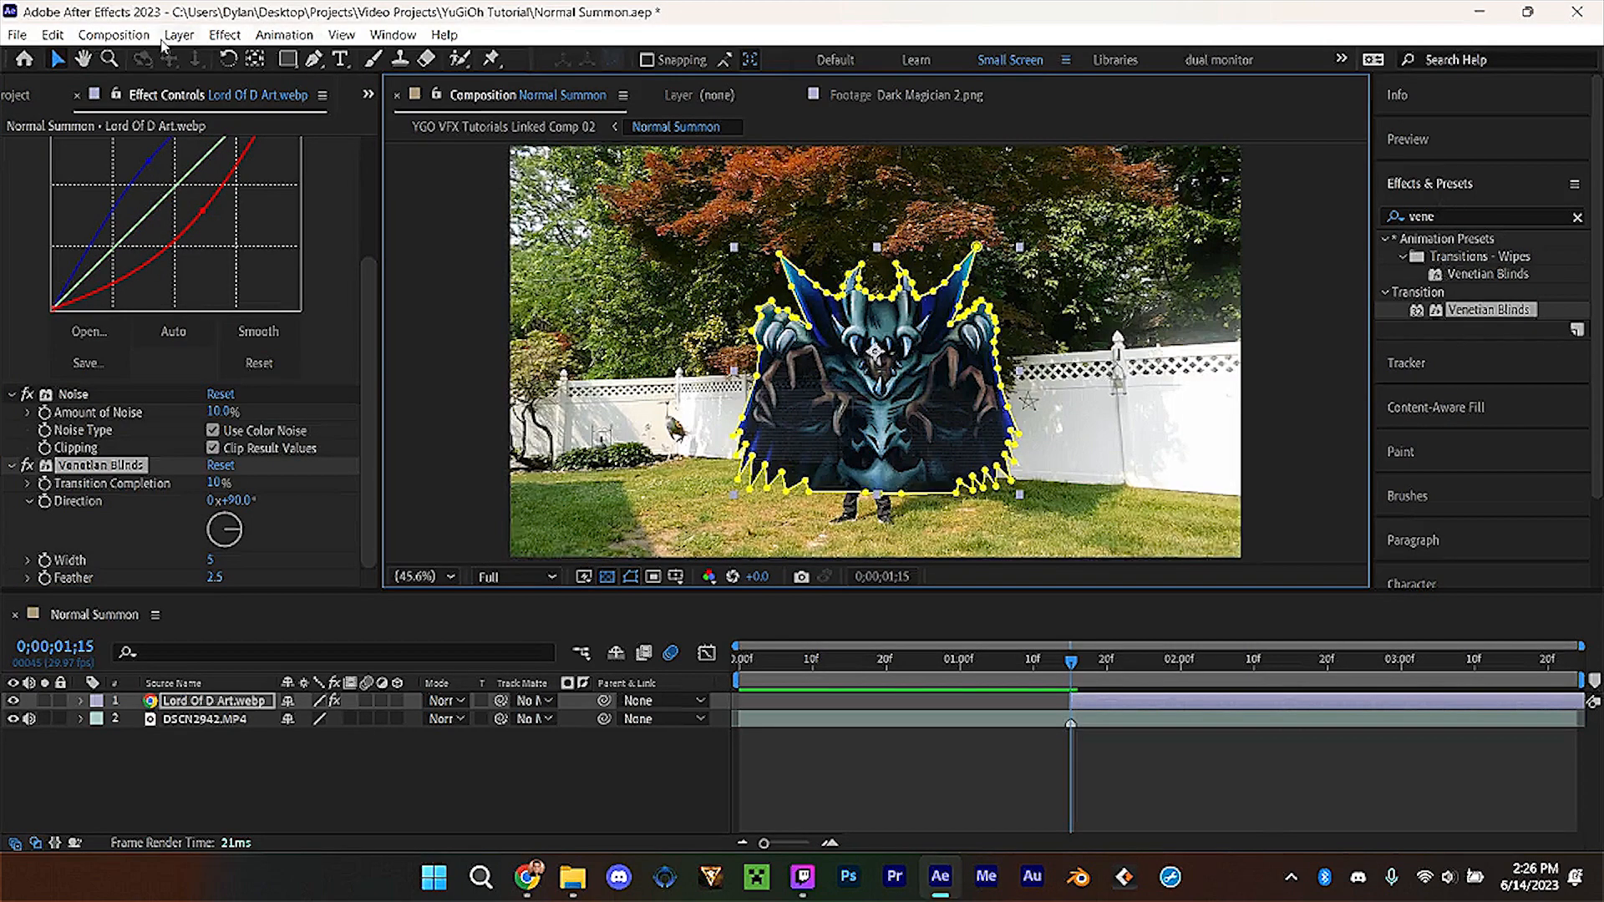
Create a white 1920 x 1080 px solid layer named White Solid 3.
left_click(224, 34)
mouse_move(251, 58)
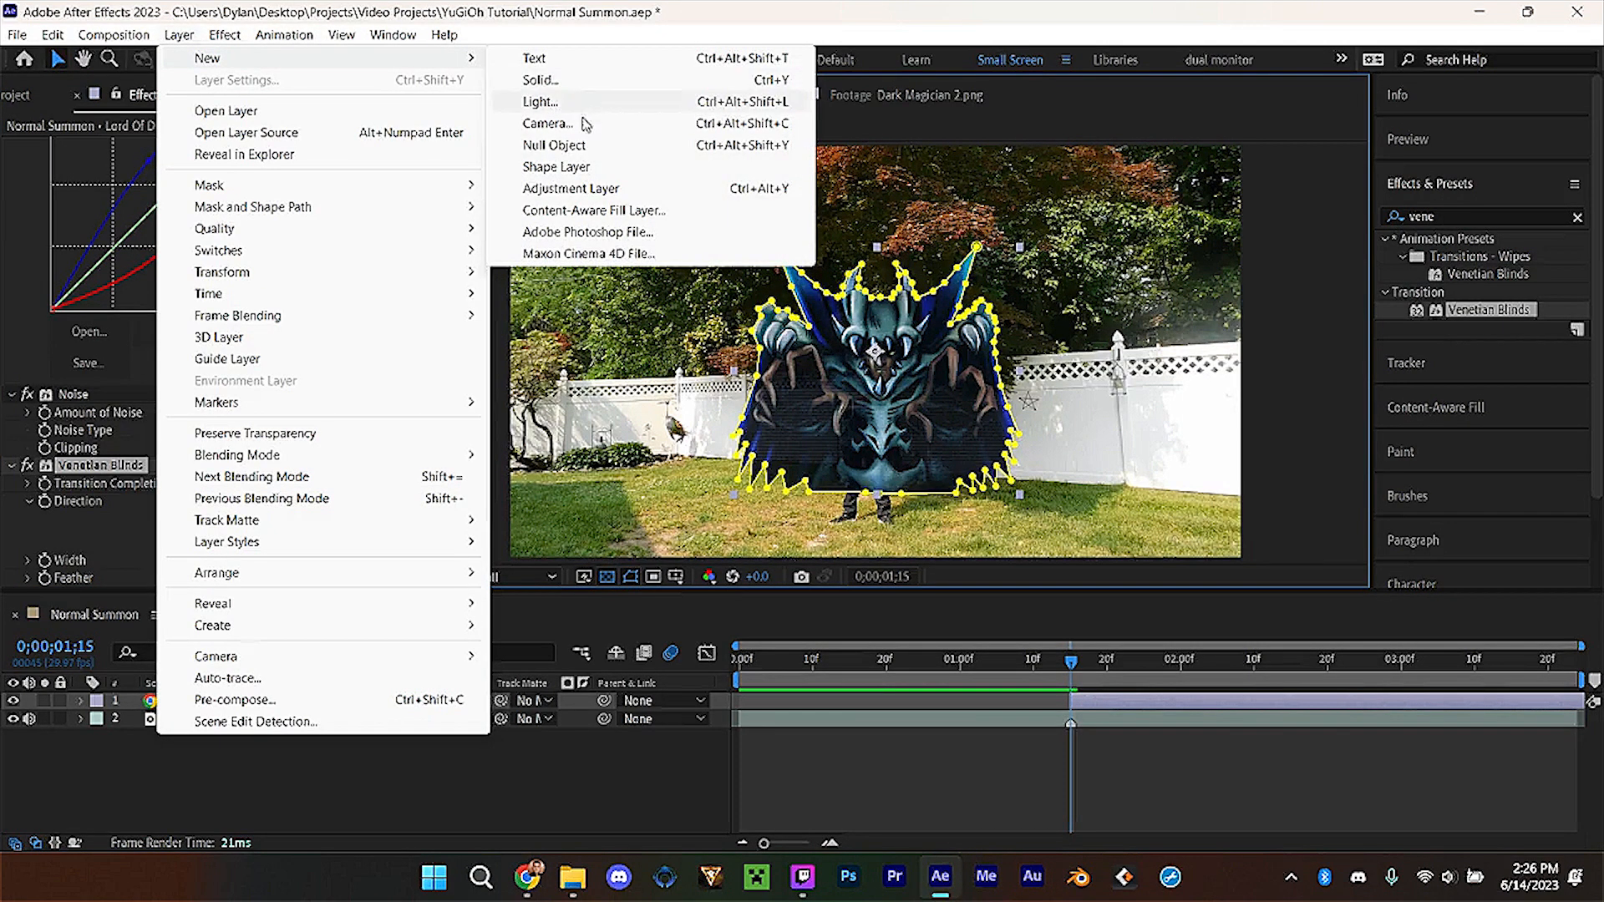
left_click(589, 81)
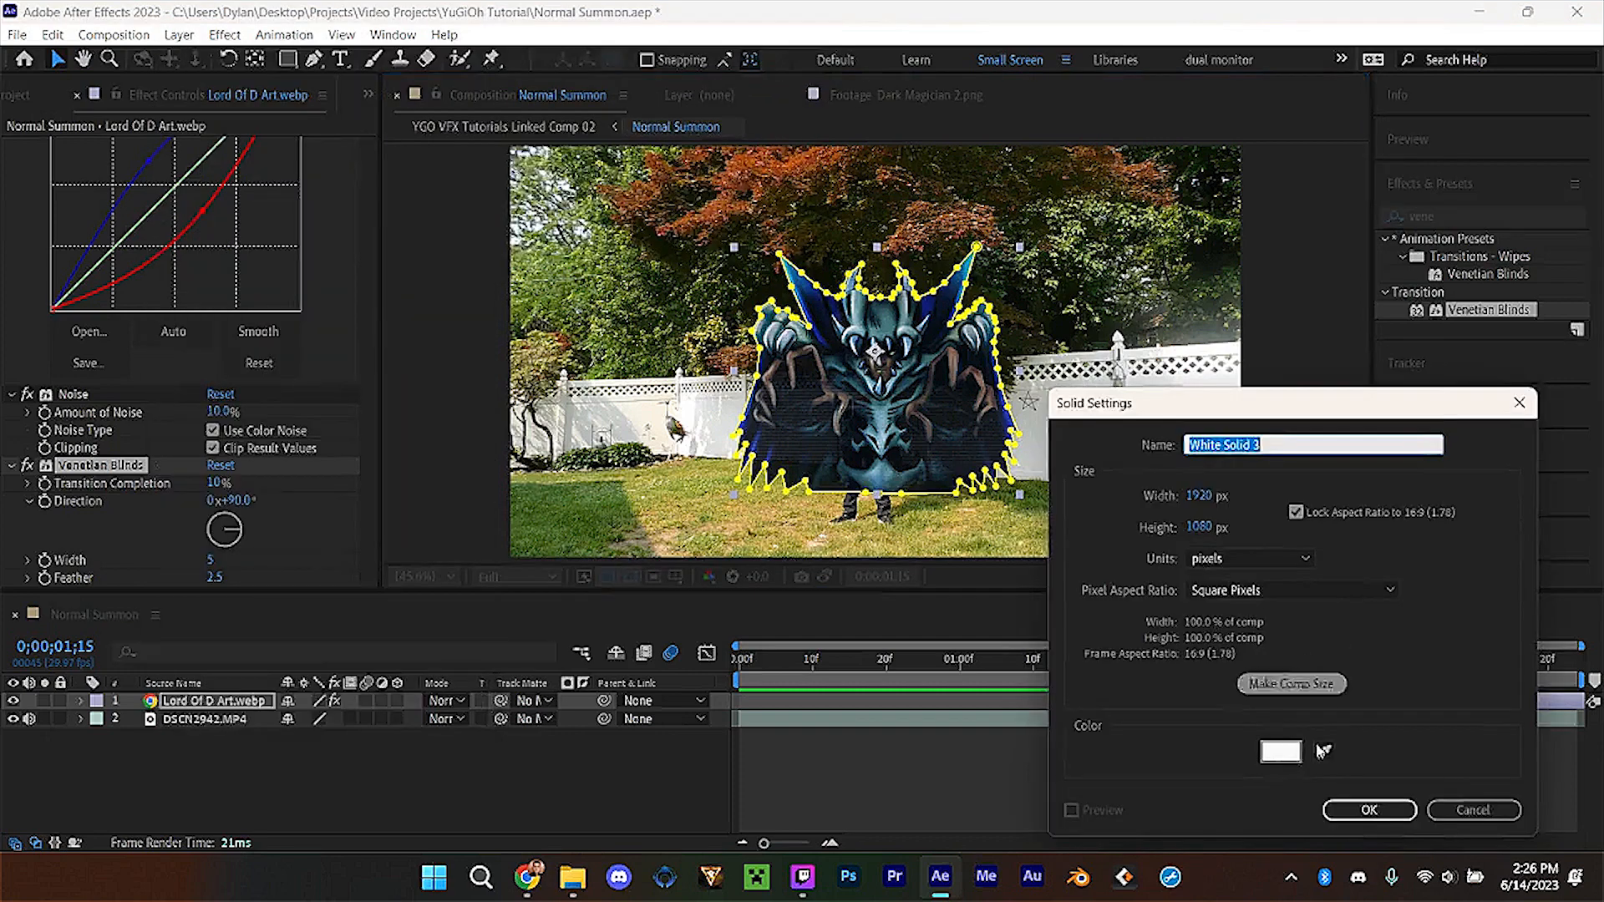
left_click(1369, 809)
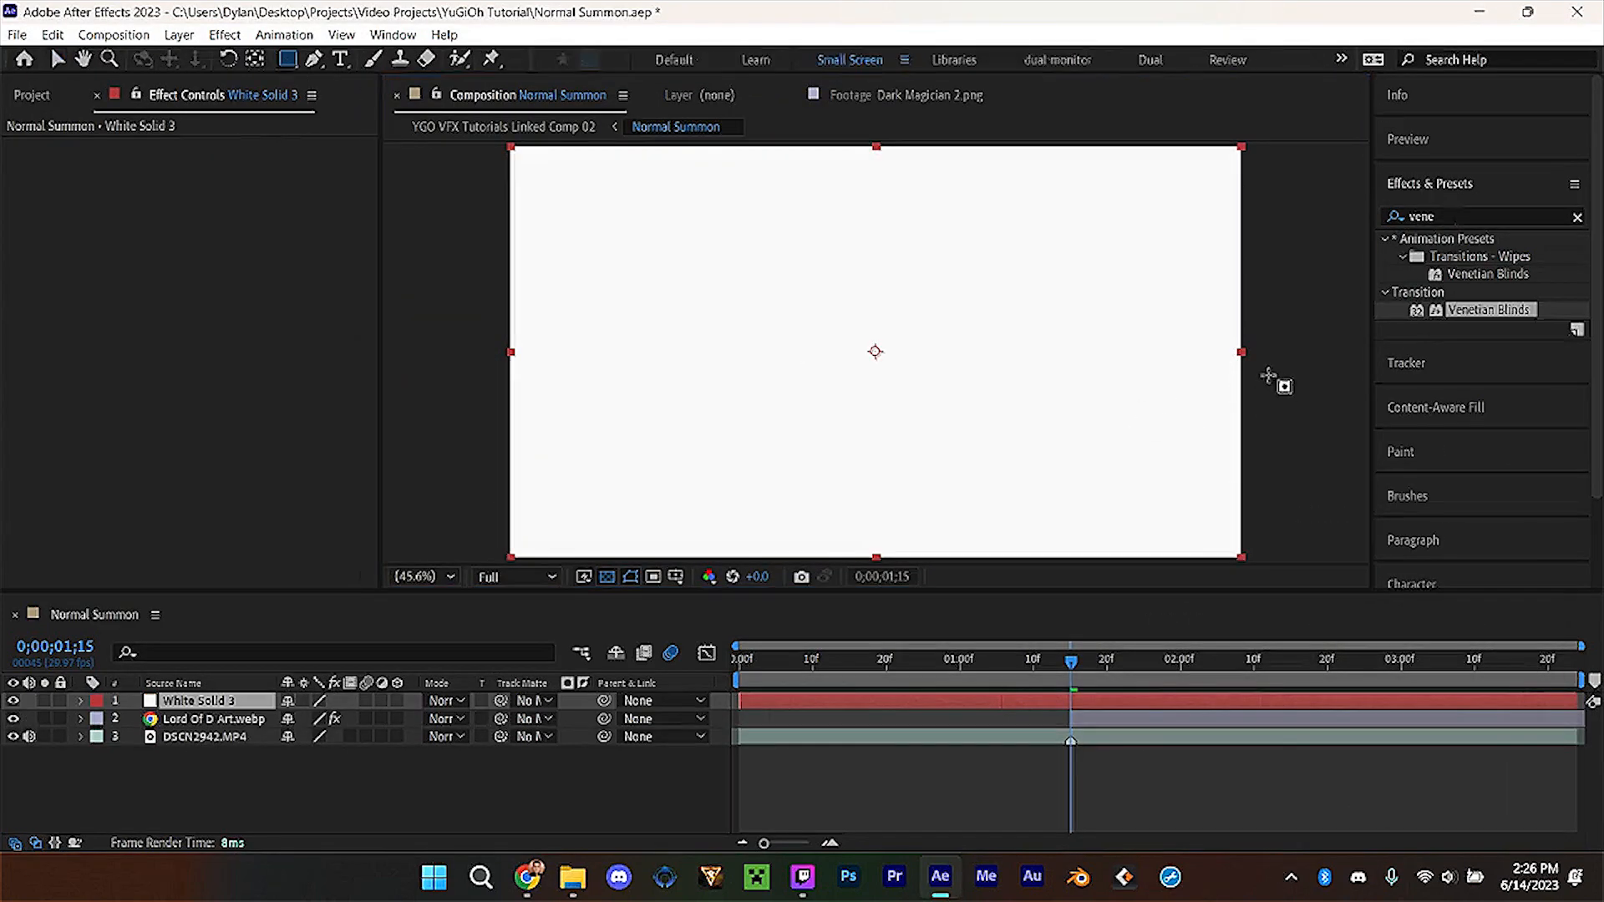
Mask the white solid to a wide horizontal band across the frame, feathered 100 pixels, and trim its start to 0;00;01;15.
left_click_drag(1261, 324, 477, 398)
key("f")
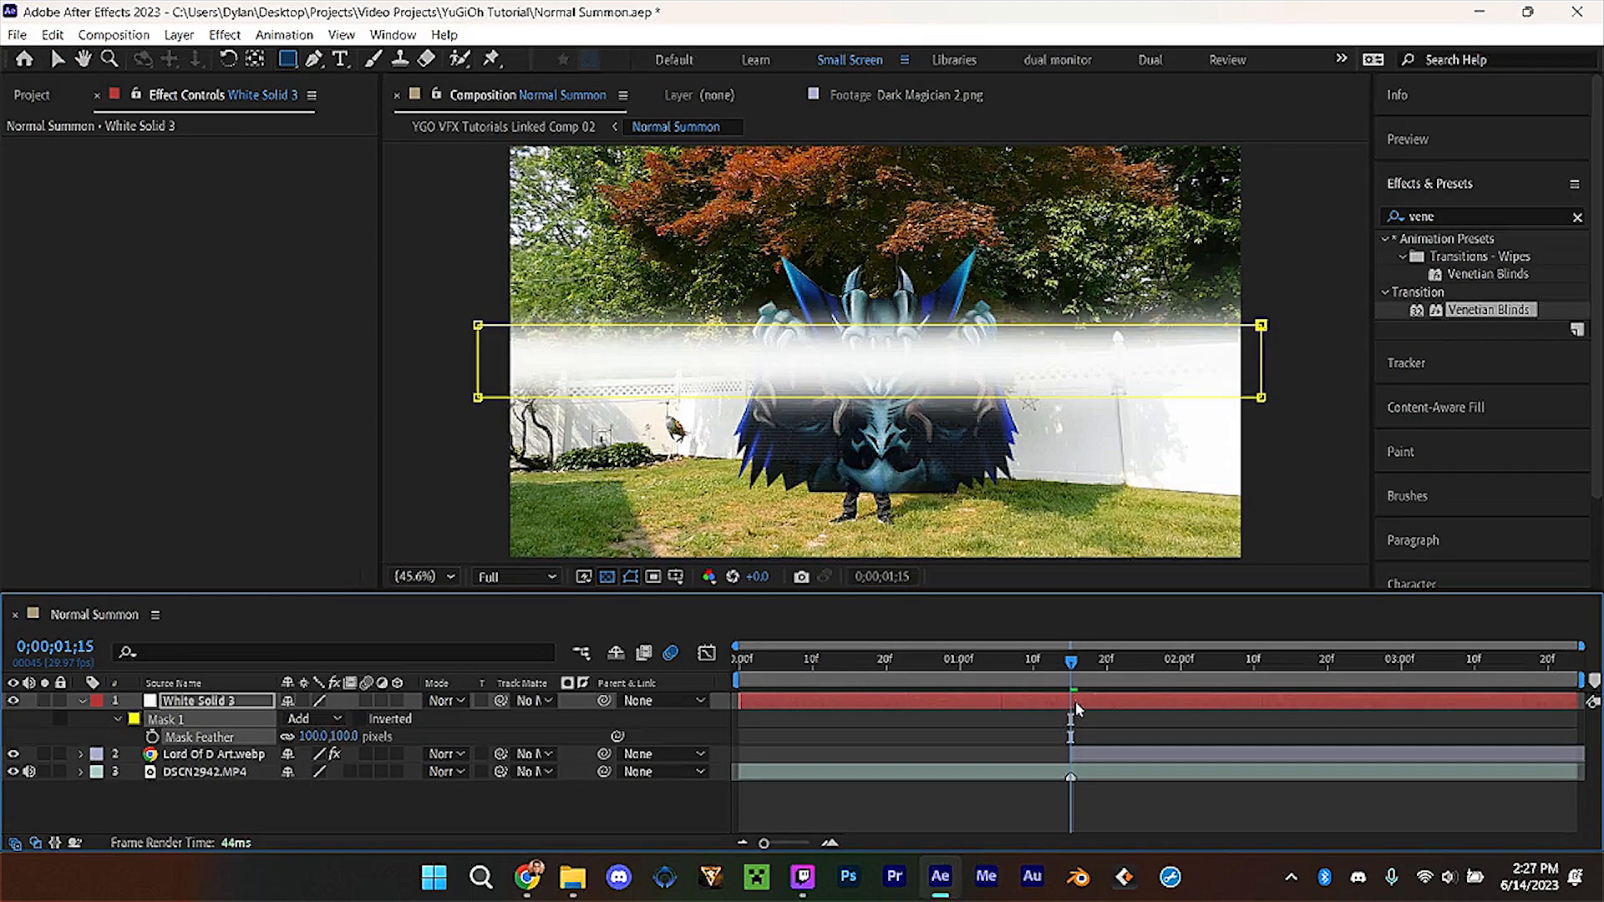
key("alt+bracketleft")
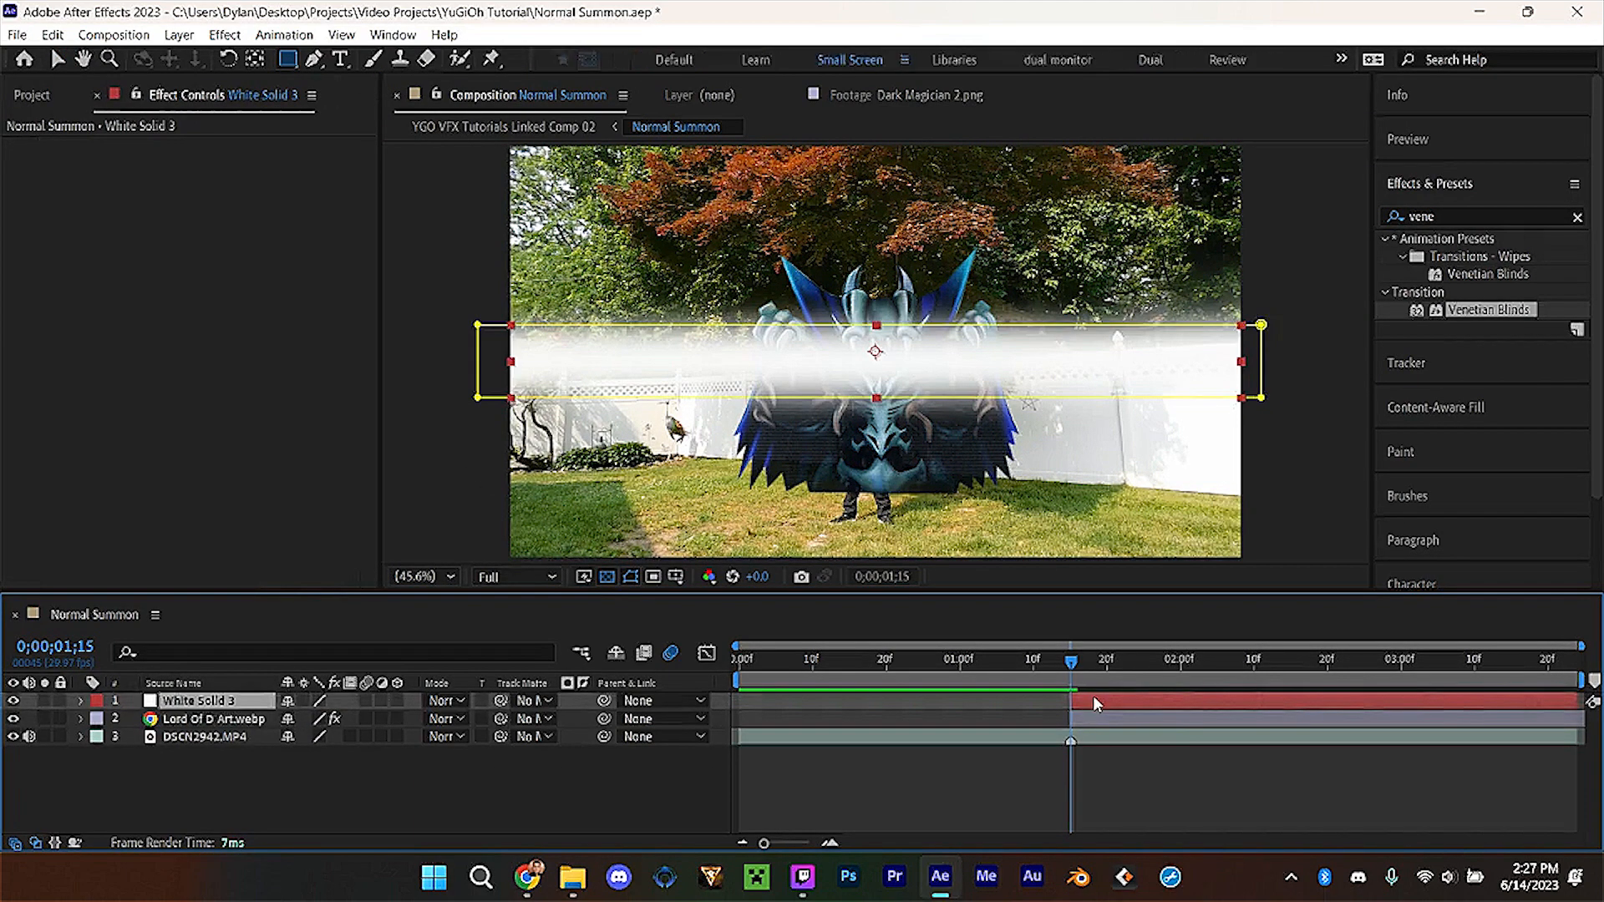
Add the expression wiggle(.5,2000) to the white solid's separate Y Position property.
key("p")
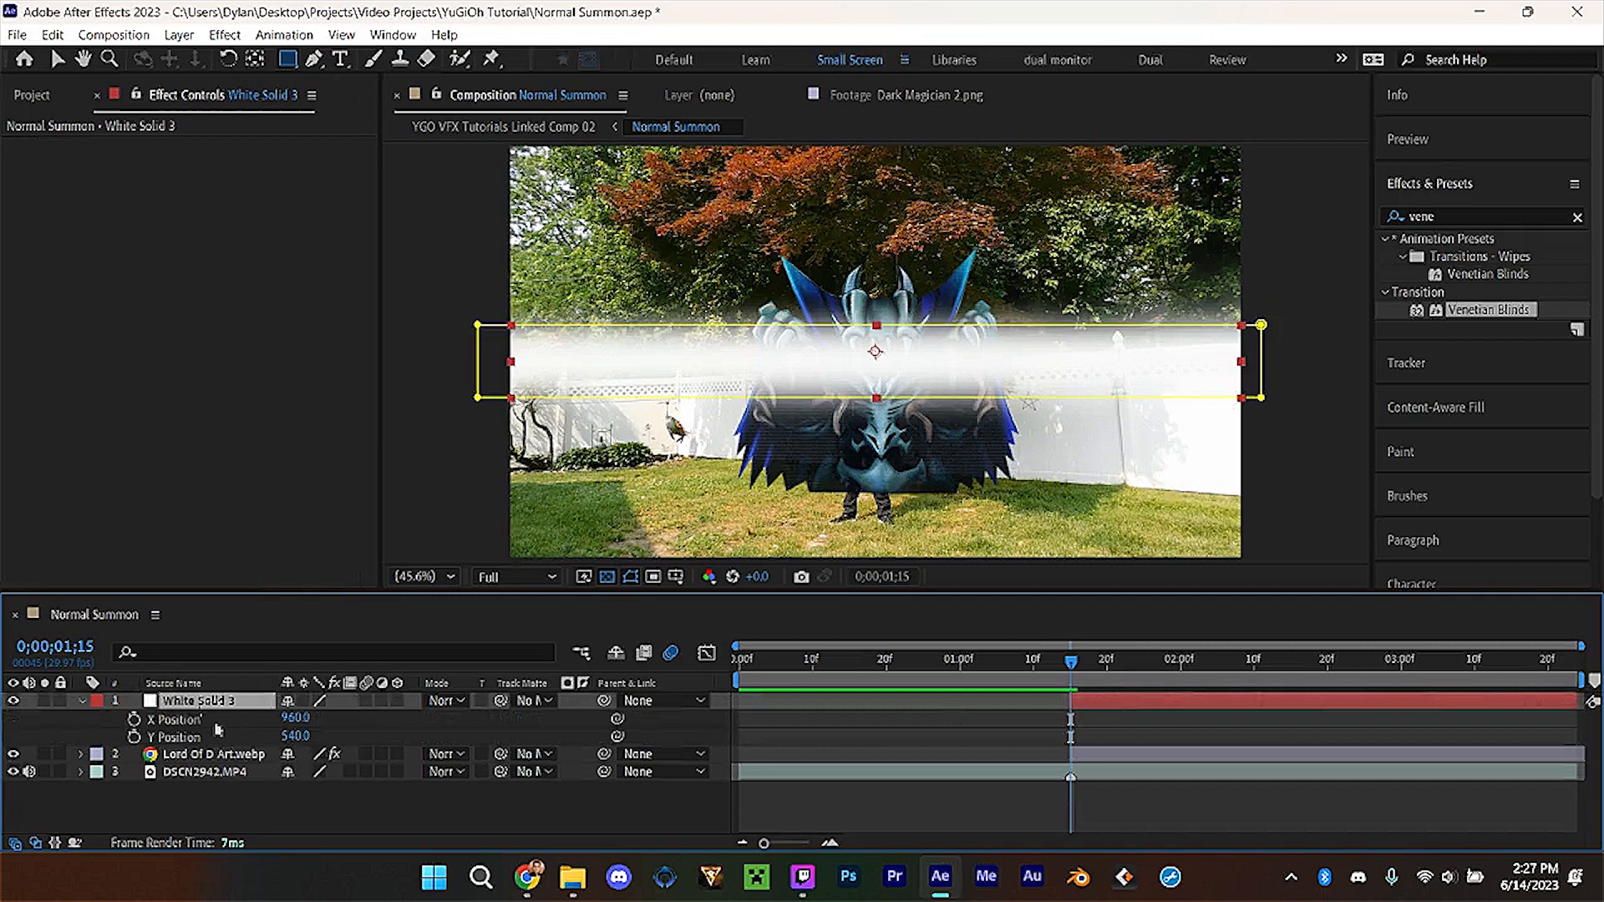
right_click(171, 729)
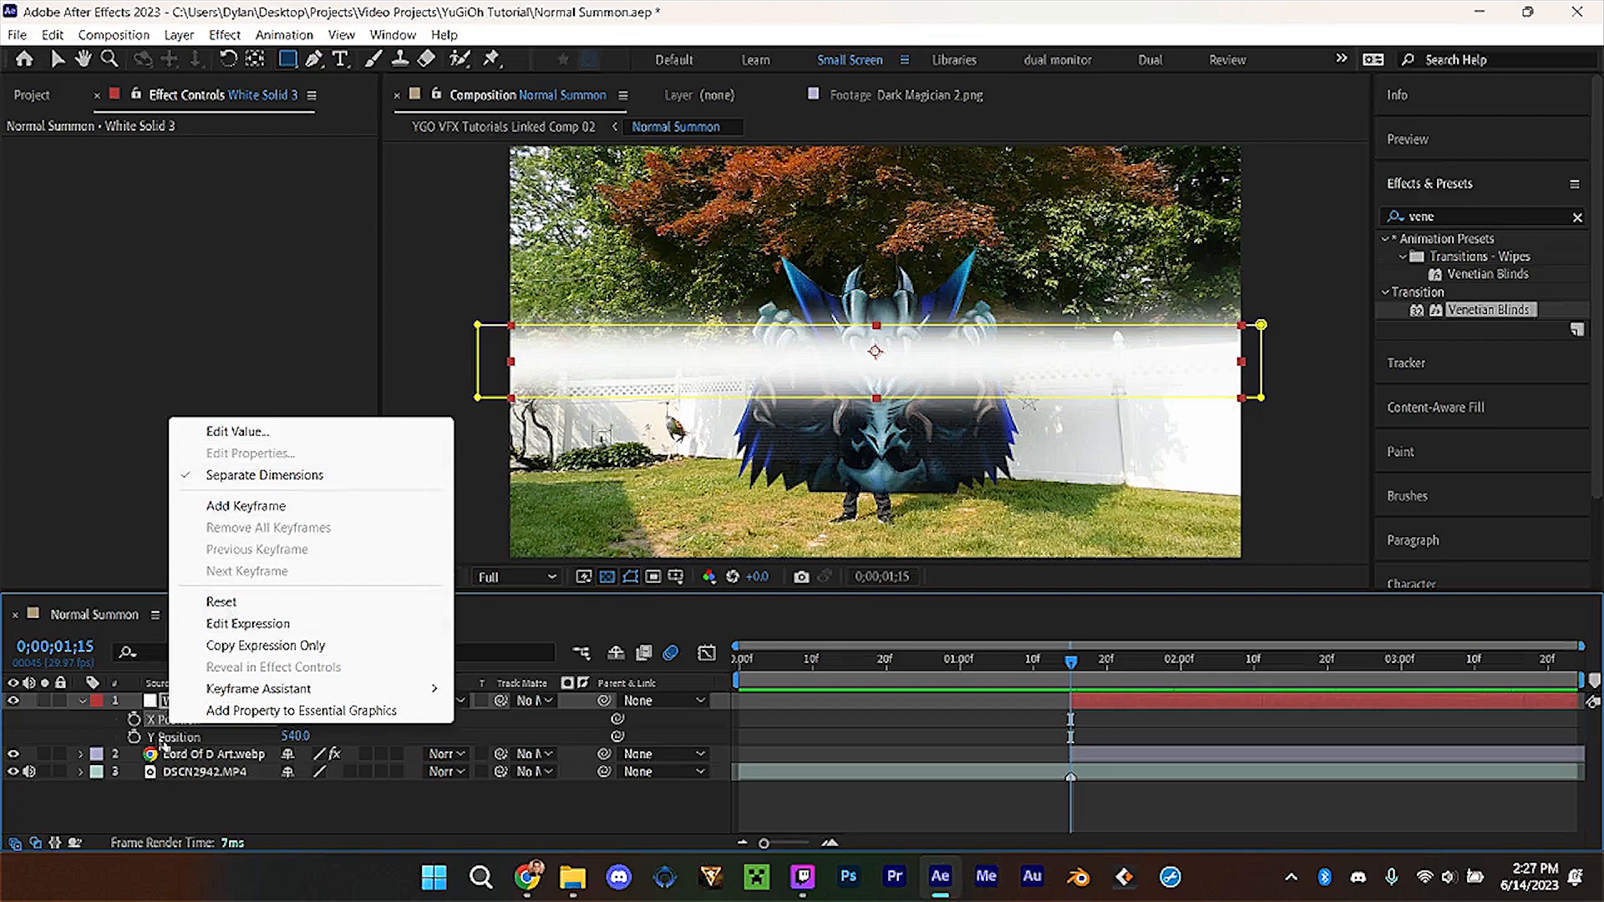
left_click(126, 738)
key("alt+shift+equal")
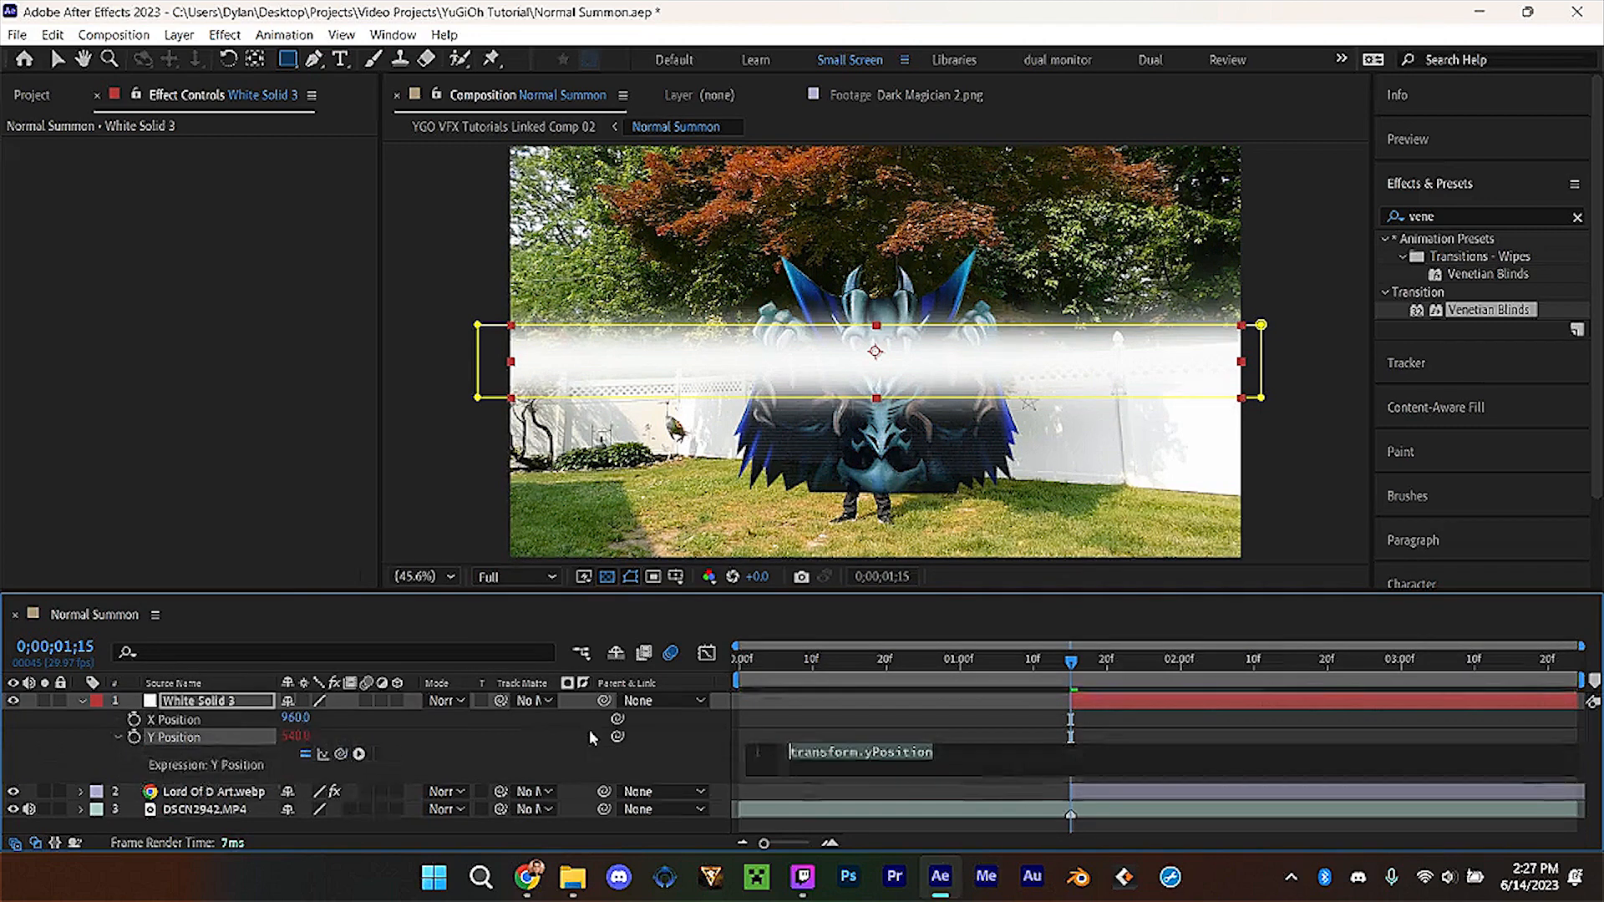
type("wiggle")
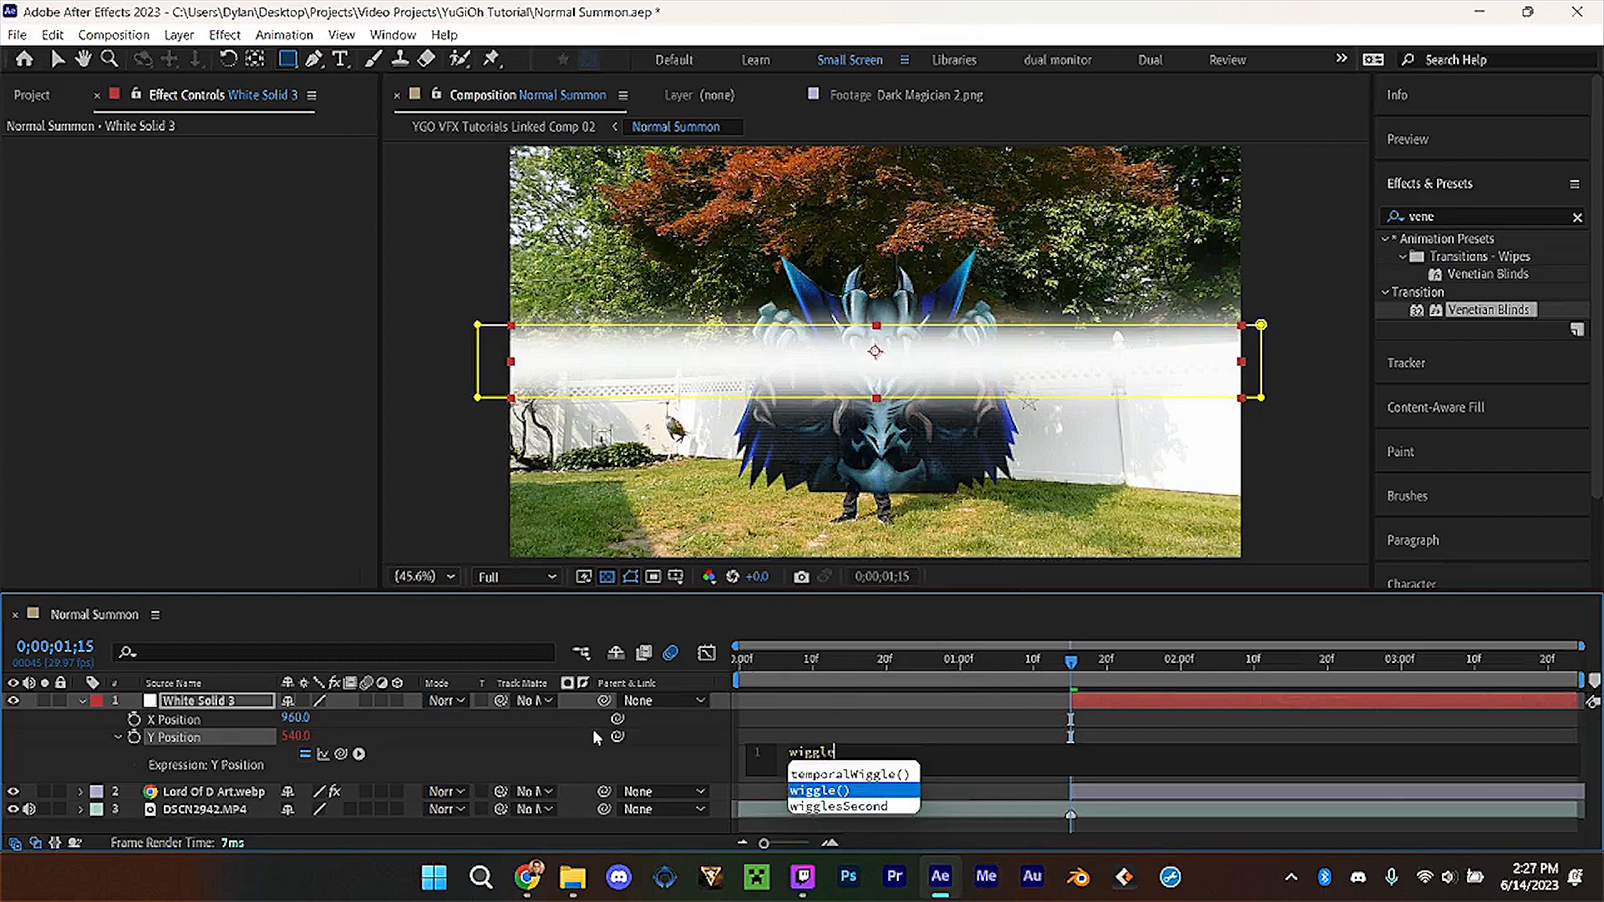
key("Return")
type(".5,2000)")
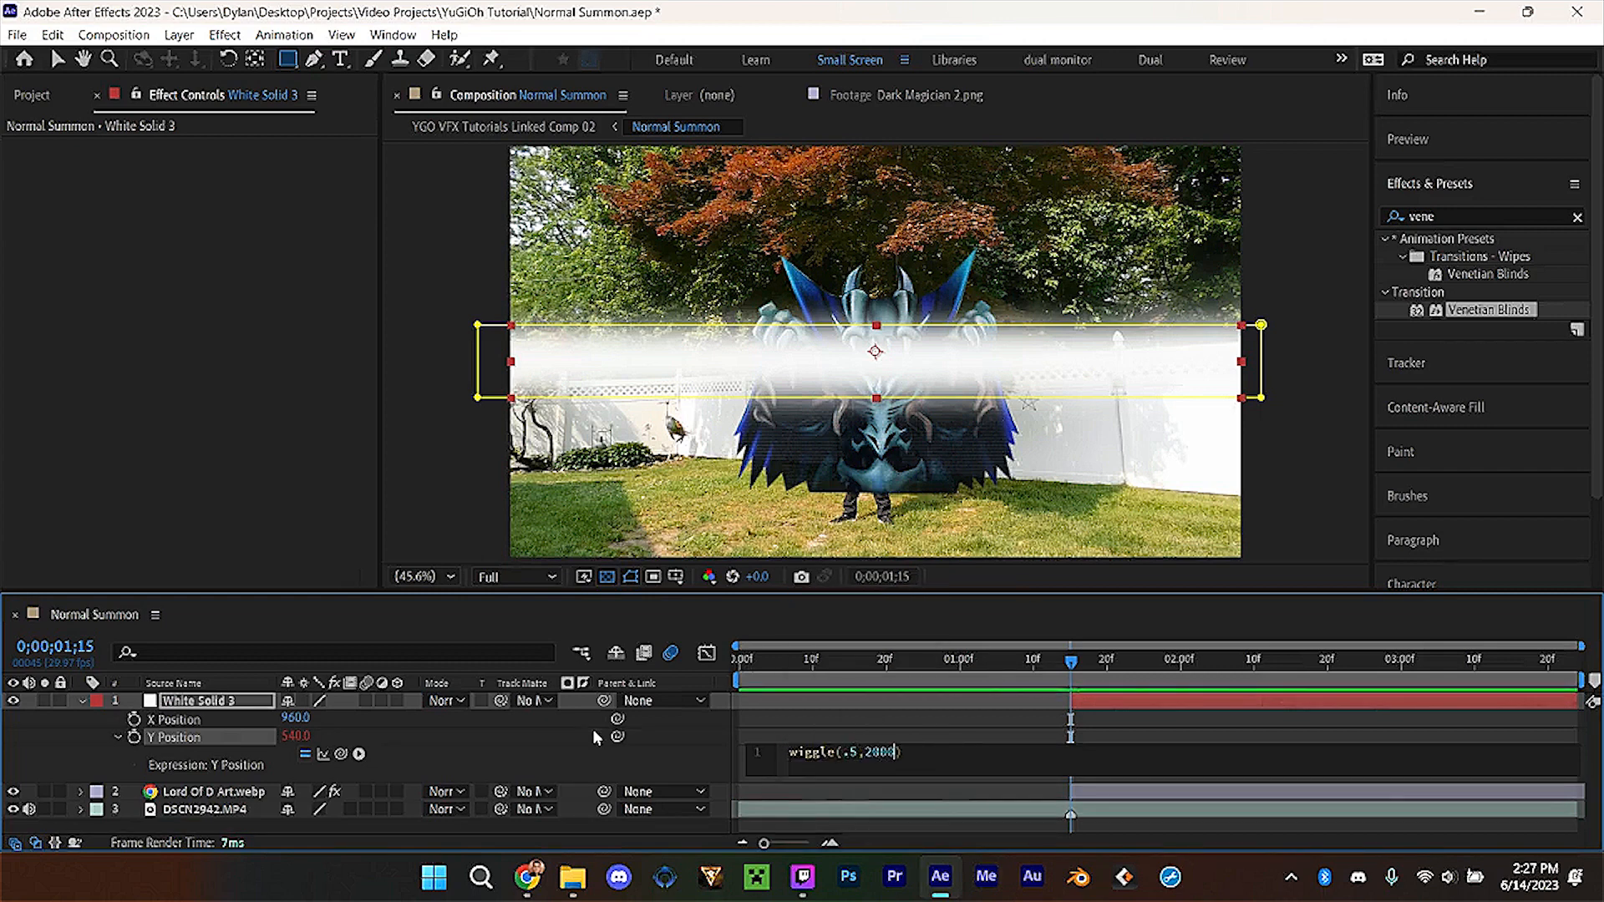
Duplicate the white solid and pre-compose both copies into a composition named Scan lines.
left_click(1082, 725)
left_click_drag(1073, 660, 1437, 684)
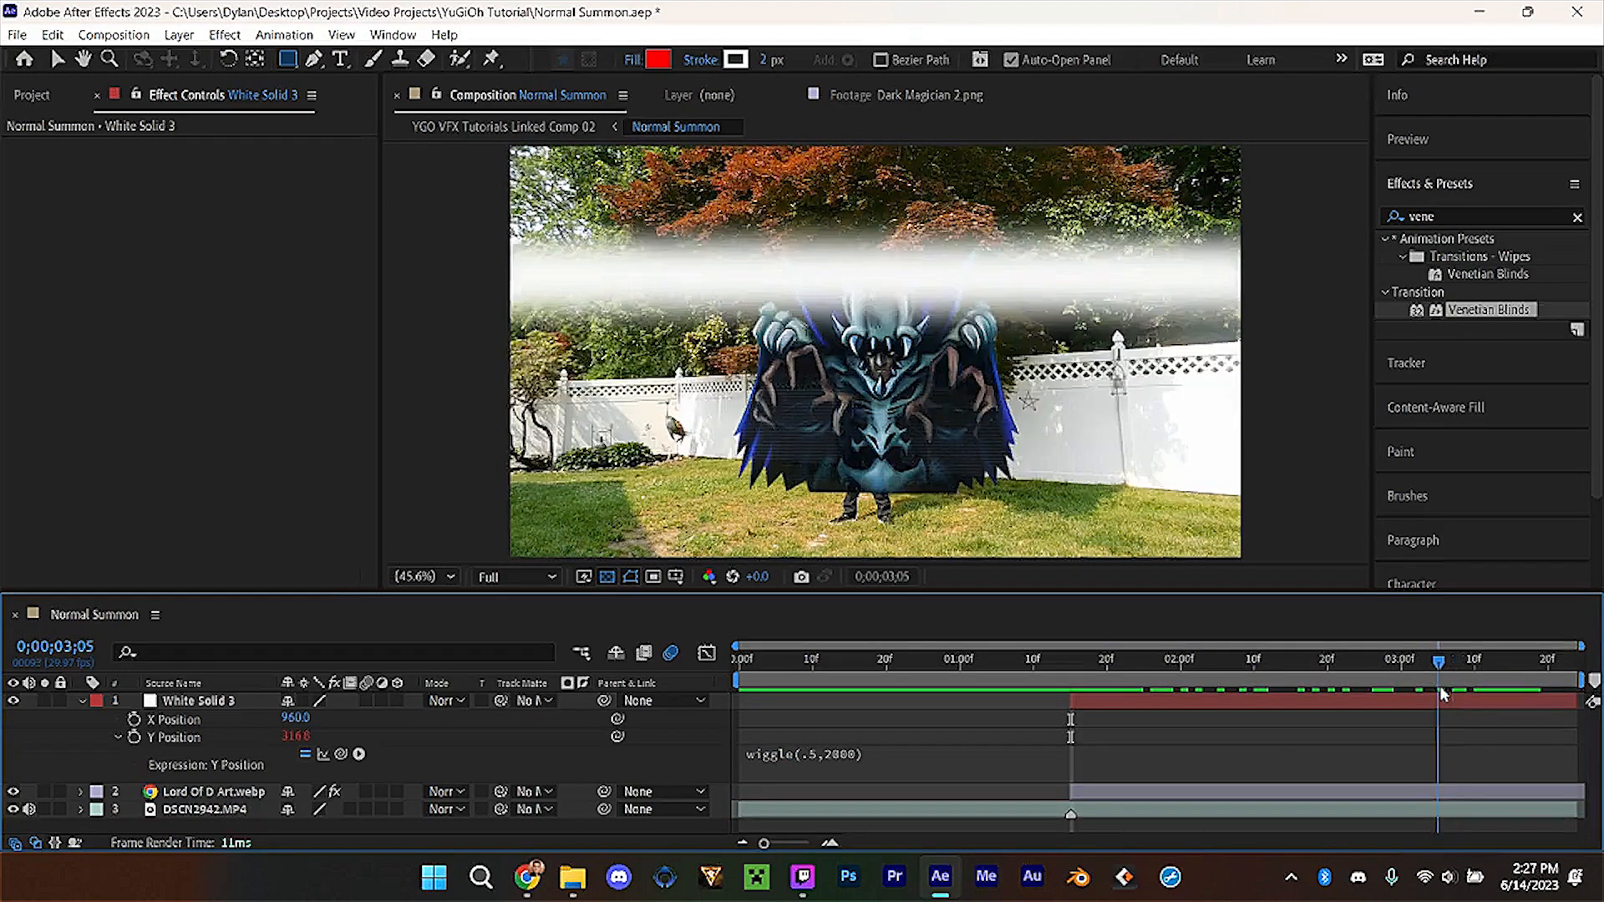
left_click(1340, 704)
key("ctrl+d")
left_click_drag(1437, 663, 1085, 699)
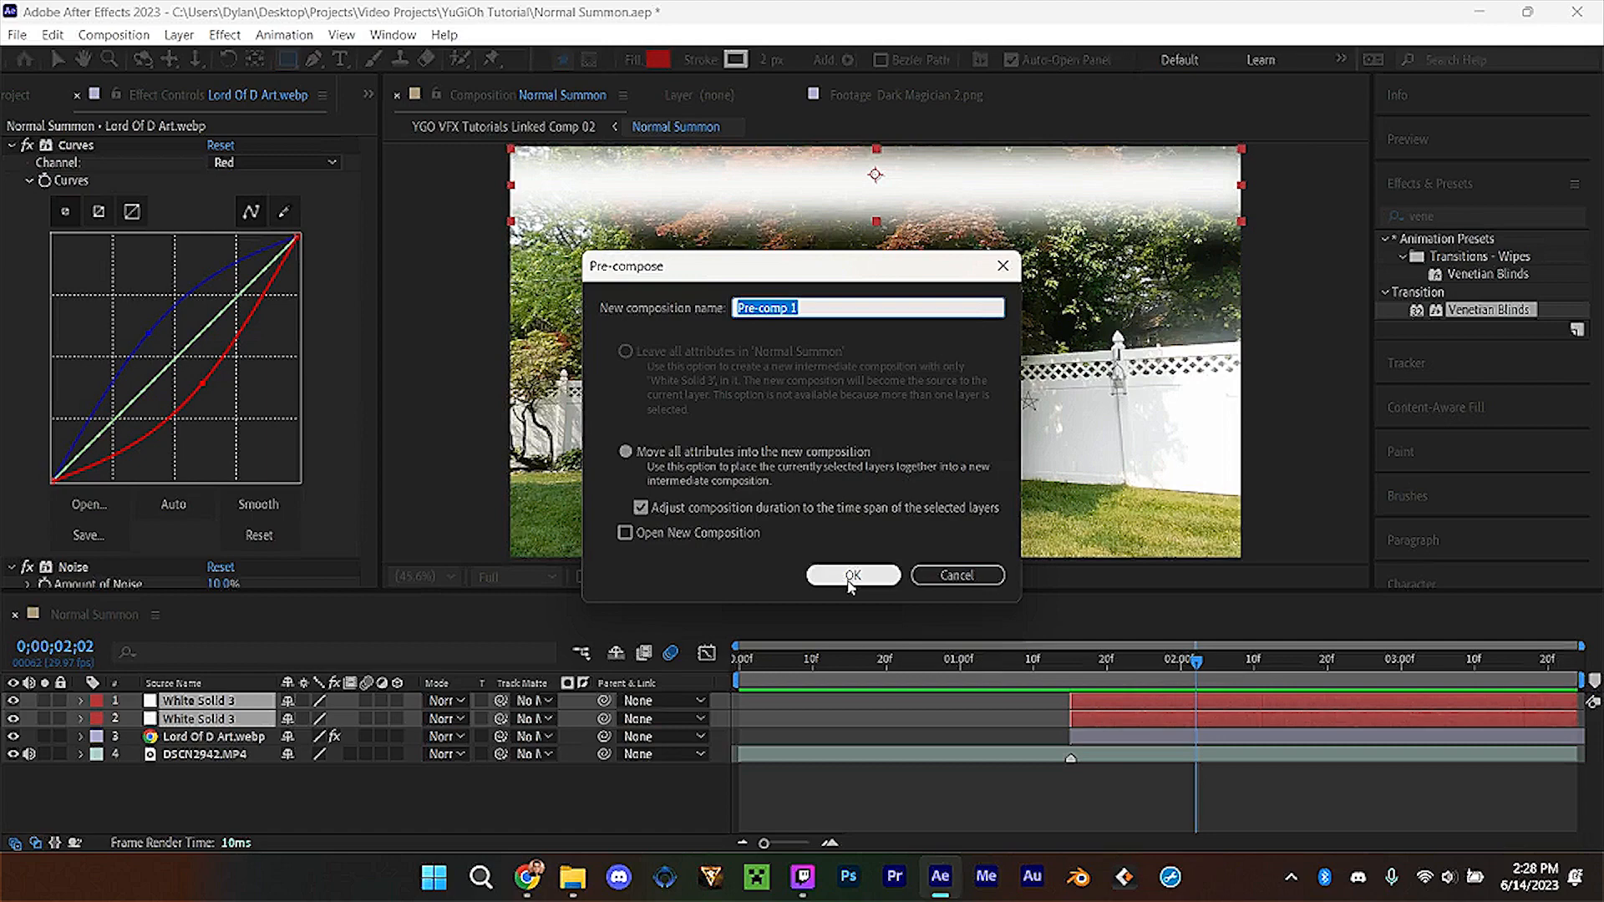
type("Scan lines")
key("Return")
Duplicate the Lord Of D Art.webp layer above Scan lines and set the copy as the track matte for Scan lines.
left_click(227, 722)
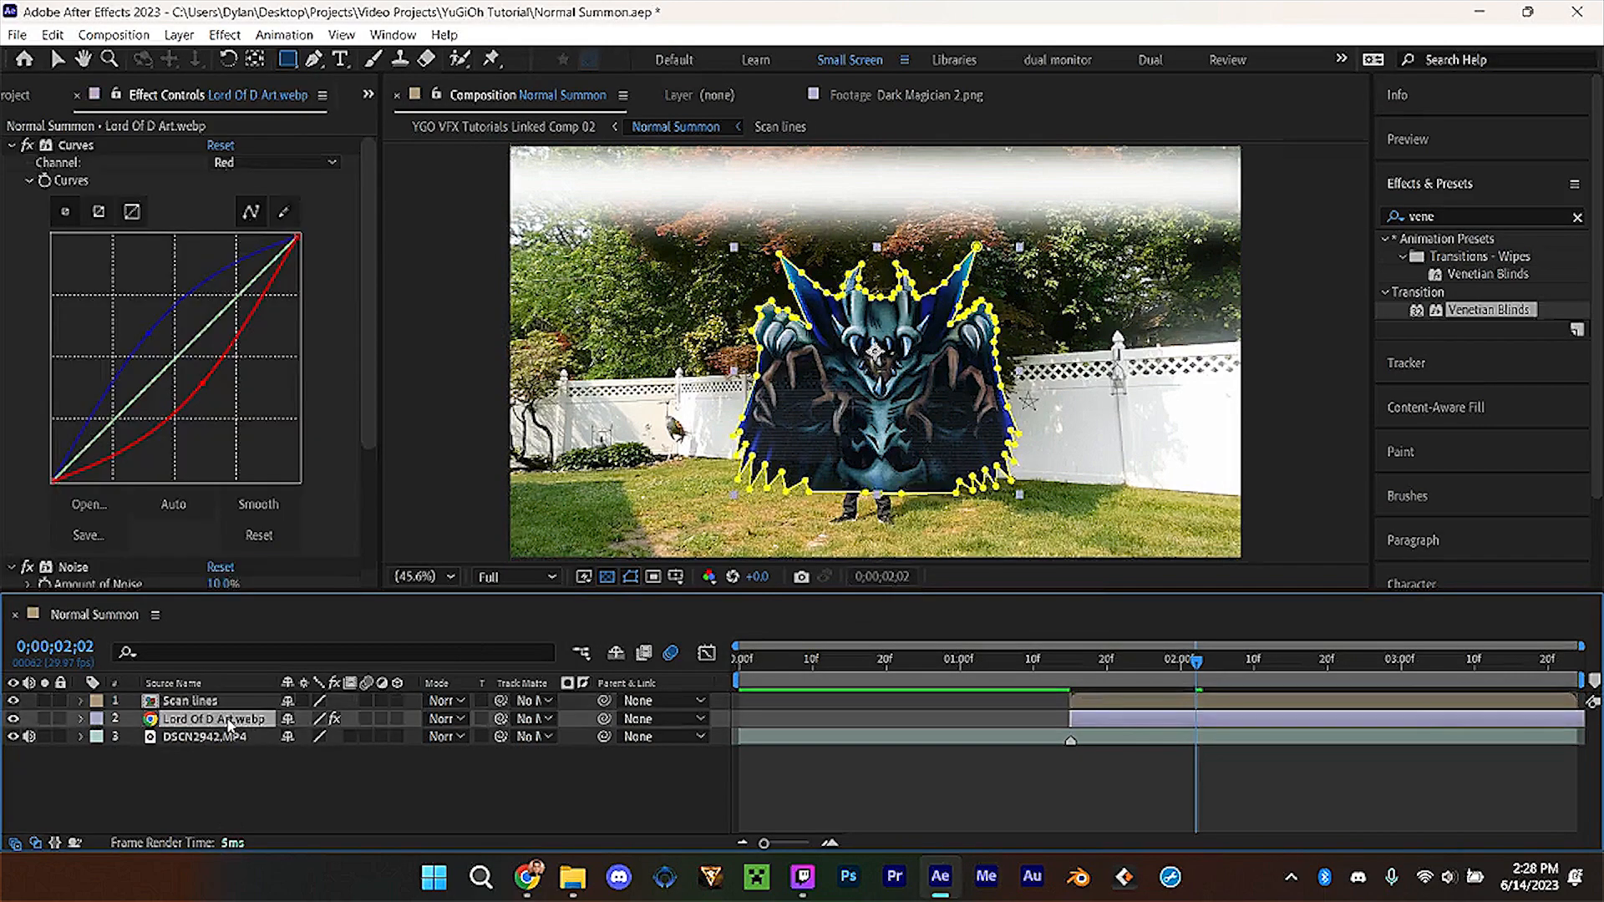
key("ctrl+d")
left_click_drag(231, 721, 240, 699)
left_click(239, 718)
left_click_drag(500, 719, 234, 703)
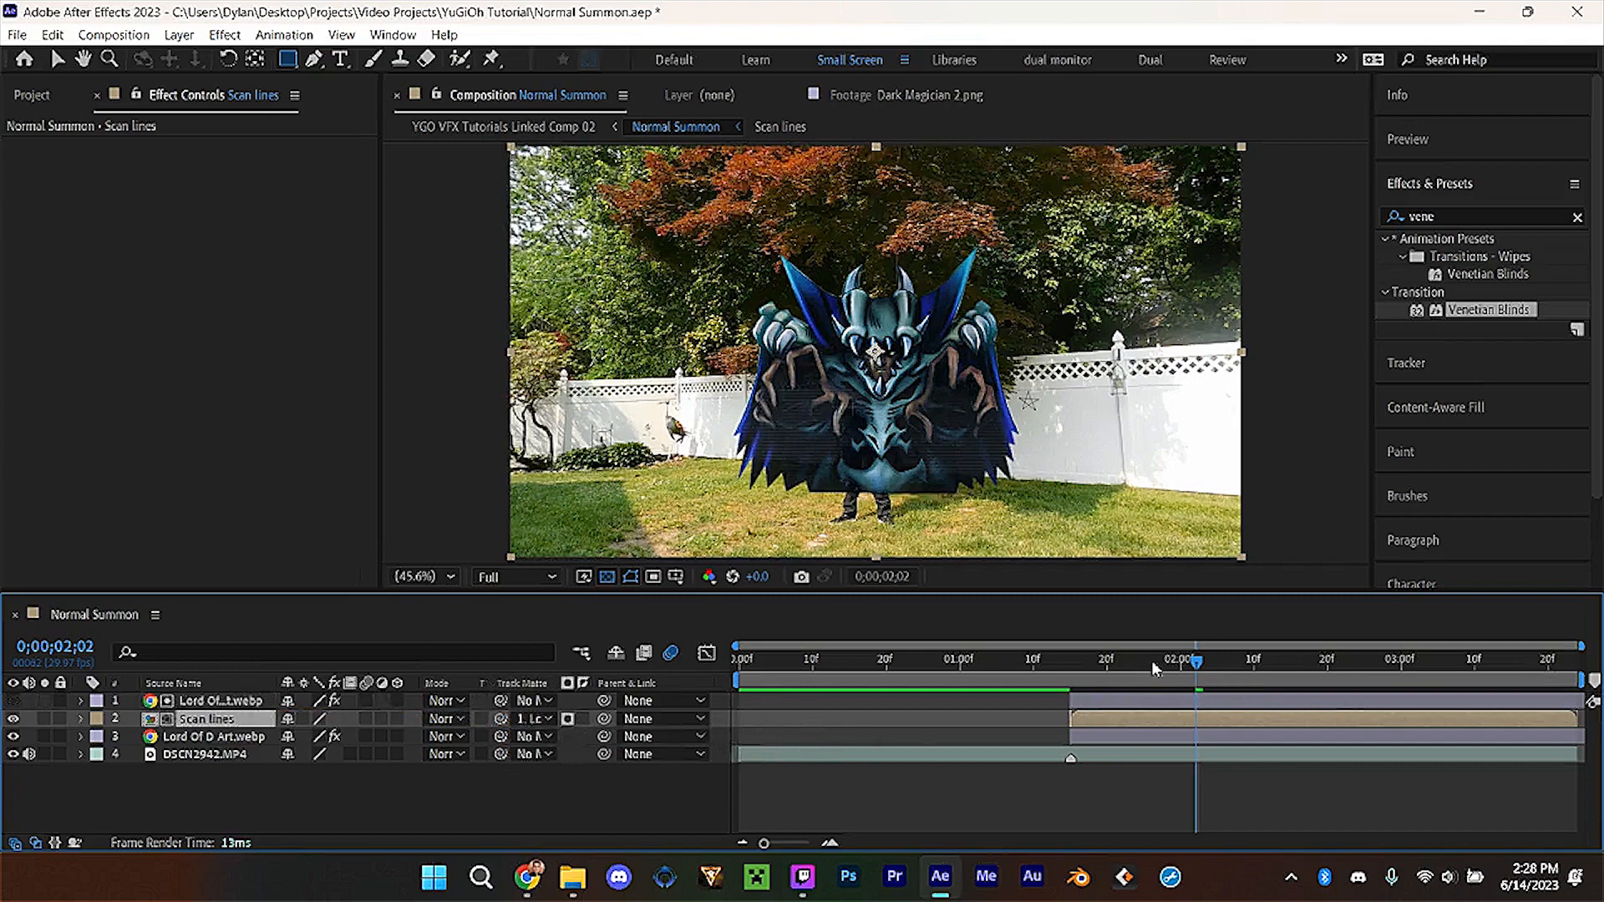
Preview the matted light bands and set the Scan lines layer's blending mode to Overlay.
left_click(1243, 664)
key("space")
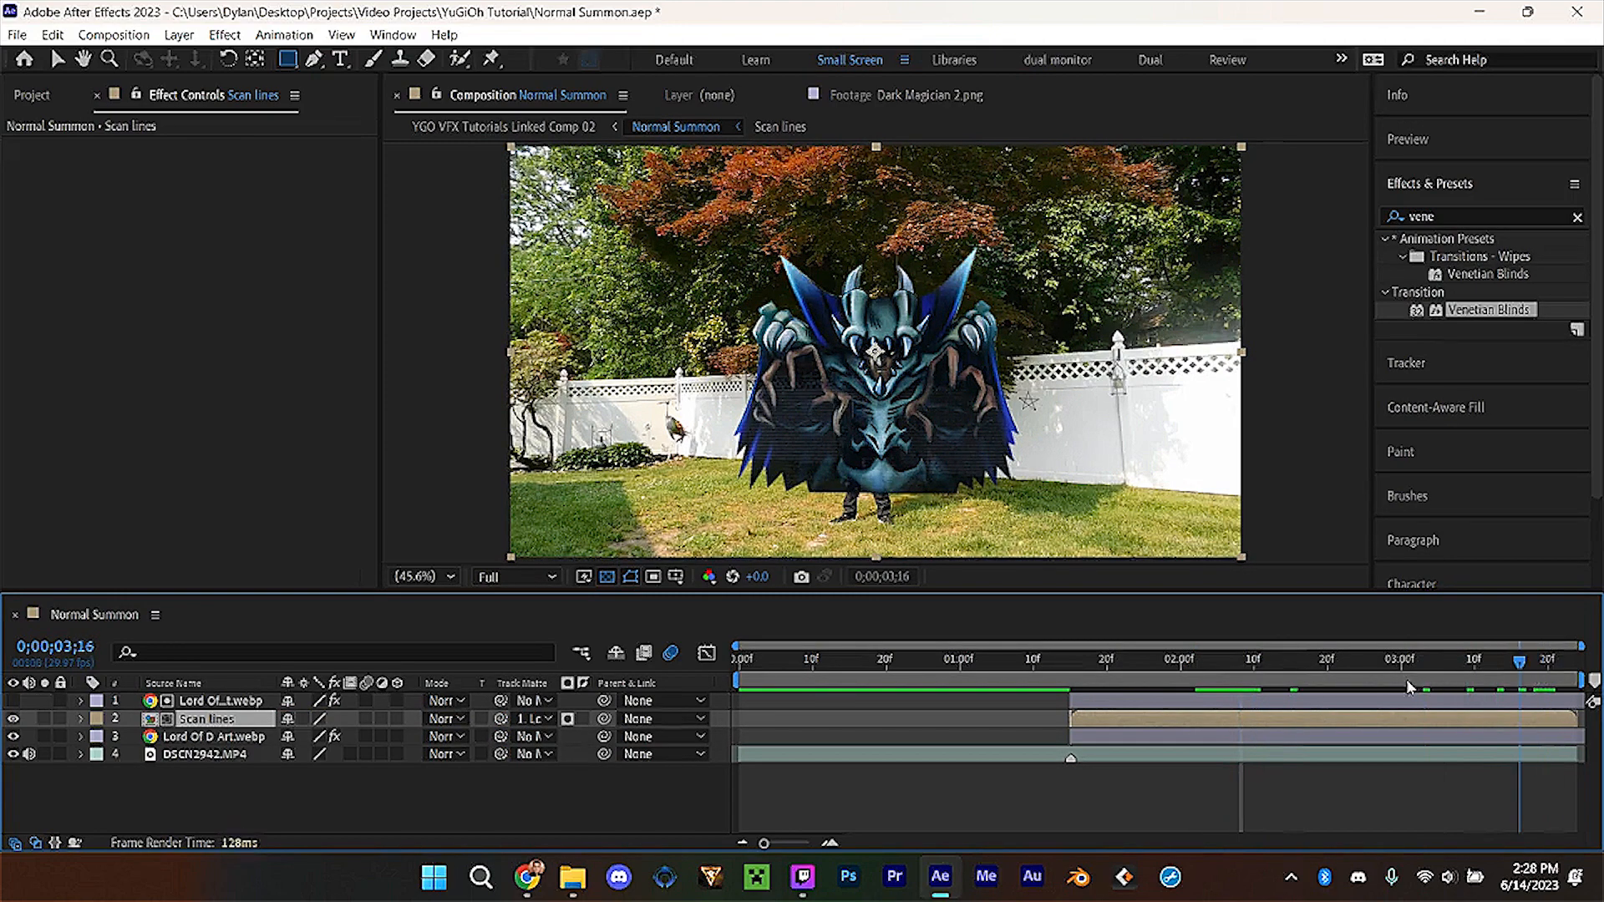
left_click(441, 719)
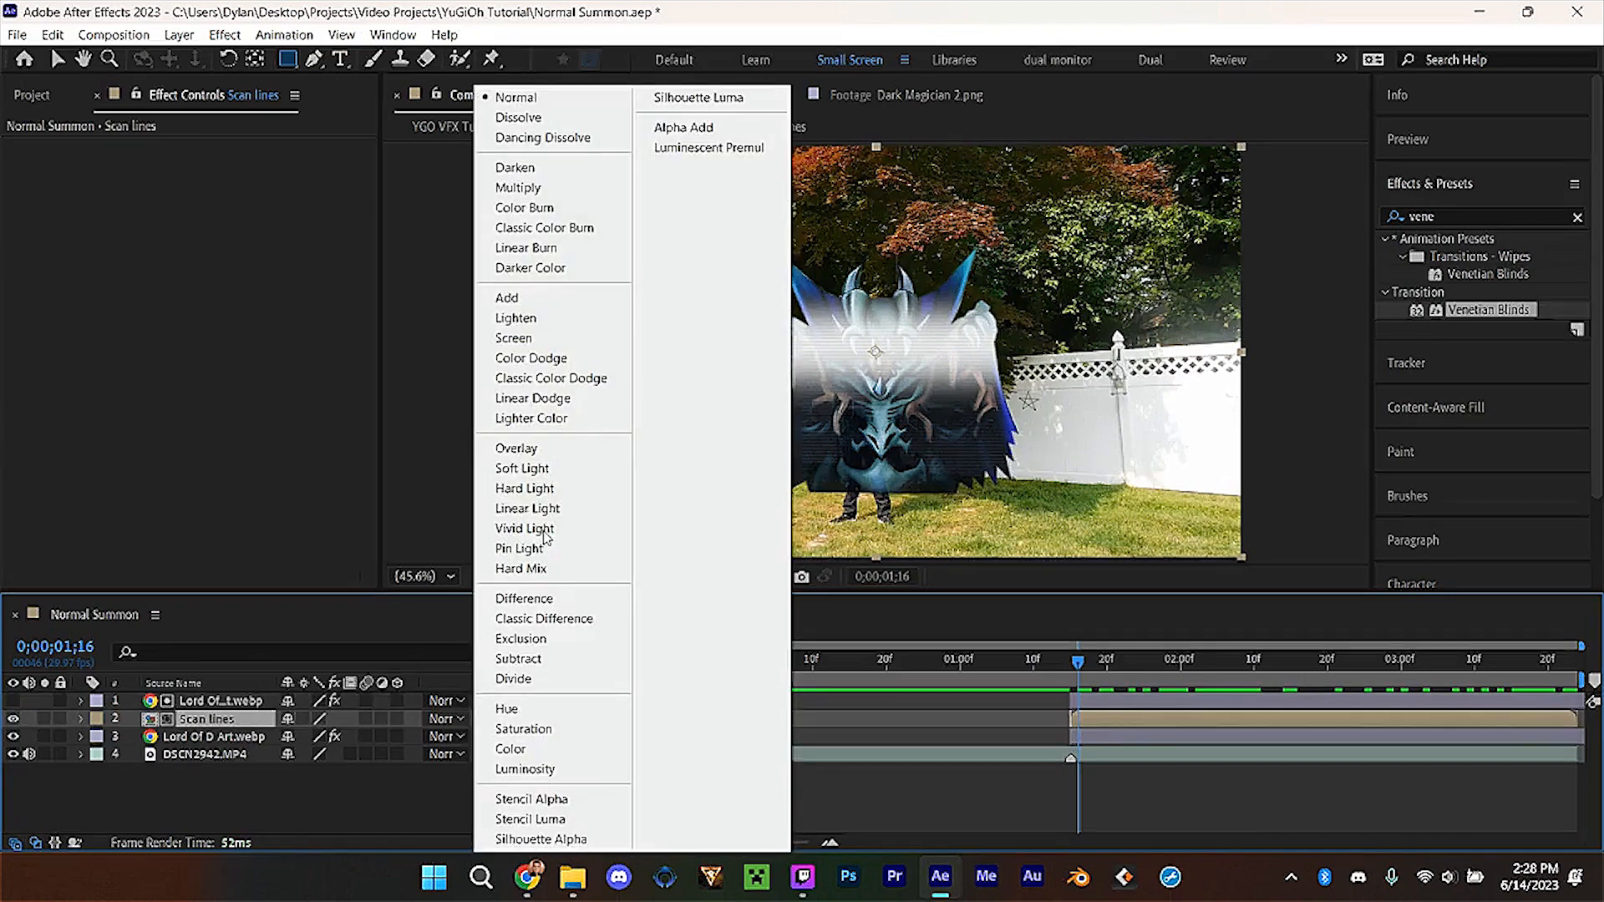
left_click(514, 449)
left_click(1139, 803)
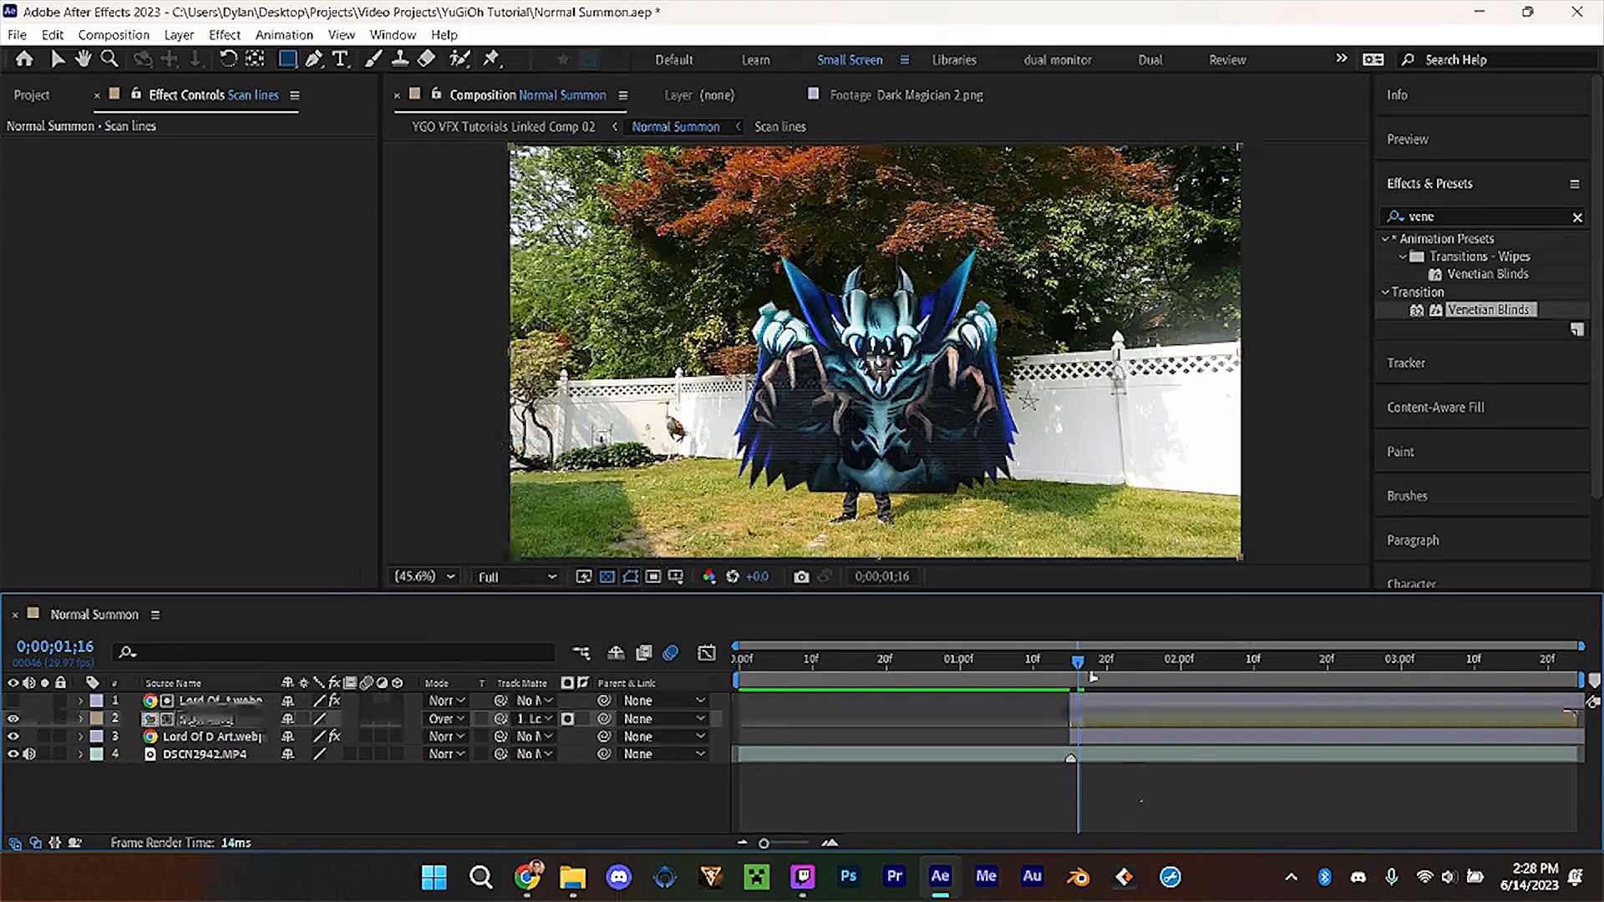
Add an adjustment layer above all other layers and trim its start to 0;00;01;15.
left_click(1071, 664)
left_click(221, 702)
left_click(224, 34)
left_click(179, 34)
mouse_move(215, 53)
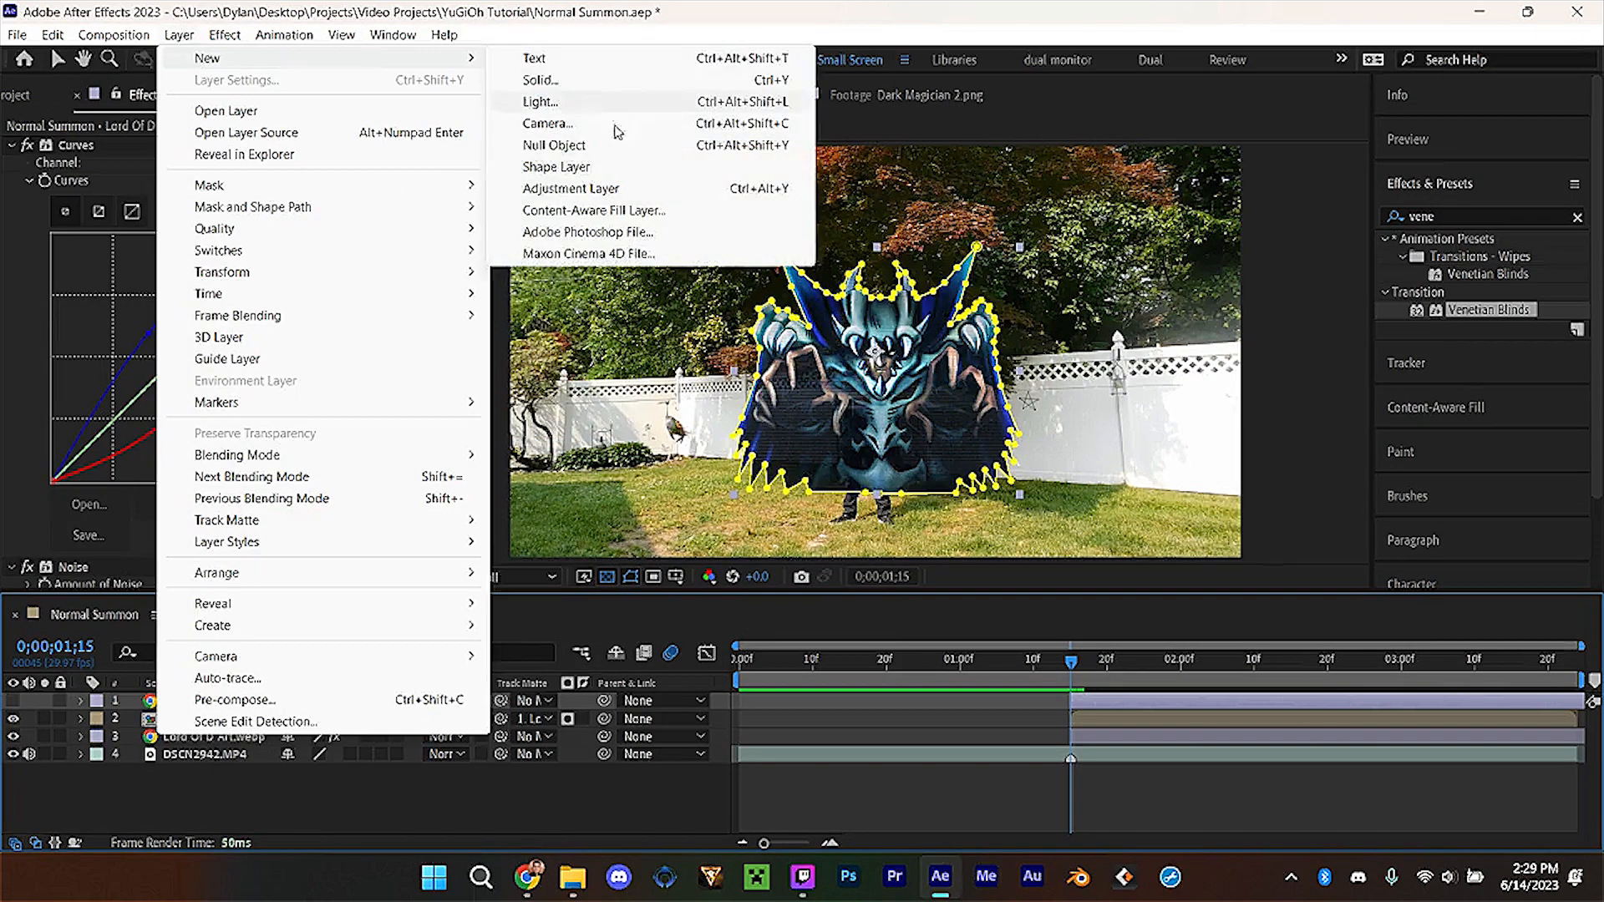
left_click(551, 184)
left_click_drag(739, 701, 1071, 701)
Apply Turbulent Displace to the adjustment layer with its displacement type set to Horizontal Displacement.
left_click(1422, 216)
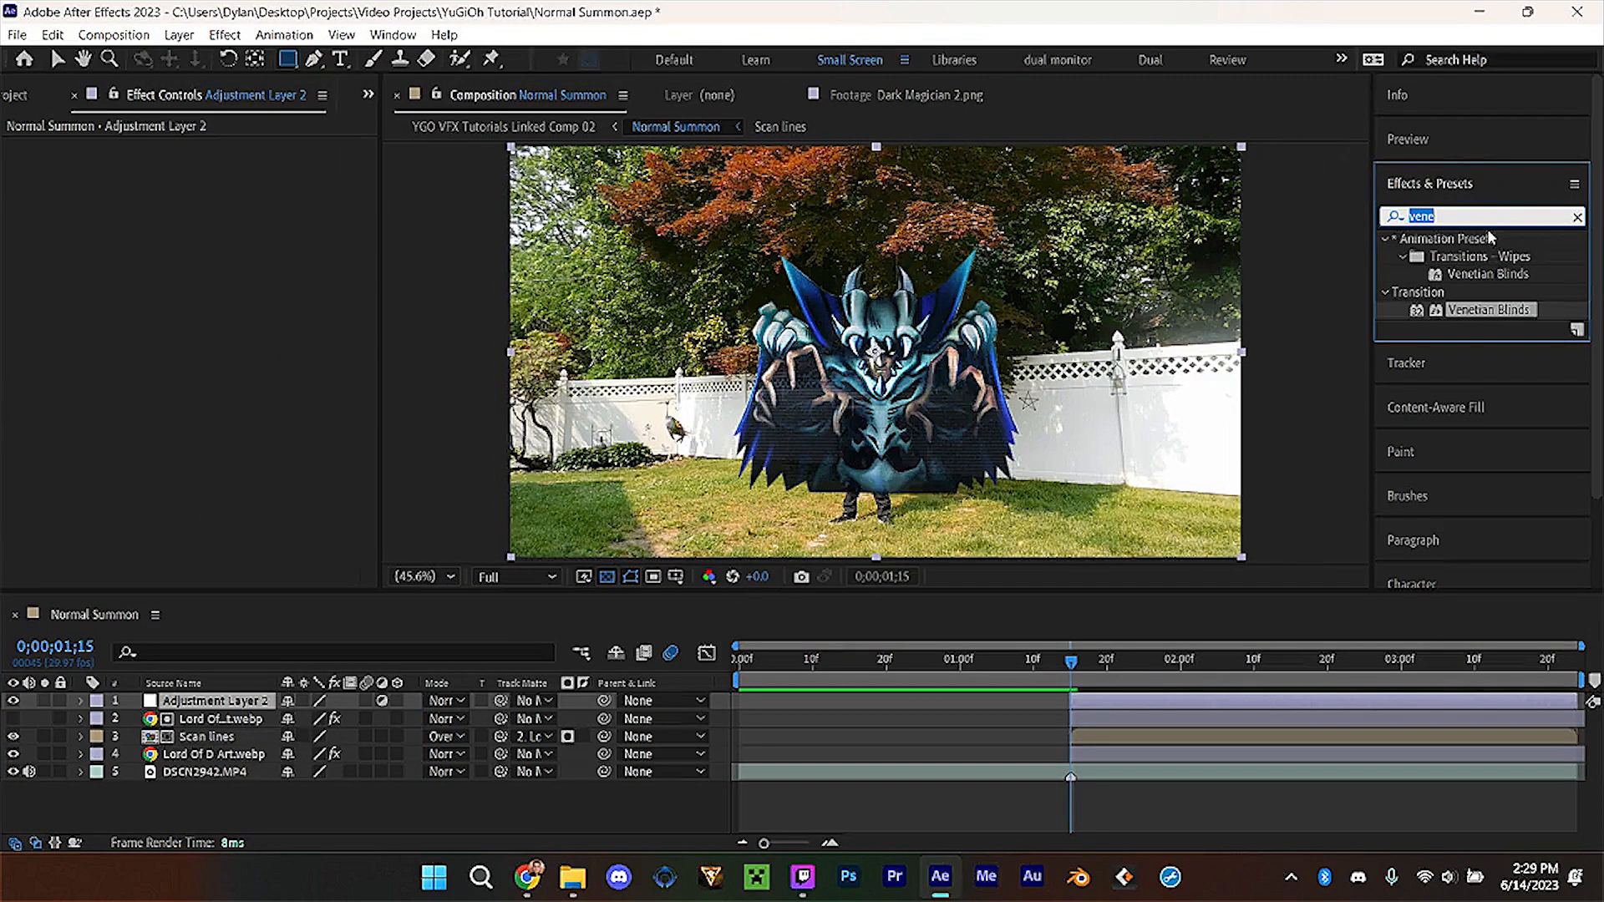
type("turbul")
left_click_drag(1479, 256, 342, 181)
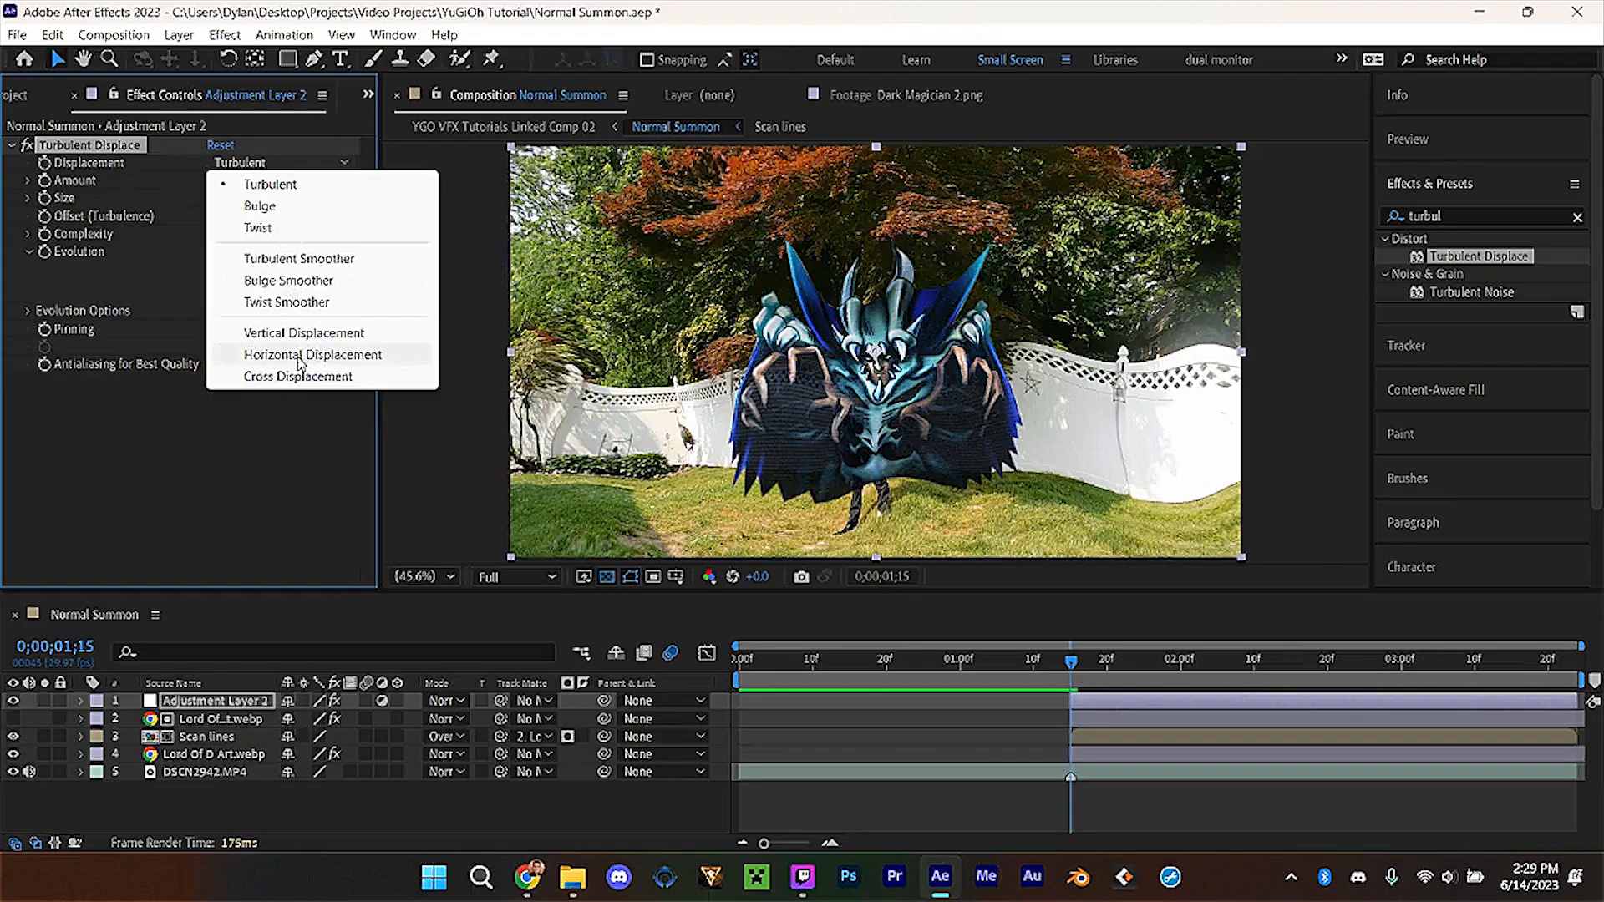
left_click(299, 354)
Set the Turbulent Displace amount to 100, size to 10 and complexity to 10.
left_click(219, 181)
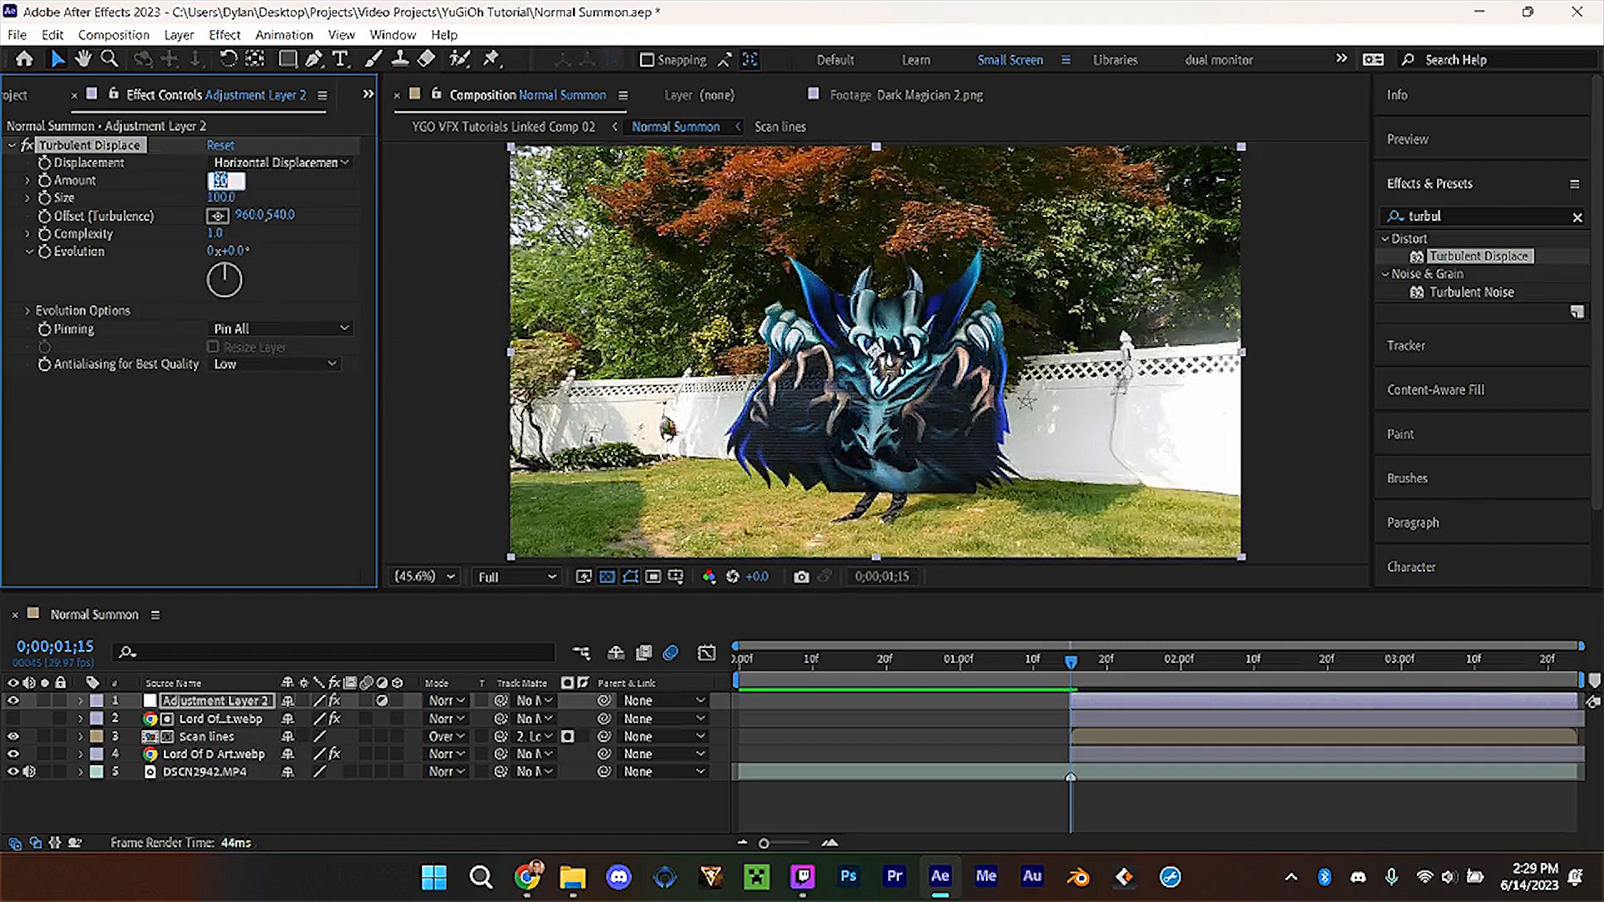
type("100")
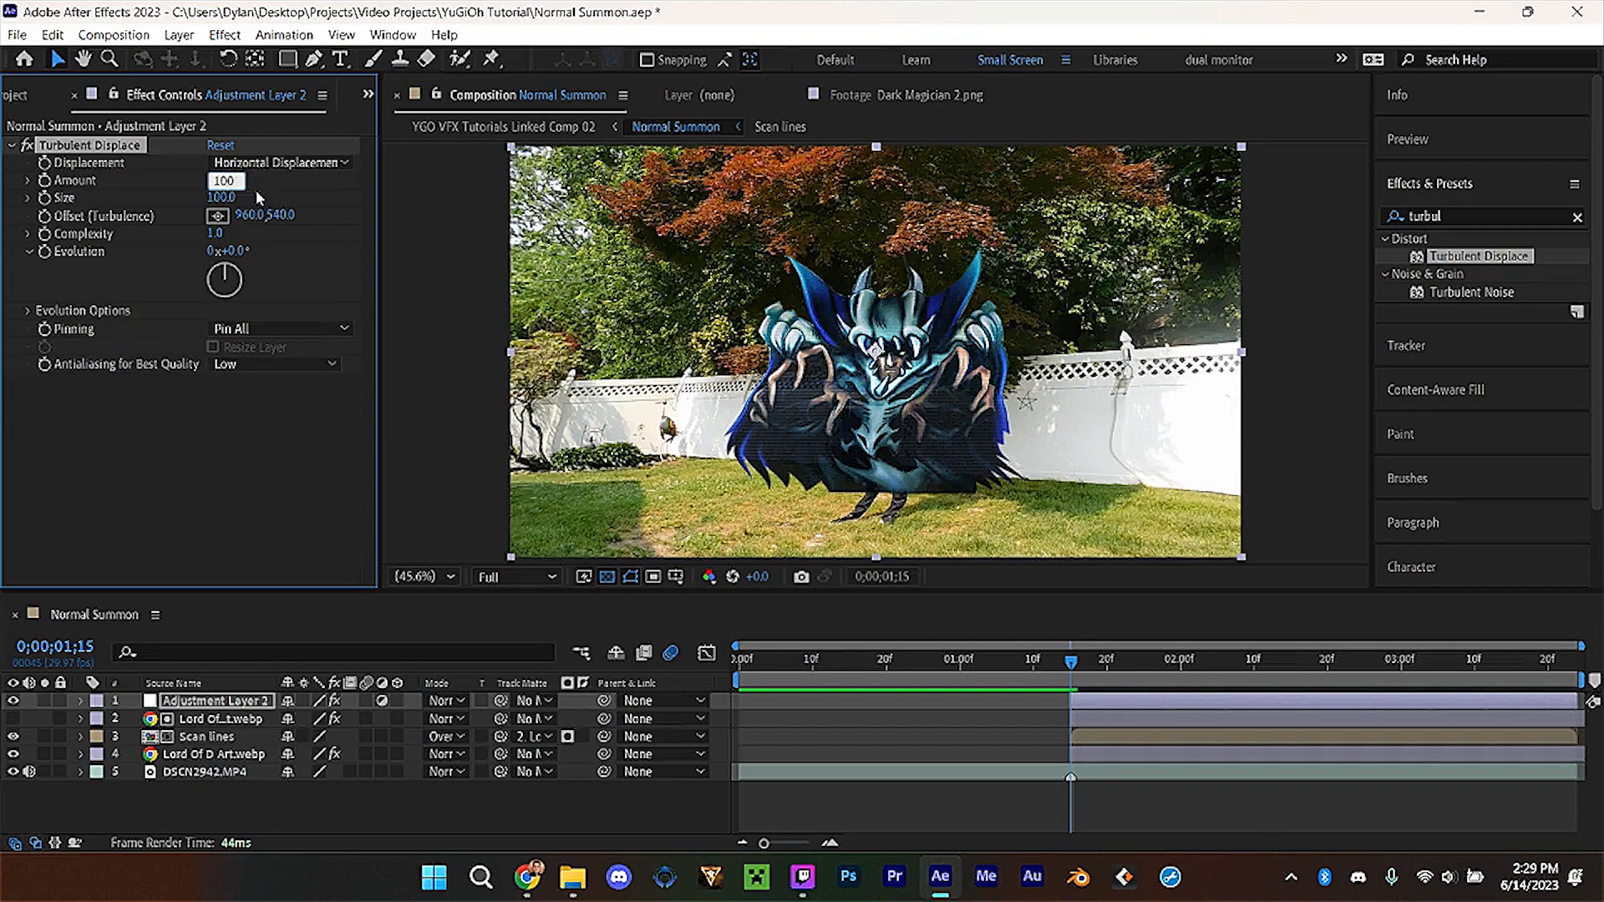
key("Tab")
type("10")
key("Return")
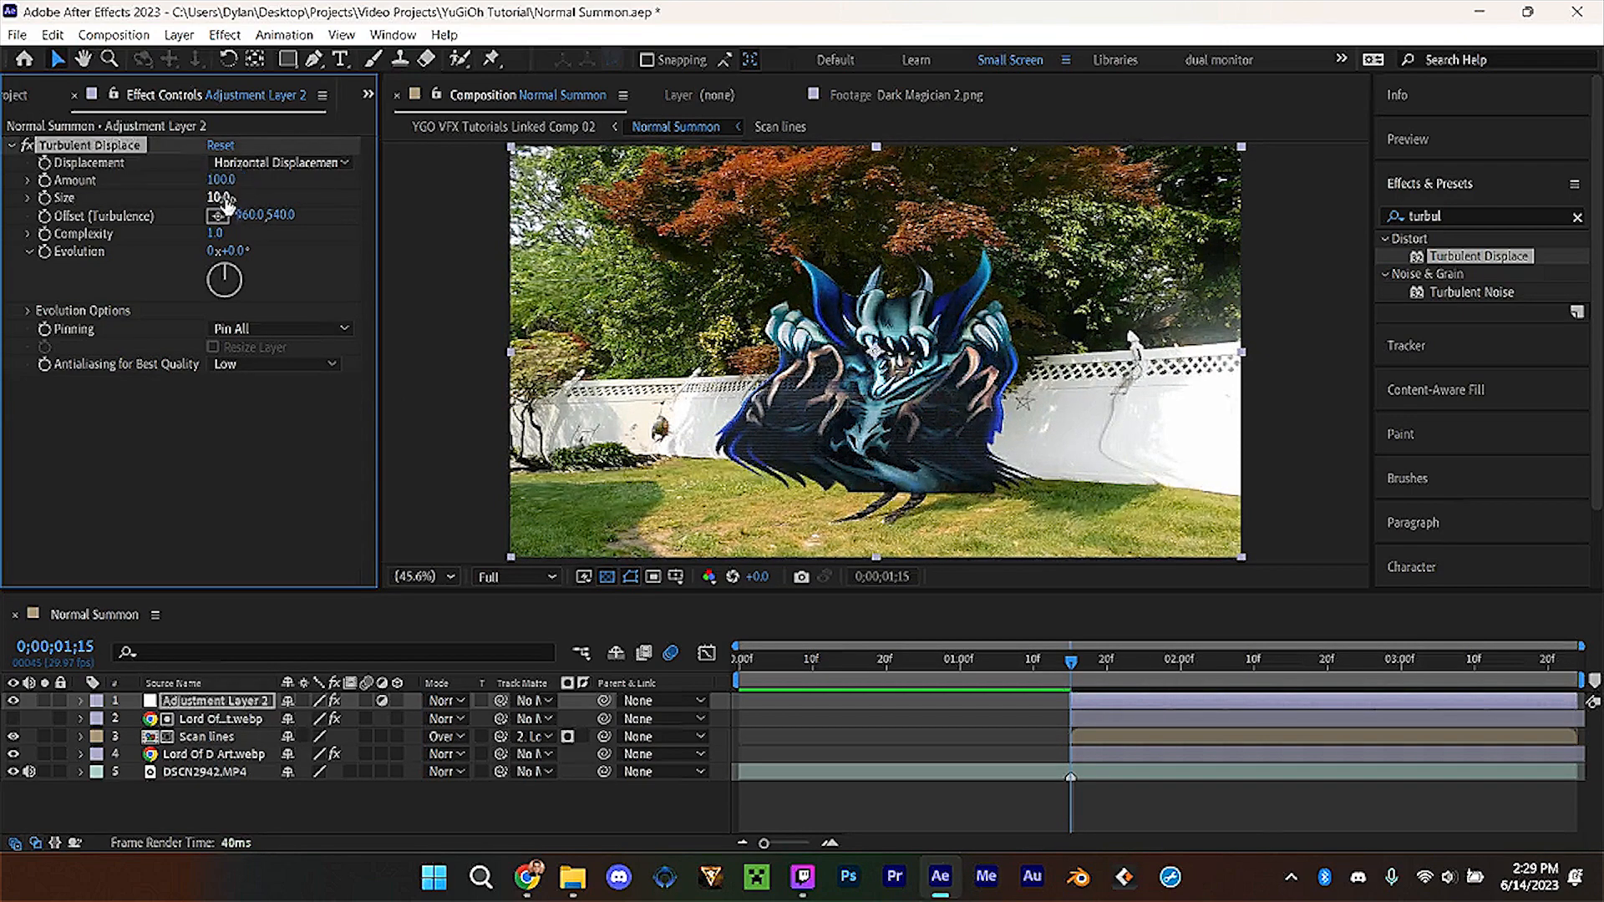
type("10")
key("Return")
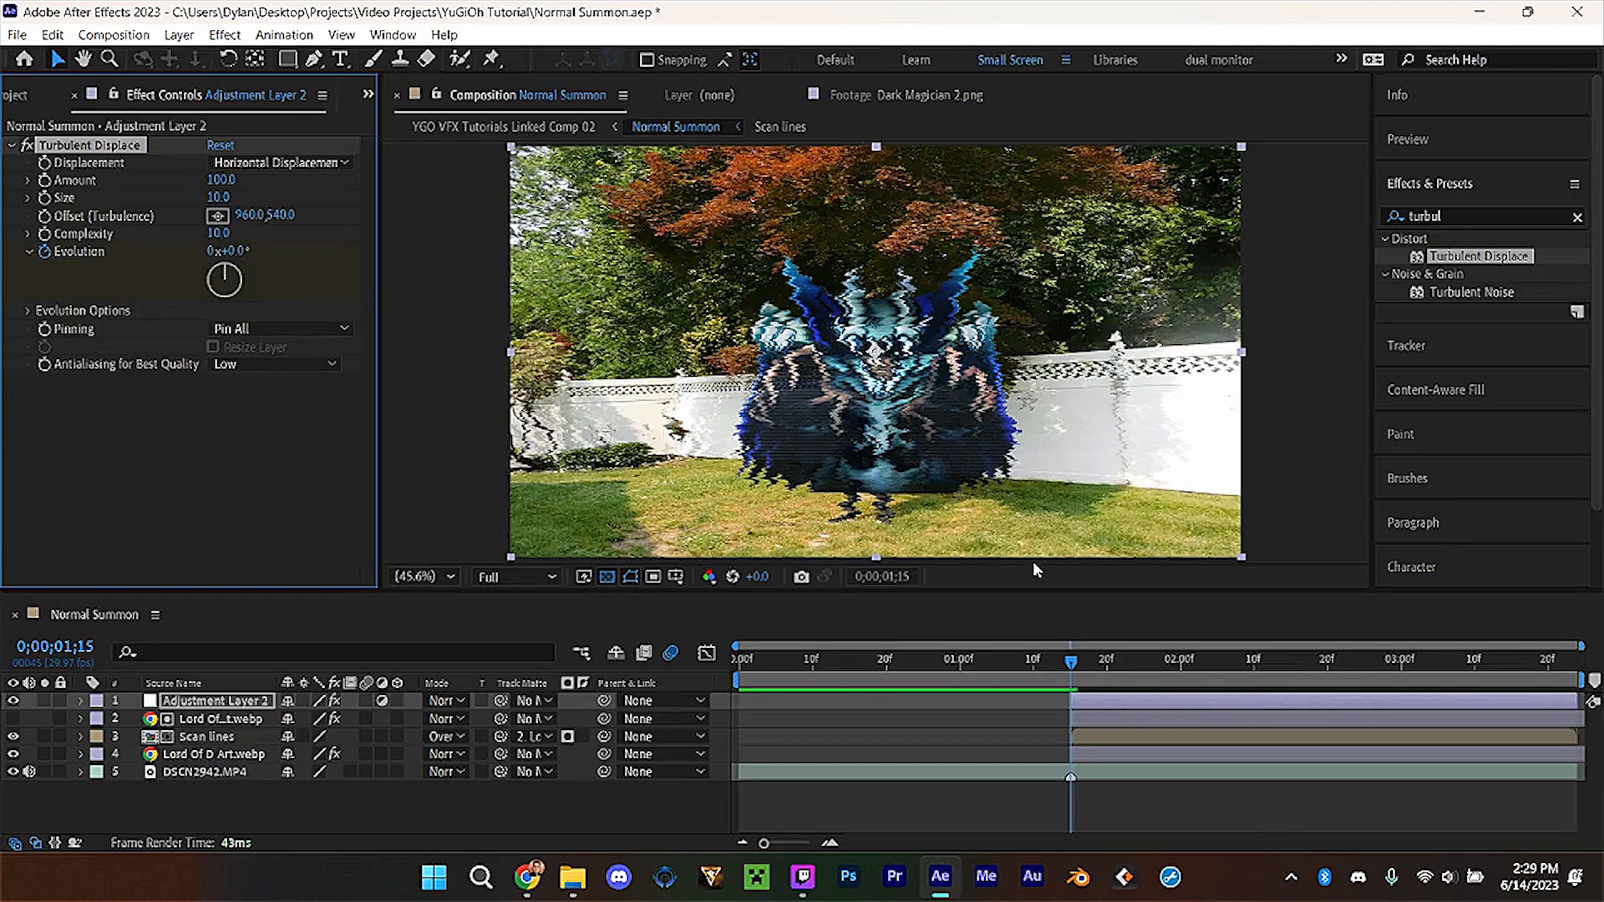
Keyframe the Turbulent Displace Evolution to one full revolution at 0;00;03;23.
left_click_drag(1130, 669, 1571, 660)
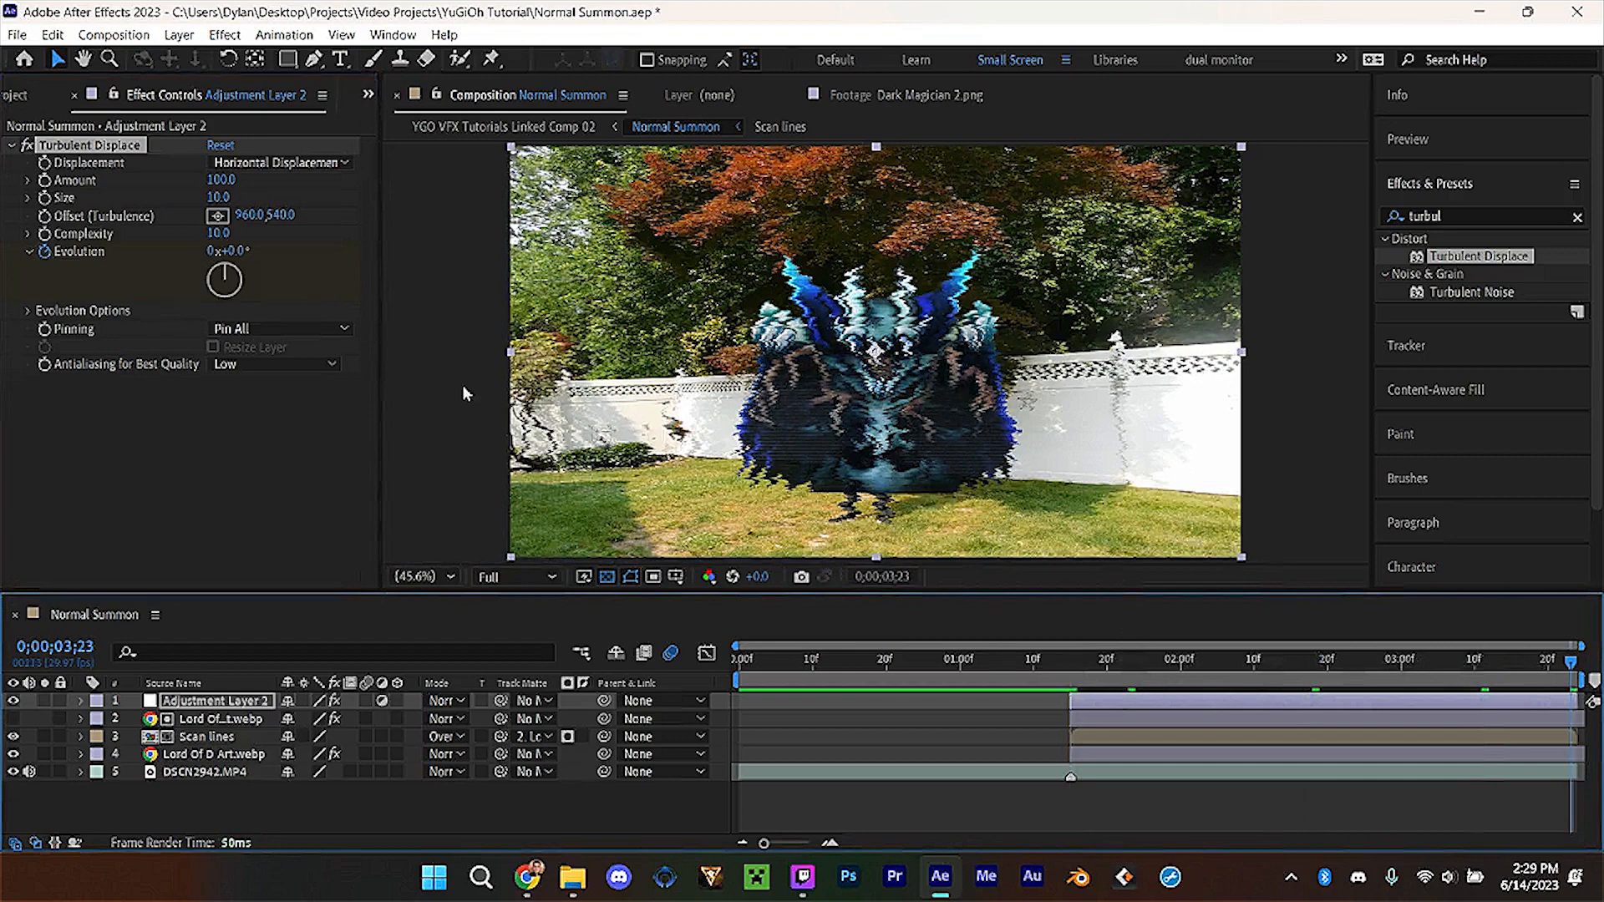
left_click(210, 252)
type("1")
left_click(256, 296)
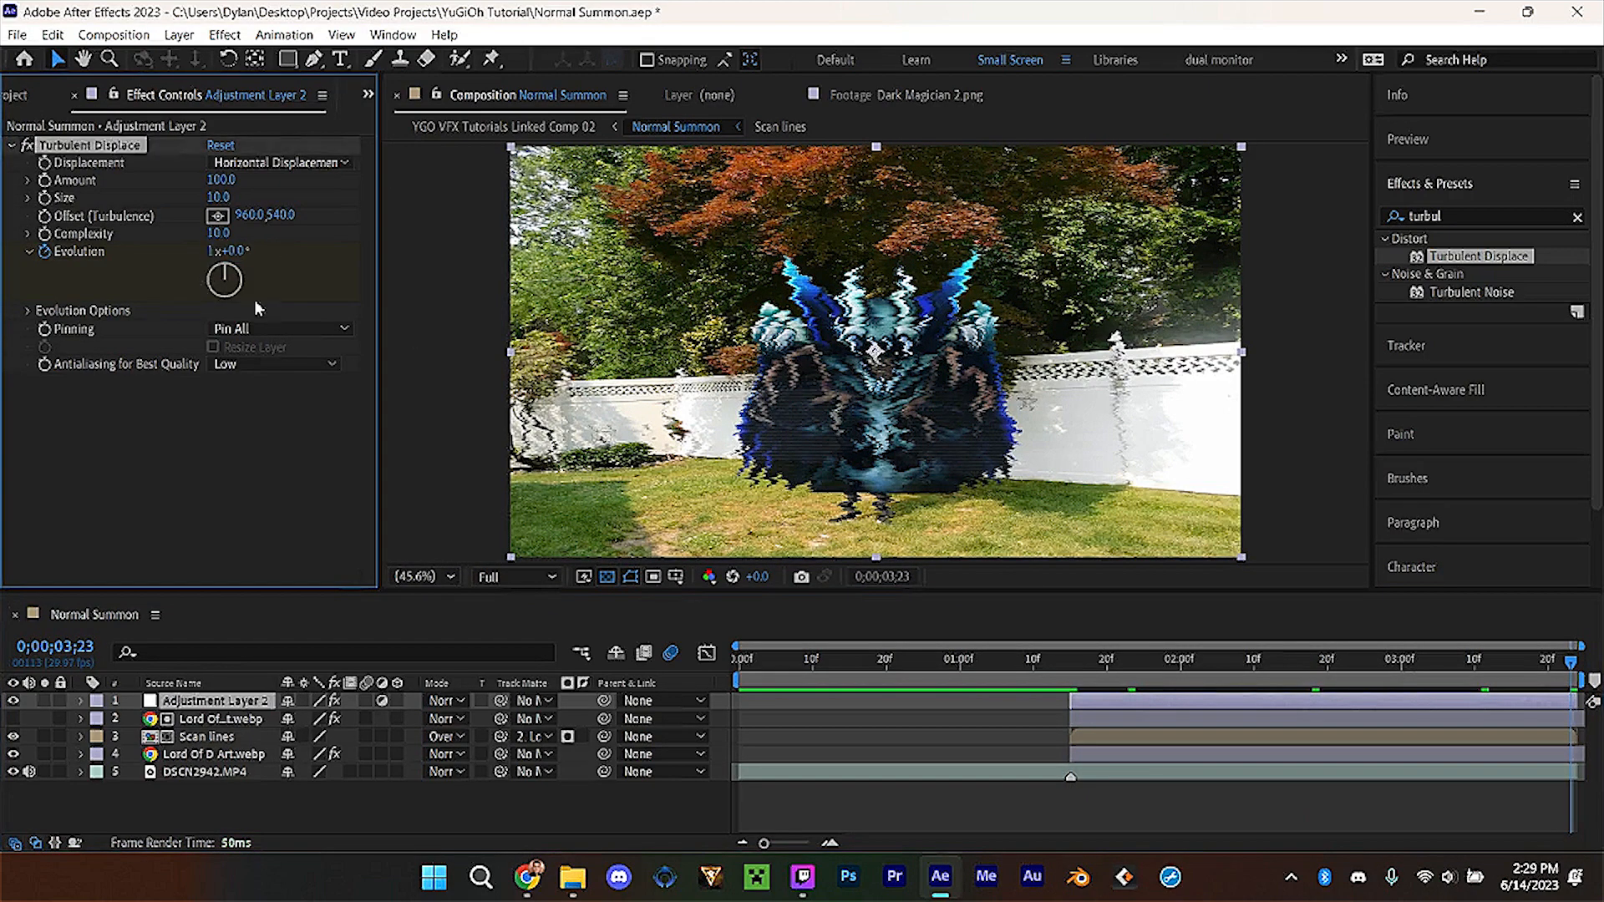
Create a white 1920 x 1080 px solid starting at 0;00;01;15 and mask it to a wide horizontal band across the frame.
left_click_drag(1571, 661, 1070, 737)
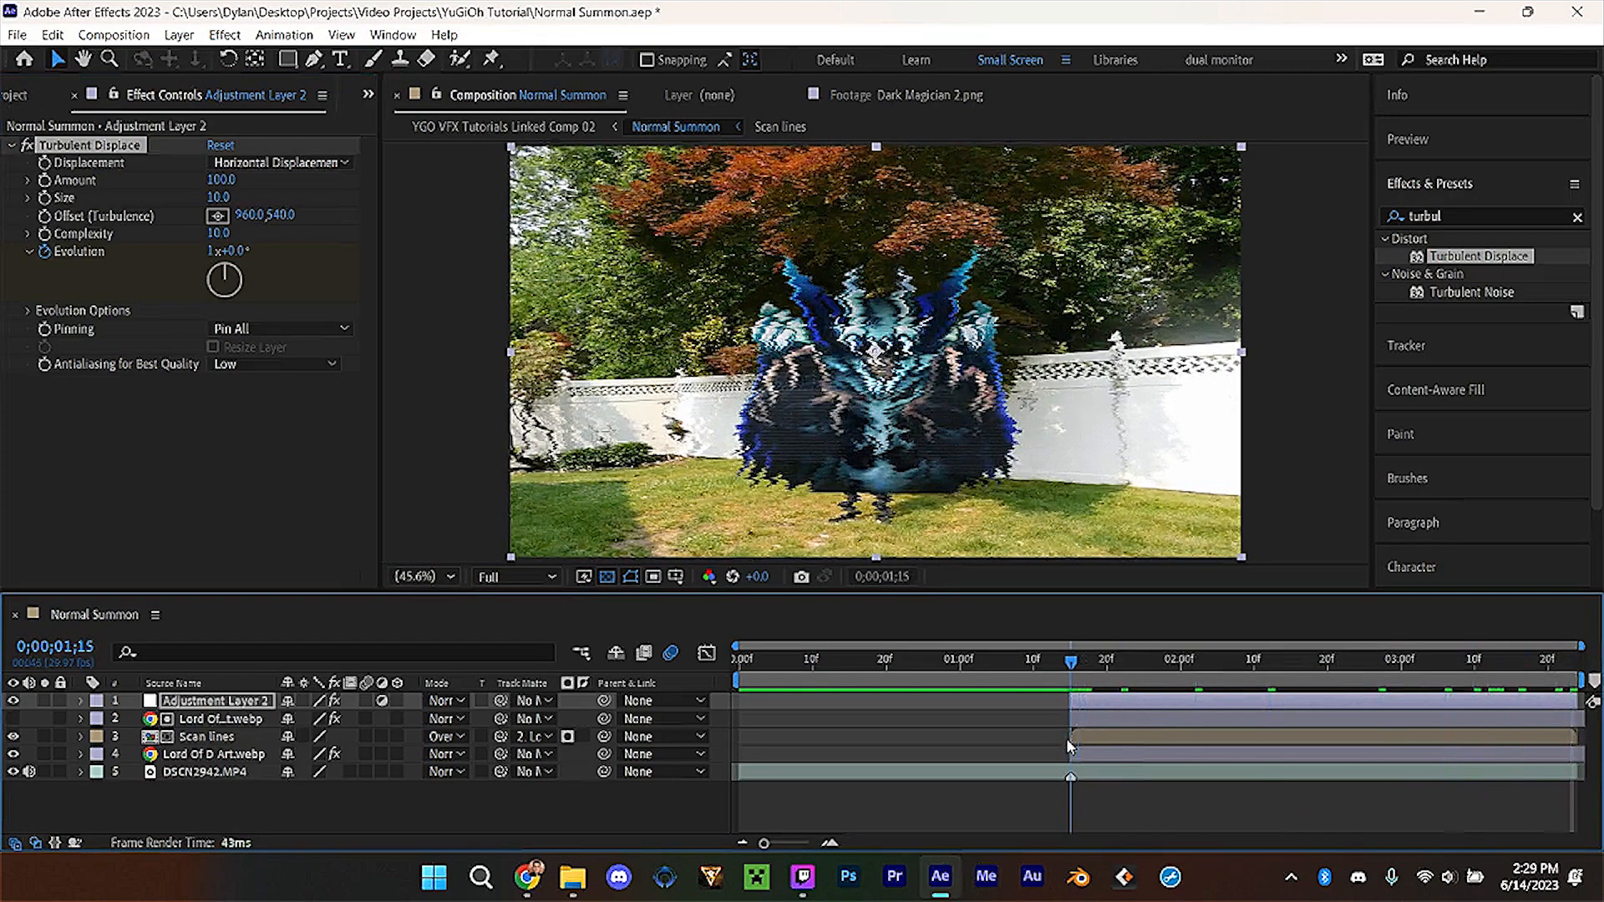
left_click(179, 34)
mouse_move(209, 58)
left_click(540, 79)
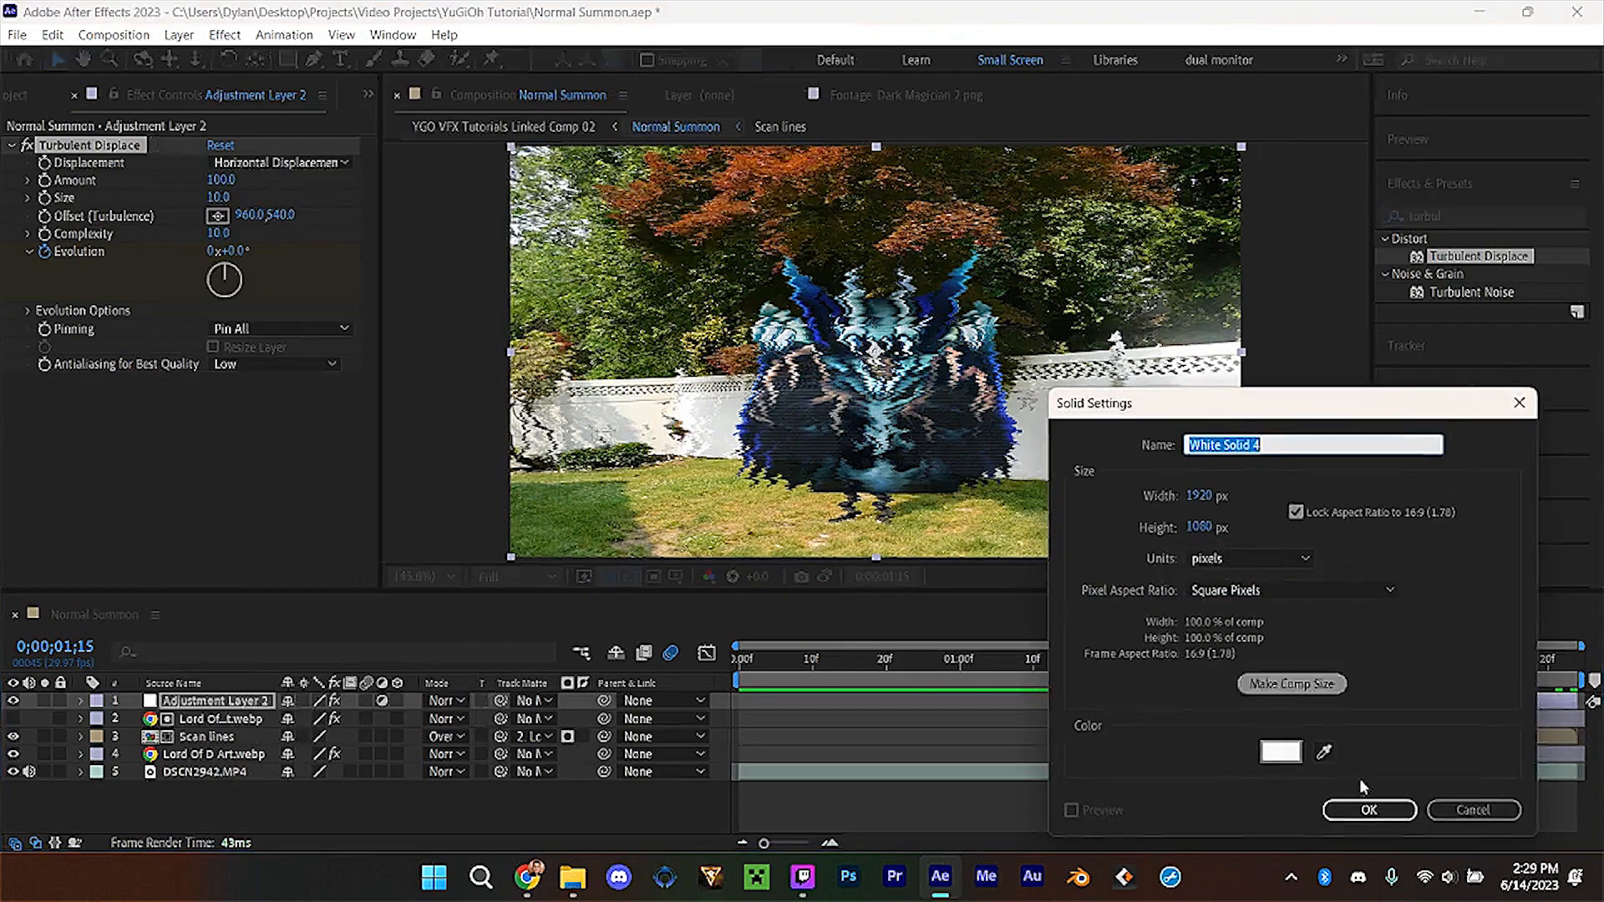
left_click(1364, 809)
key("q")
mouse_move(476, 311)
left_mouse_down()
mouse_move(680, 351)
mouse_move(1241, 350)
mouse_move(1291, 400)
left_mouse_up()
Add the expression wiggle(5,5000) to the new white solid's Y Position.
key("p")
left_click(133, 738, "alt")
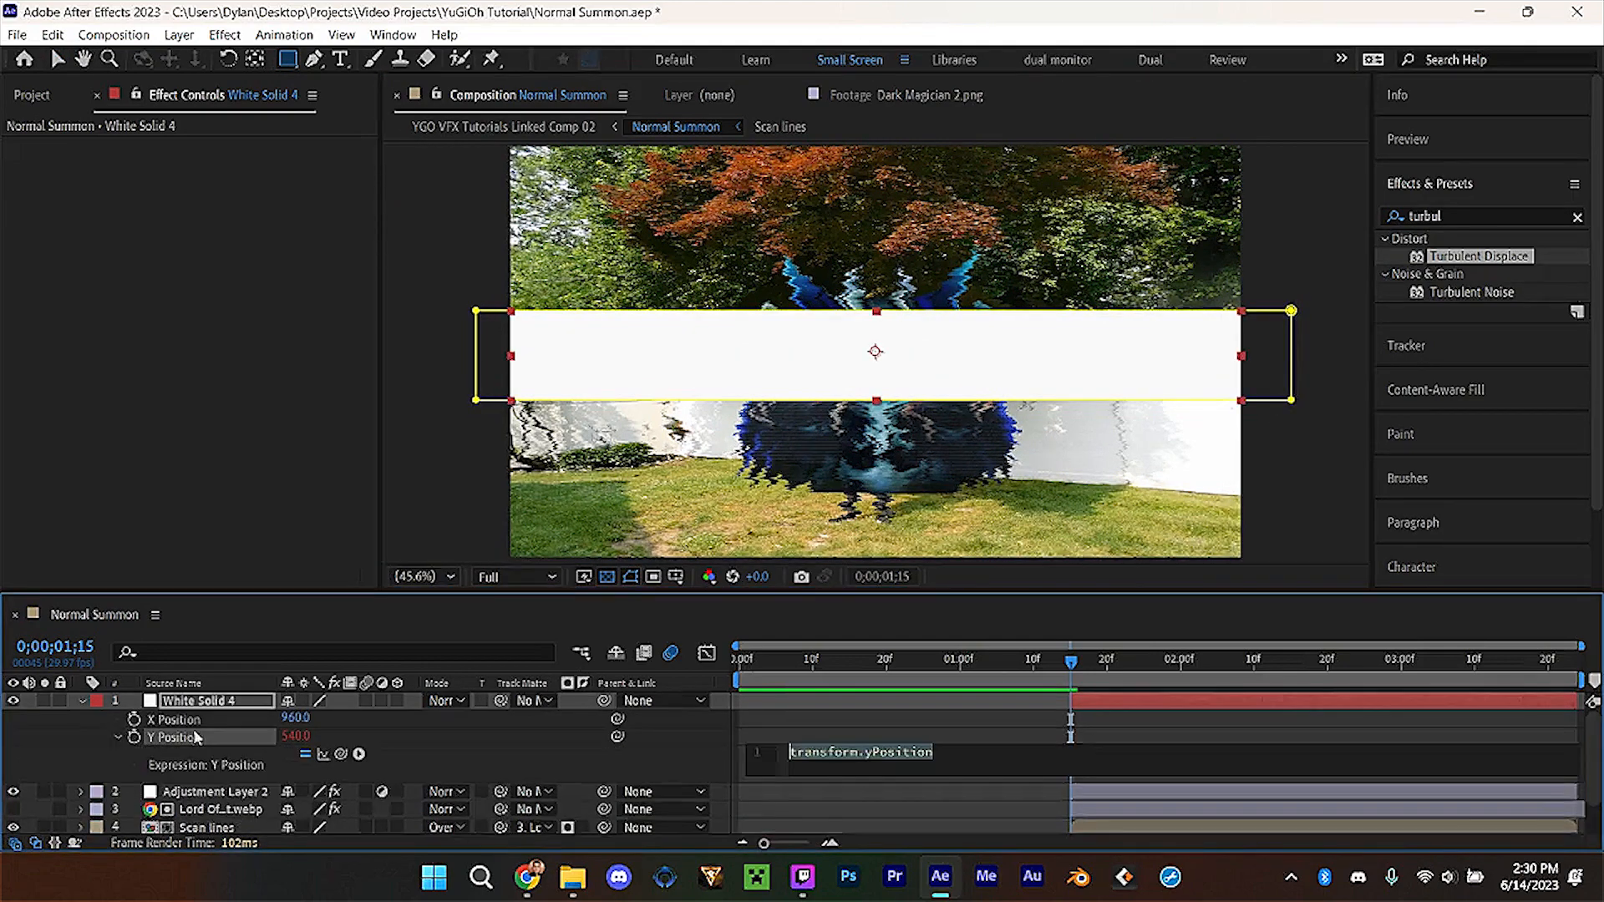
type("wiggle")
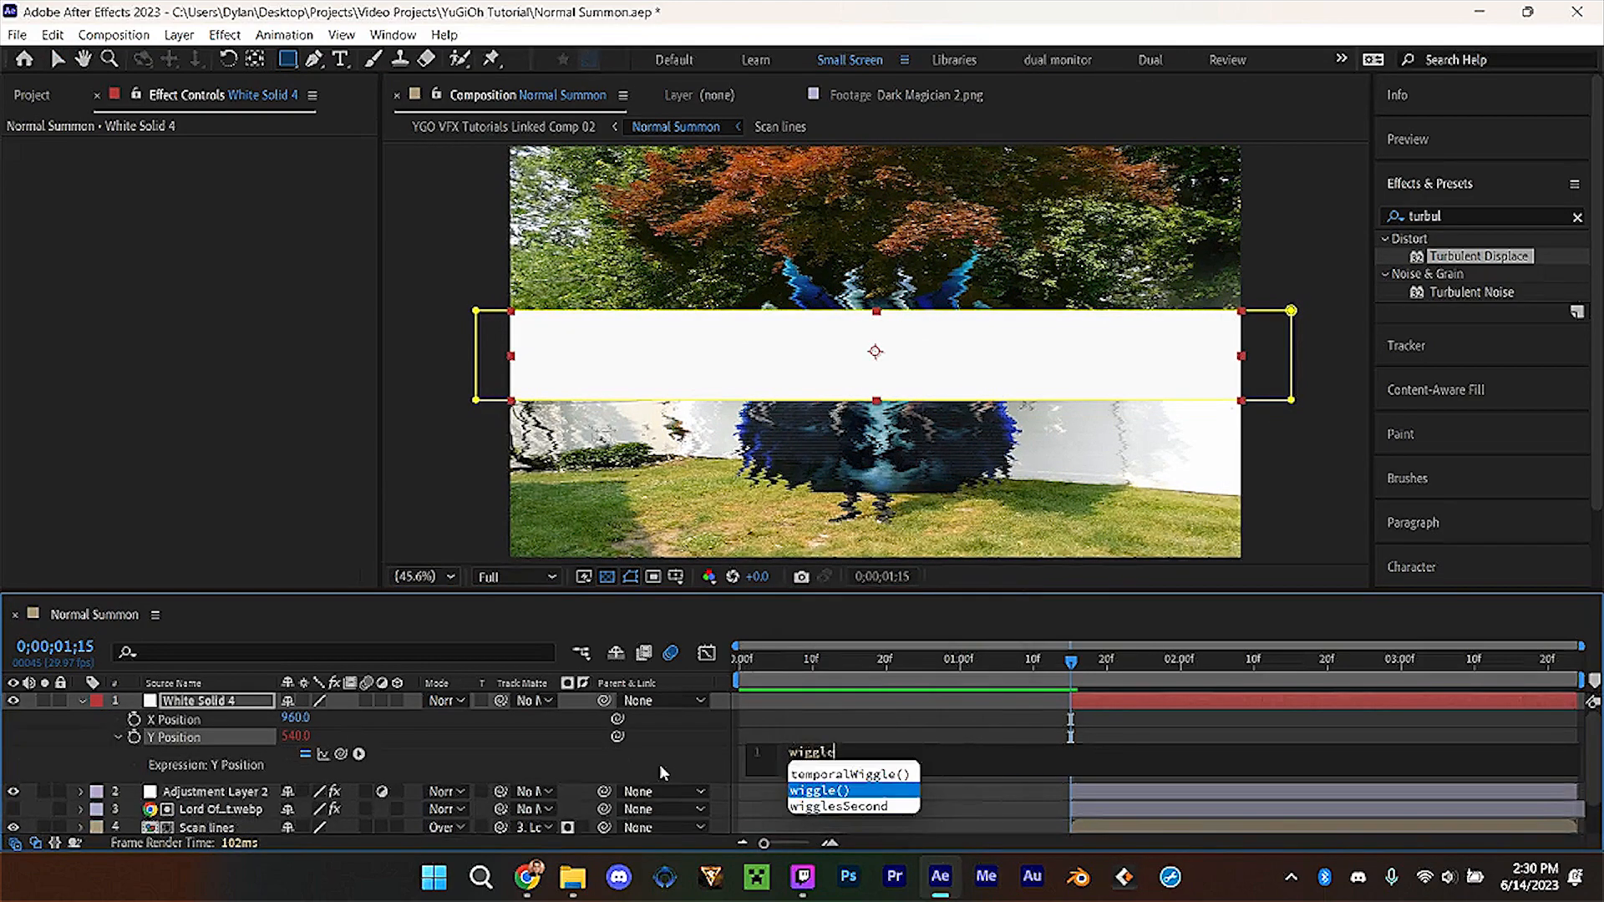
type("()5,5000")
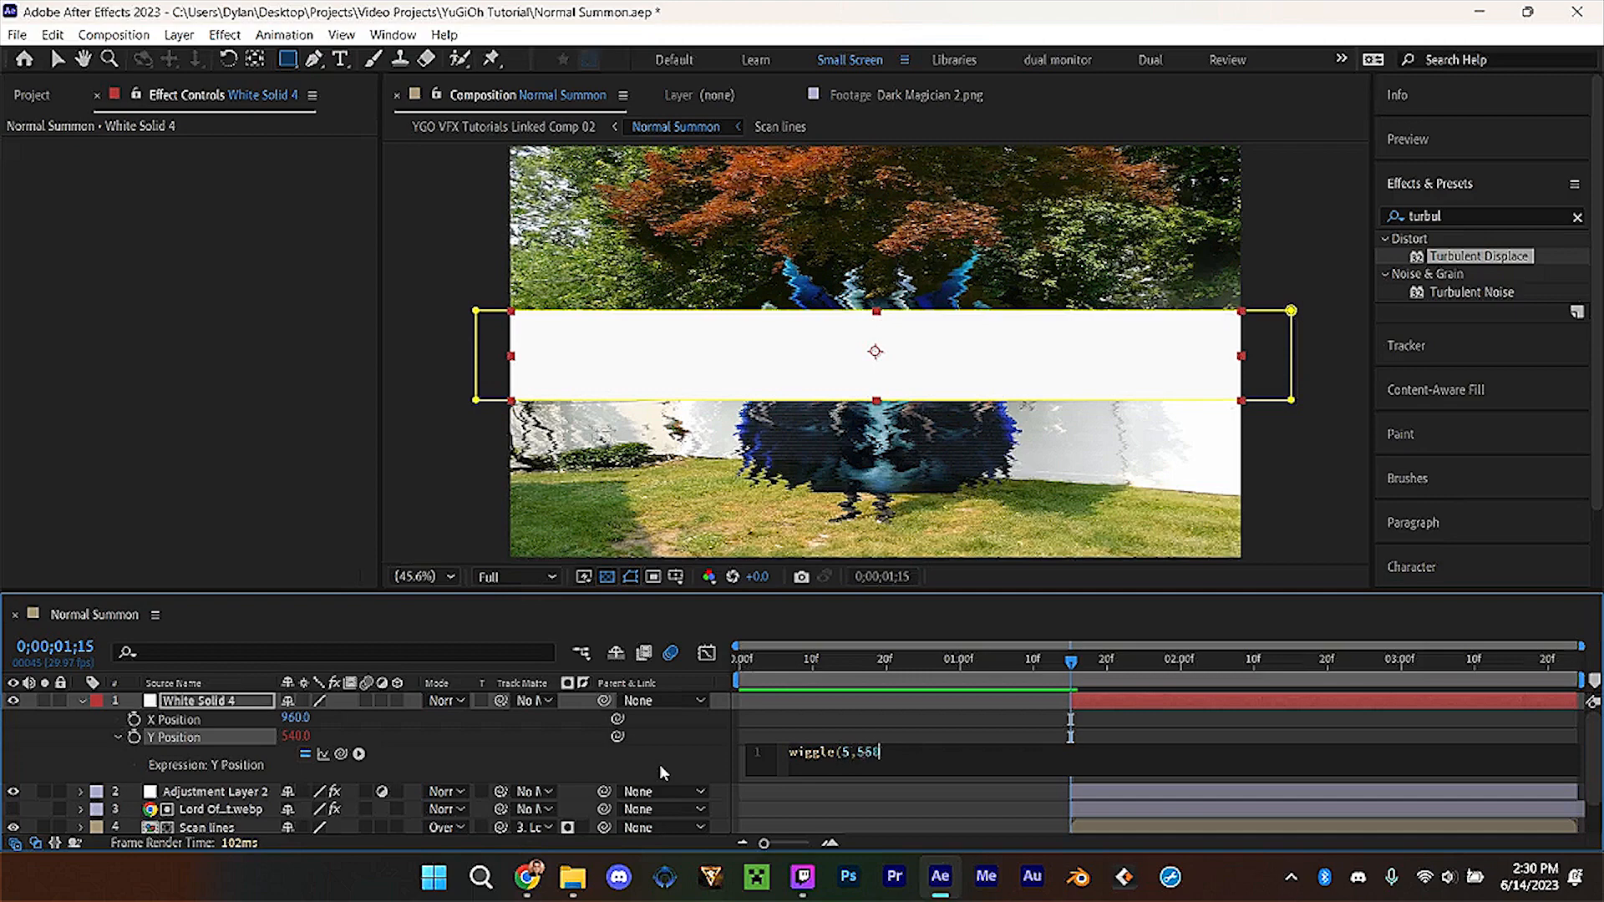
left_click(1124, 715)
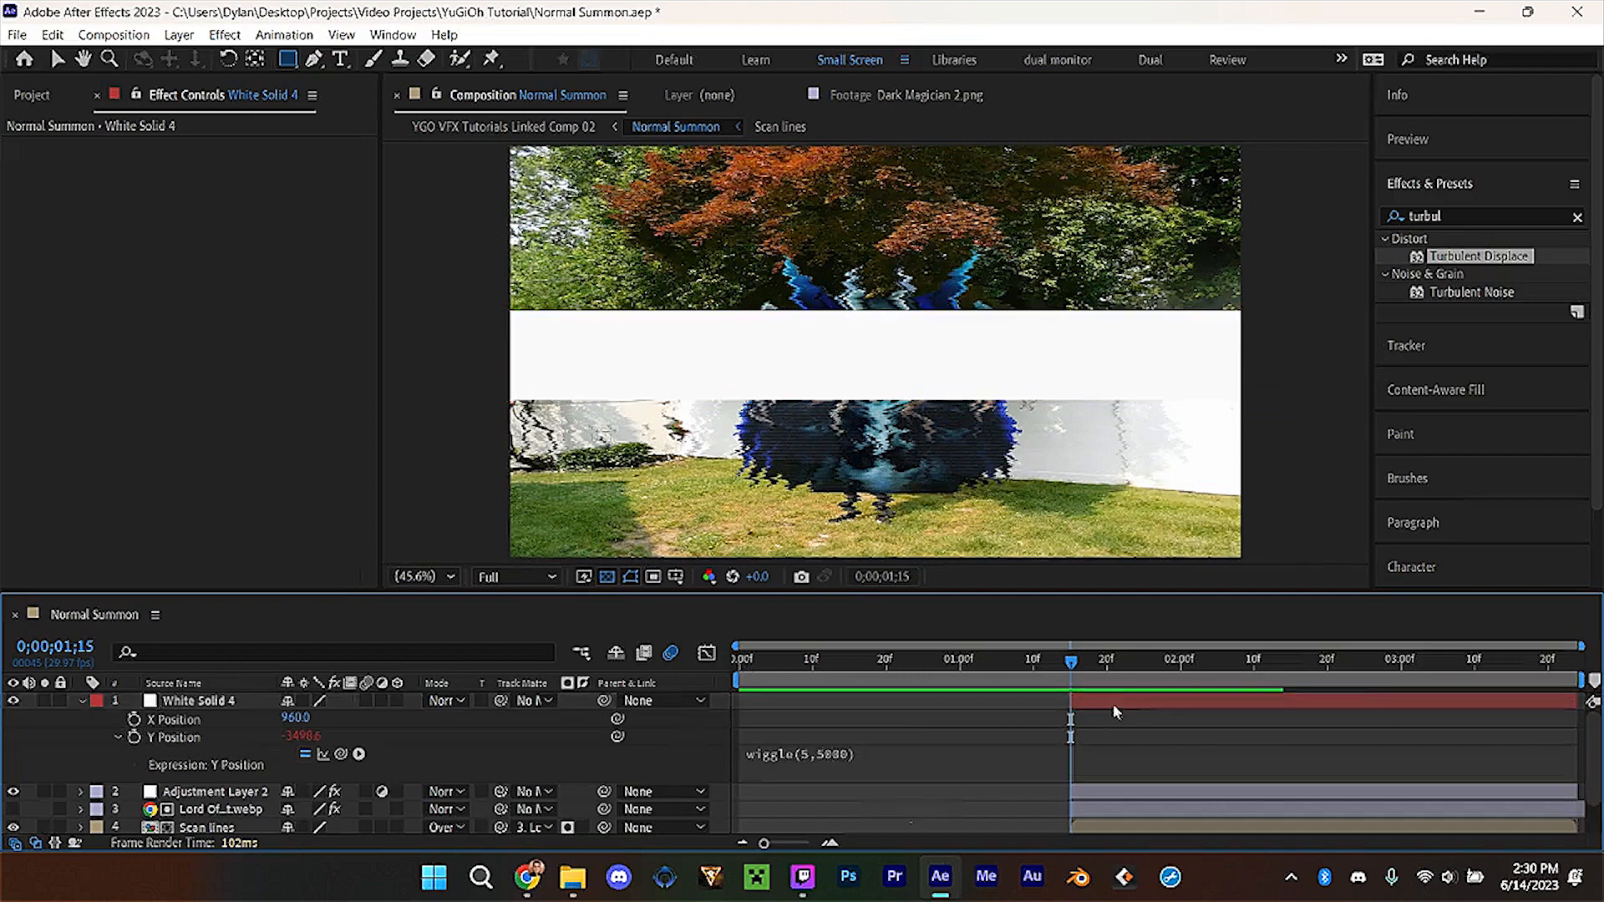
Duplicate White Solid 4 and pre-compose both copies into a composition named Glitch lines.
left_click(1129, 704)
key("u")
left_click_drag(1085, 664, 1151, 680)
key("ctrl+d")
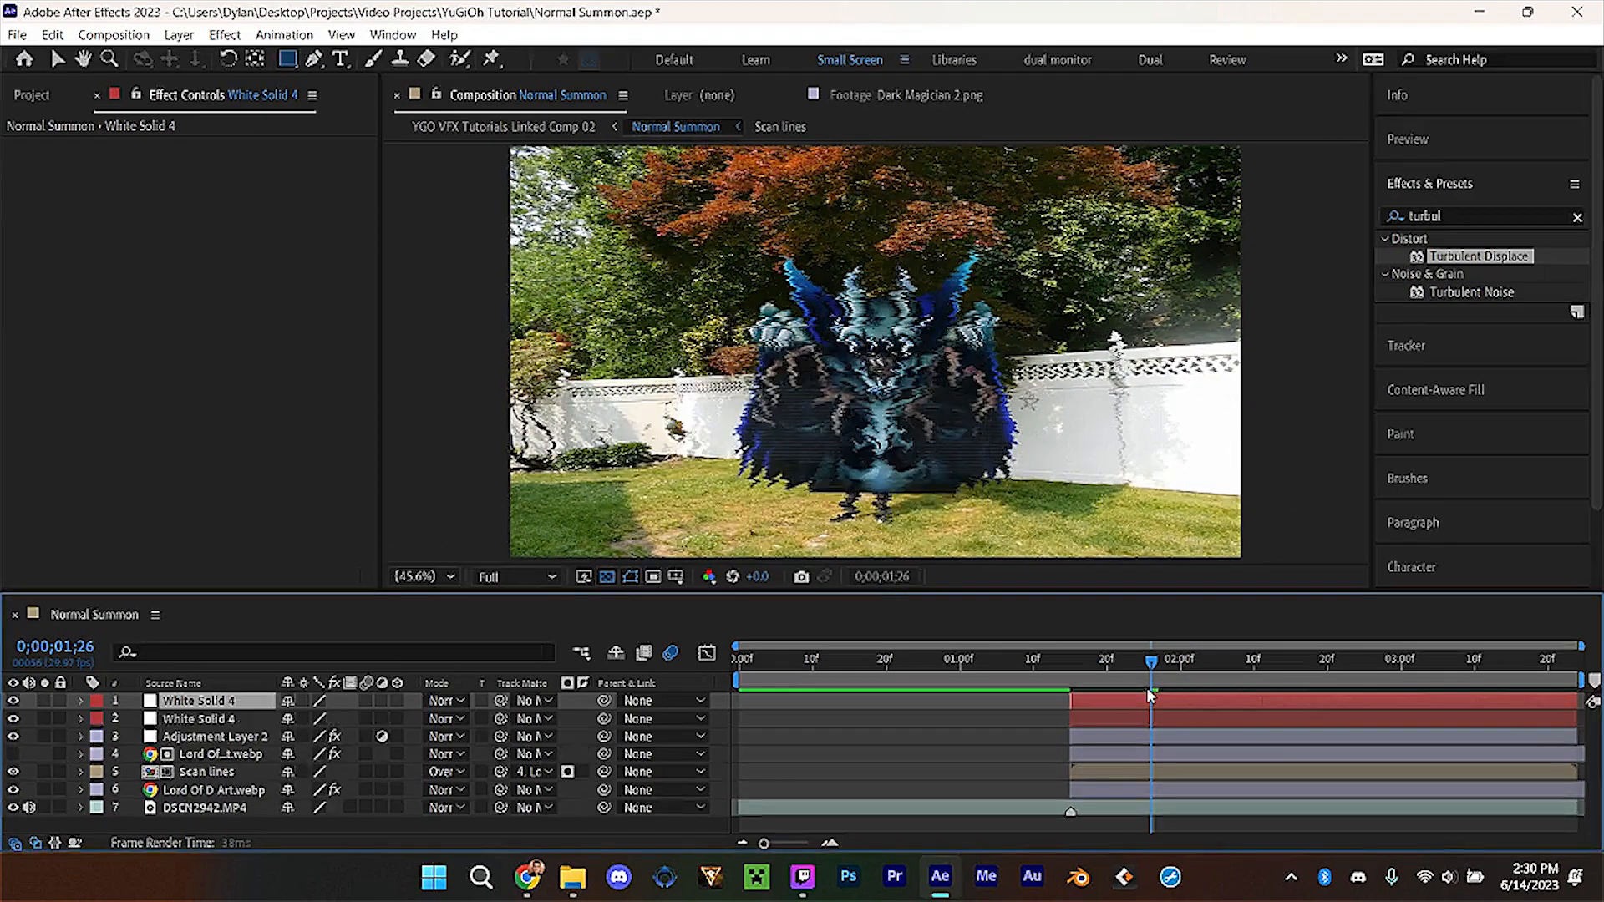
left_click(1136, 721, "shift")
key("ctrl+shift+c")
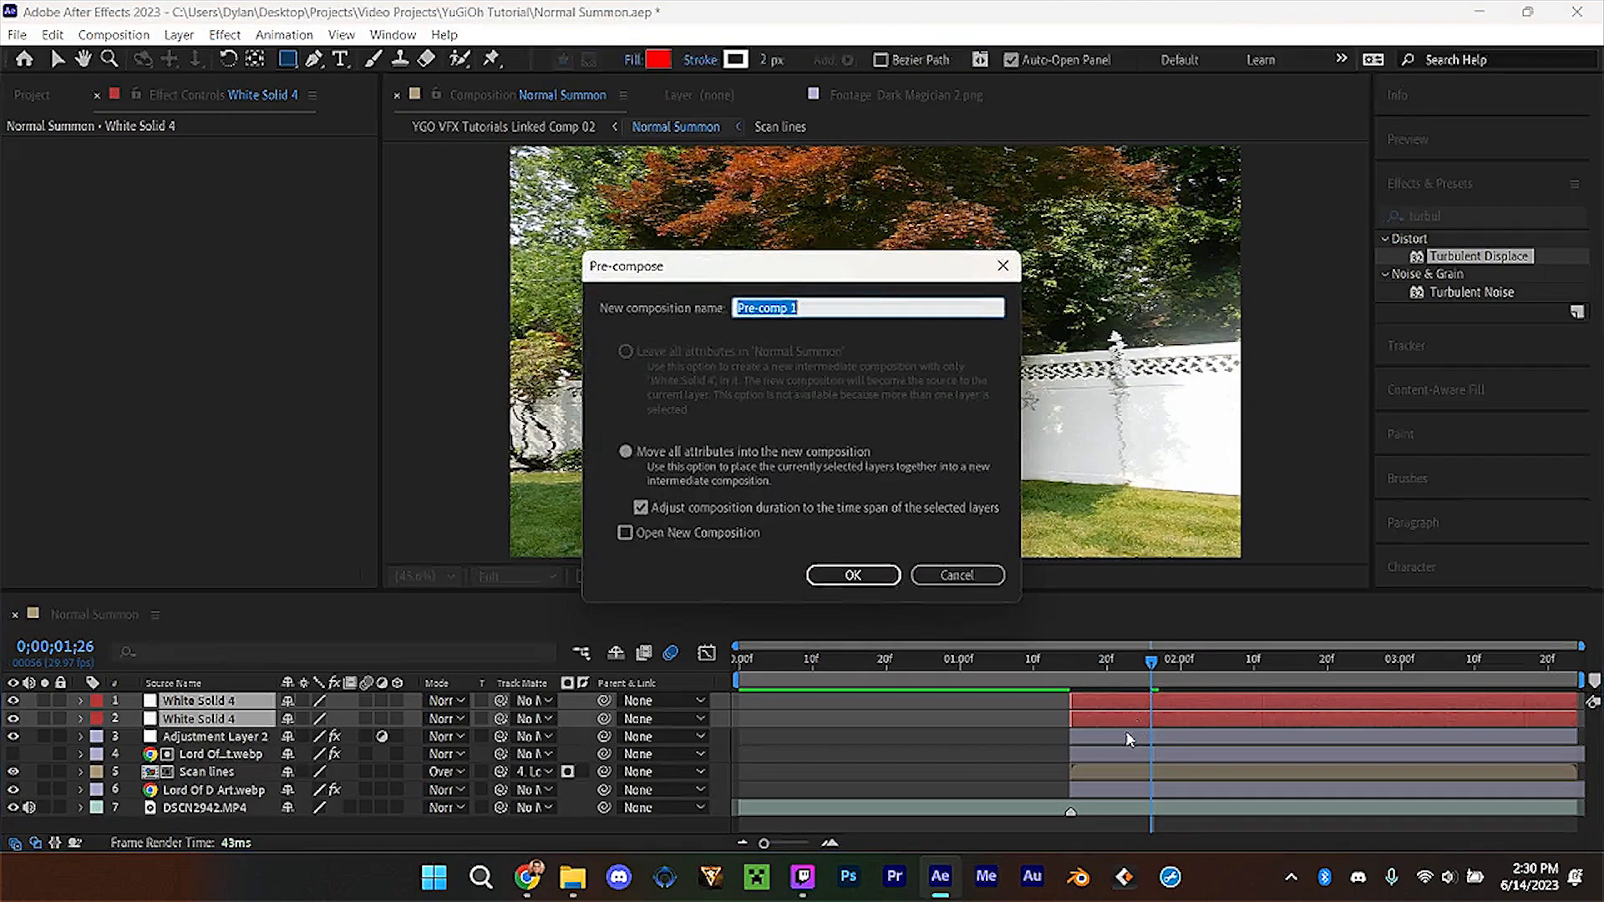
type("Glitch lines")
key("Return")
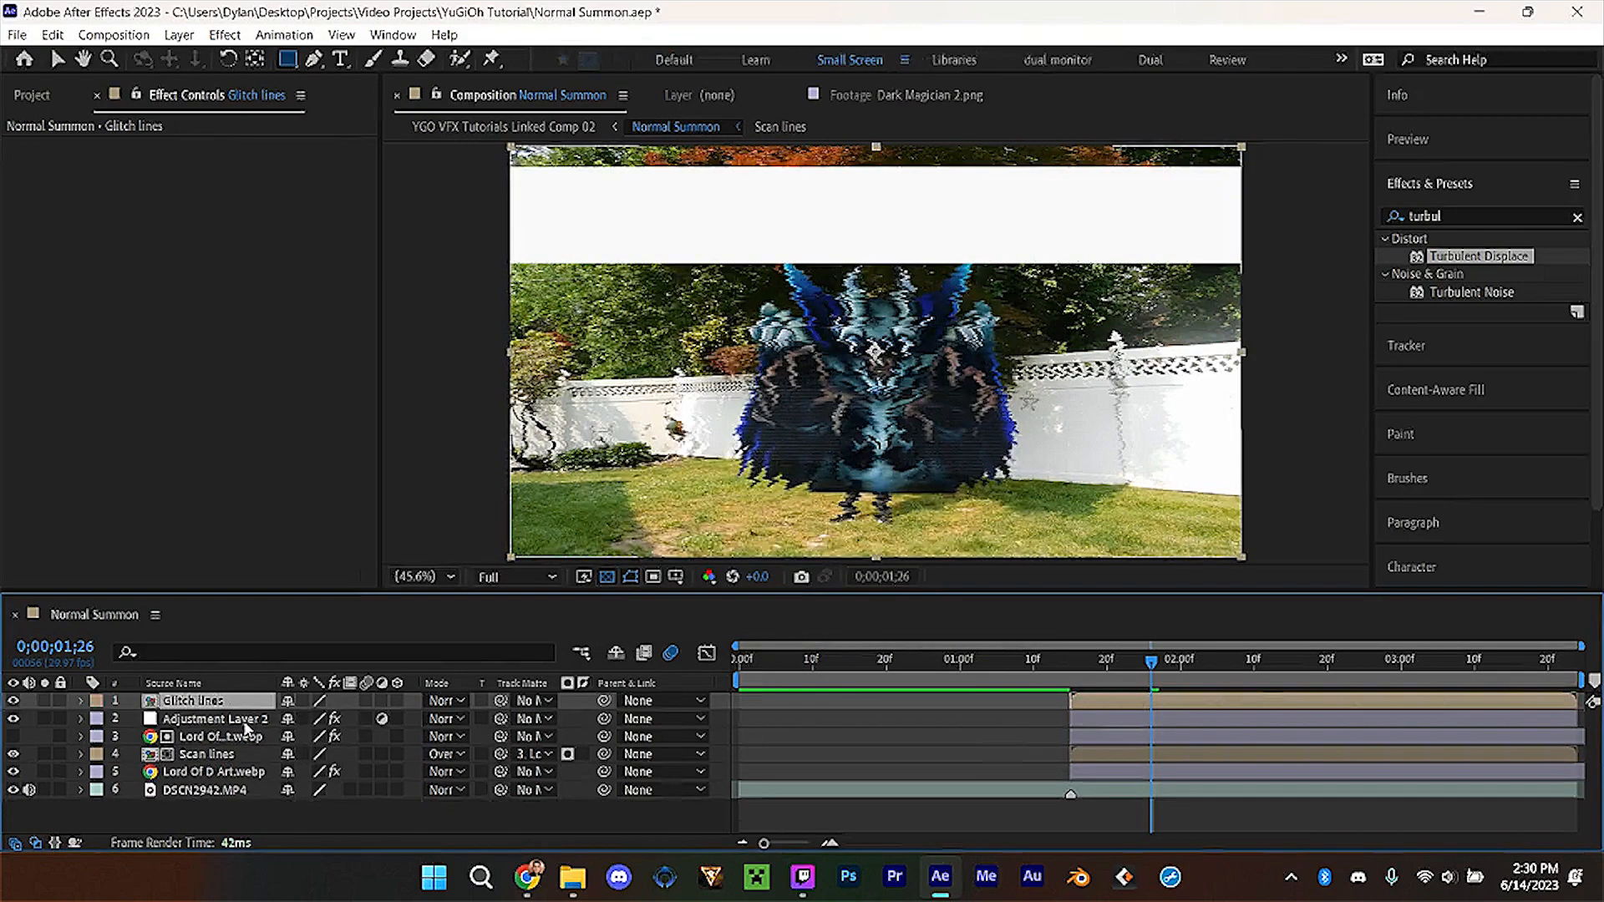
Set Glitch lines as the adjustment layer's track matte and scrub through the glitch effect.
left_click(222, 718)
left_click_drag(501, 718, 239, 705)
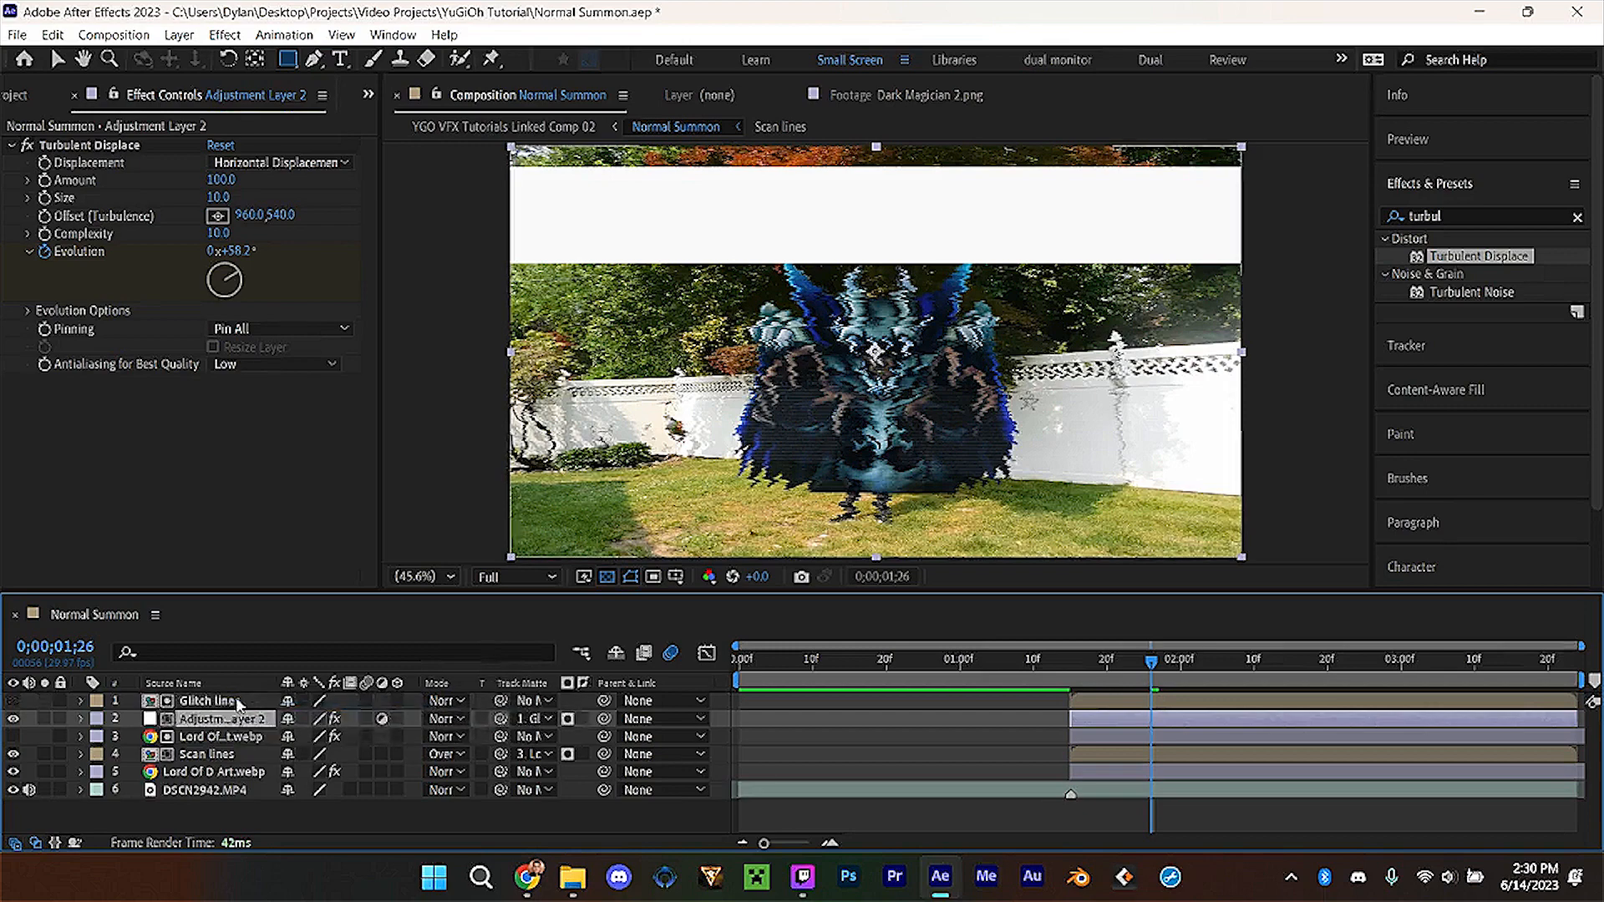
left_click(990, 707)
left_click_drag(1153, 665, 1203, 673)
left_click_drag(1213, 668, 1255, 664)
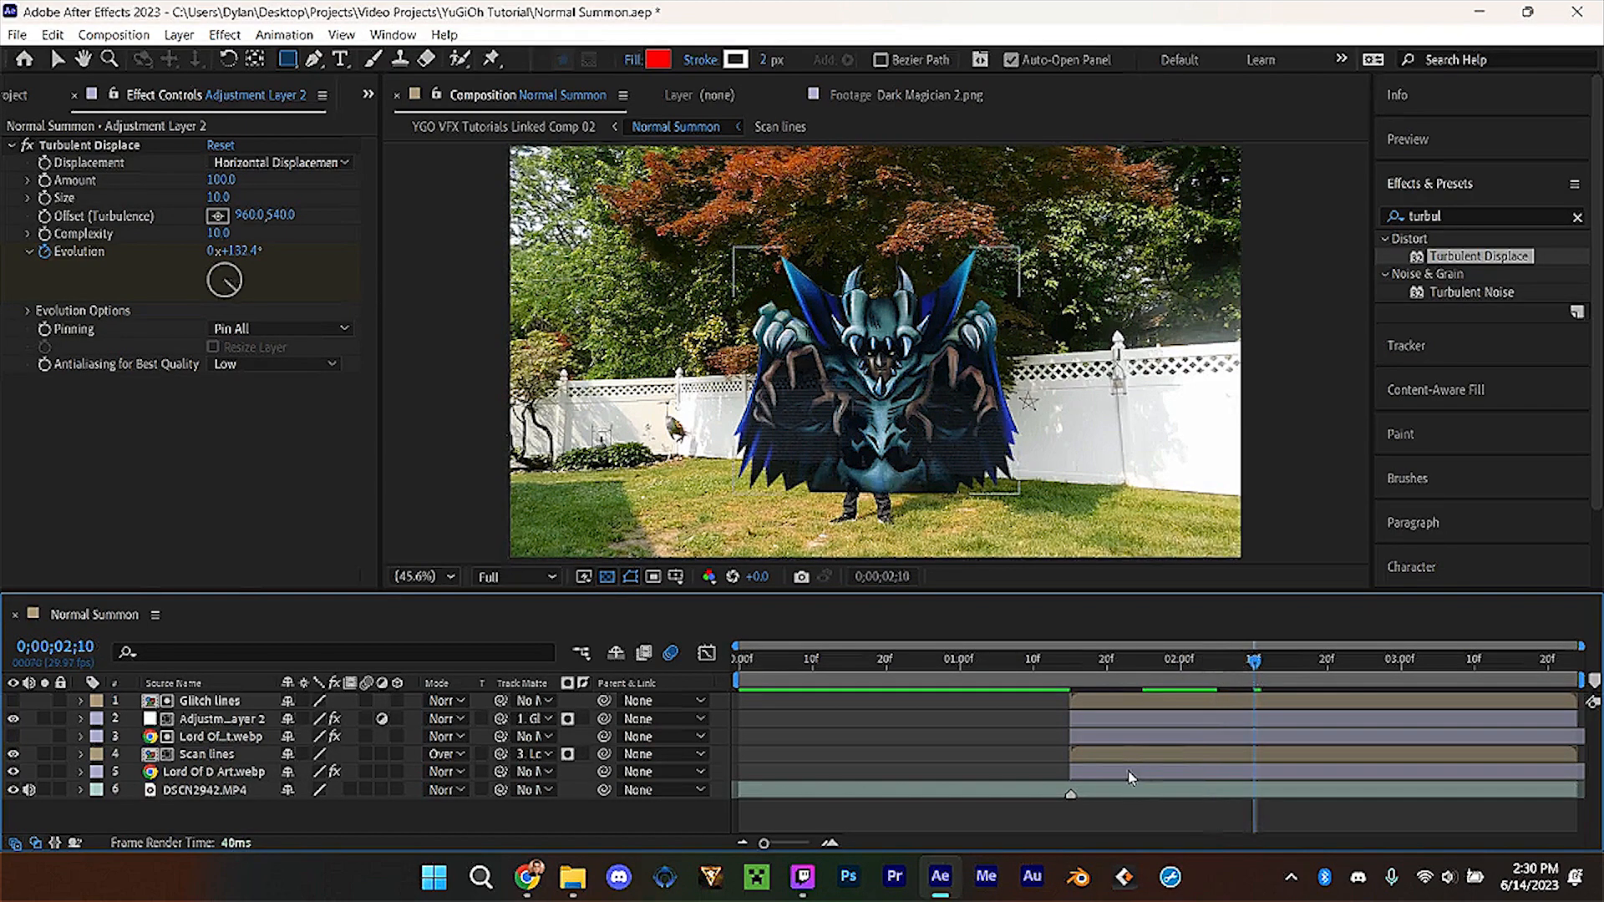
Pre-compose all layers above the DSCN2942.MP4 footage into a composition named Base Hologram.
left_click(1132, 771)
left_click(1124, 700, "shift")
key("ctrl+shift+c")
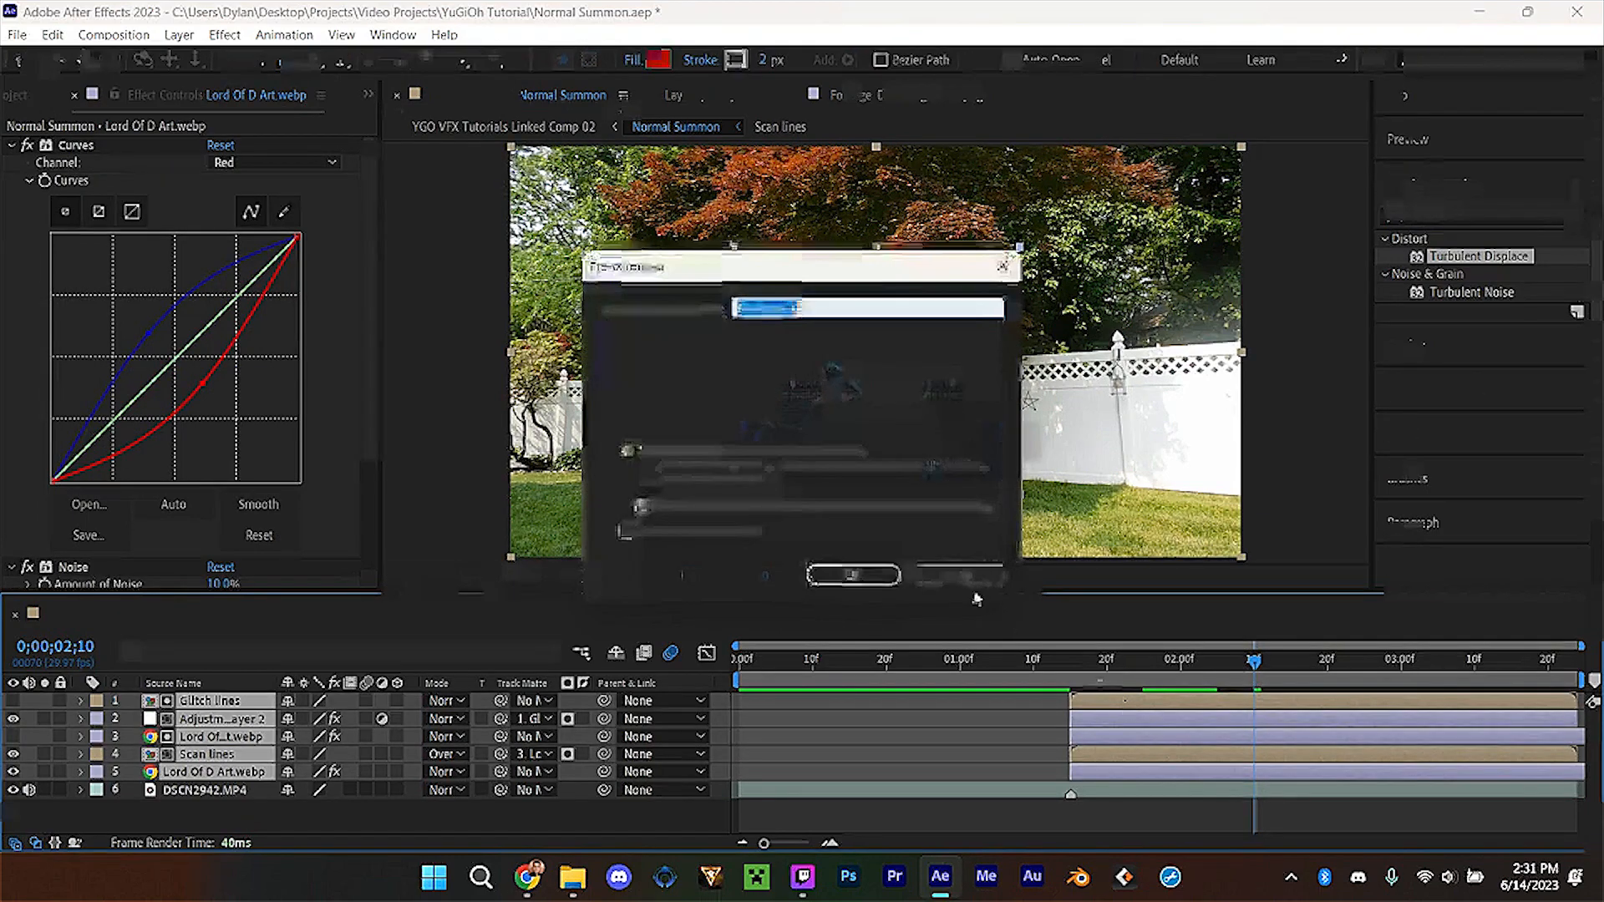
type("Base Hologram")
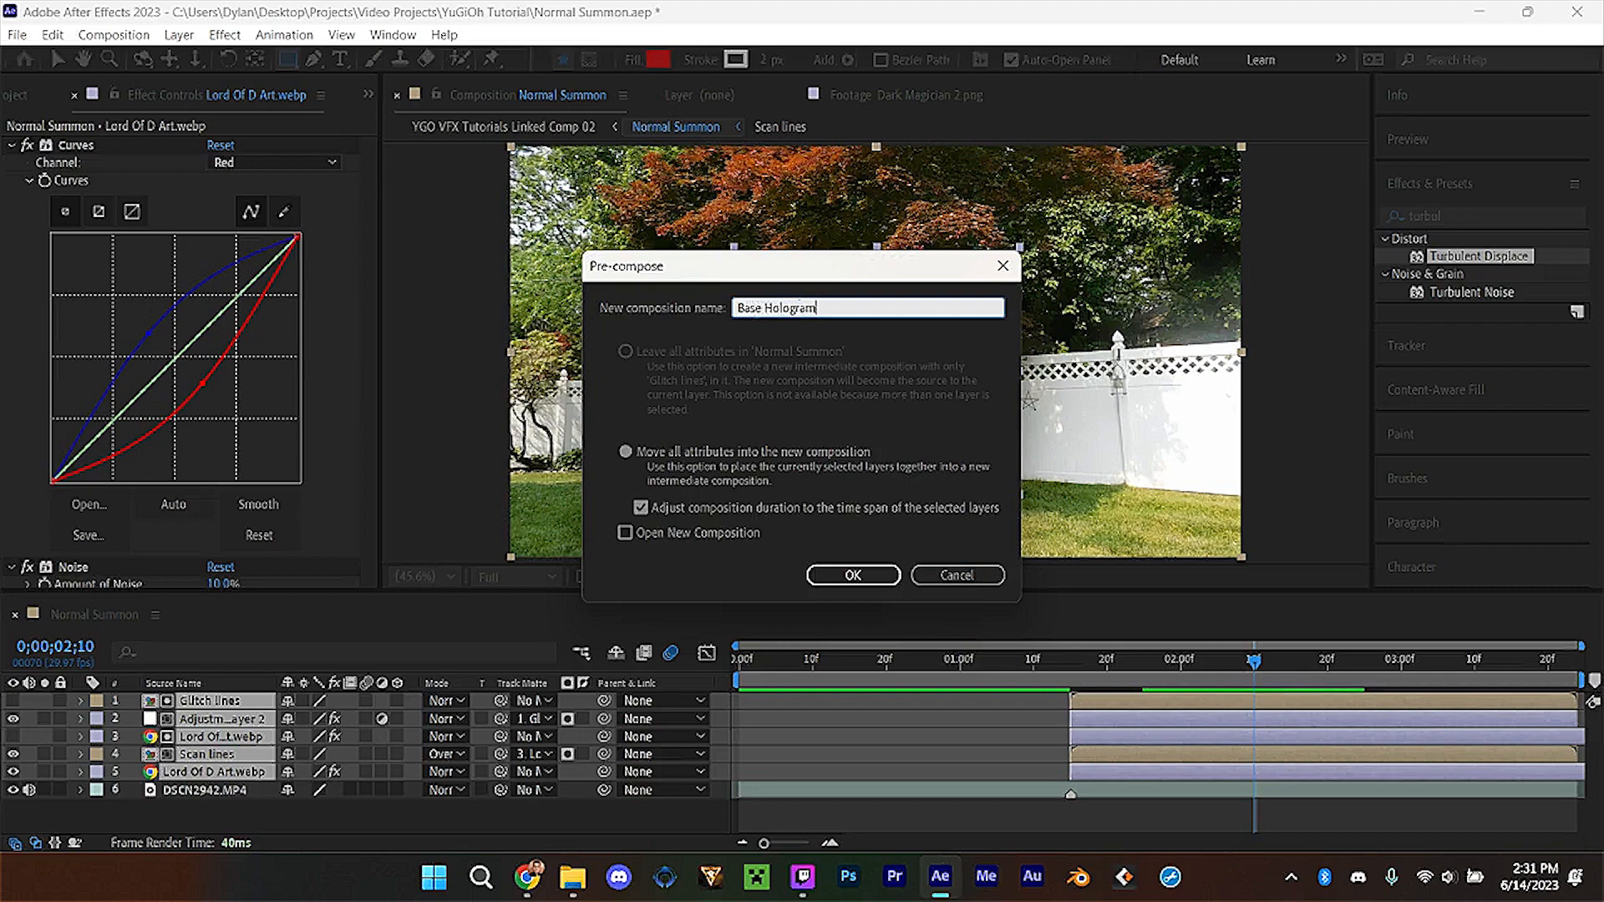
key("Return")
Apply Glow to Base Hologram and keyframe threshold 0%, radius 25 and intensity 5 at 0;00;01;15.
left_click_drag(1241, 671, 1071, 668)
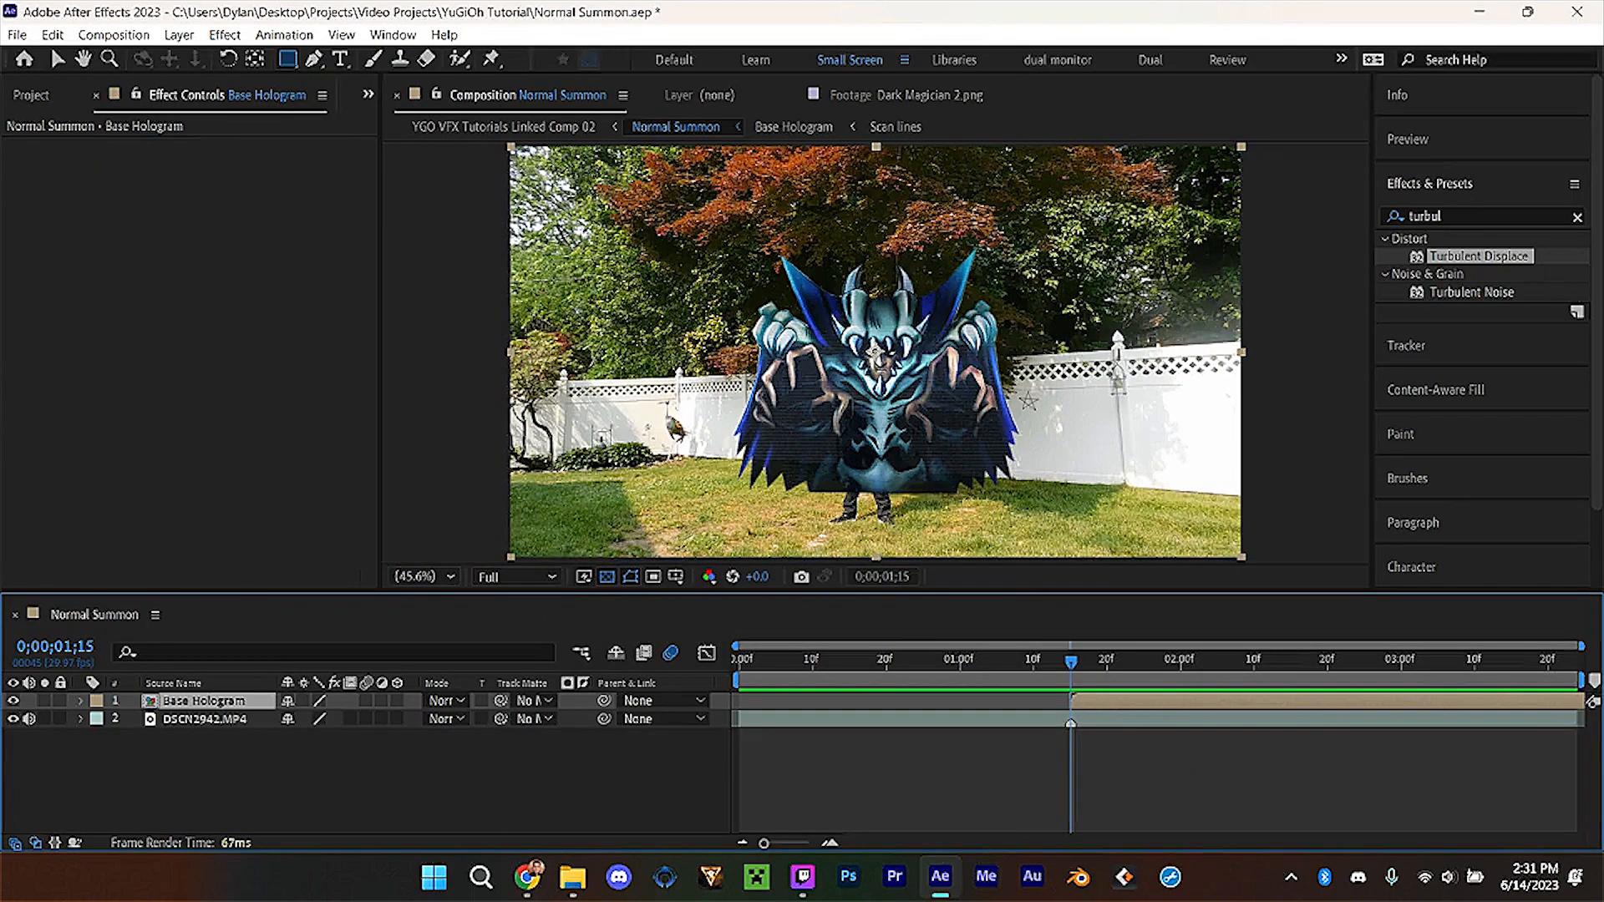
left_click(1465, 213)
type("glow")
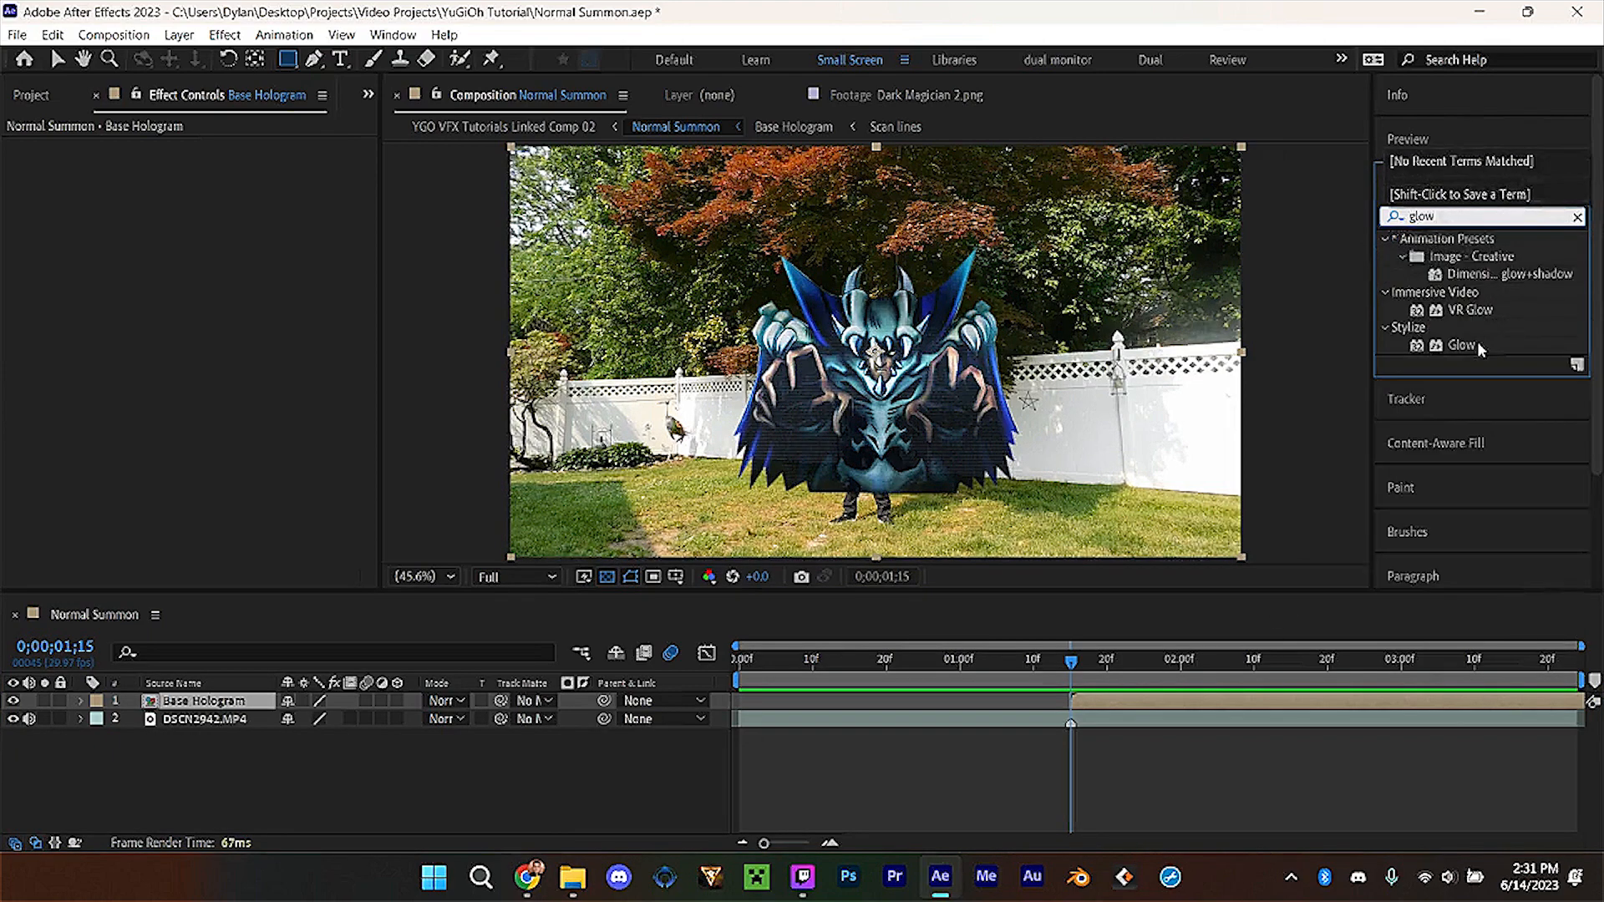
left_click_drag(1478, 346, 46, 182)
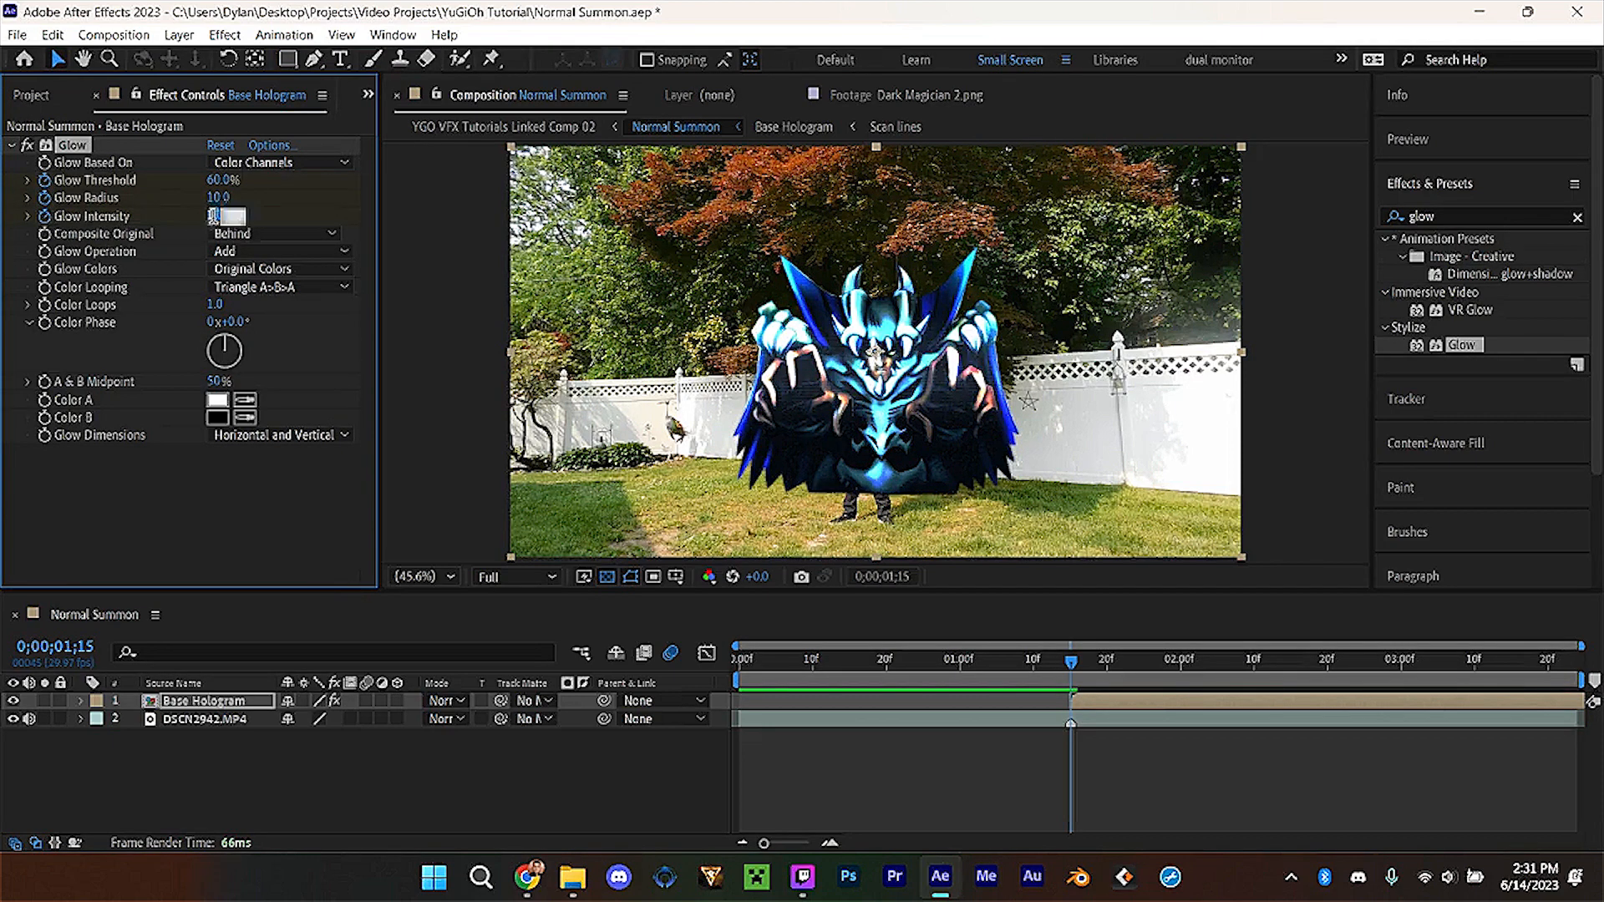
left_click(216, 197)
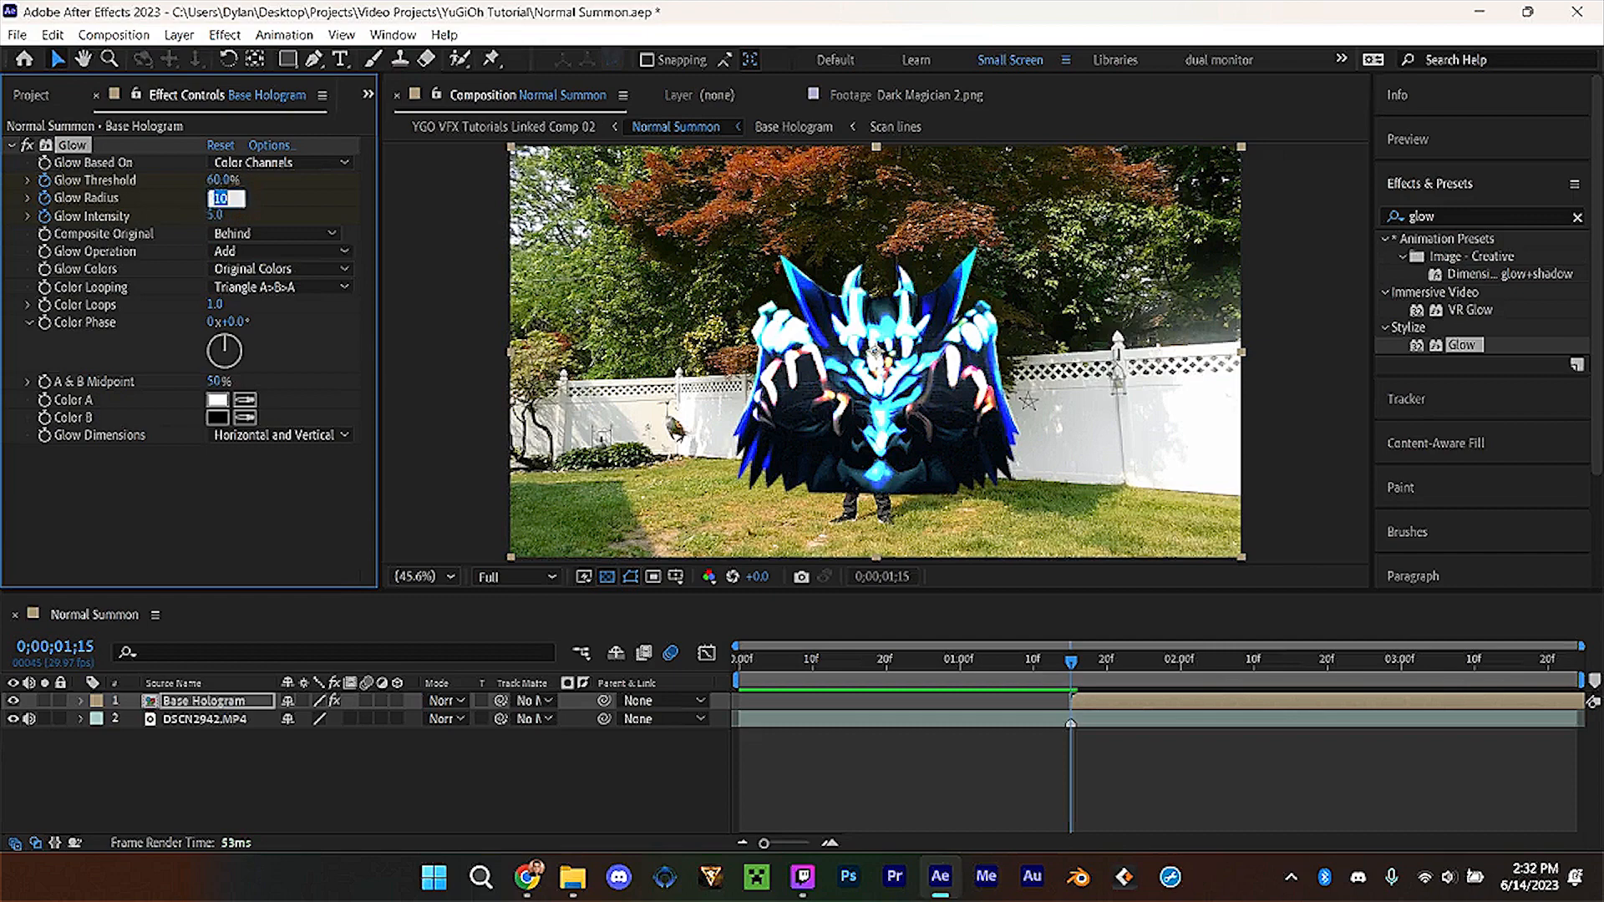
left_click(219, 181)
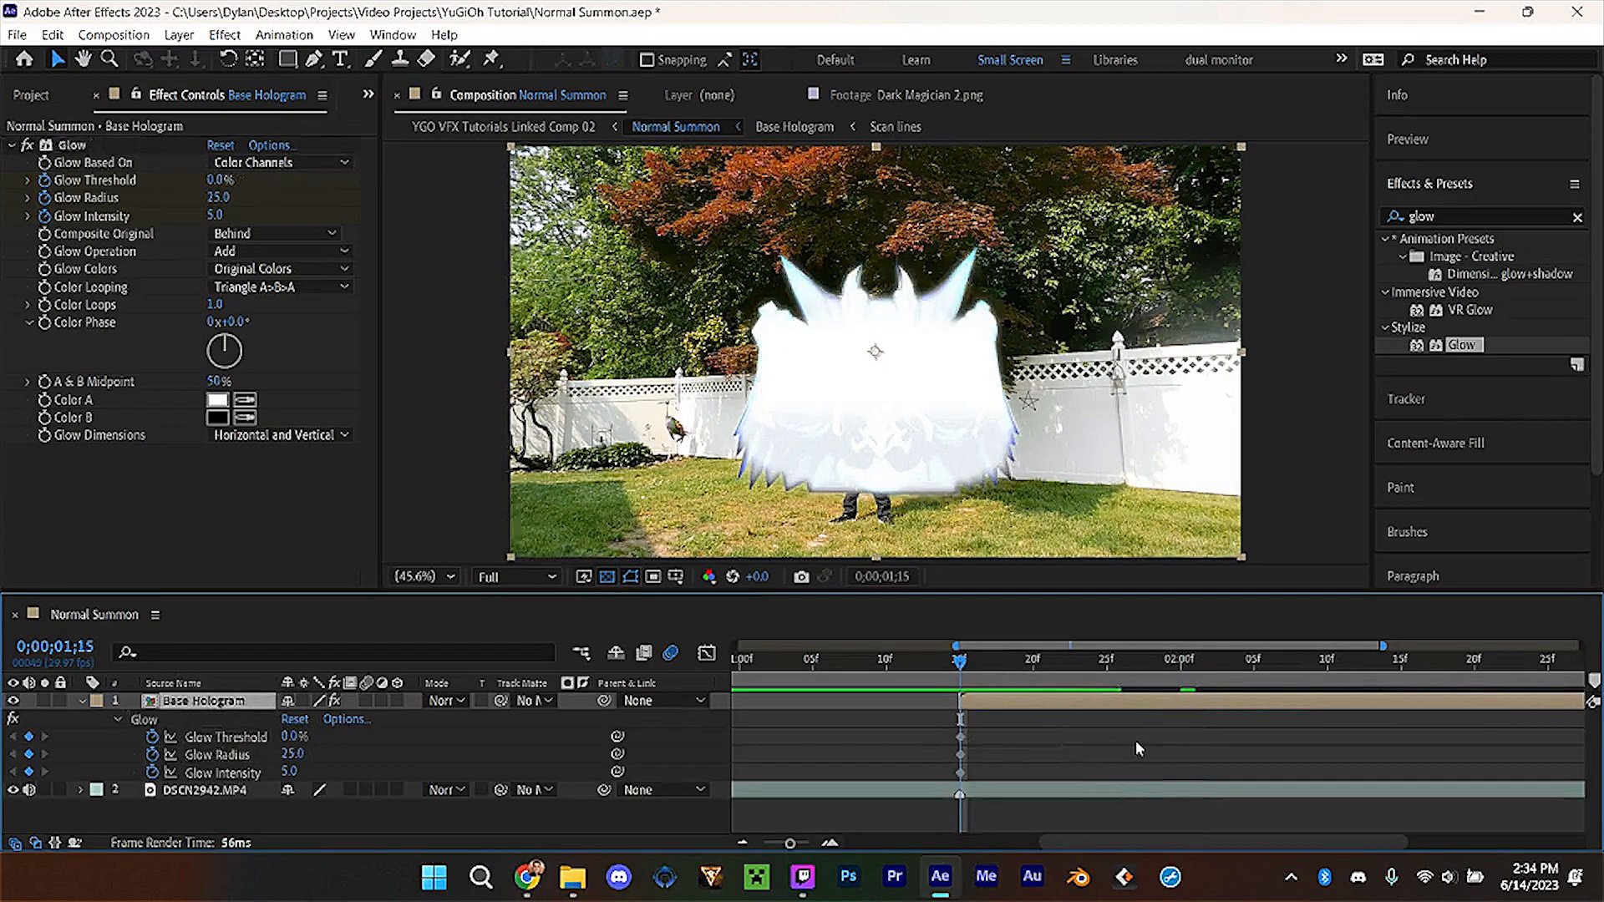
Keyframe Base Hologram's Glow Radius to 0 at 0;00;01;25 and raise its Glow Threshold at 0;00;02;00.
key("Page_Down")
key("Page_Down")
key("Page_Down")
key("Page_Down")
key("Page_Down")
key("Page_Down")
key("Page_Down")
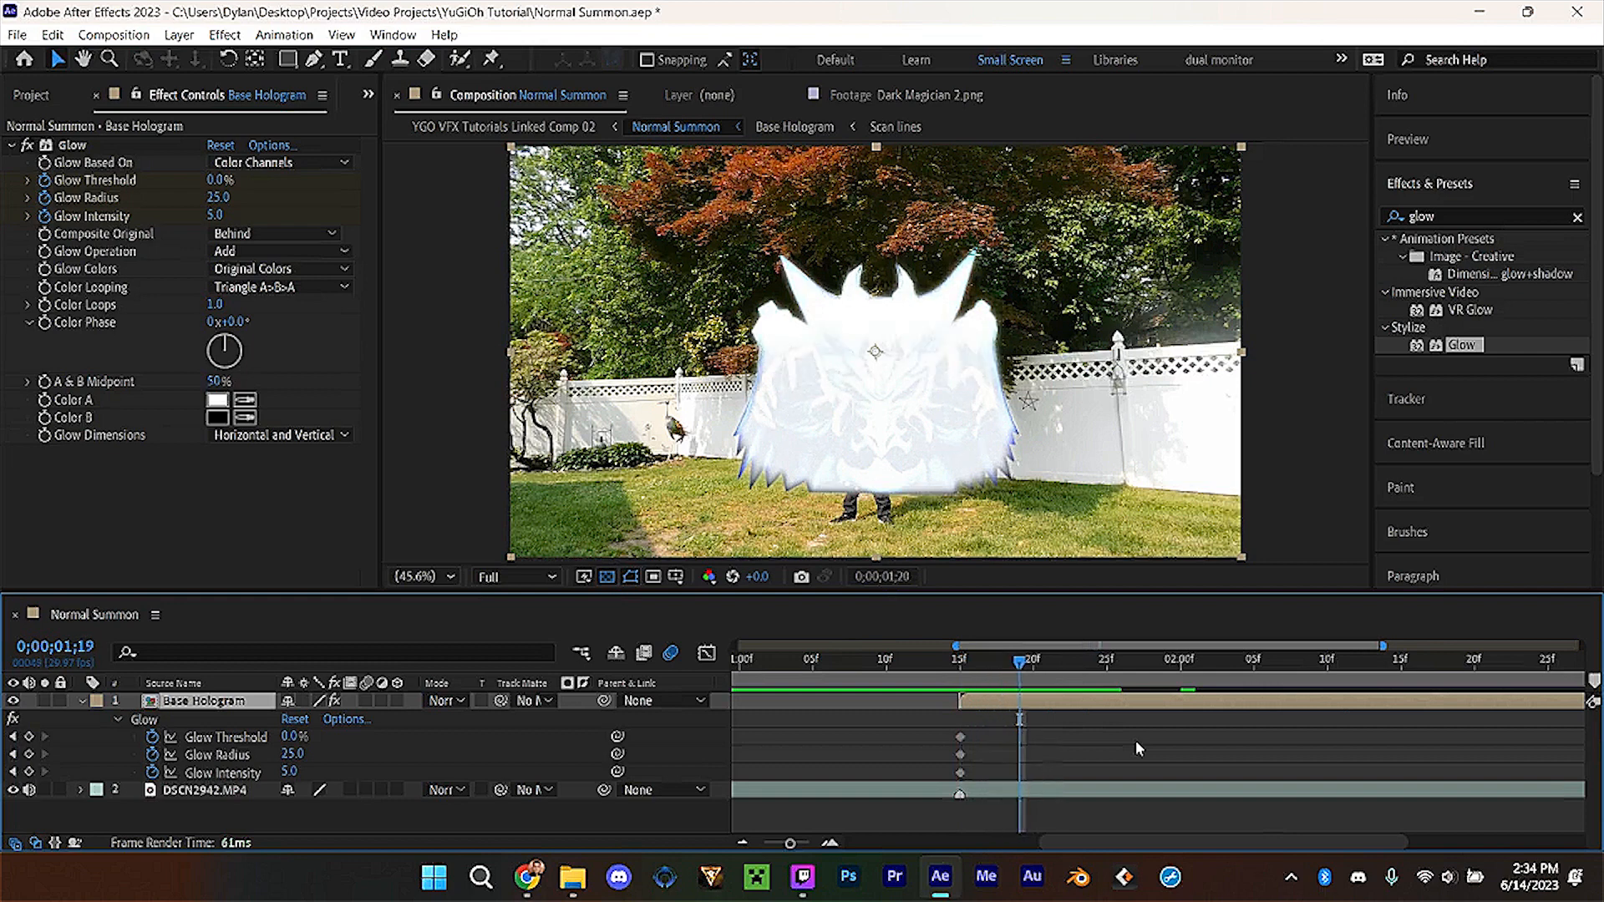
key("Page_Down")
key("Page_Down")
key("Page_Down")
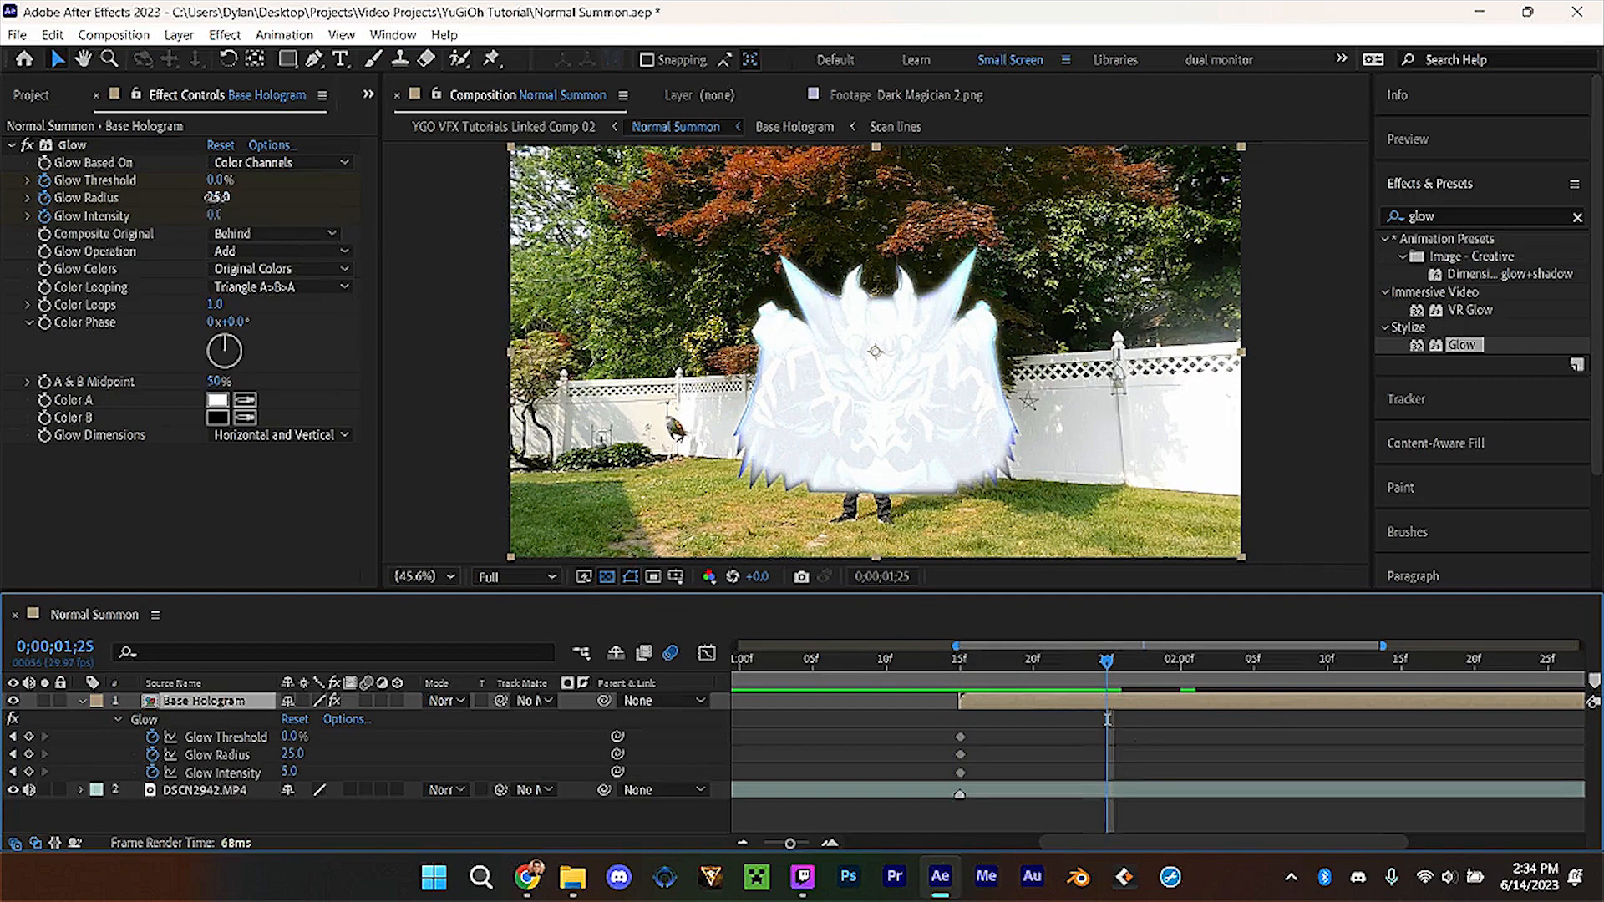
left_click_drag(221, 198, 3, 223)
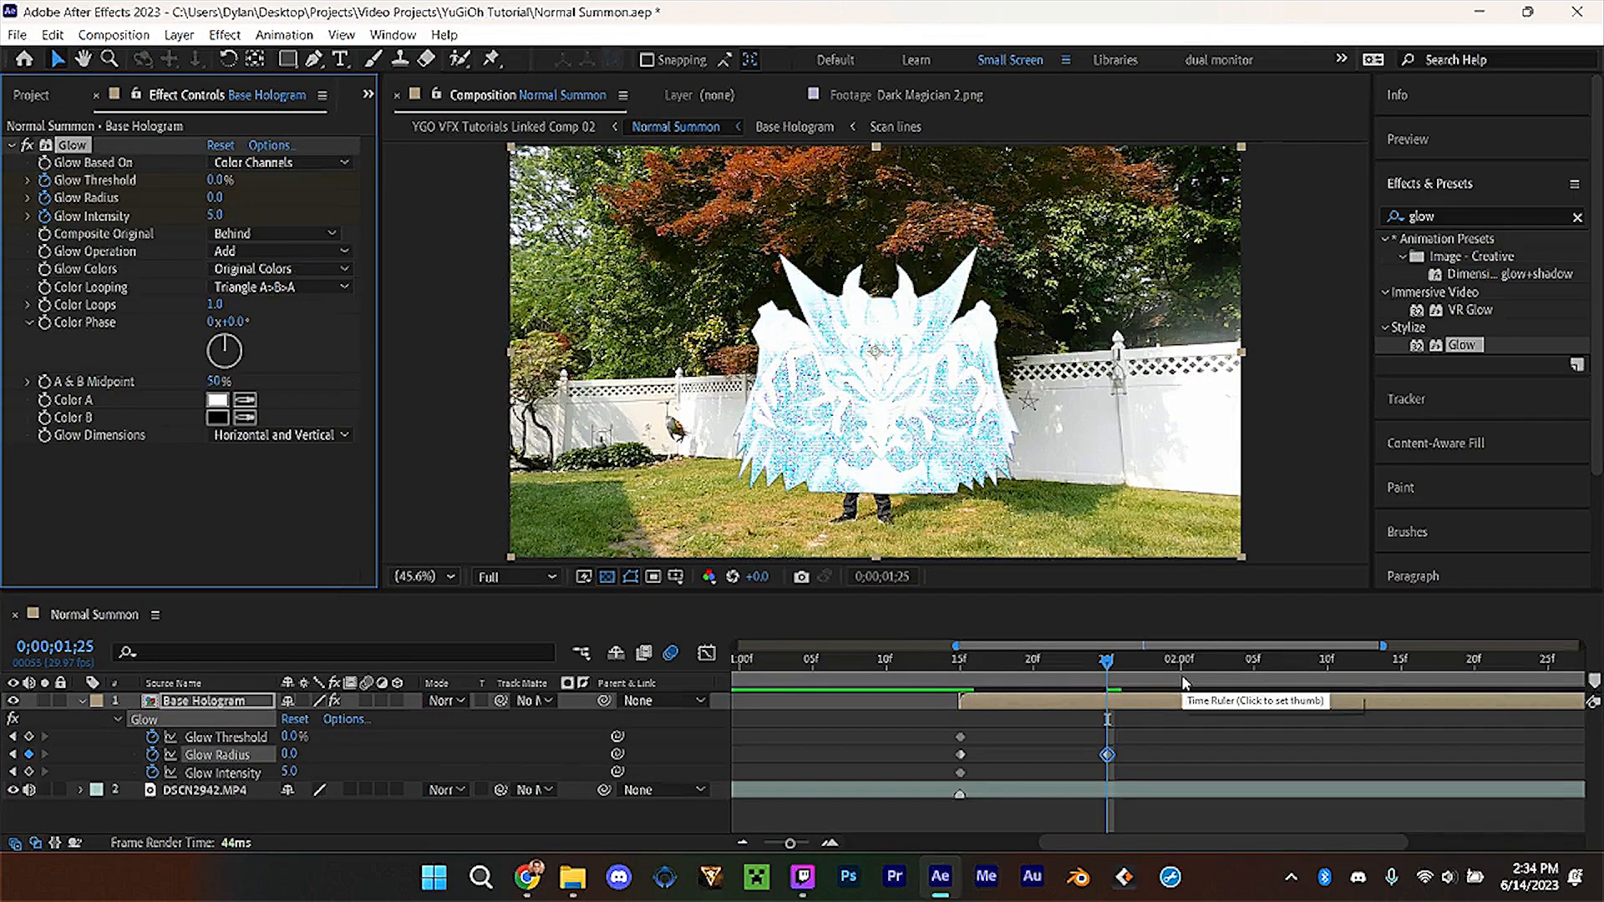
key("space")
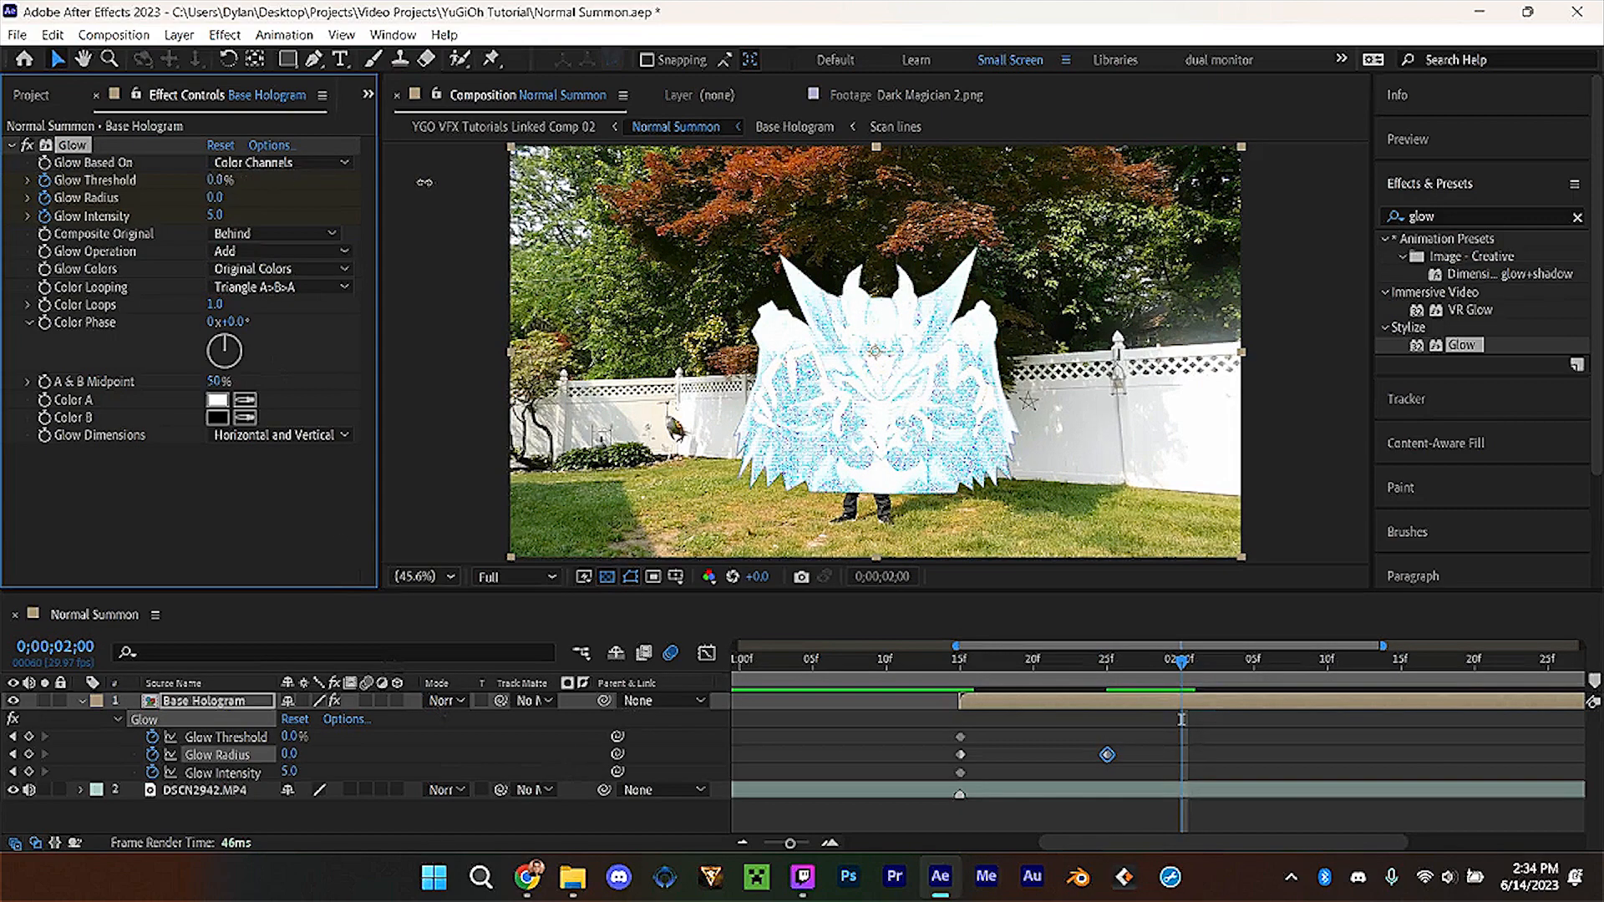
left_click_drag(355, 182, 501, 182)
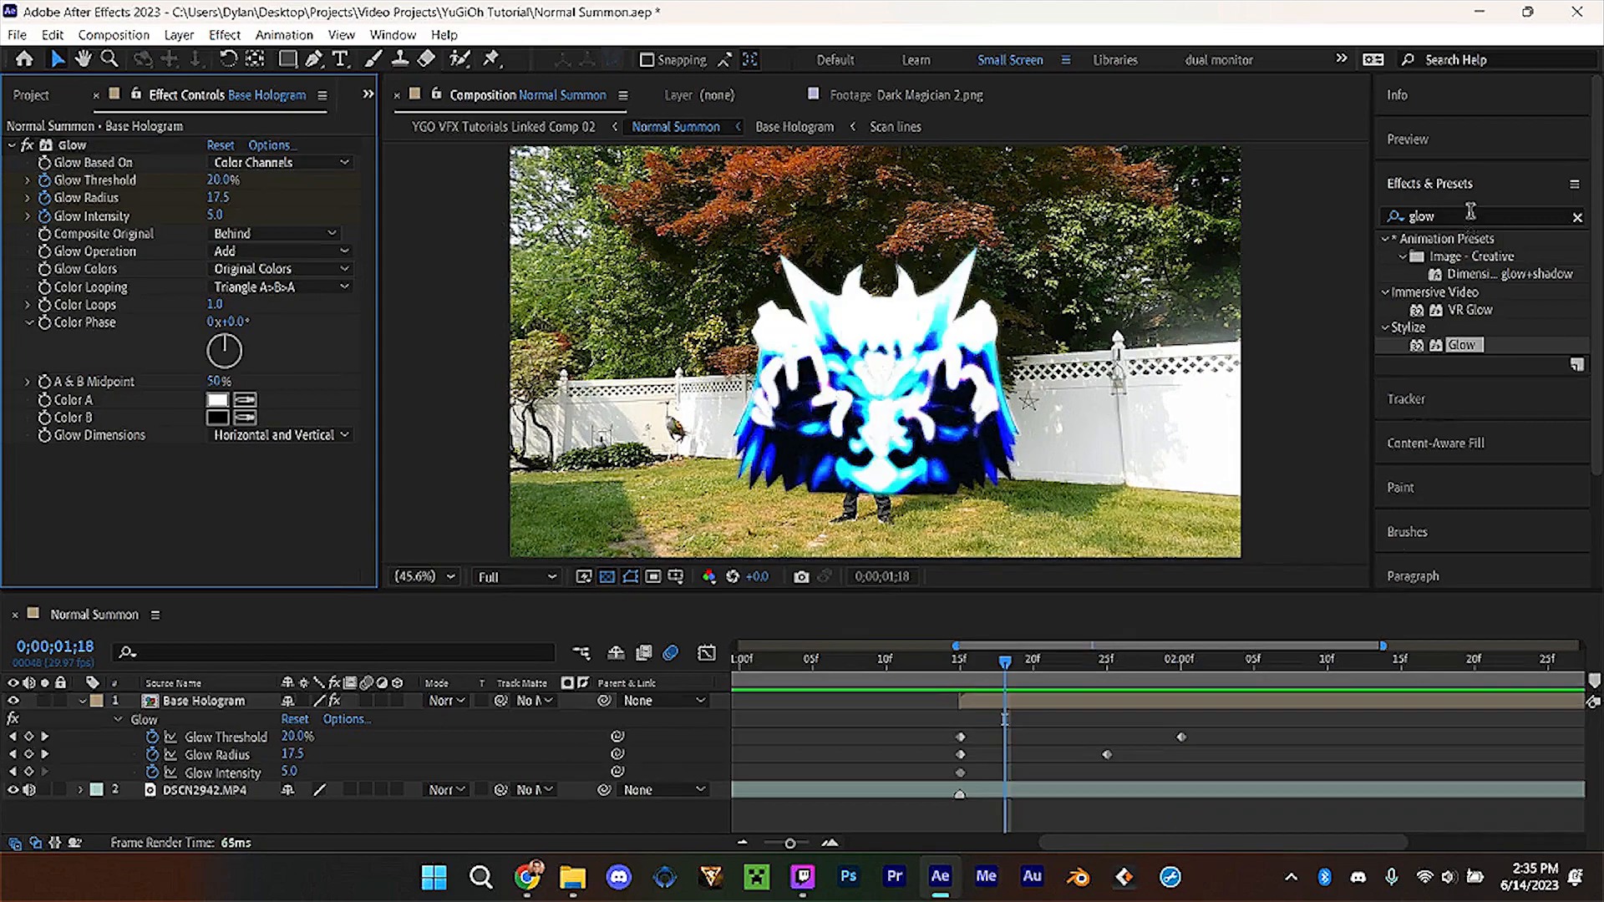
Apply CC Scatterize to Base Hologram and keyframe Scatter at 100 at 0;00;01;15.
left_click(1470, 214)
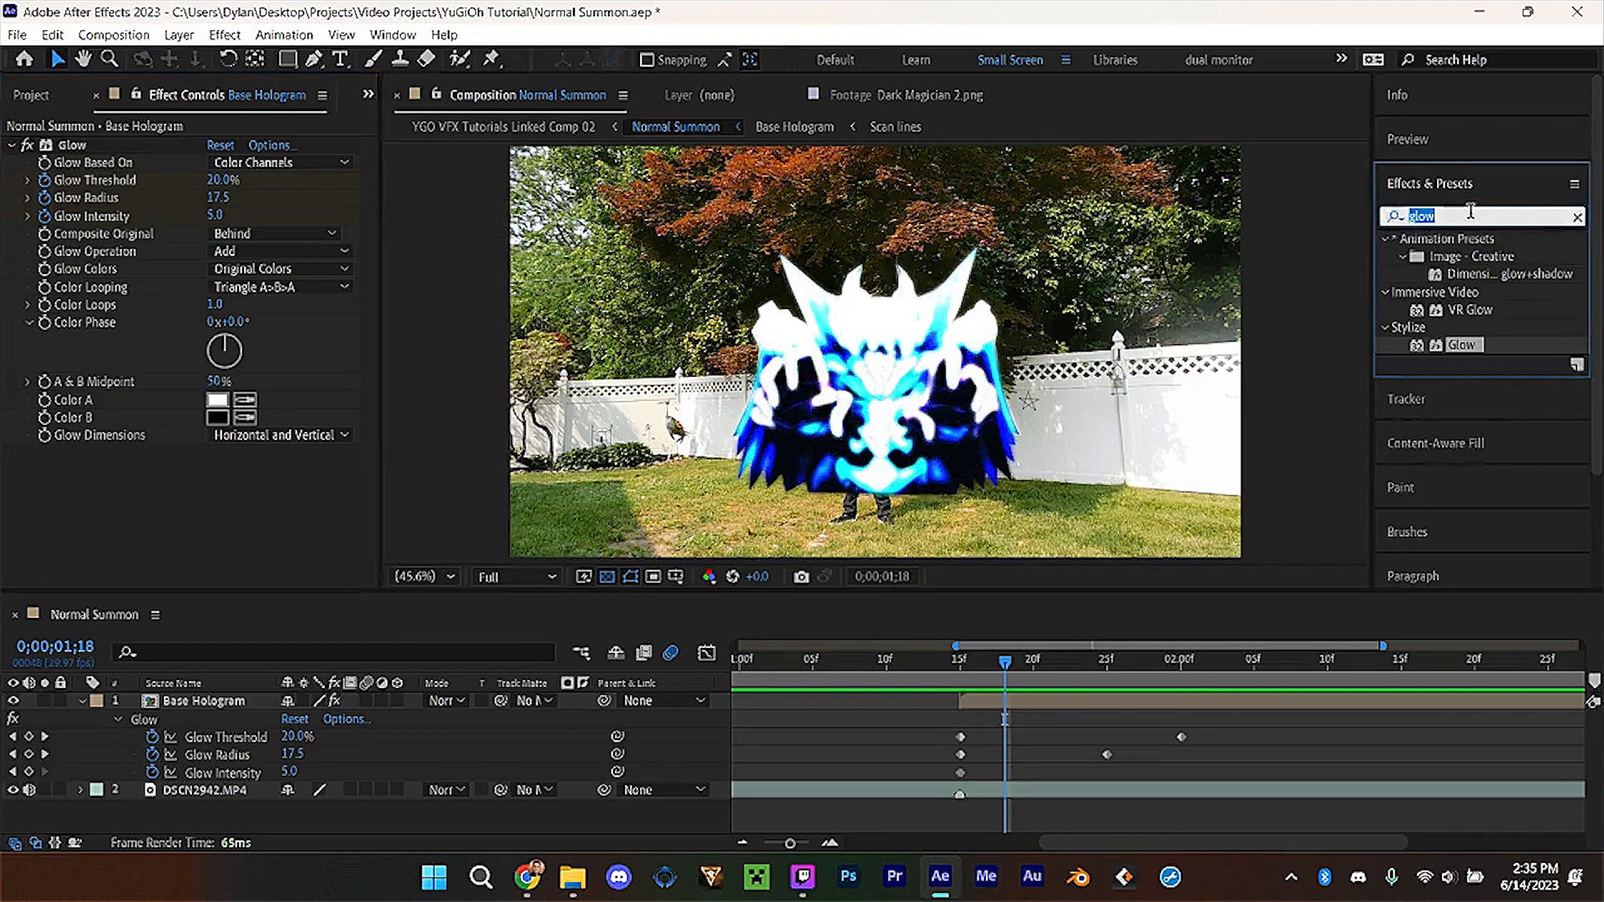
type("scatter")
left_click(1479, 257)
left_click_drag(1435, 297, 293, 326)
key("j")
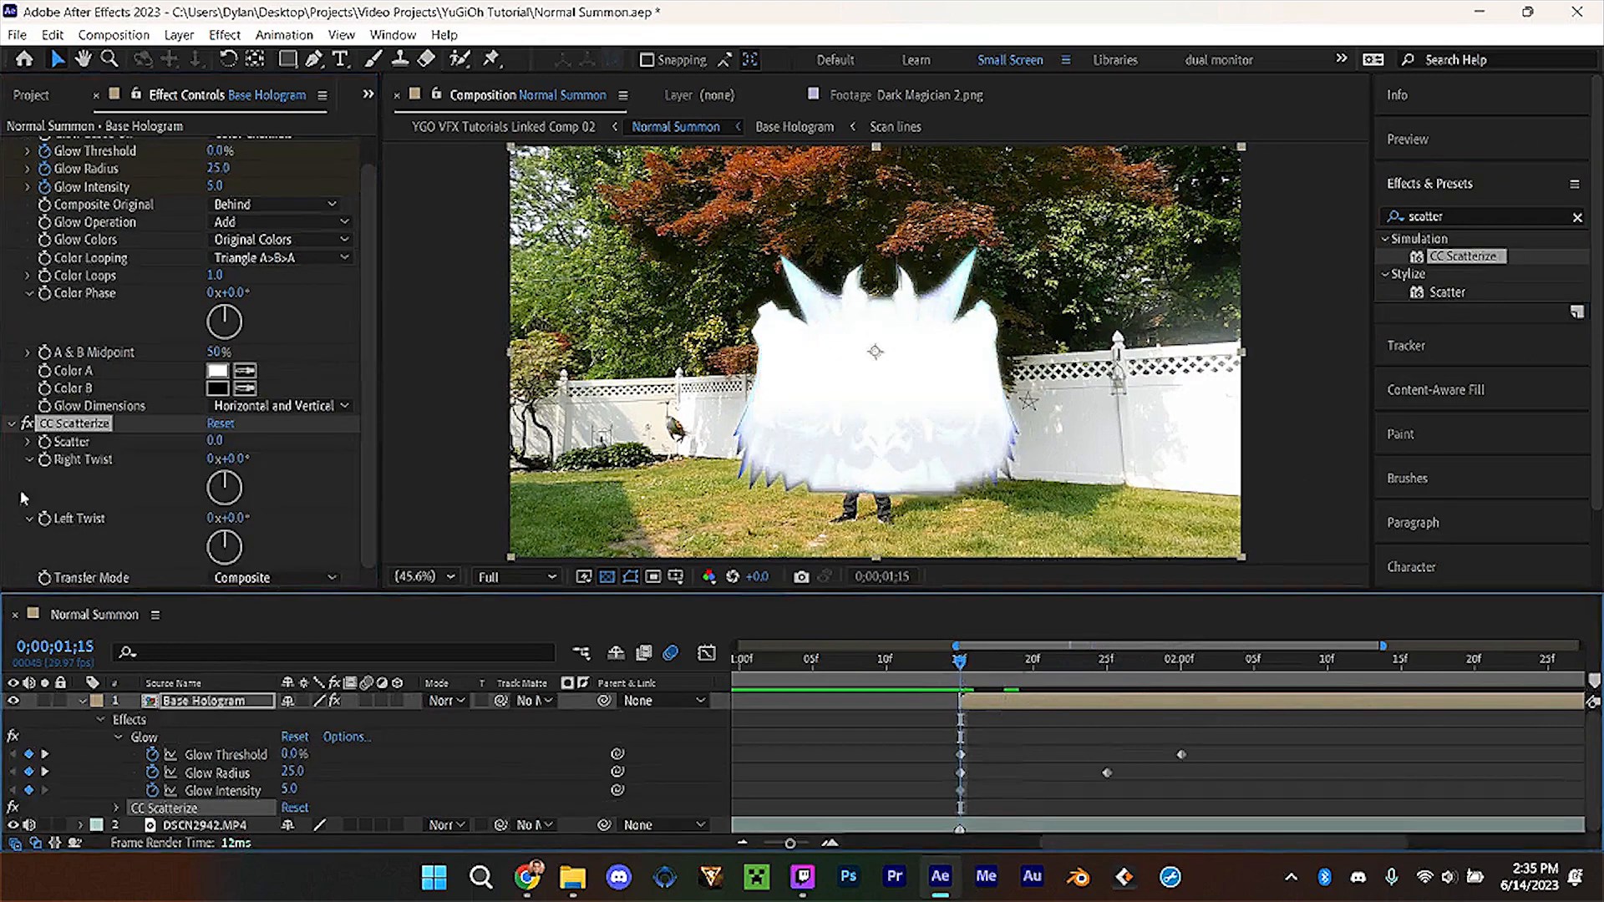
left_click(48, 449)
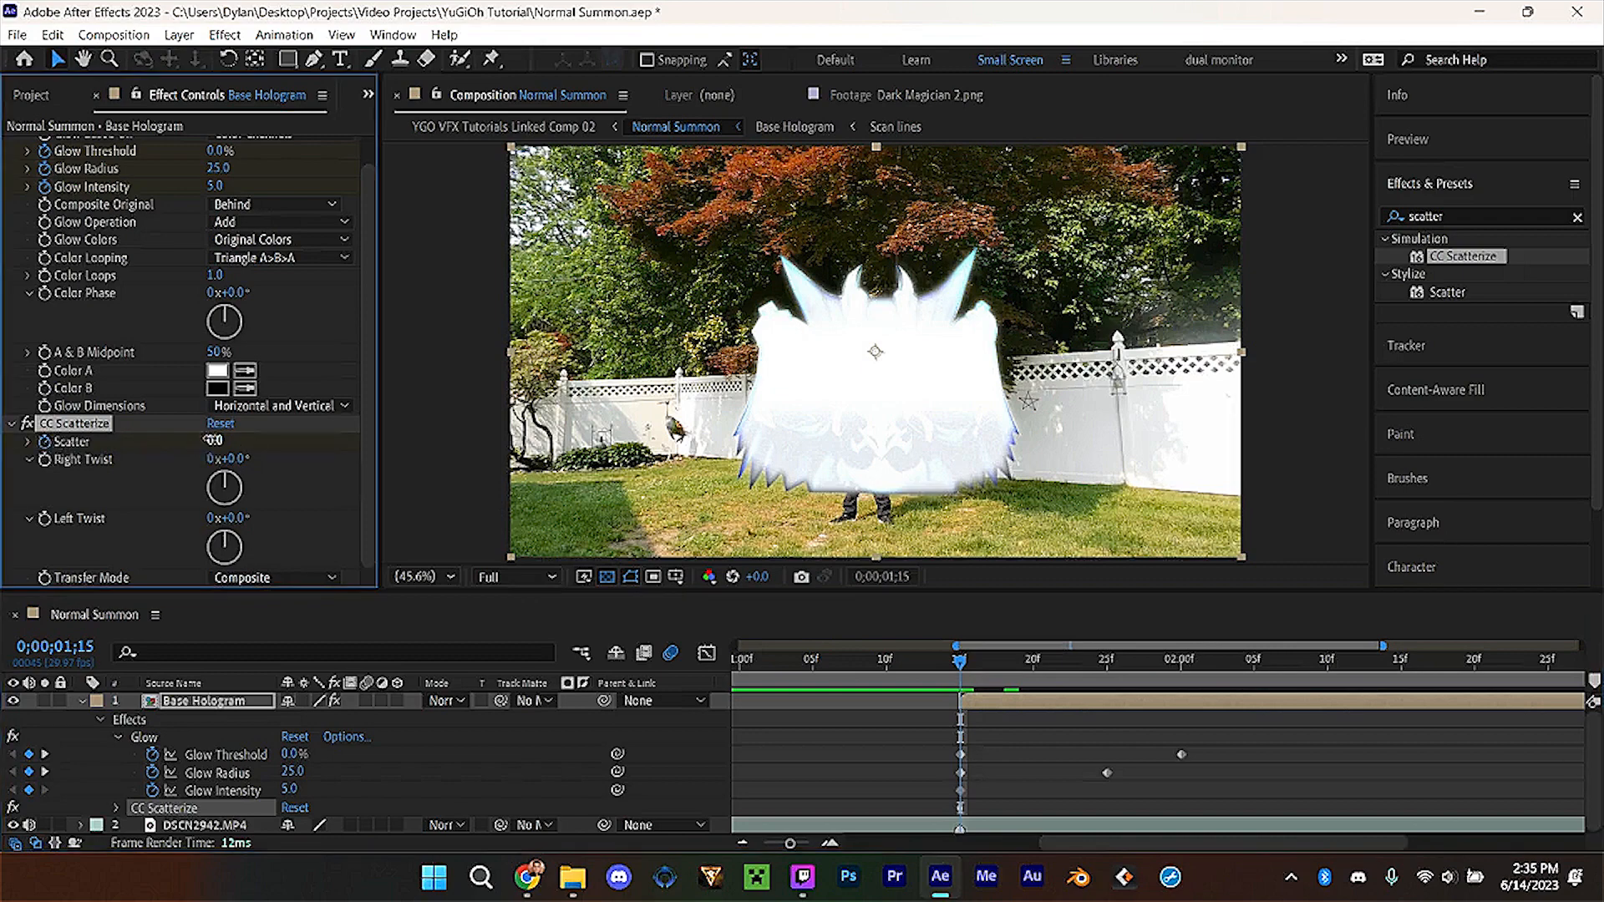
key("Return")
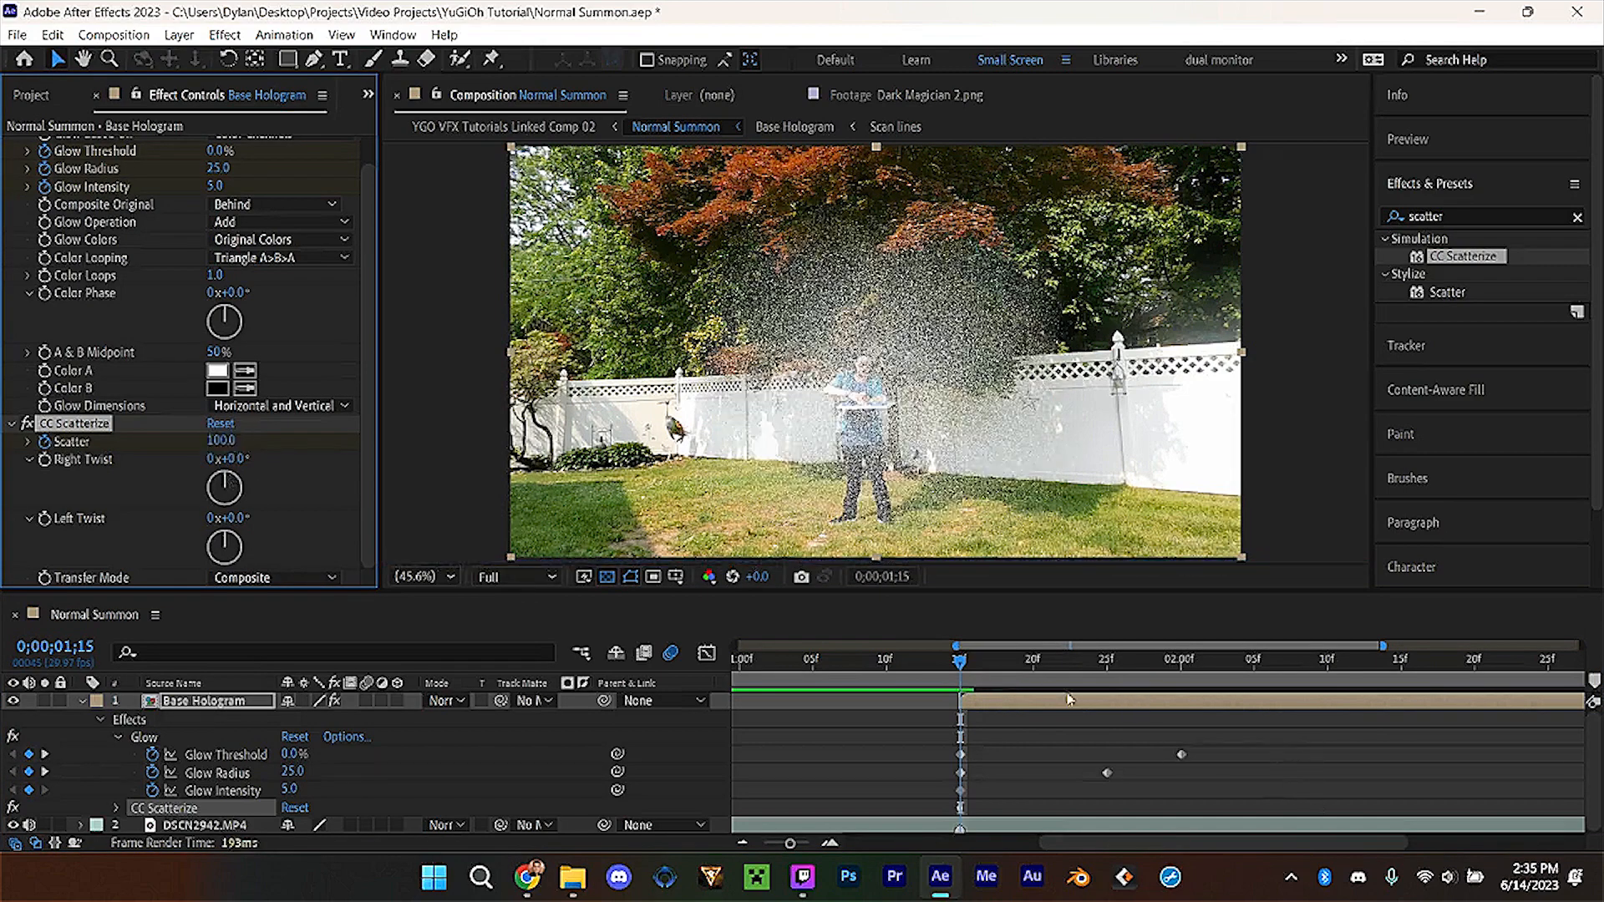
Keyframe Scatter to 0 at 0;00;01;25 and apply Easy Ease to that keyframe.
left_click(1106, 661)
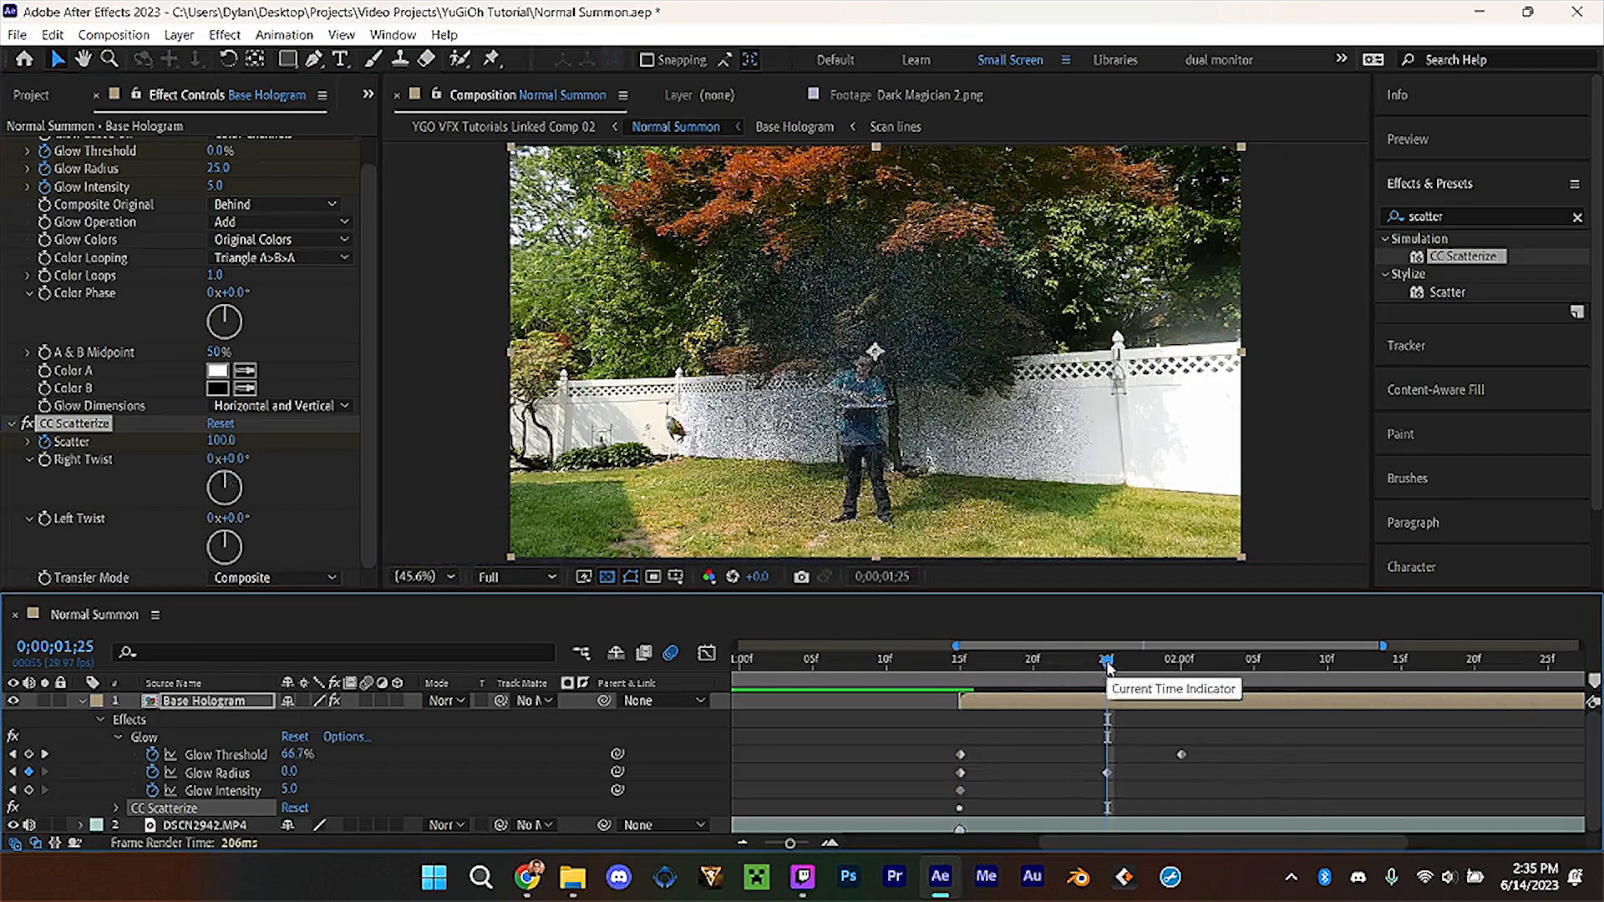
left_click(219, 440)
type("0")
key("Return")
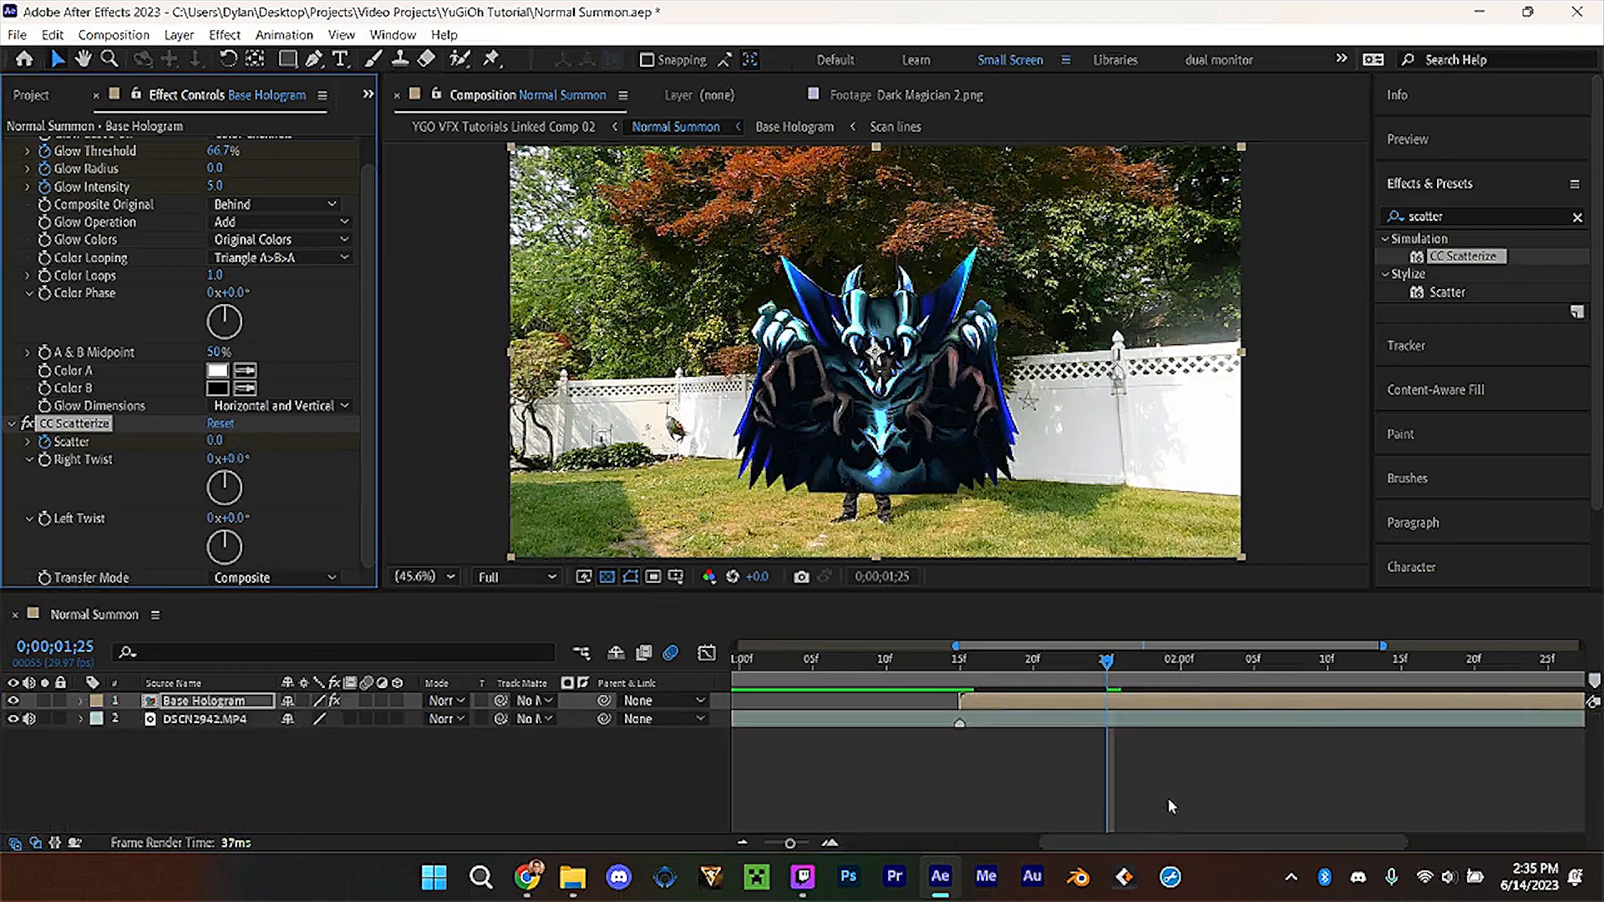
right_click(1106, 808)
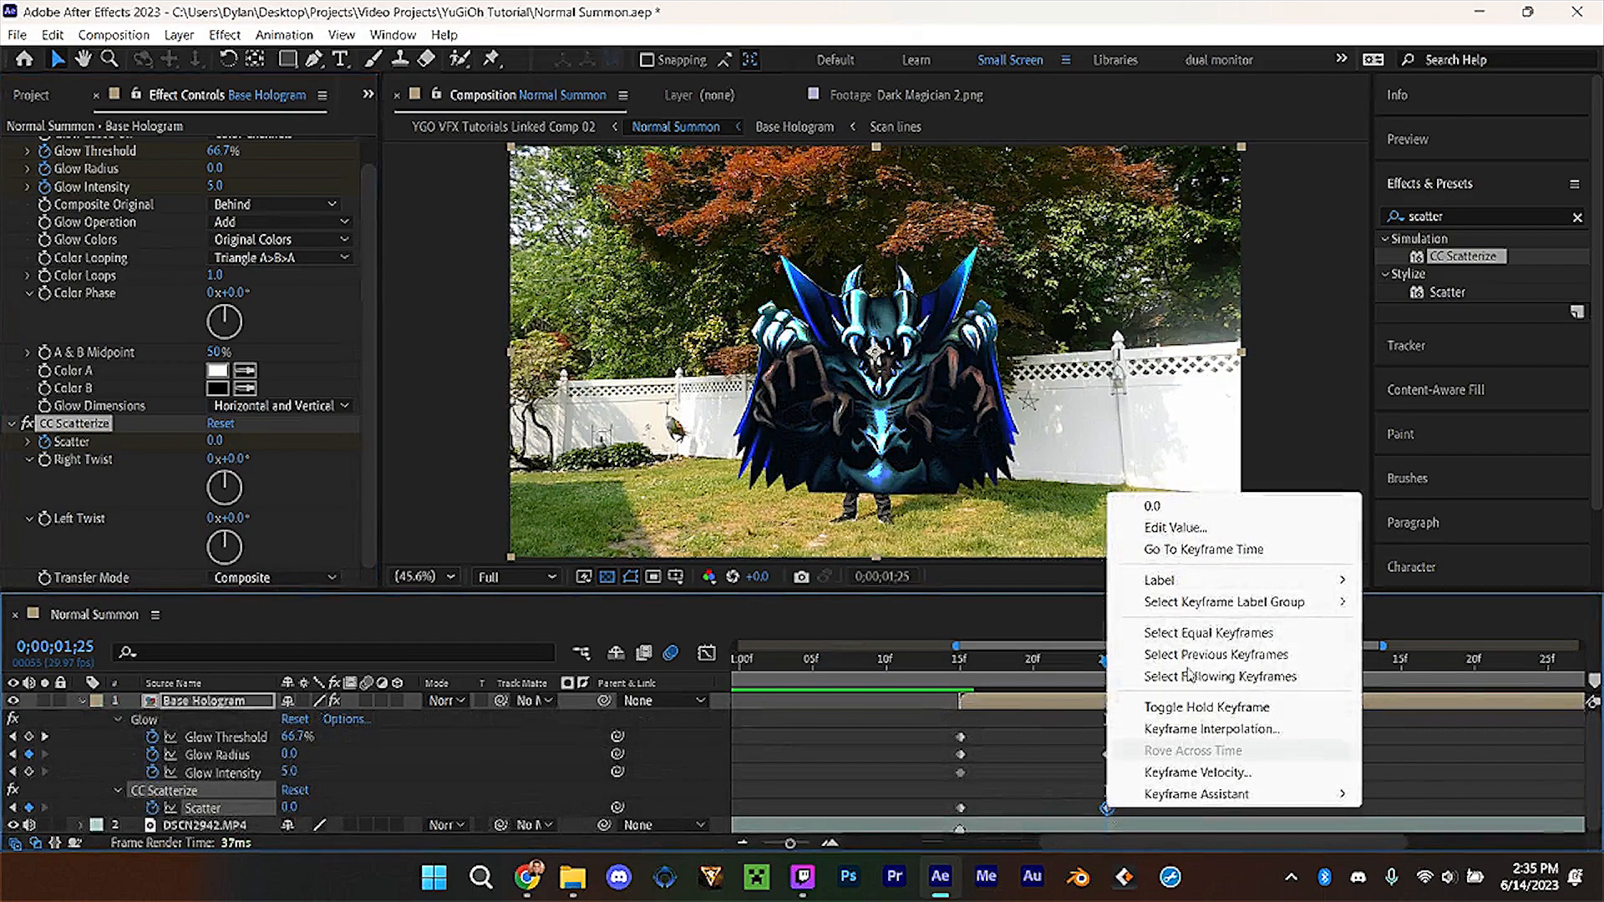
mouse_move(1237, 600)
mouse_move(1220, 794)
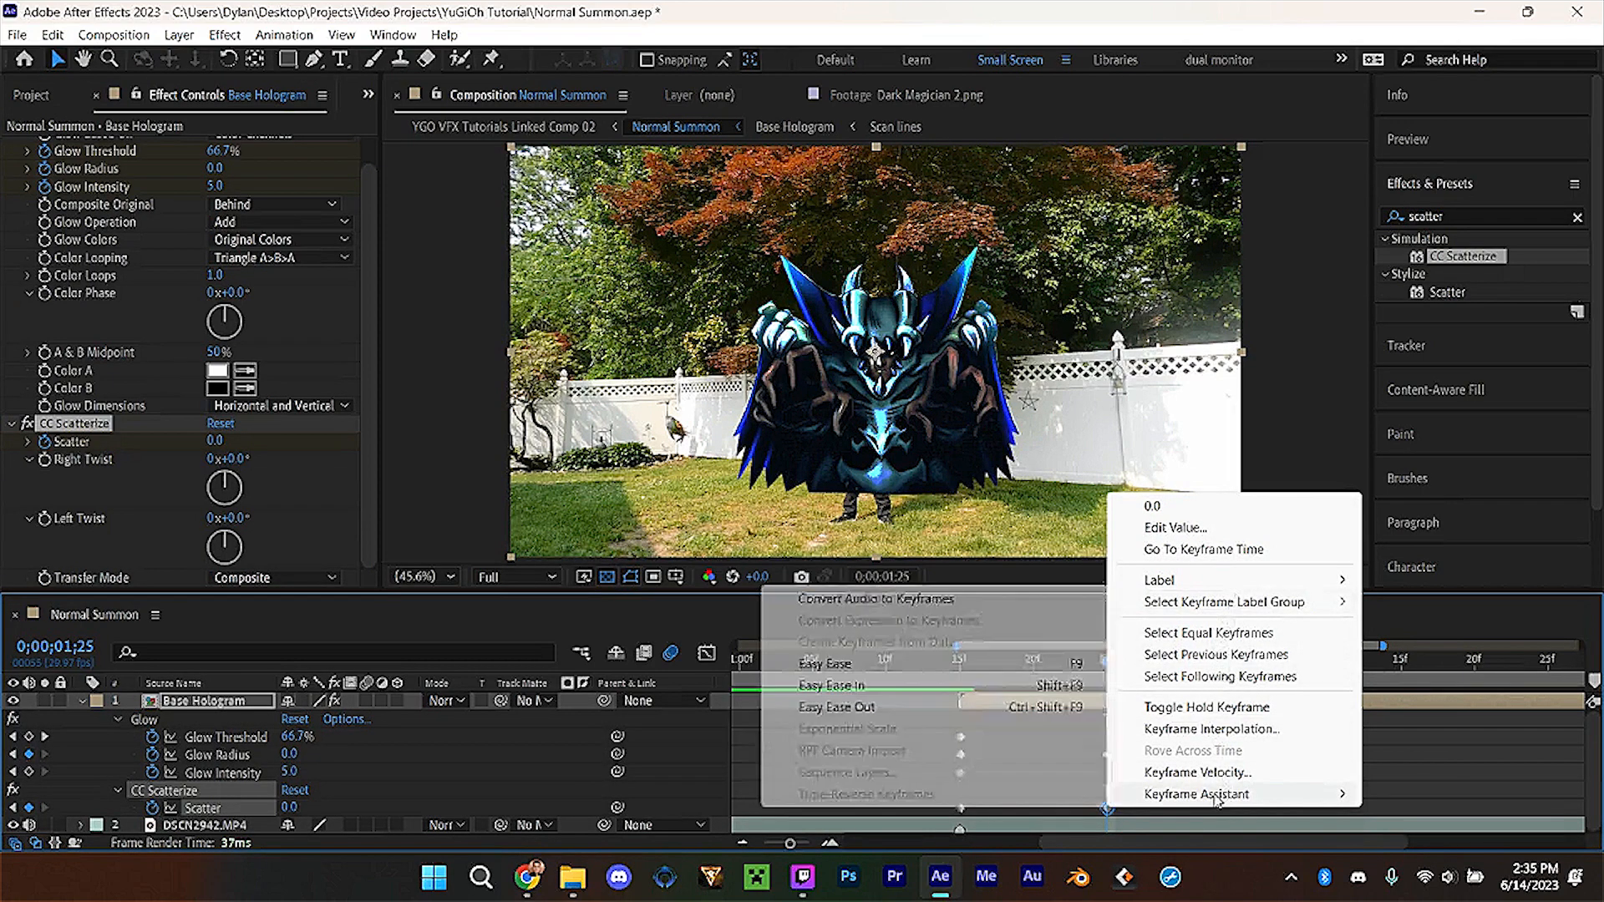
left_click(961, 664)
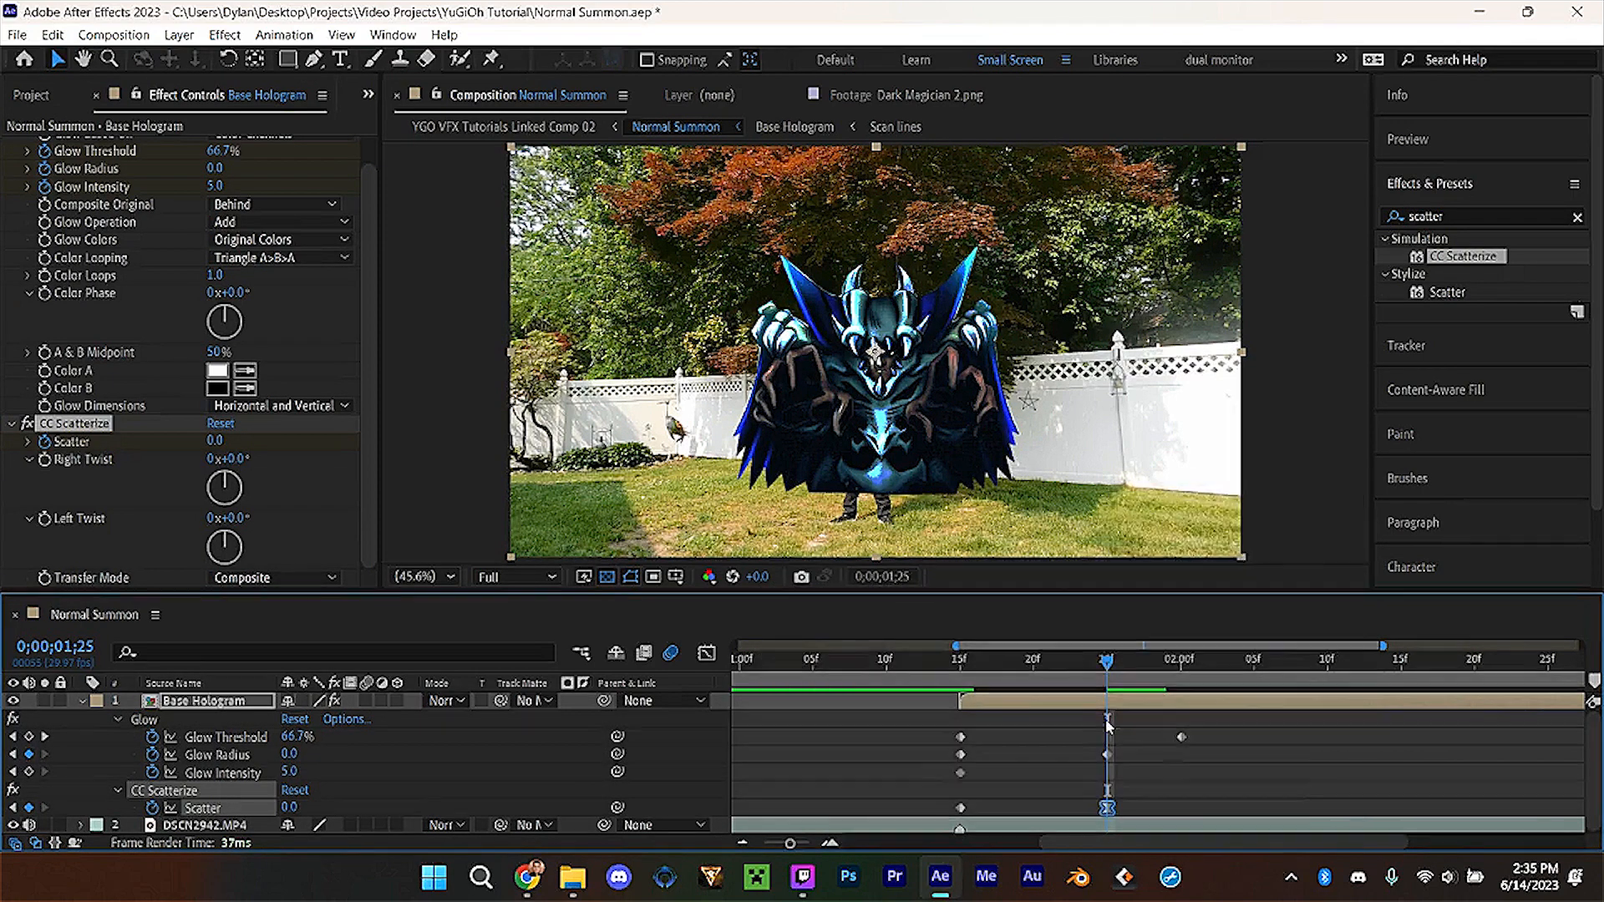
Enable motion blur on the Base Hologram layer at 0;00;01;23.
key("Page_Up")
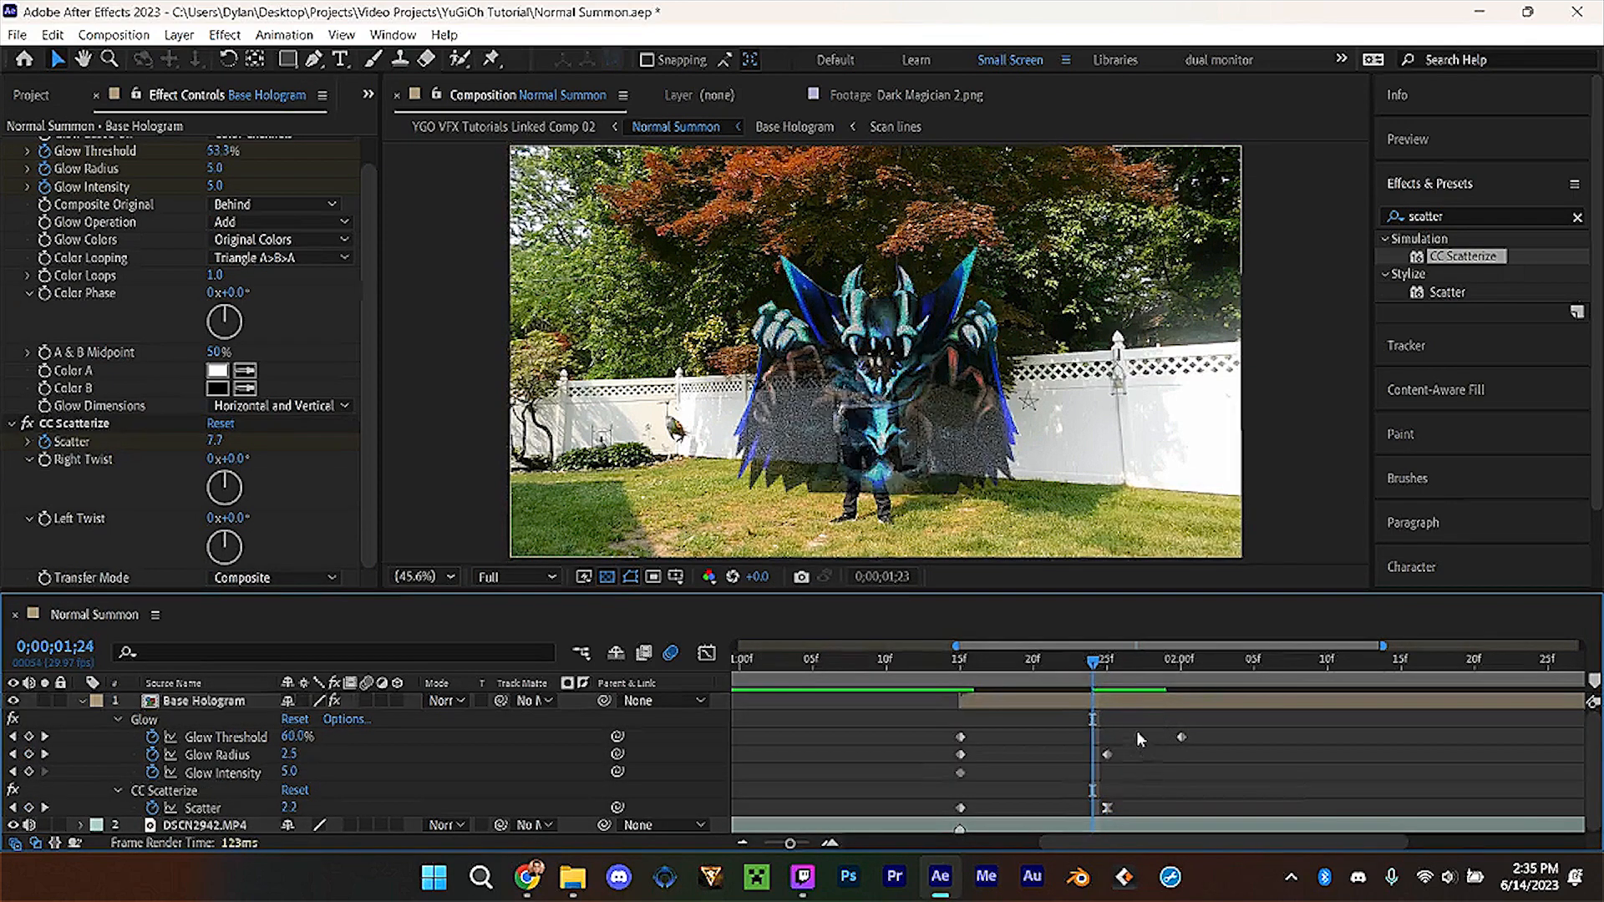
key("Page_Up")
left_click(365, 700)
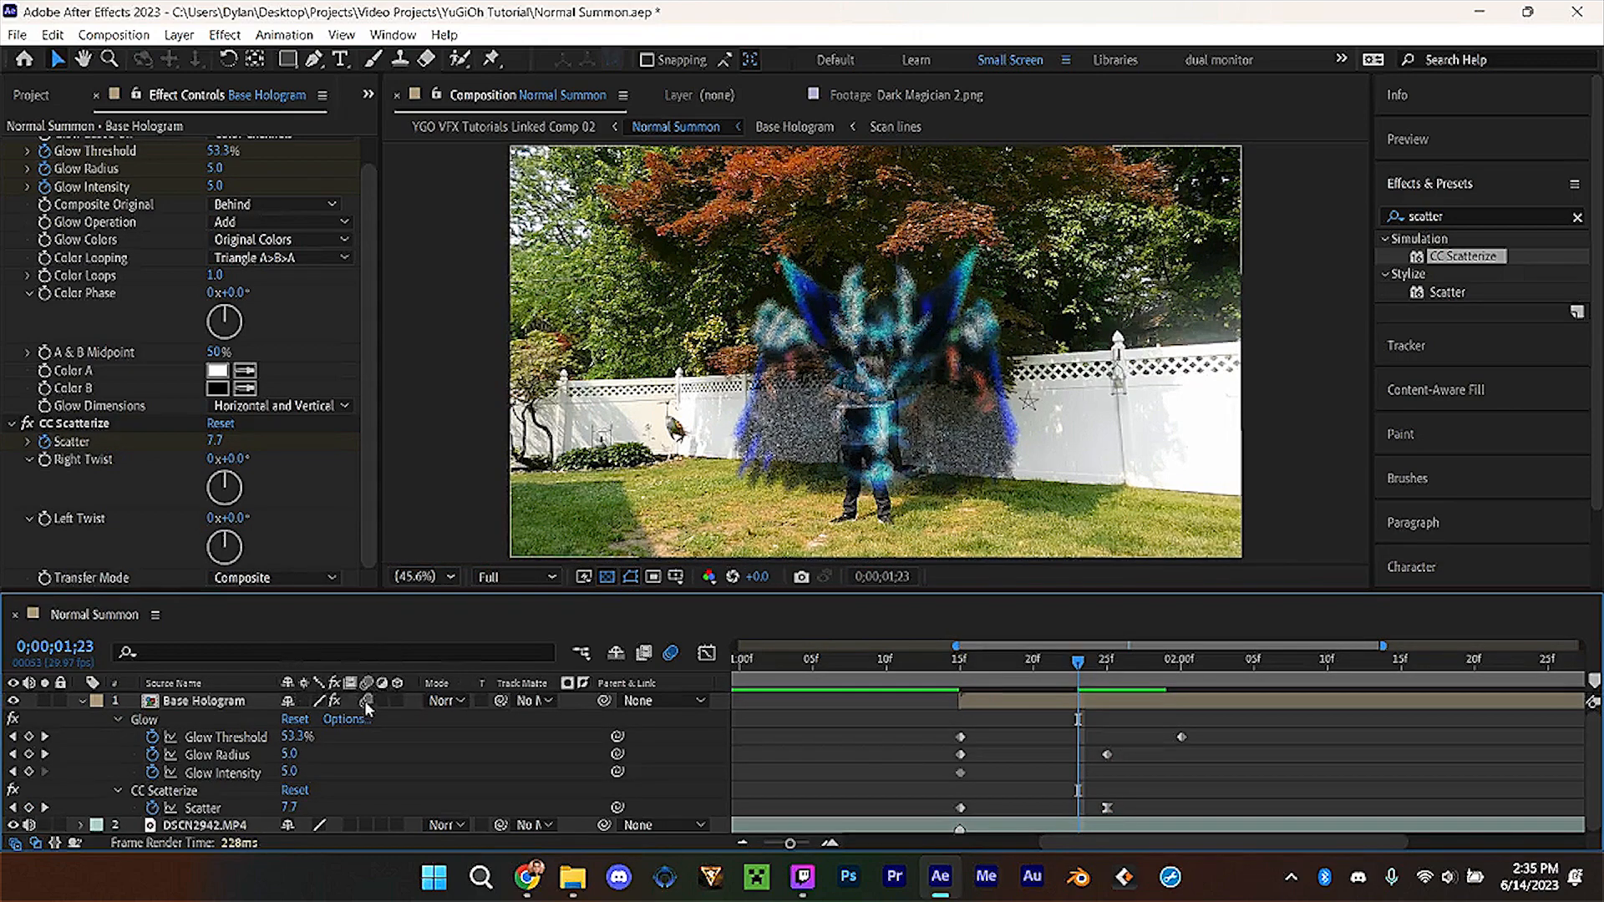
Apply CC Radial Blur to Base Hologram with type Straight Zoom and keyframe Amount at 10 at 0;00;01;15.
left_click(1461, 204)
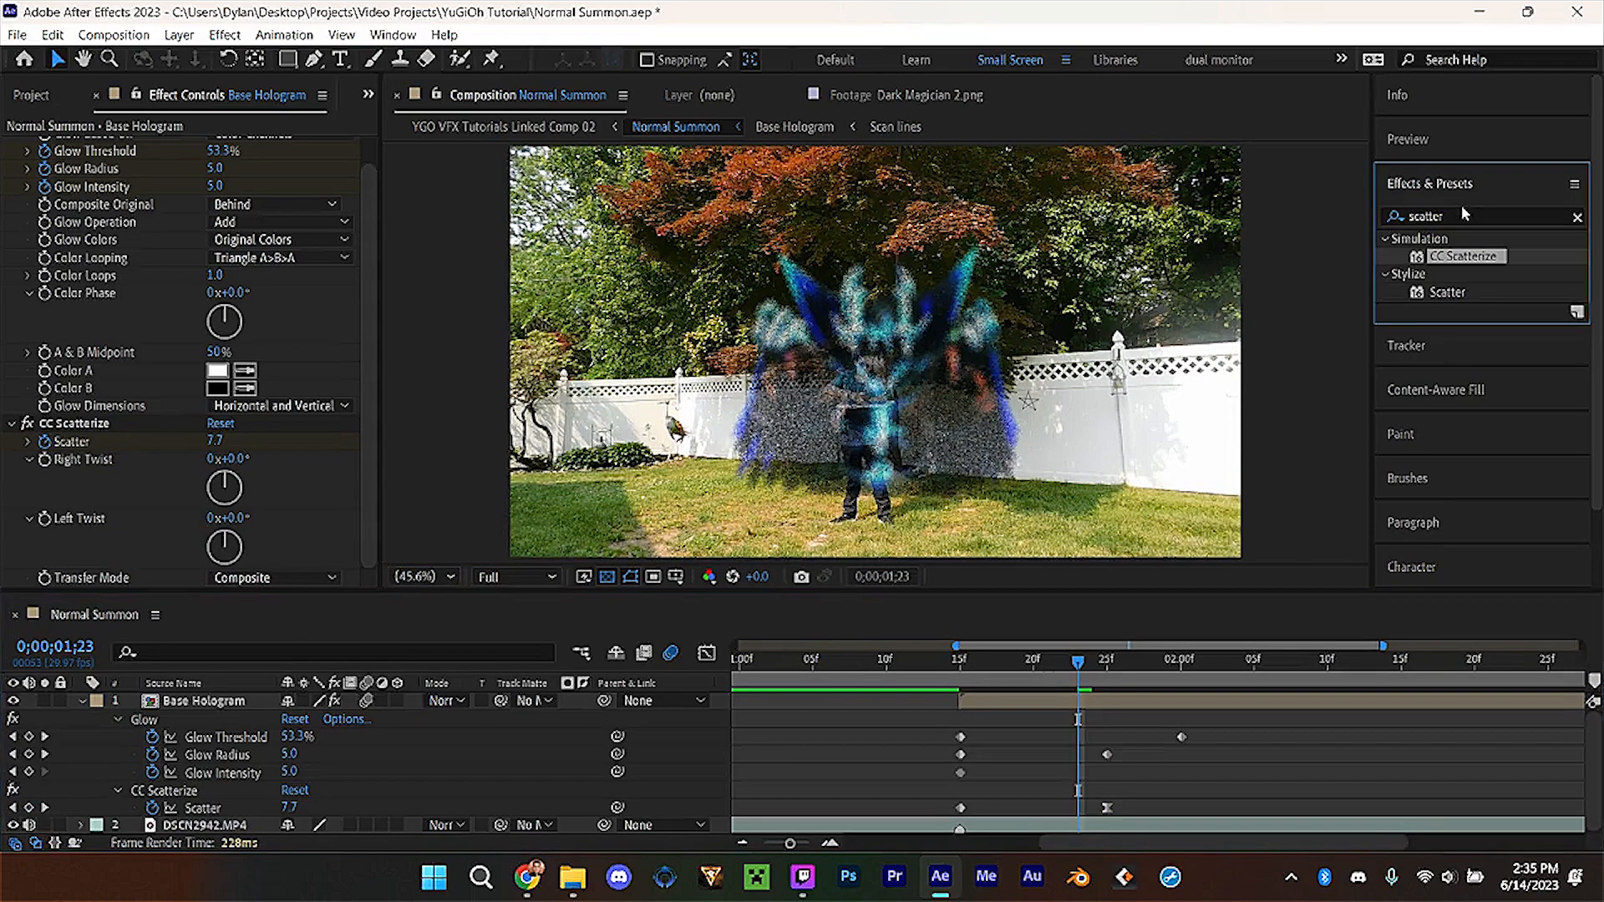
left_click(1489, 214)
key("ctrl+a")
key("BackSpace")
type("radial blu")
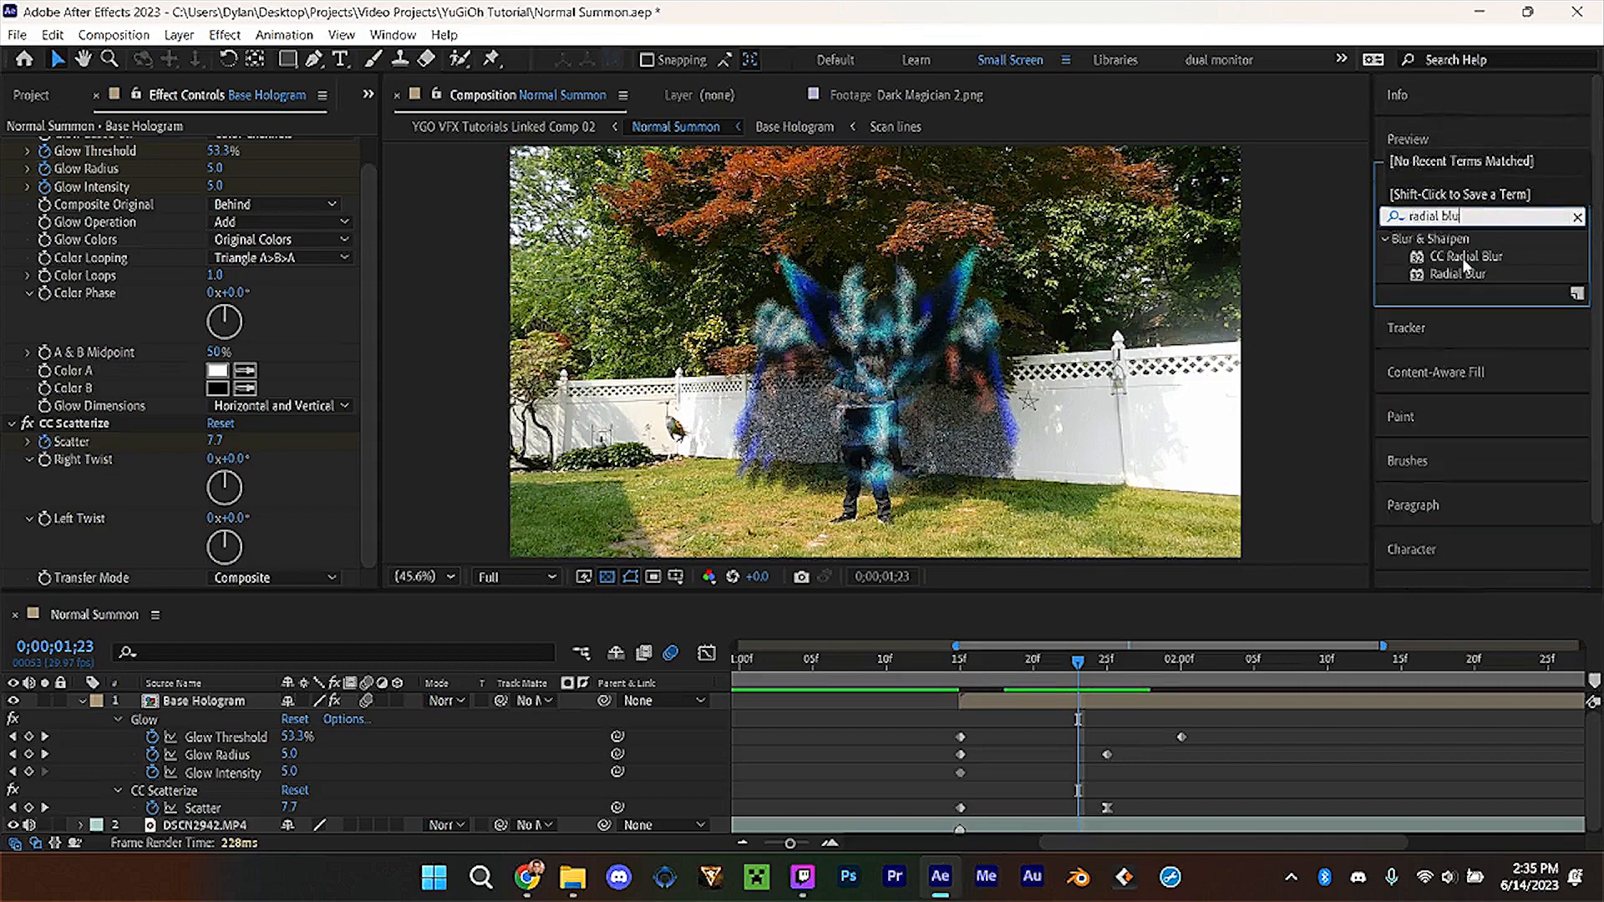
double_click(1462, 257)
left_click(303, 235)
left_click(308, 262)
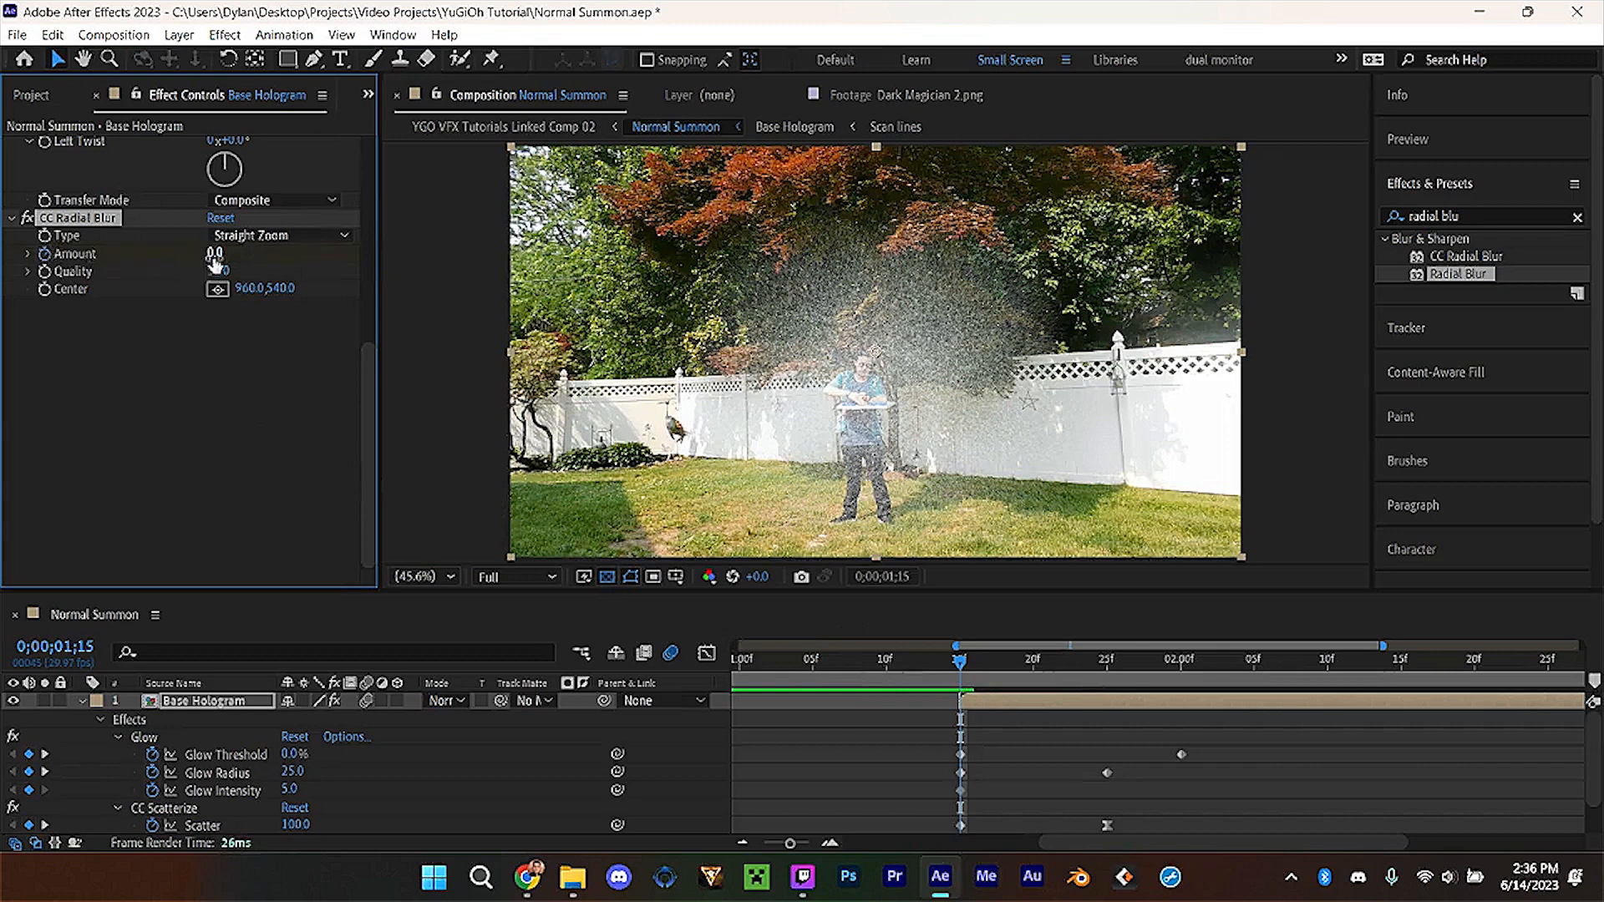
type("10")
key("Return")
Keyframe the CC Radial Blur Amount to 0 at 0;00;01;25.
left_click(1105, 668)
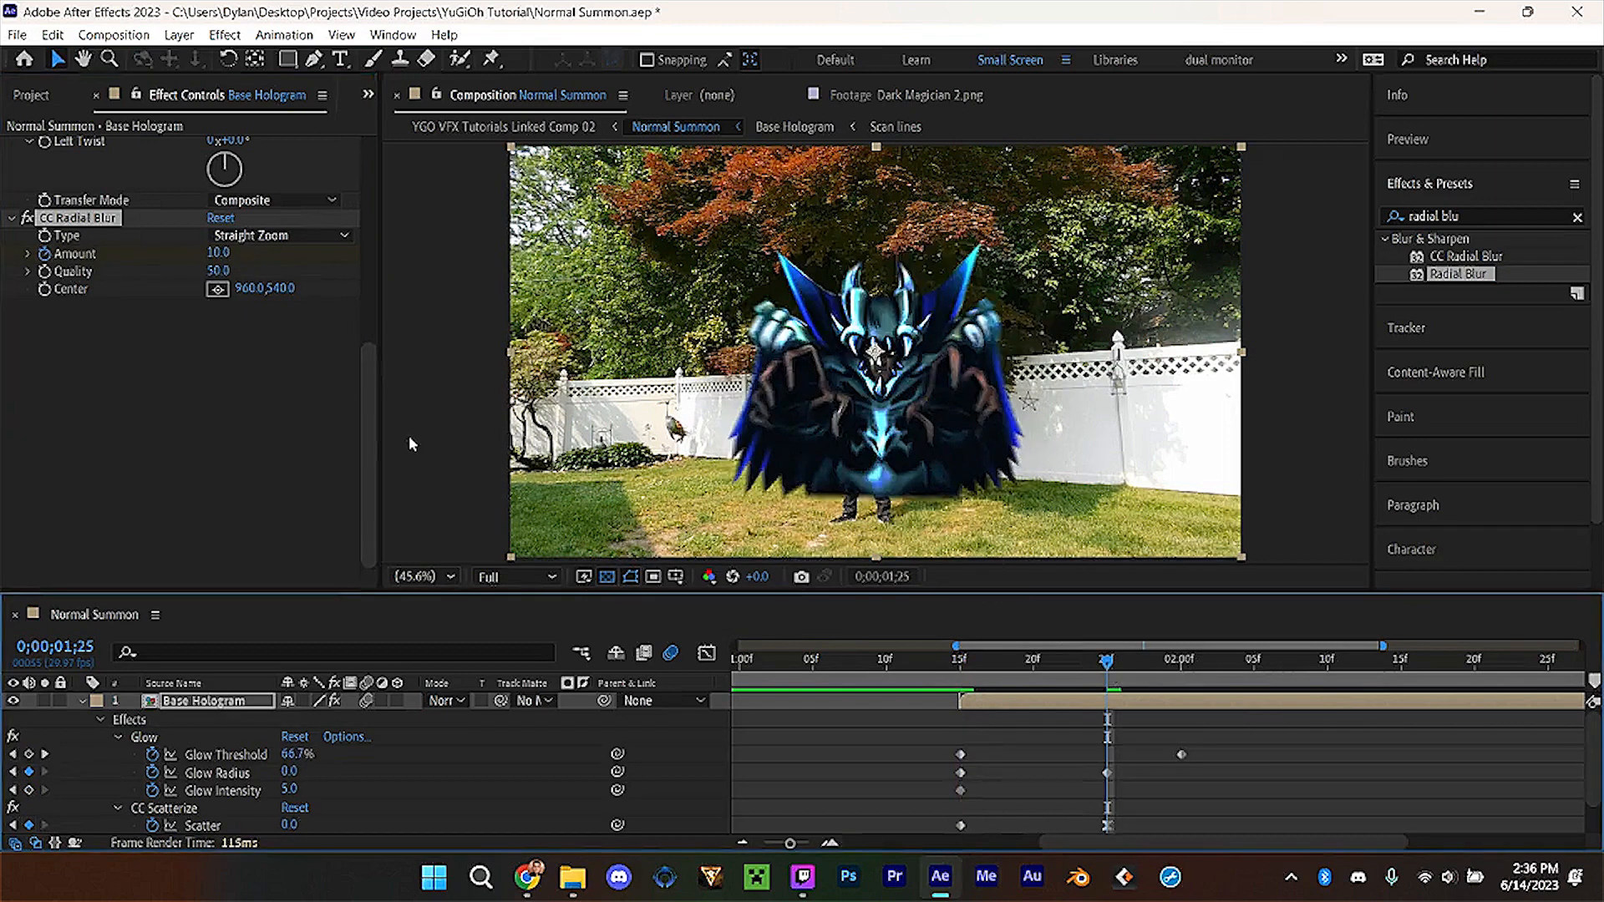
left_click(219, 253)
type("0")
key("Return")
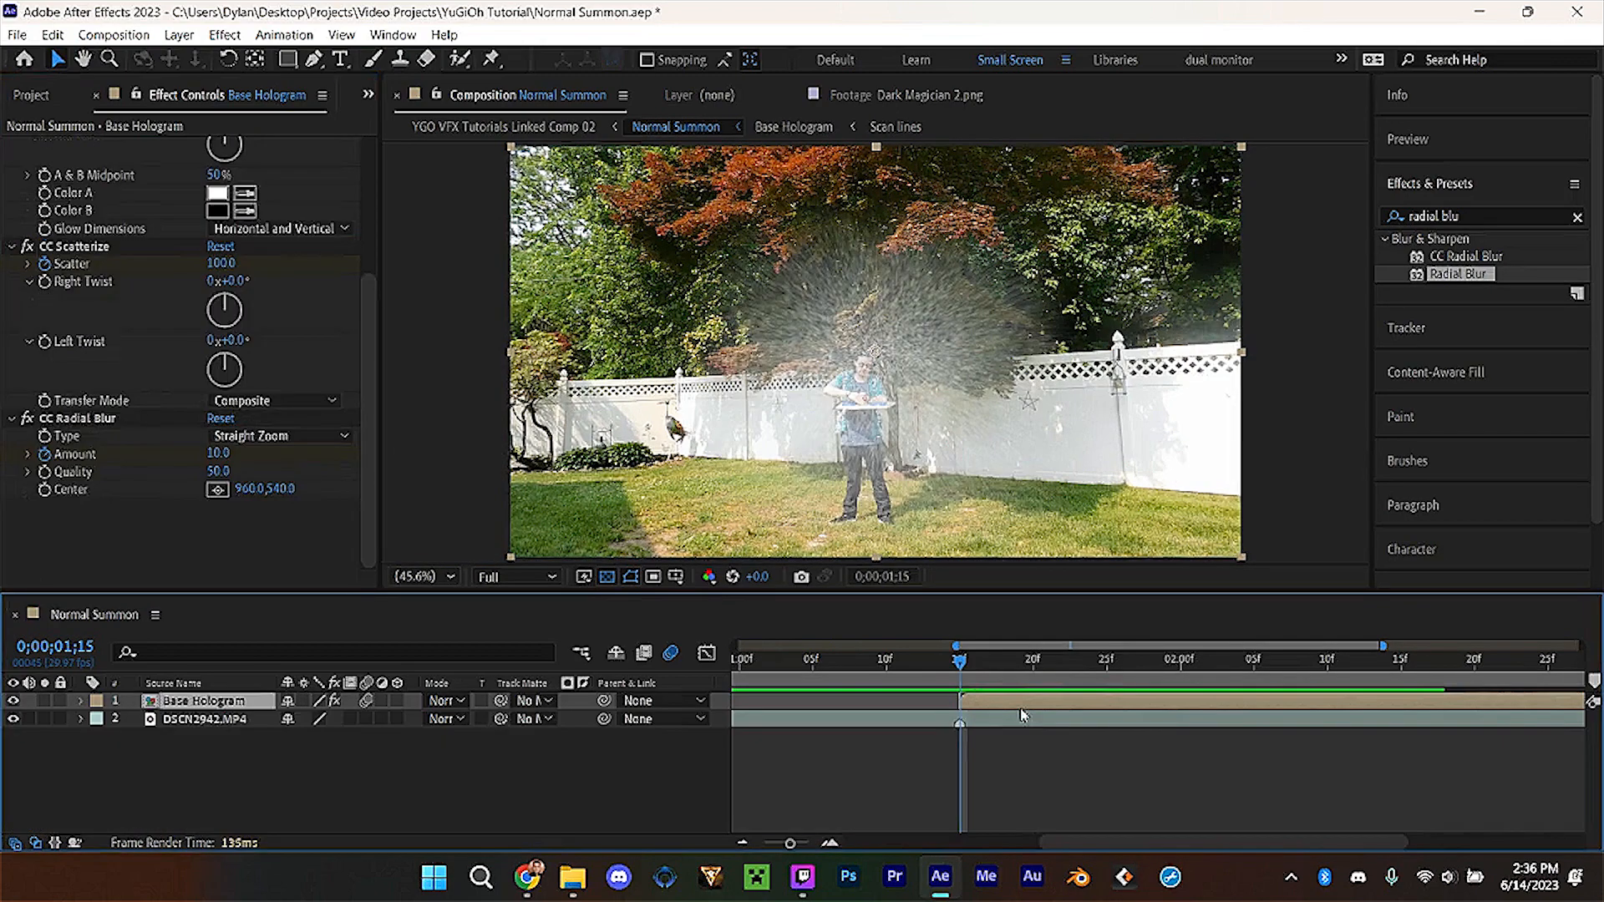
Duplicate the Base Hologram layer and disable Glow, CC Scatterize and CC Radial Blur on the copy.
key("ctrl+d")
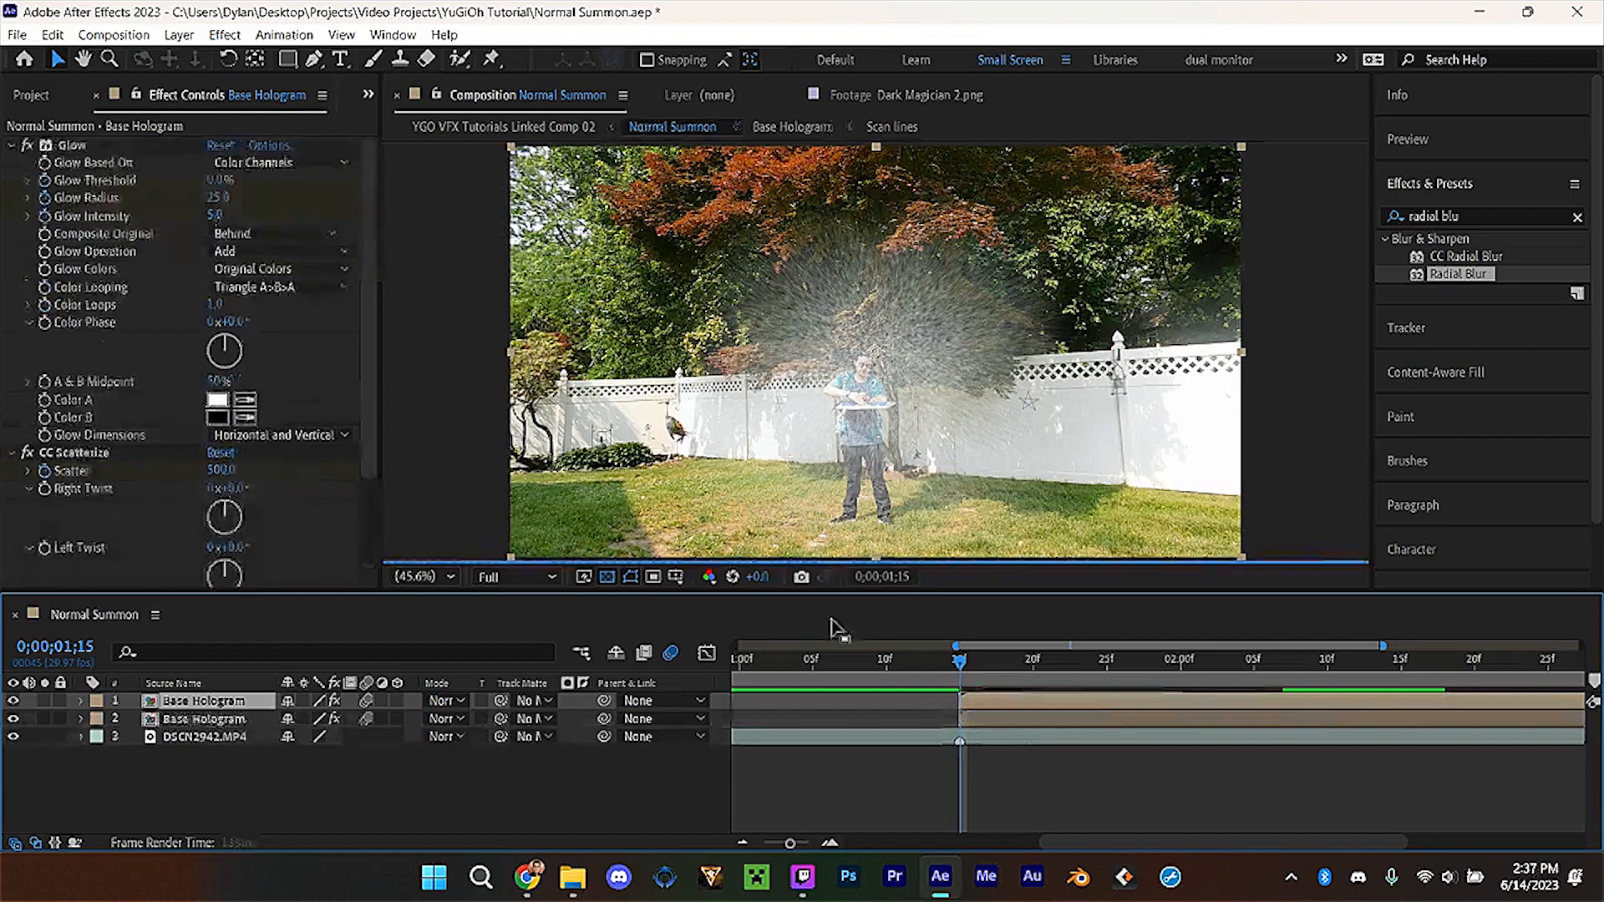
left_click(11, 146)
left_click(10, 163)
left_click(10, 181)
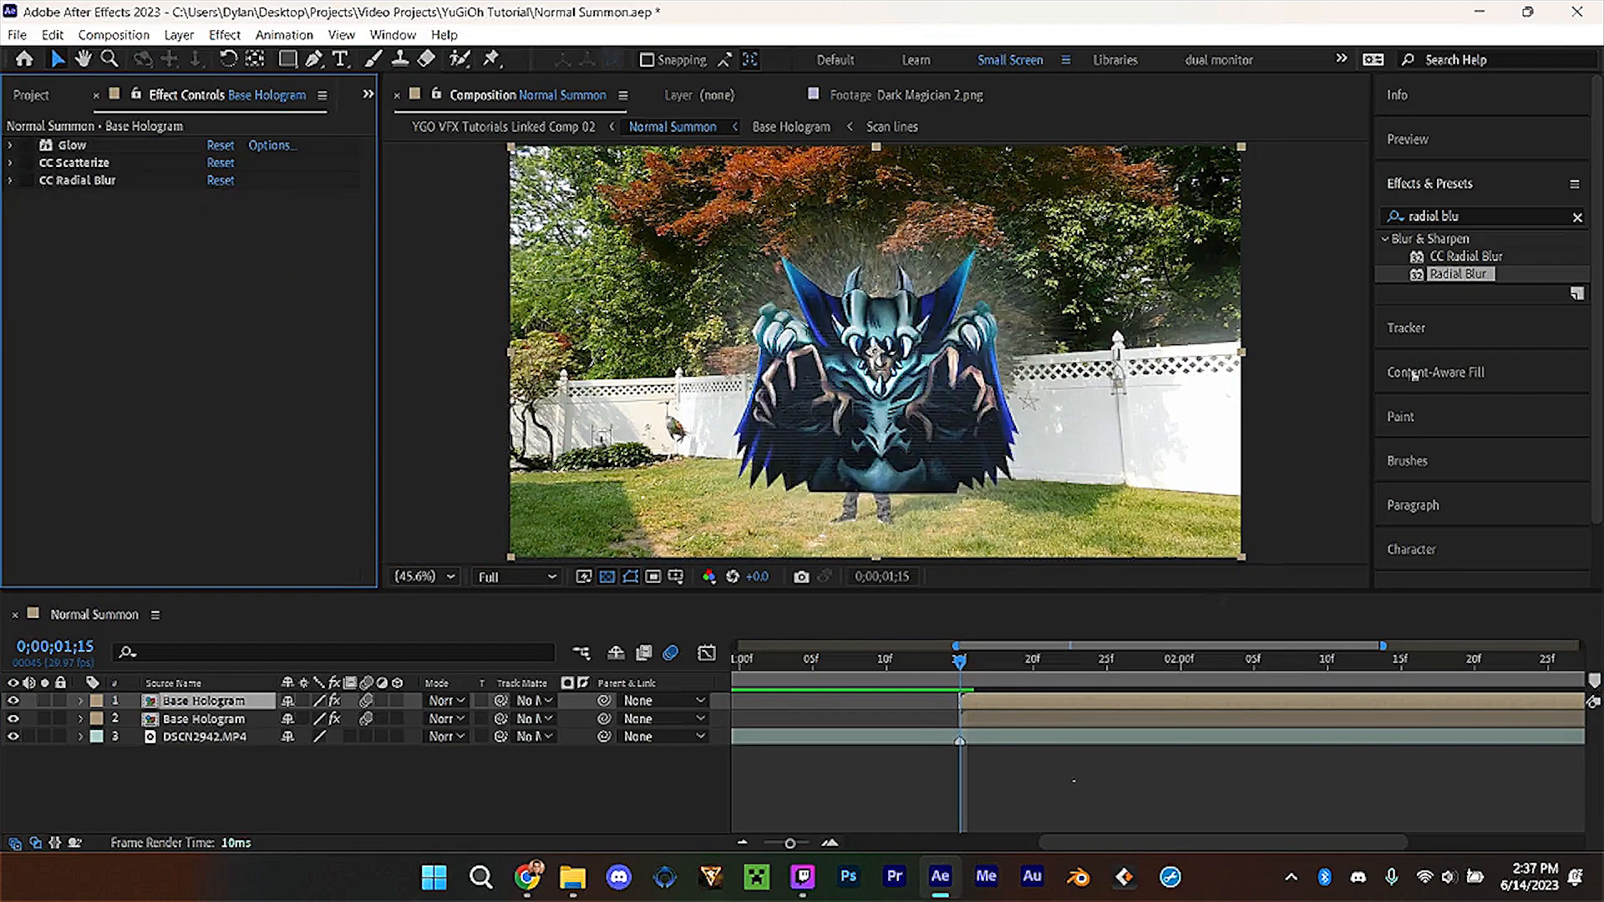
Auto-trace the alpha channel of the upper Base Hologram layer for the current frame.
left_click(179, 35)
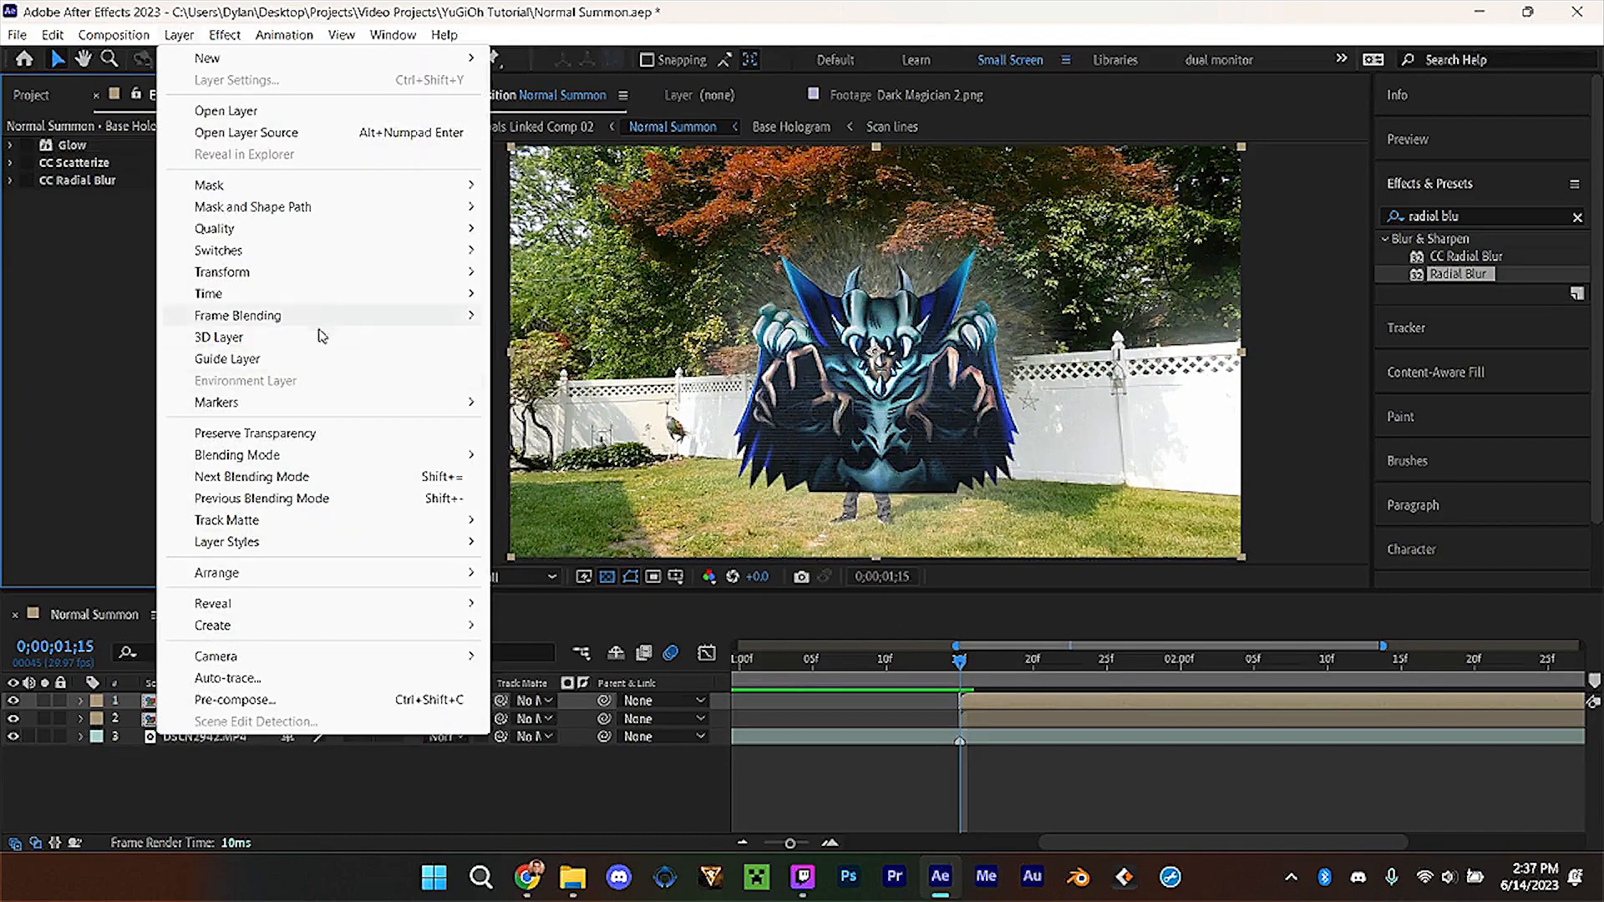
left_click(251, 678)
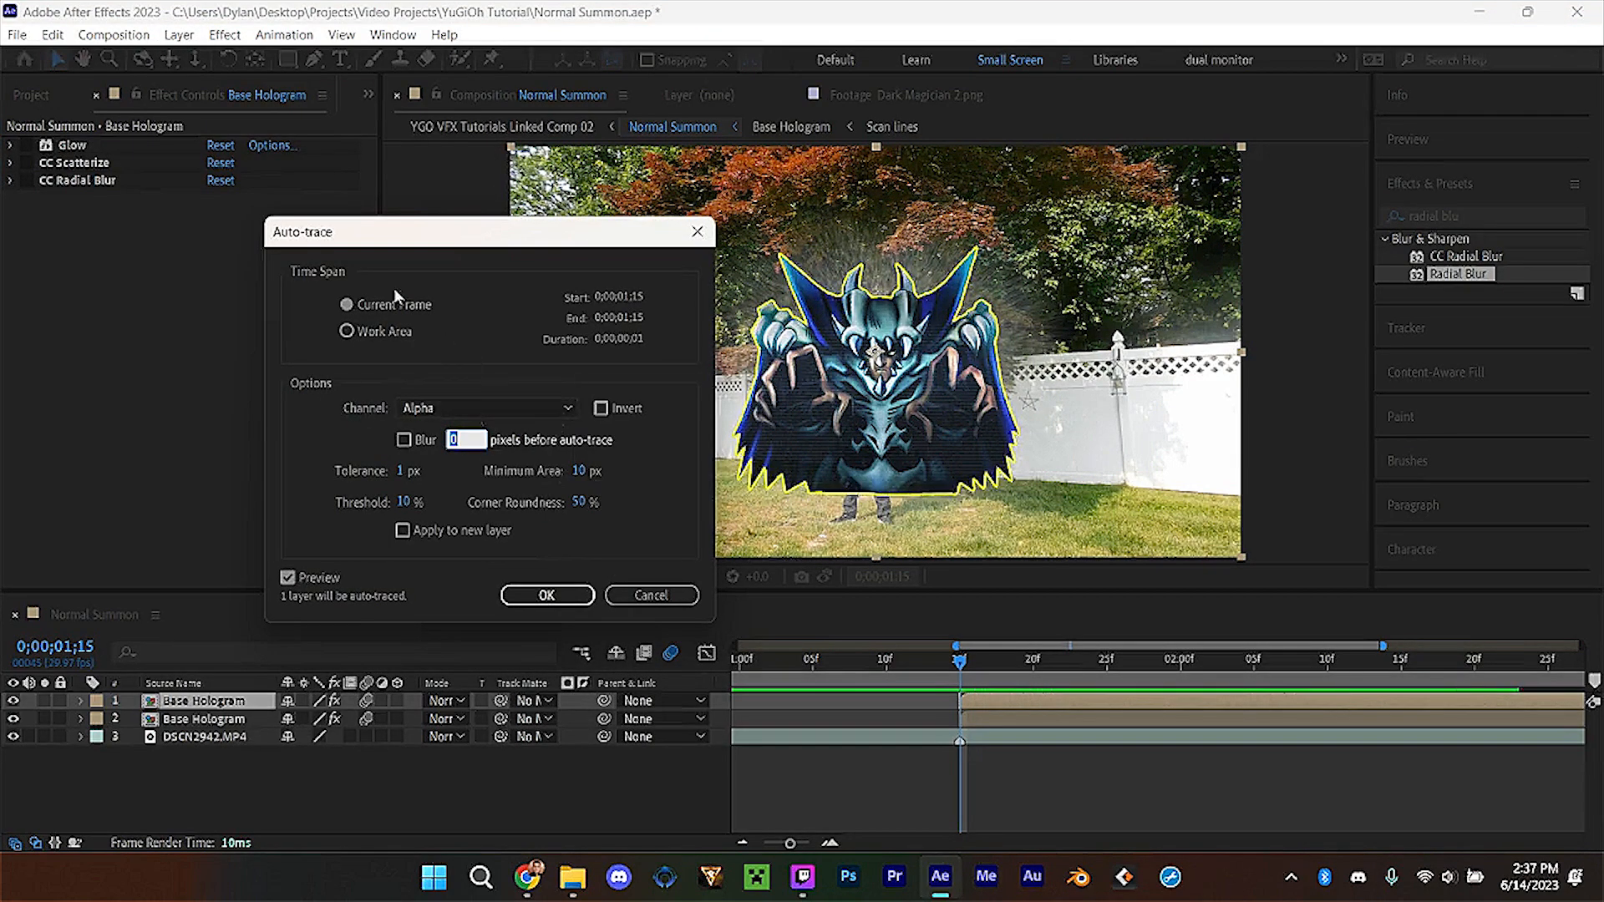
left_click(553, 596)
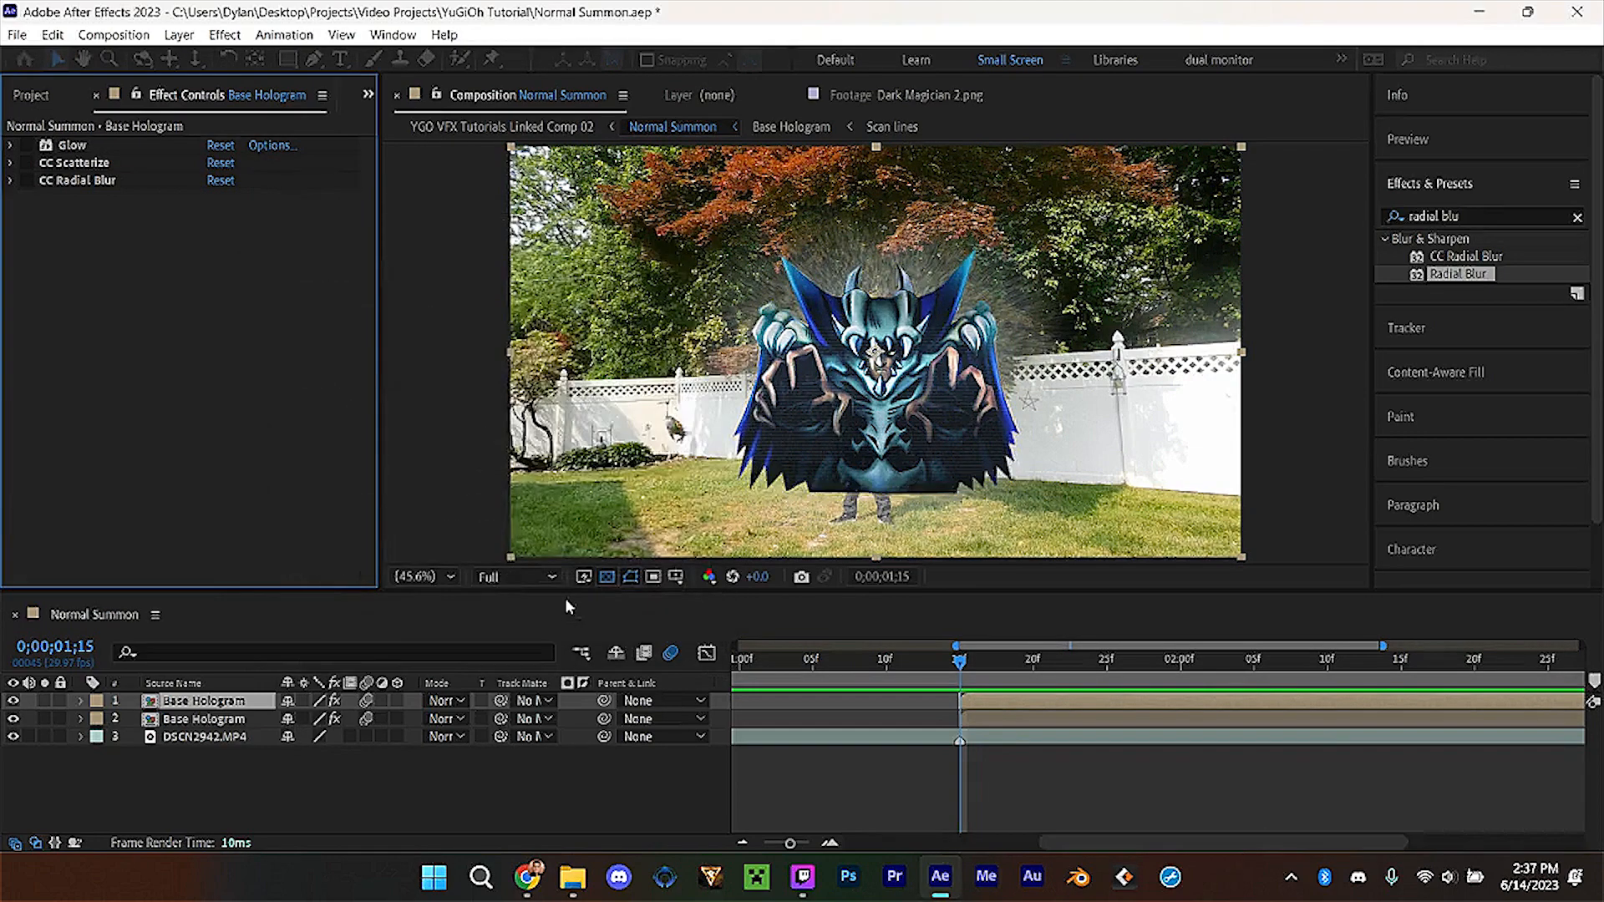
left_click(1023, 784)
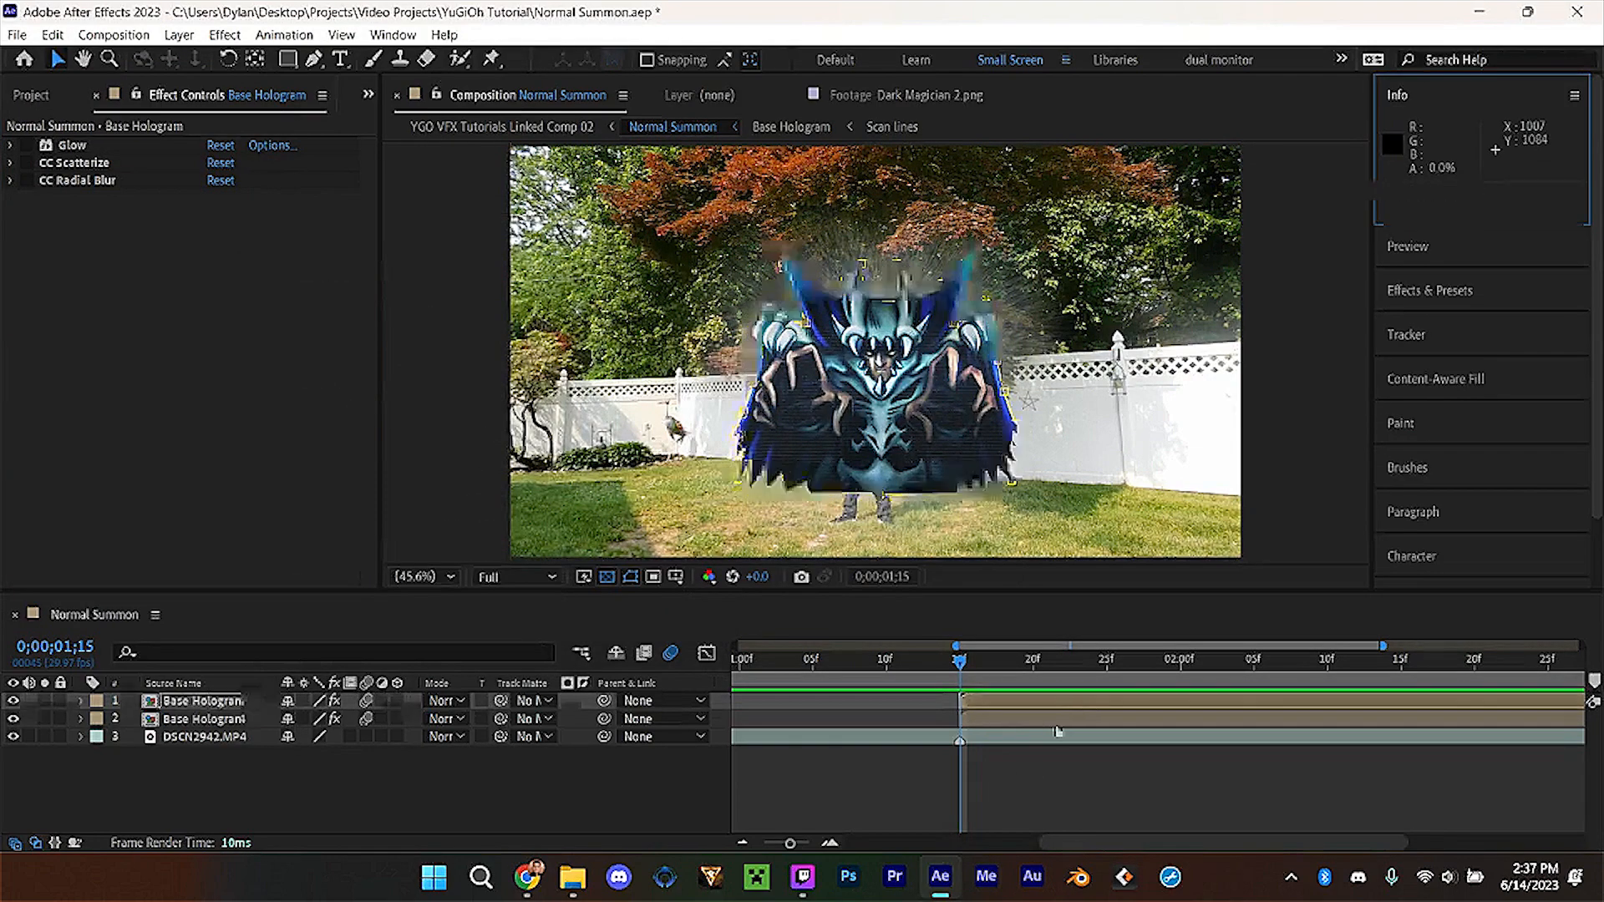
Apply the Saber effect to the upper Base Hologram layer.
left_click(1112, 700)
left_click(1429, 290)
left_click(1479, 215)
type("saber")
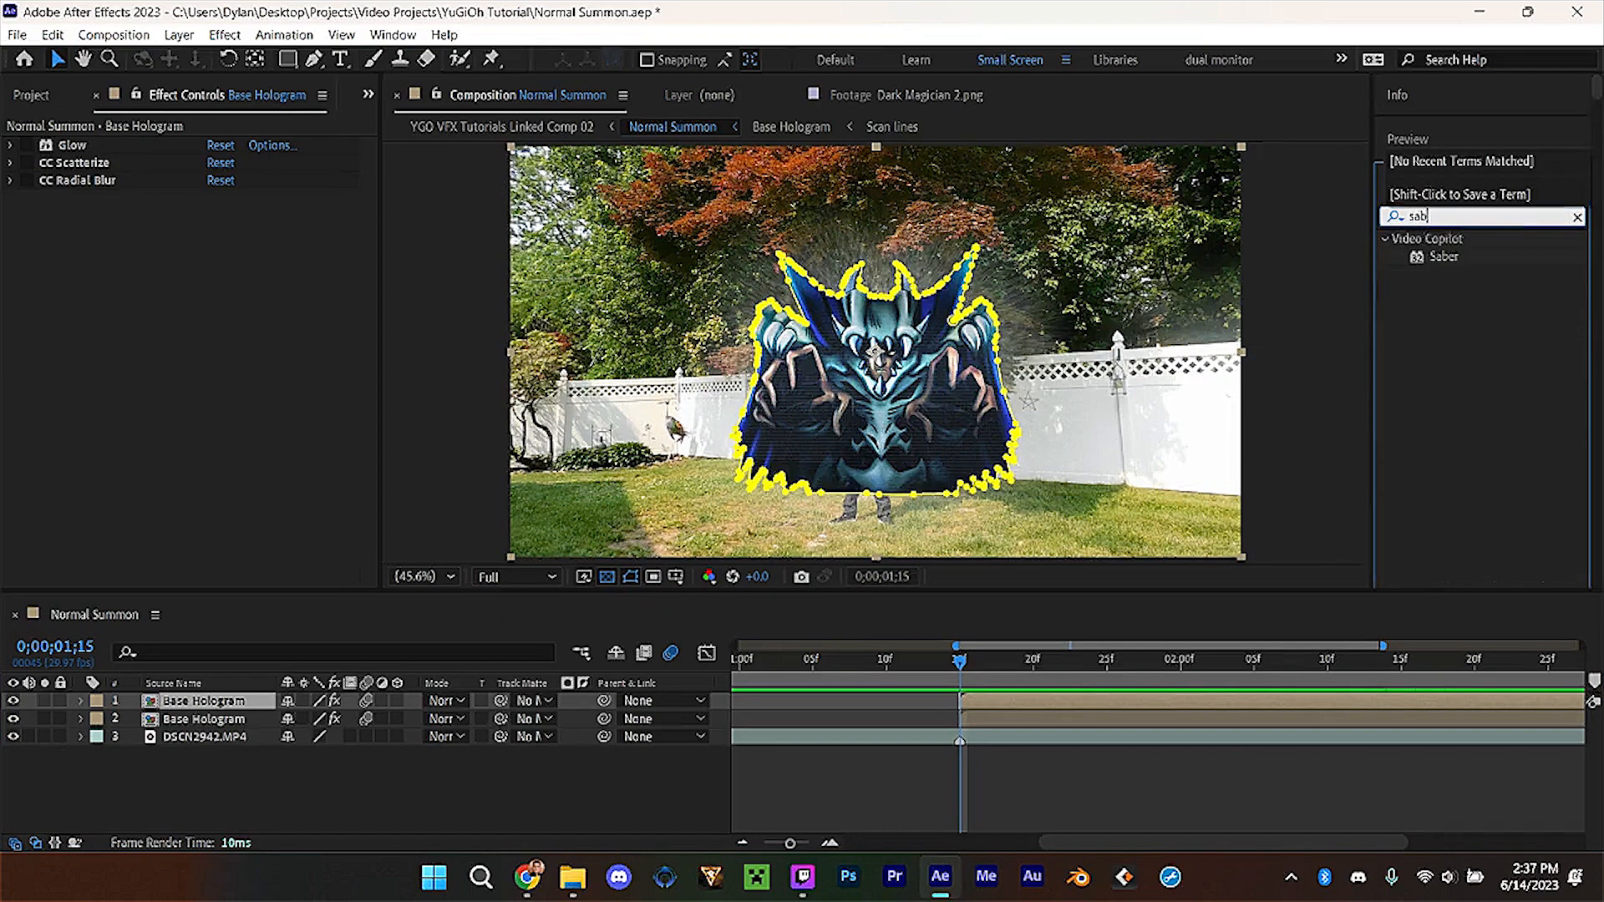
double_click(1438, 259)
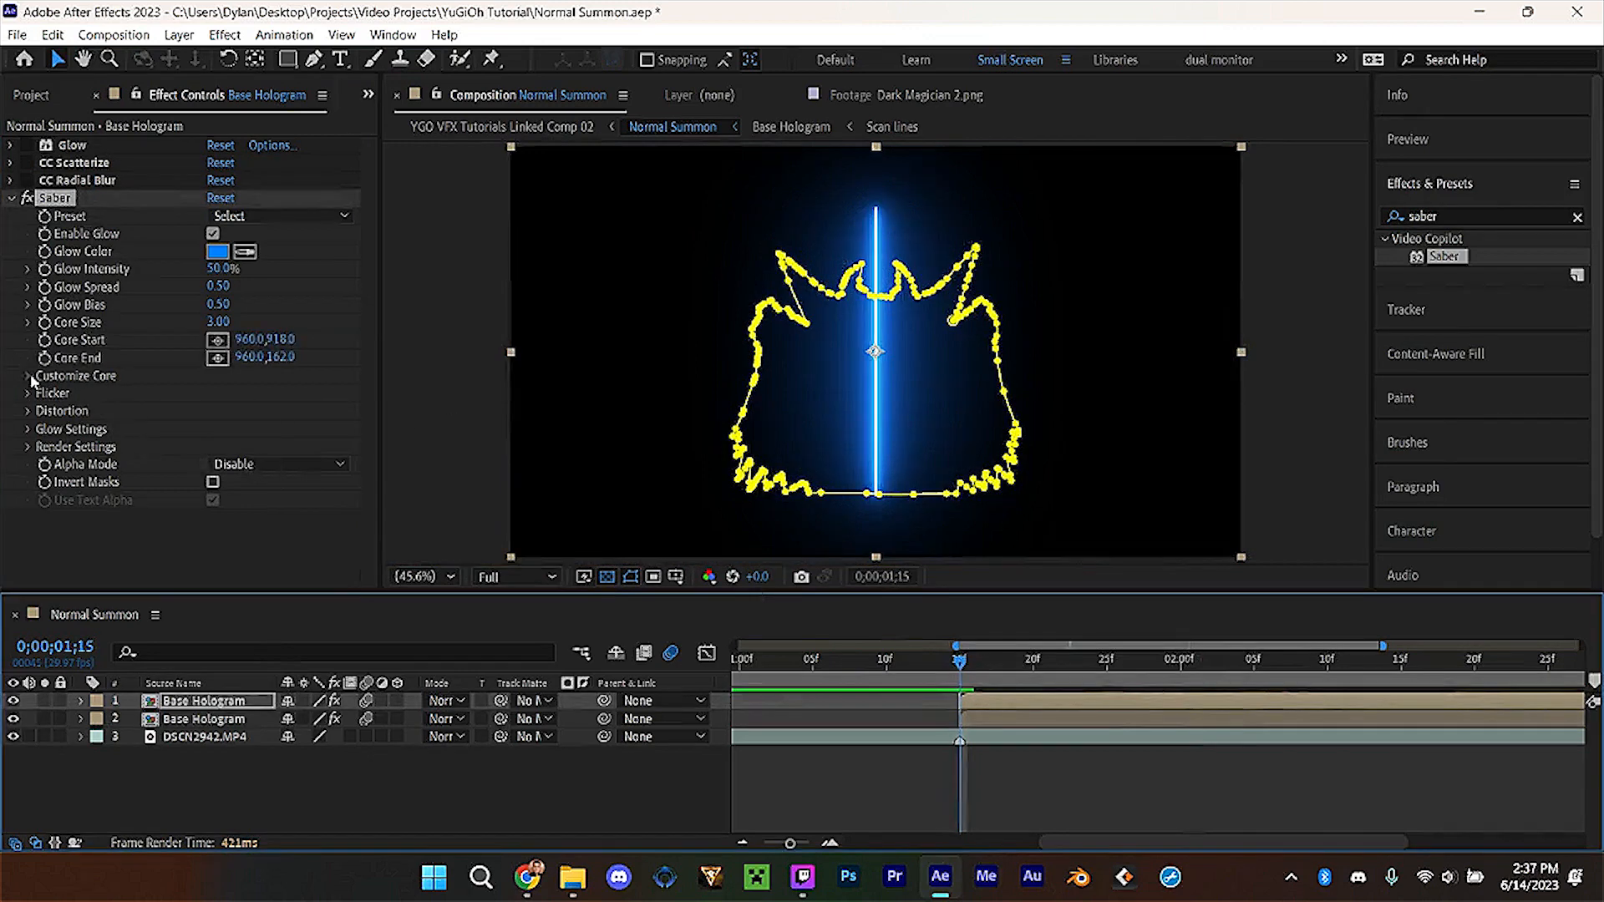
Set Saber's core type to Layer Masks in its core customization settings.
left_click(27, 376)
scroll(29, 380, "down", 1)
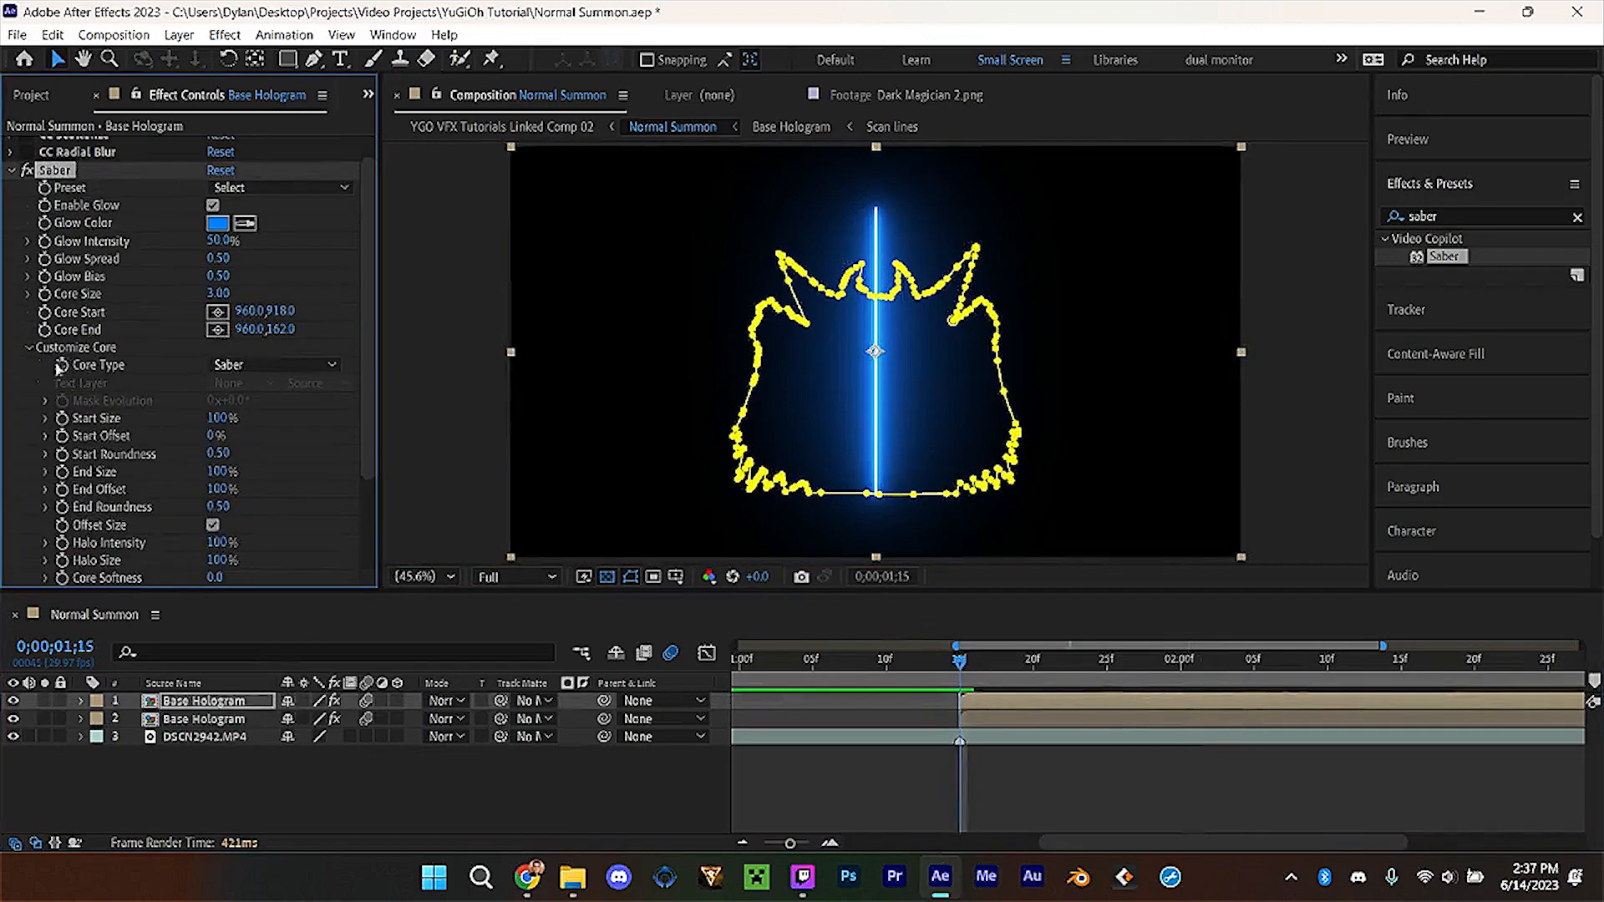
left_click(255, 364)
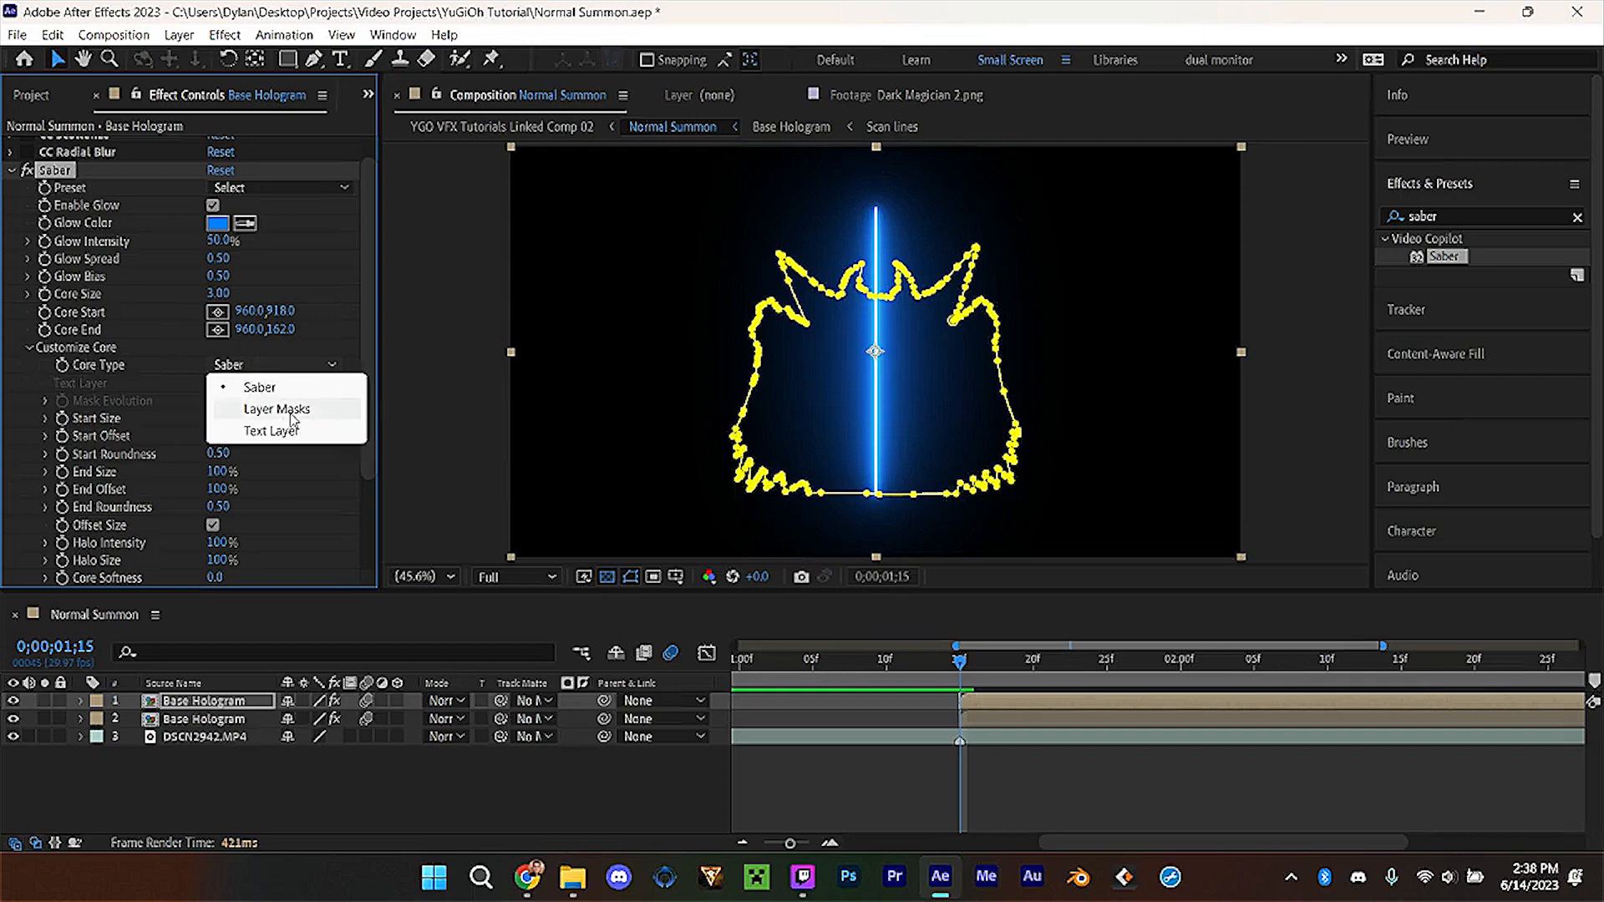
left_click(291, 413)
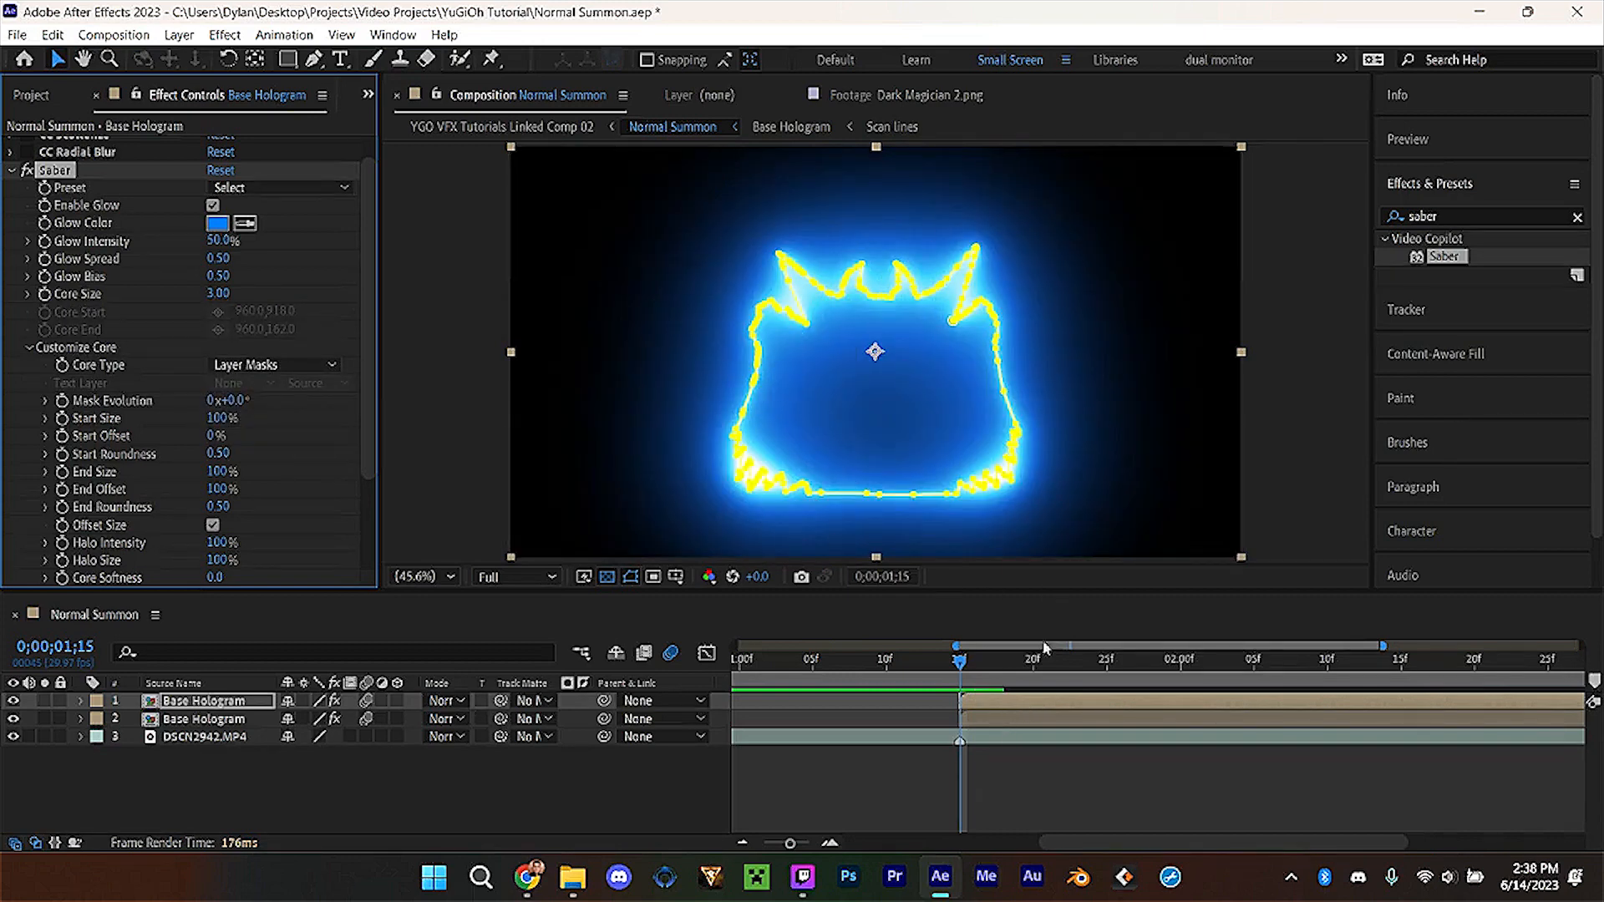
Set the upper Base Hologram layer's blending mode to Add and check the outline glow at 0;00;02;00.
left_click(448, 700)
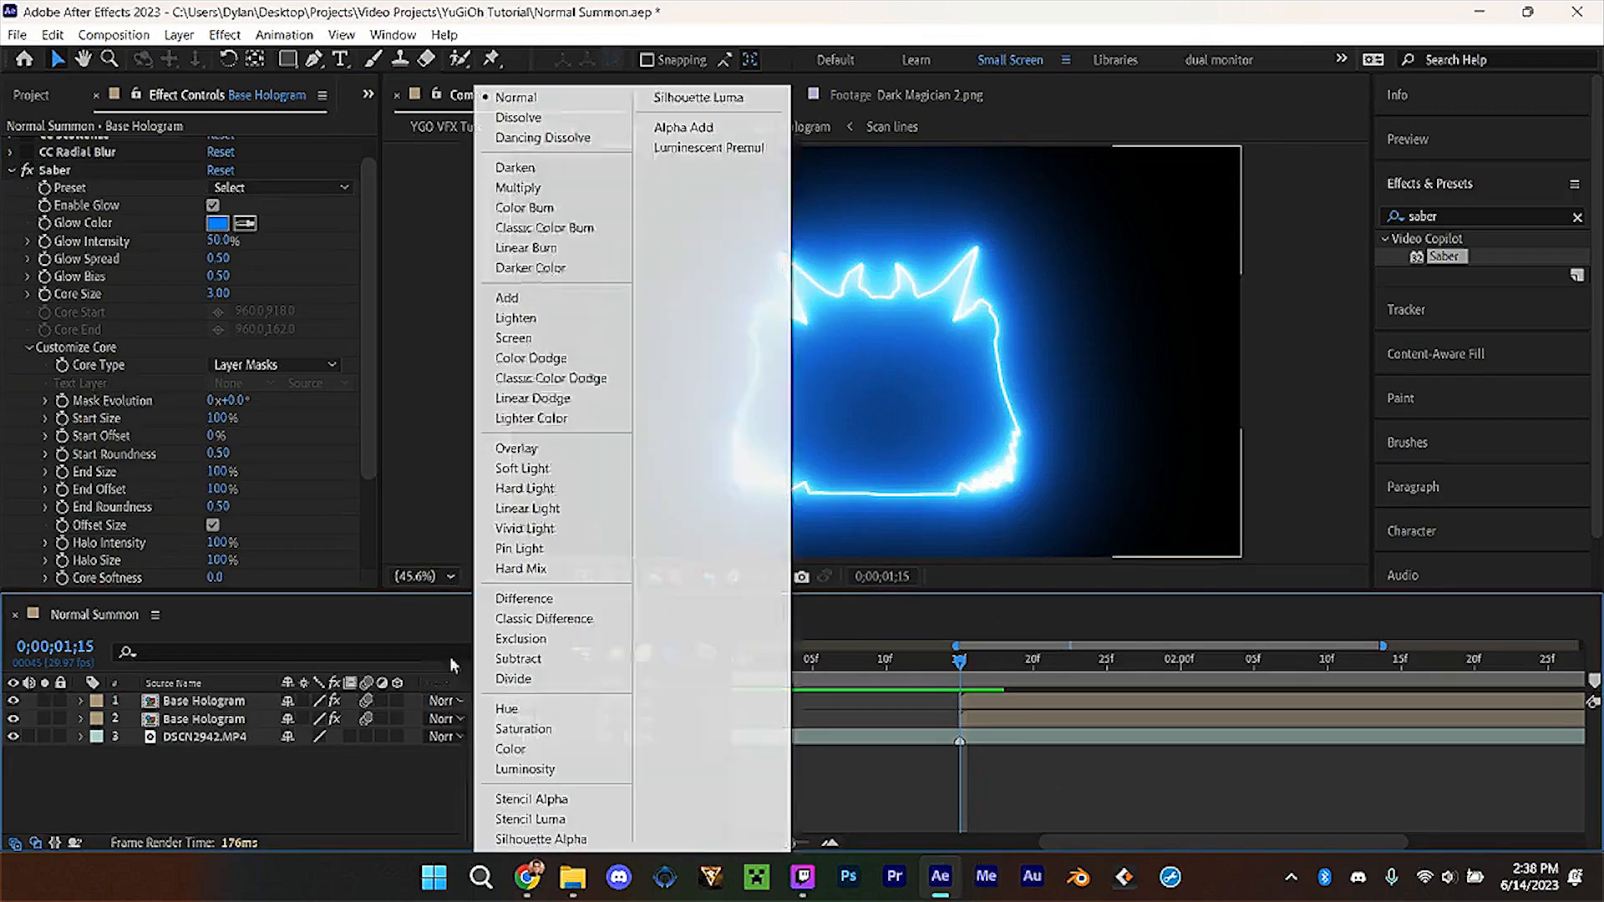
left_click(591, 298)
left_click_drag(952, 650, 1182, 659)
Try the Myst, Portal and Solar presets on the Saber outline.
scroll(314, 274, "up", 2)
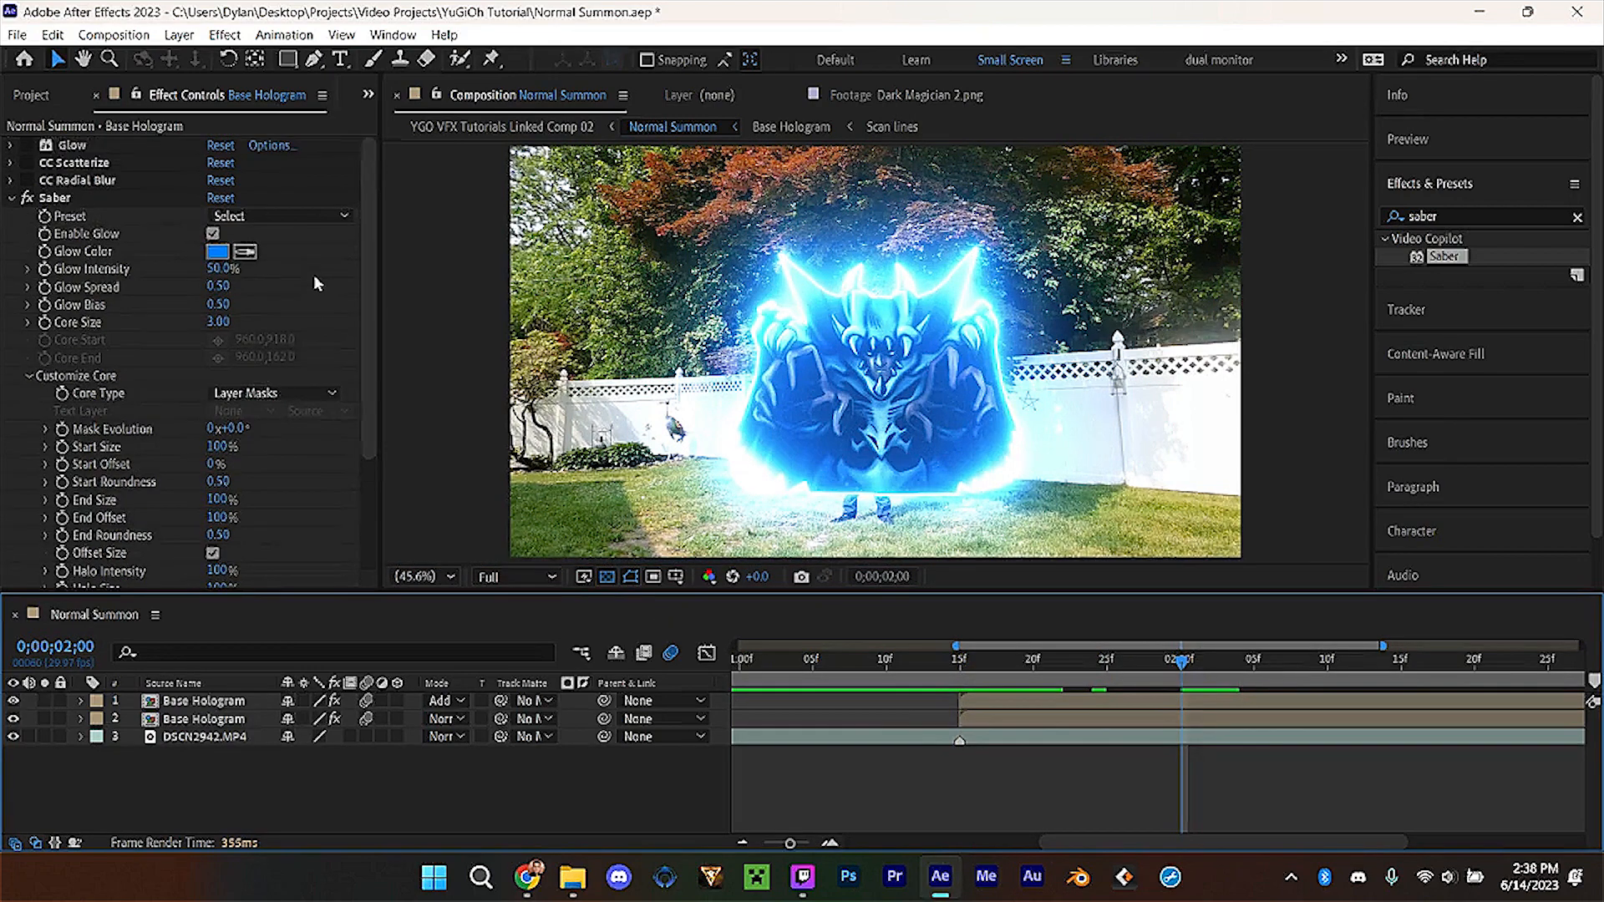
left_click(285, 219)
scroll(255, 225, "down", 3)
left_click(239, 232)
left_click(277, 220)
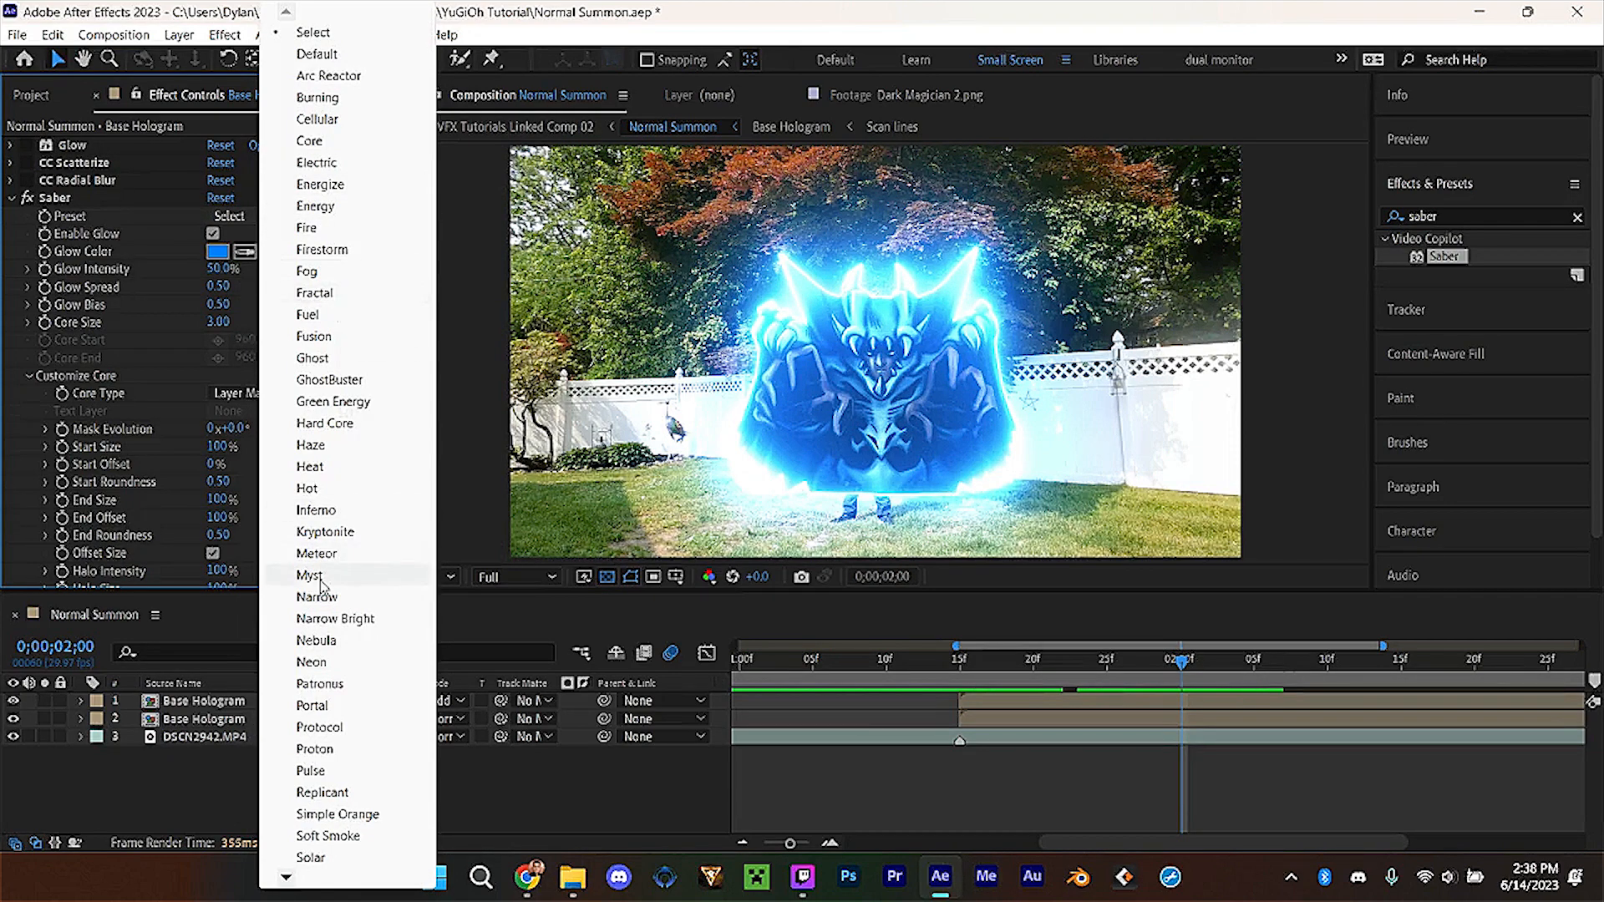
left_click(321, 581)
left_click(288, 216)
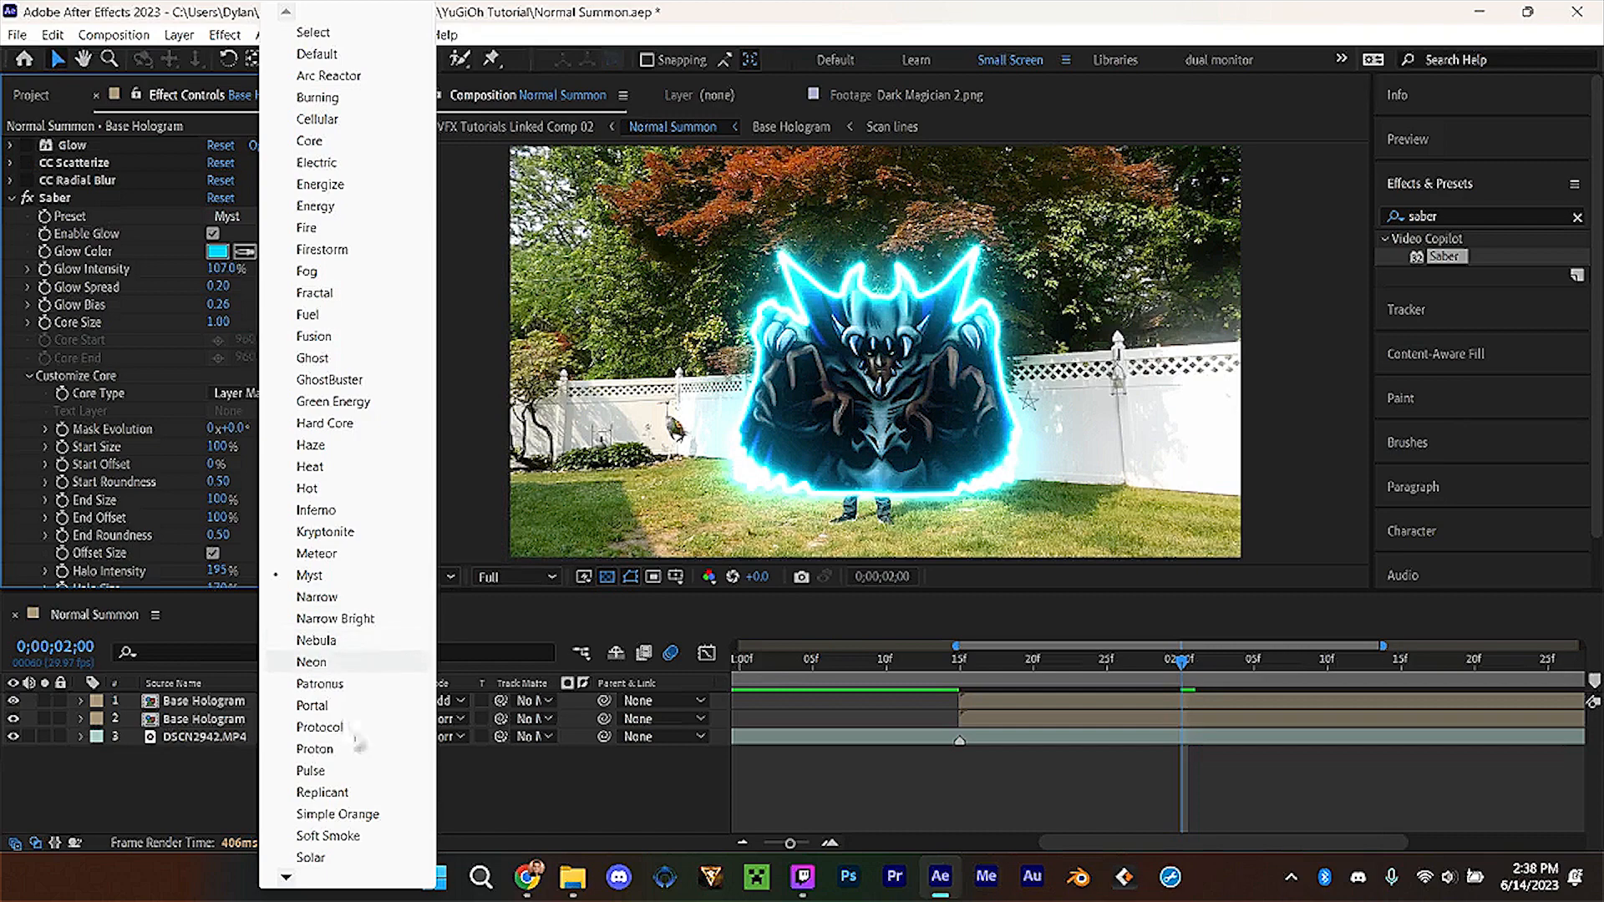
left_click(317, 705)
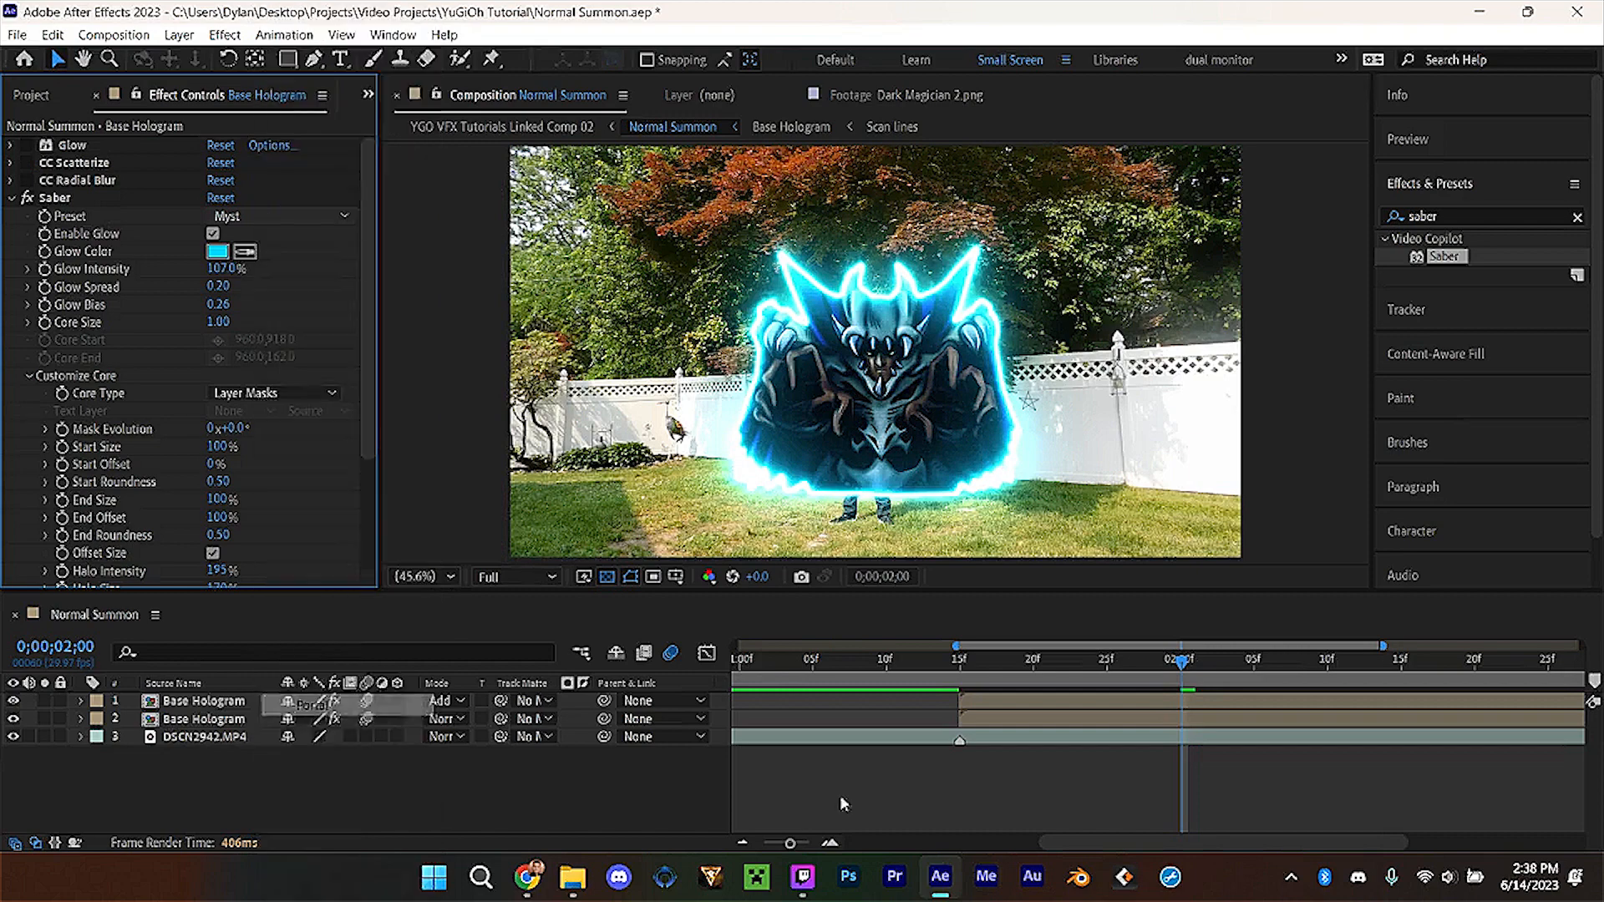
left_click(1002, 702)
left_click(318, 215)
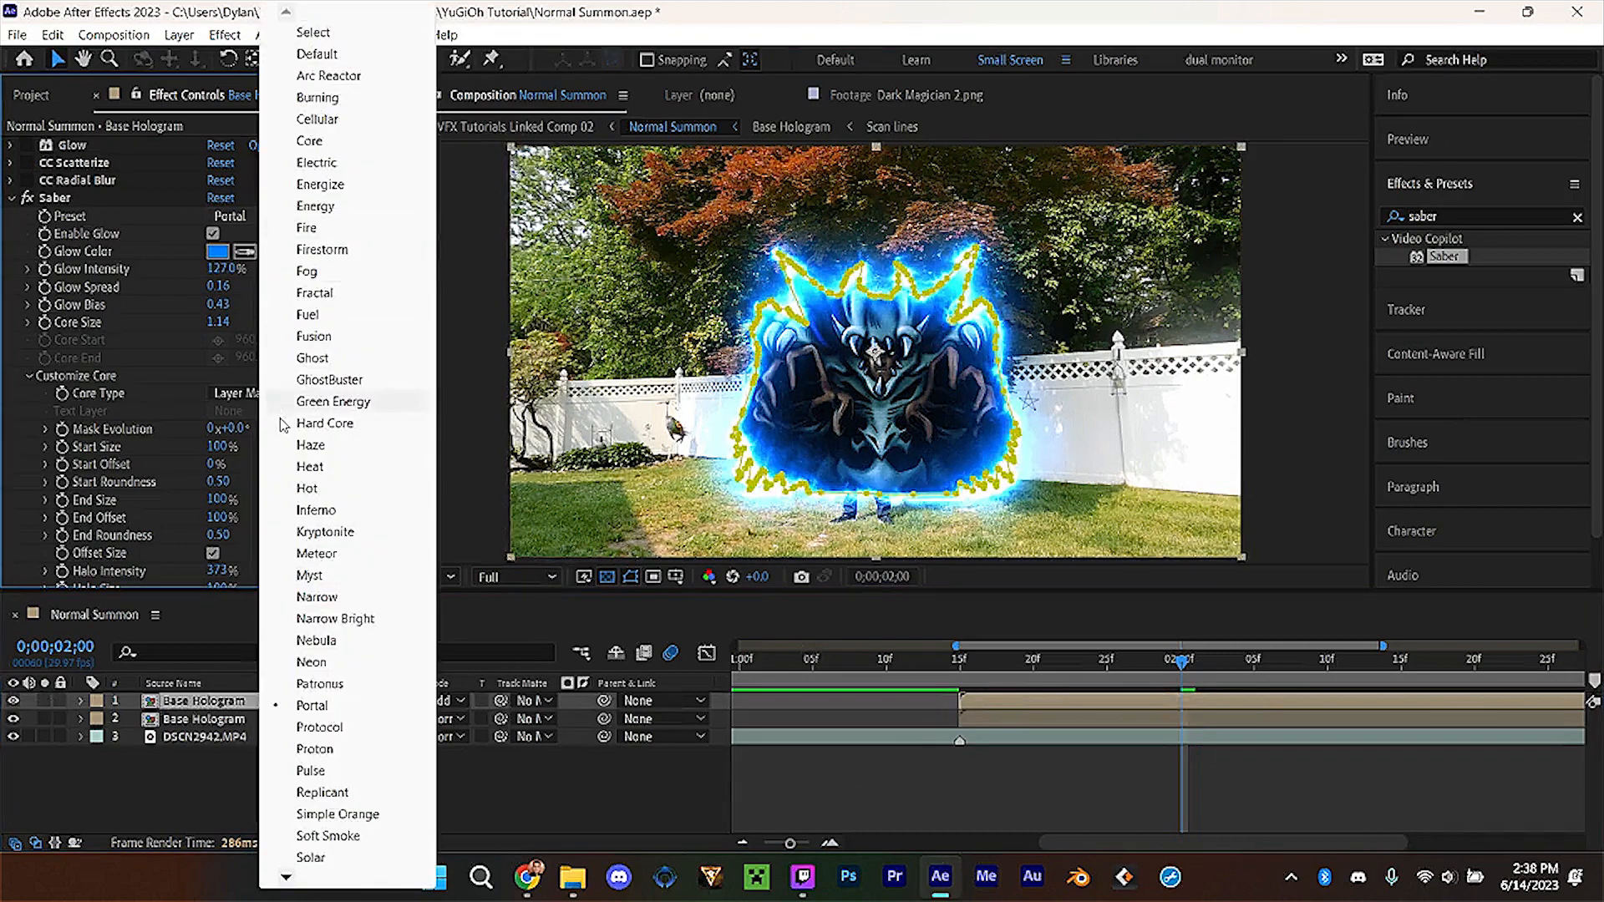
left_click(323, 858)
Set the Saber preset to Fog and preview the outline from 0;00;02;00.
left_click(253, 215)
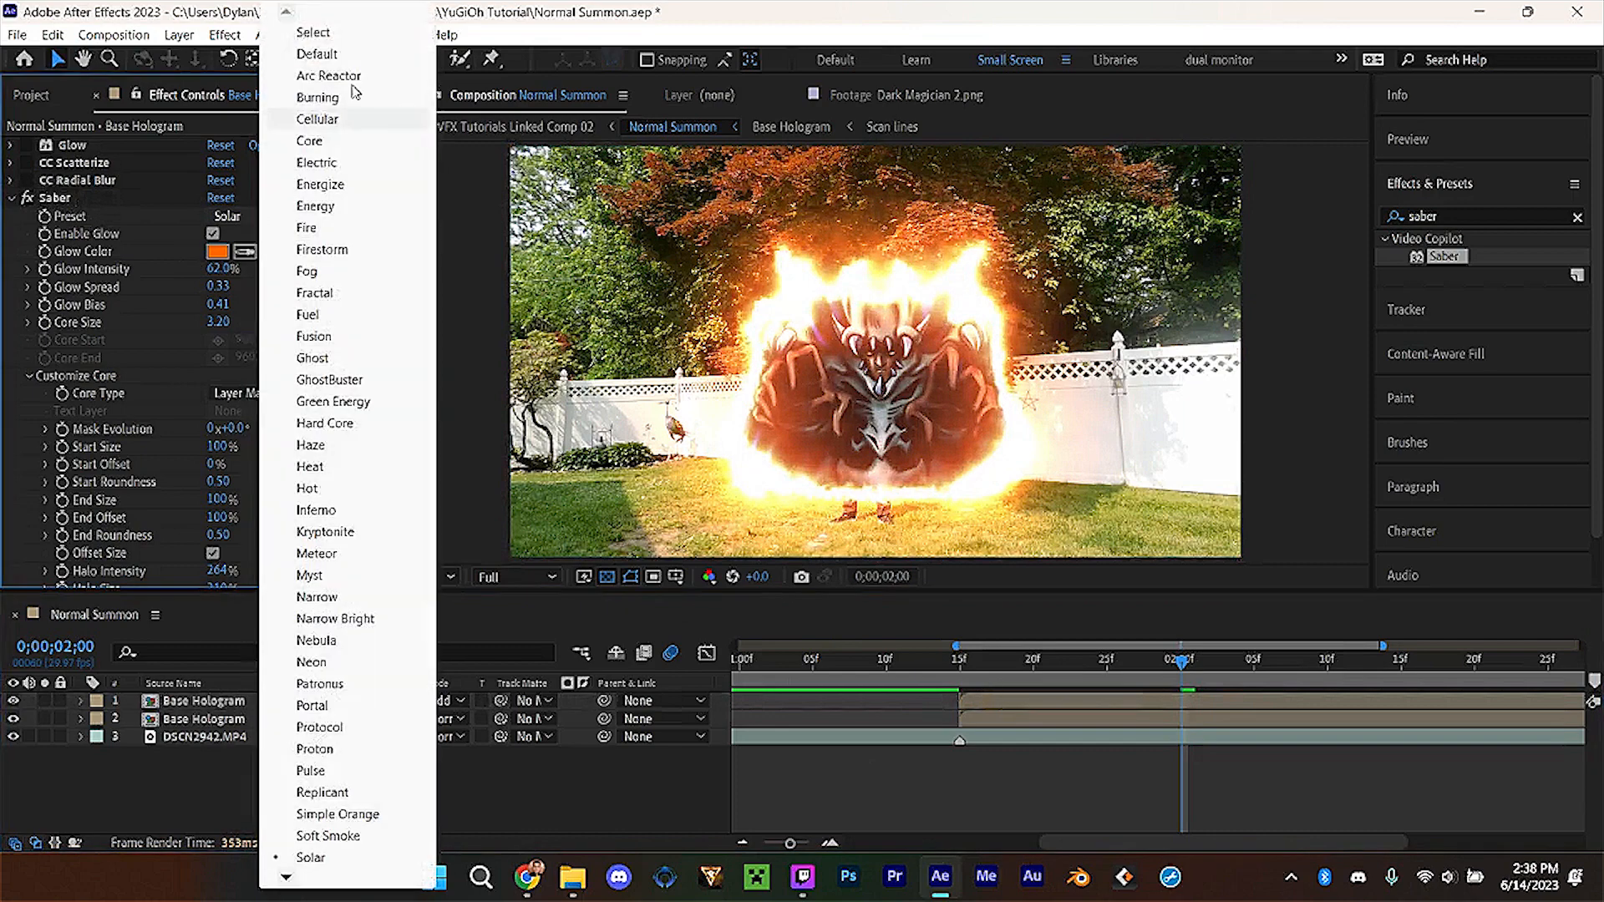
left_click(349, 273)
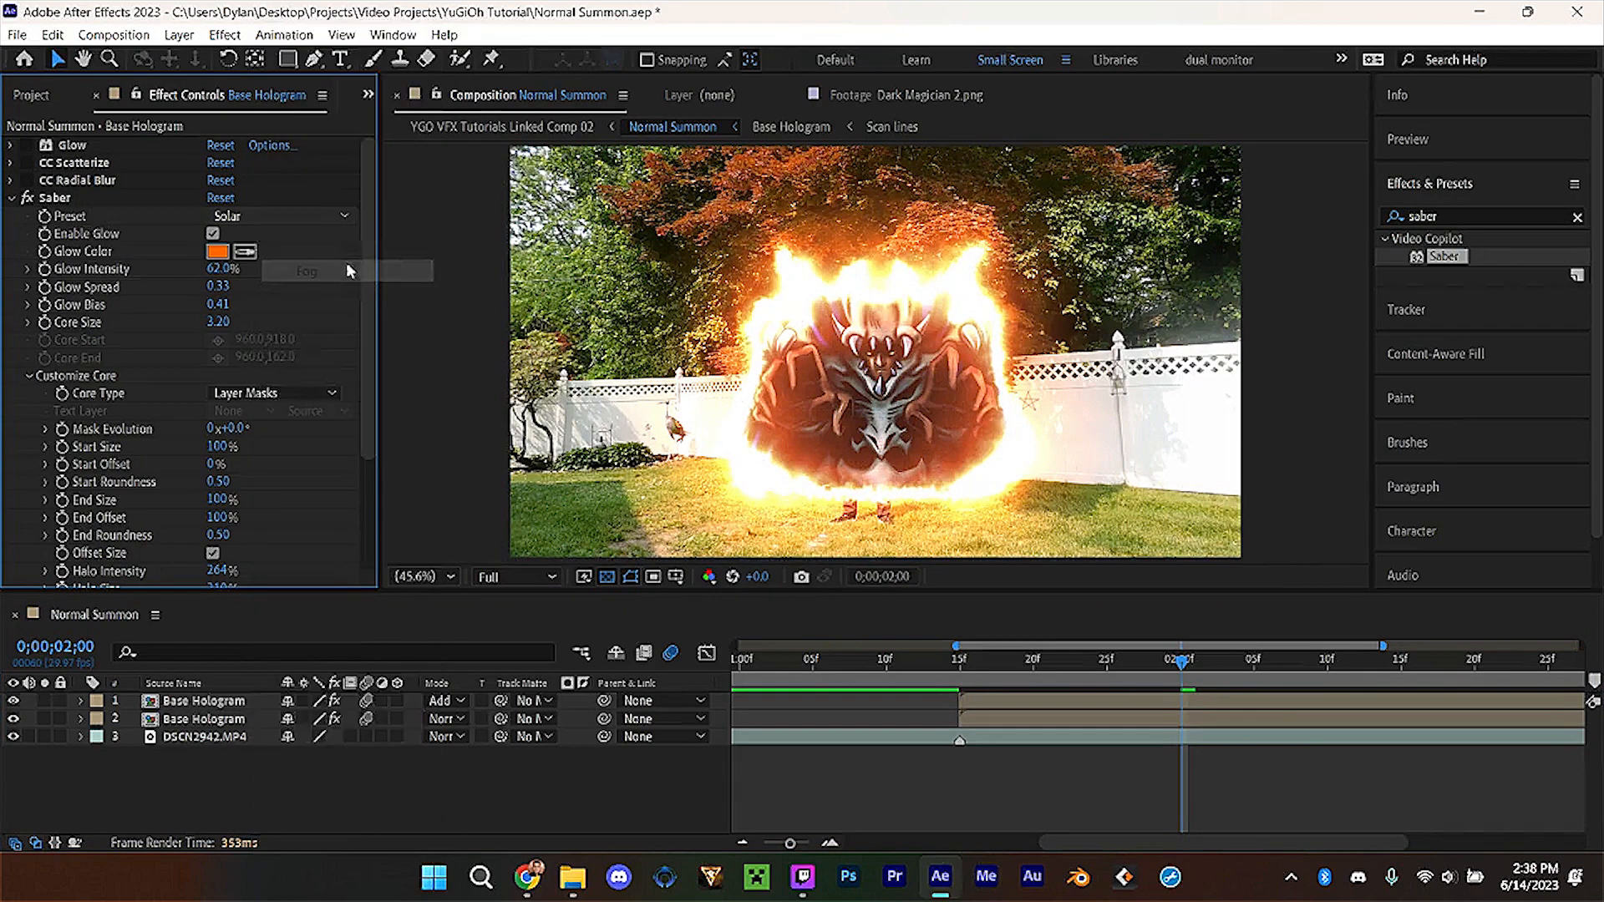
left_click(343, 217)
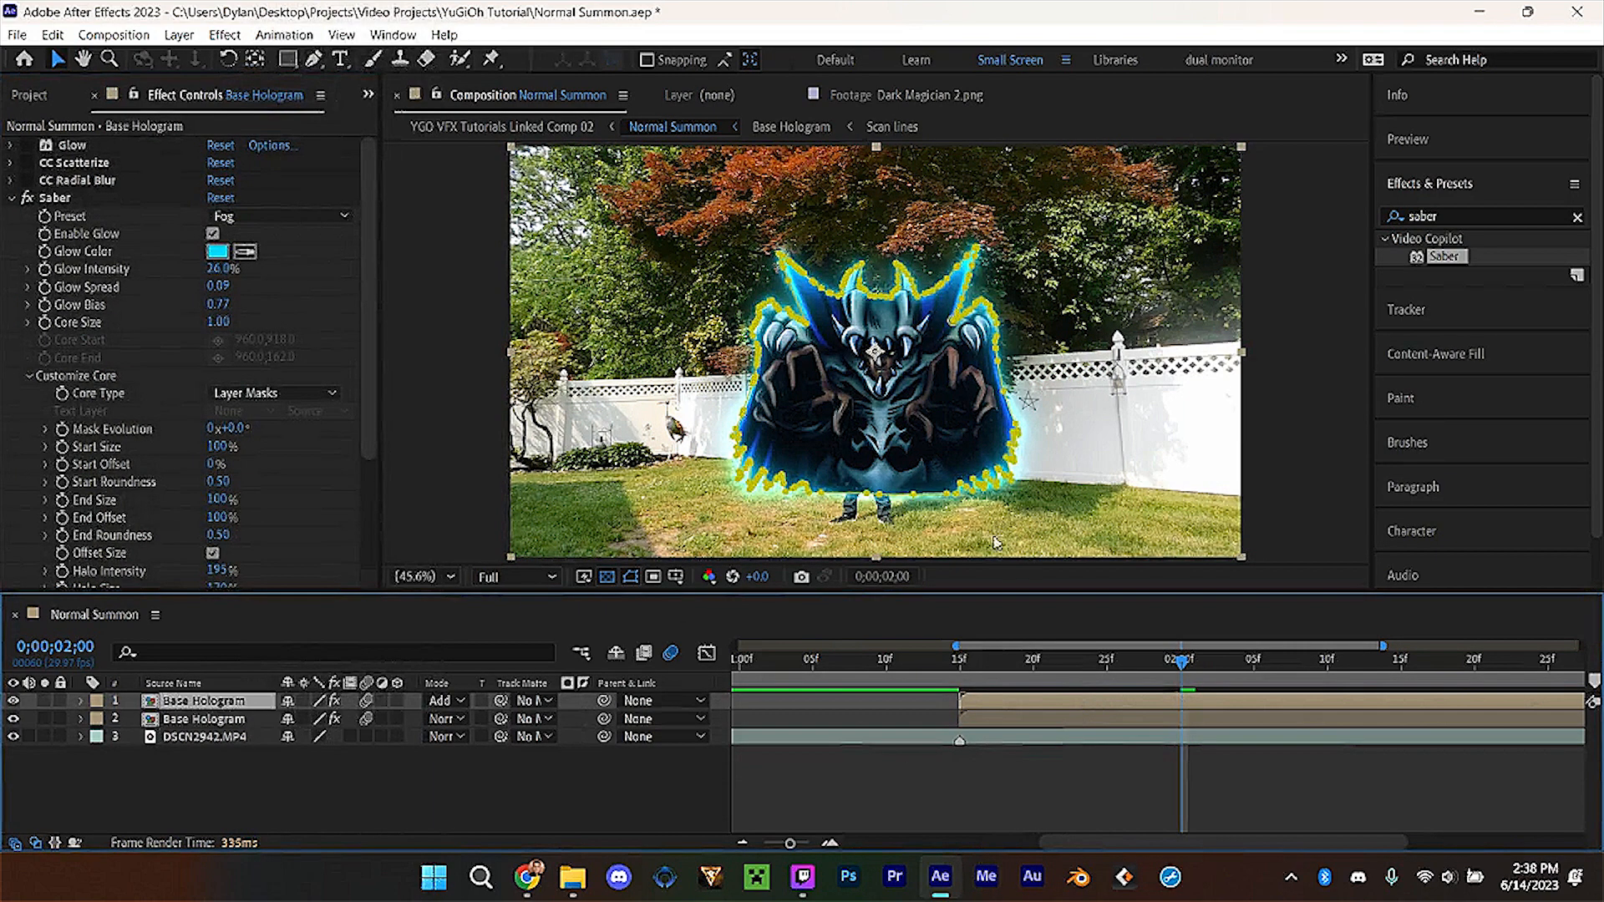
key("space")
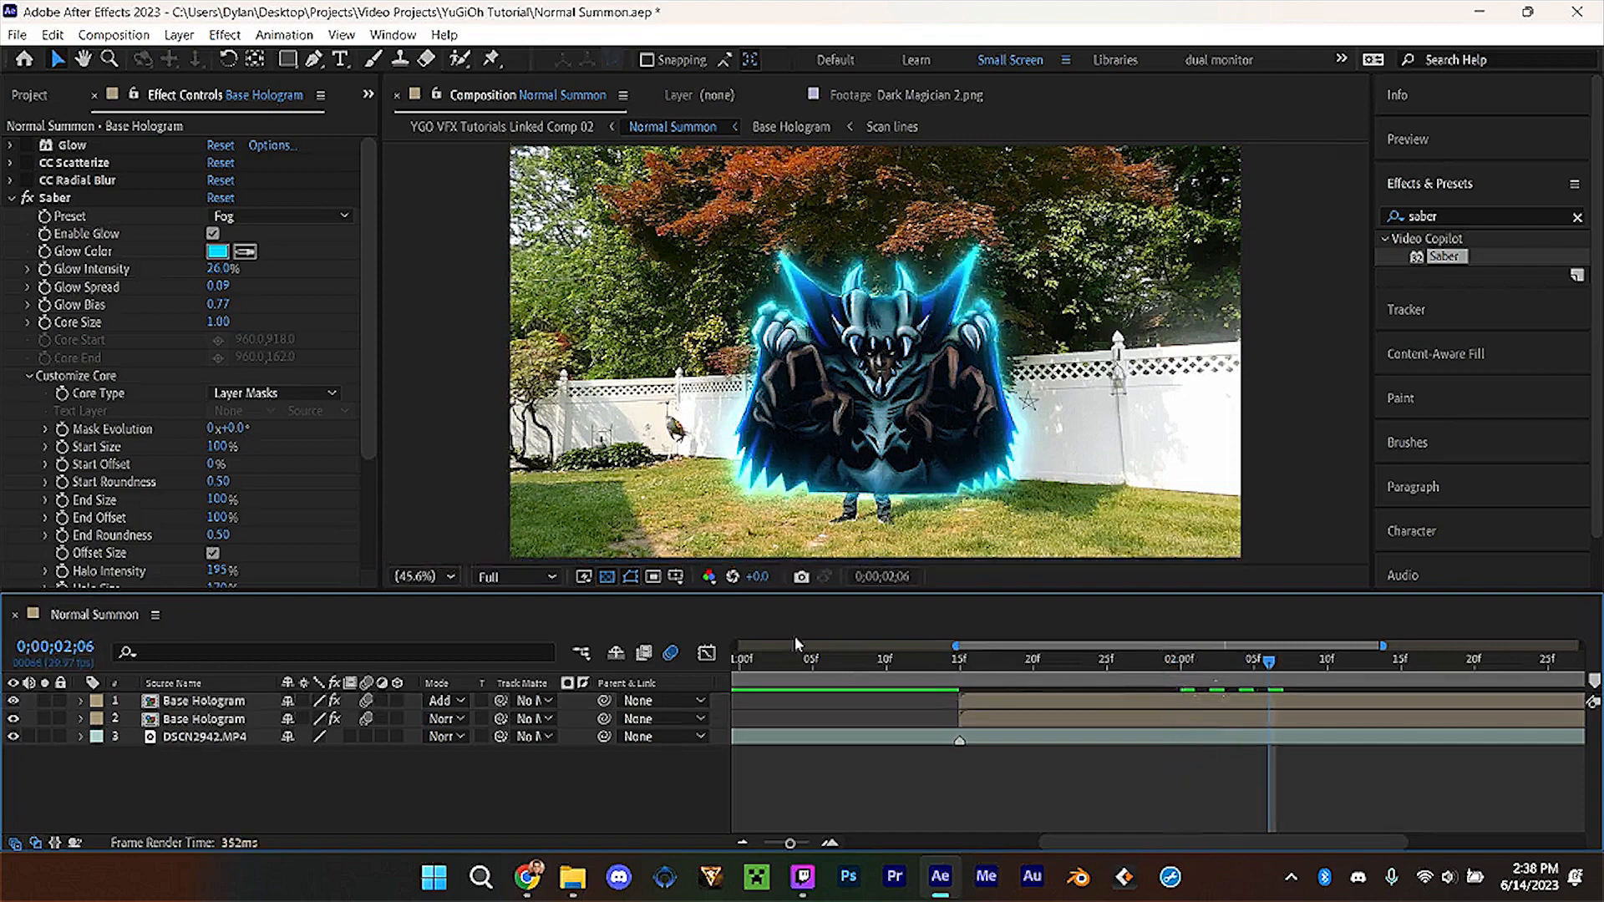
Change Saber's glow color to the blue 016BFF.
left_click(217, 252)
left_click(309, 441)
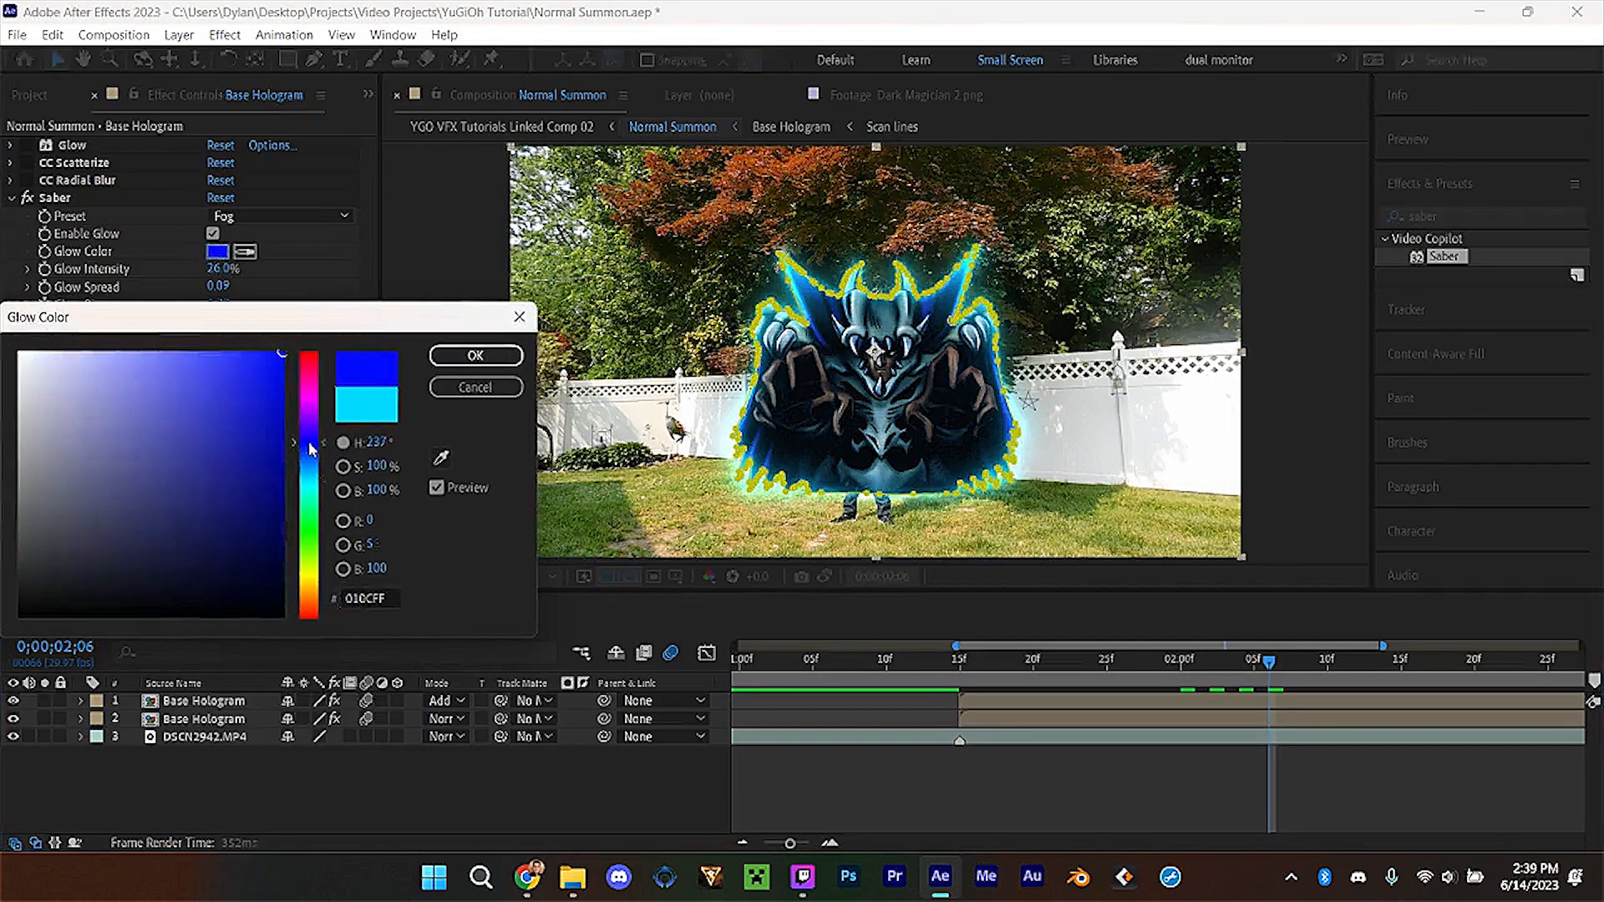
left_click(316, 464)
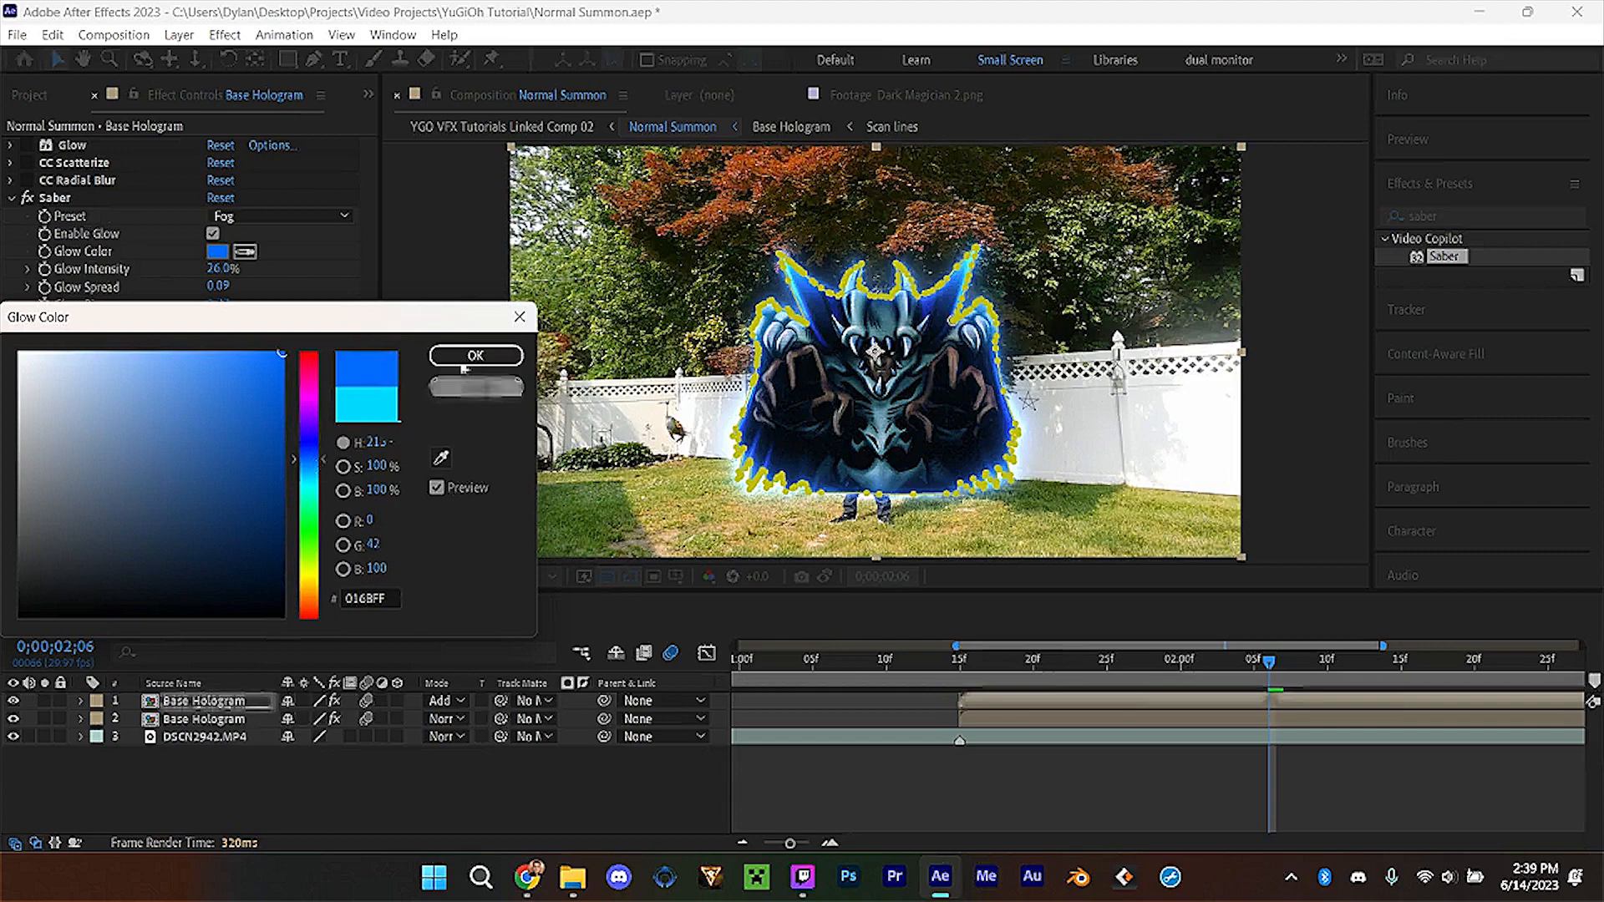
left_click(476, 355)
left_click(829, 787)
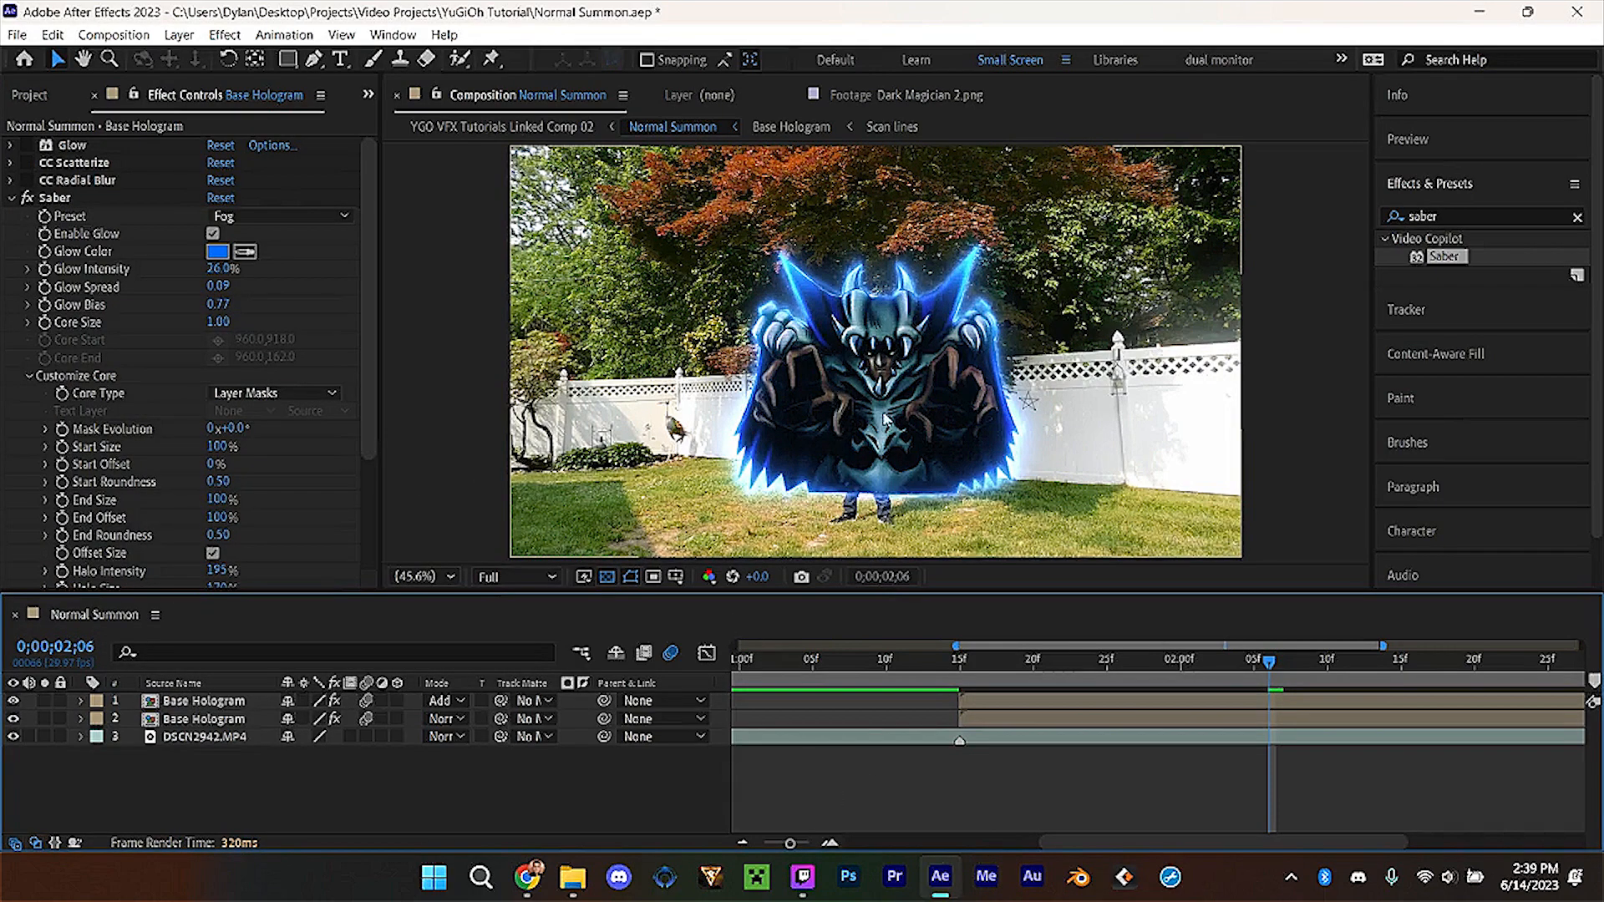
Place Saber above the other effects on the upper Base Hologram layer, re-enable Glow, CC Scatterize and CC Radial Blur, and check the reveal.
left_click(1078, 702)
left_click_drag(974, 662, 1256, 717)
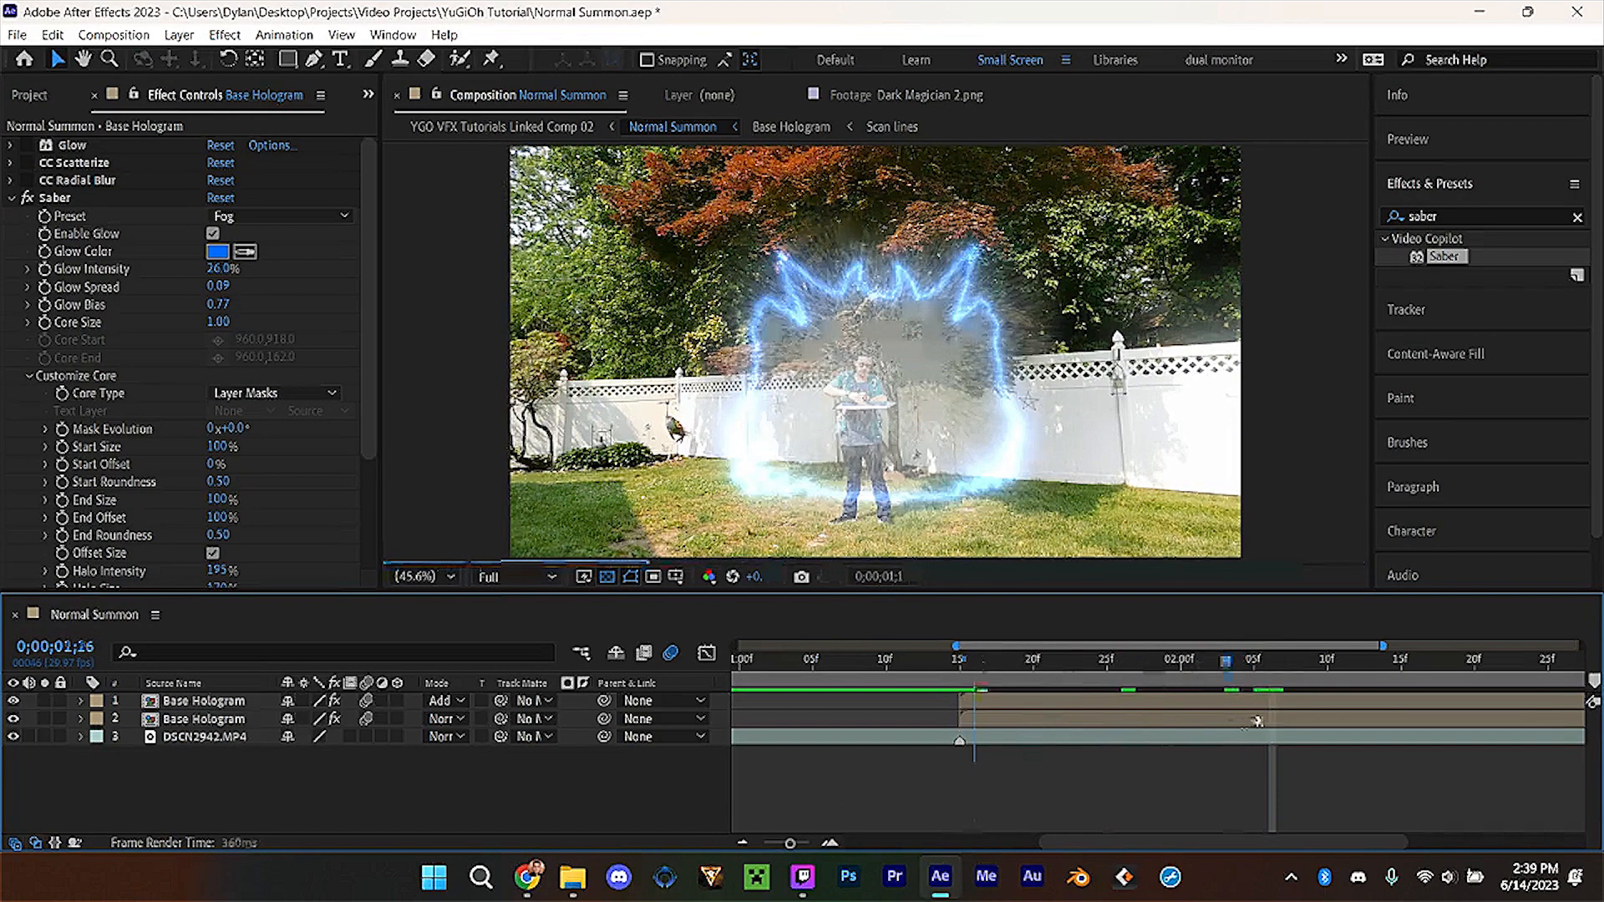
left_click(12, 198)
left_click_drag(51, 198, 33, 140)
left_click(1005, 764)
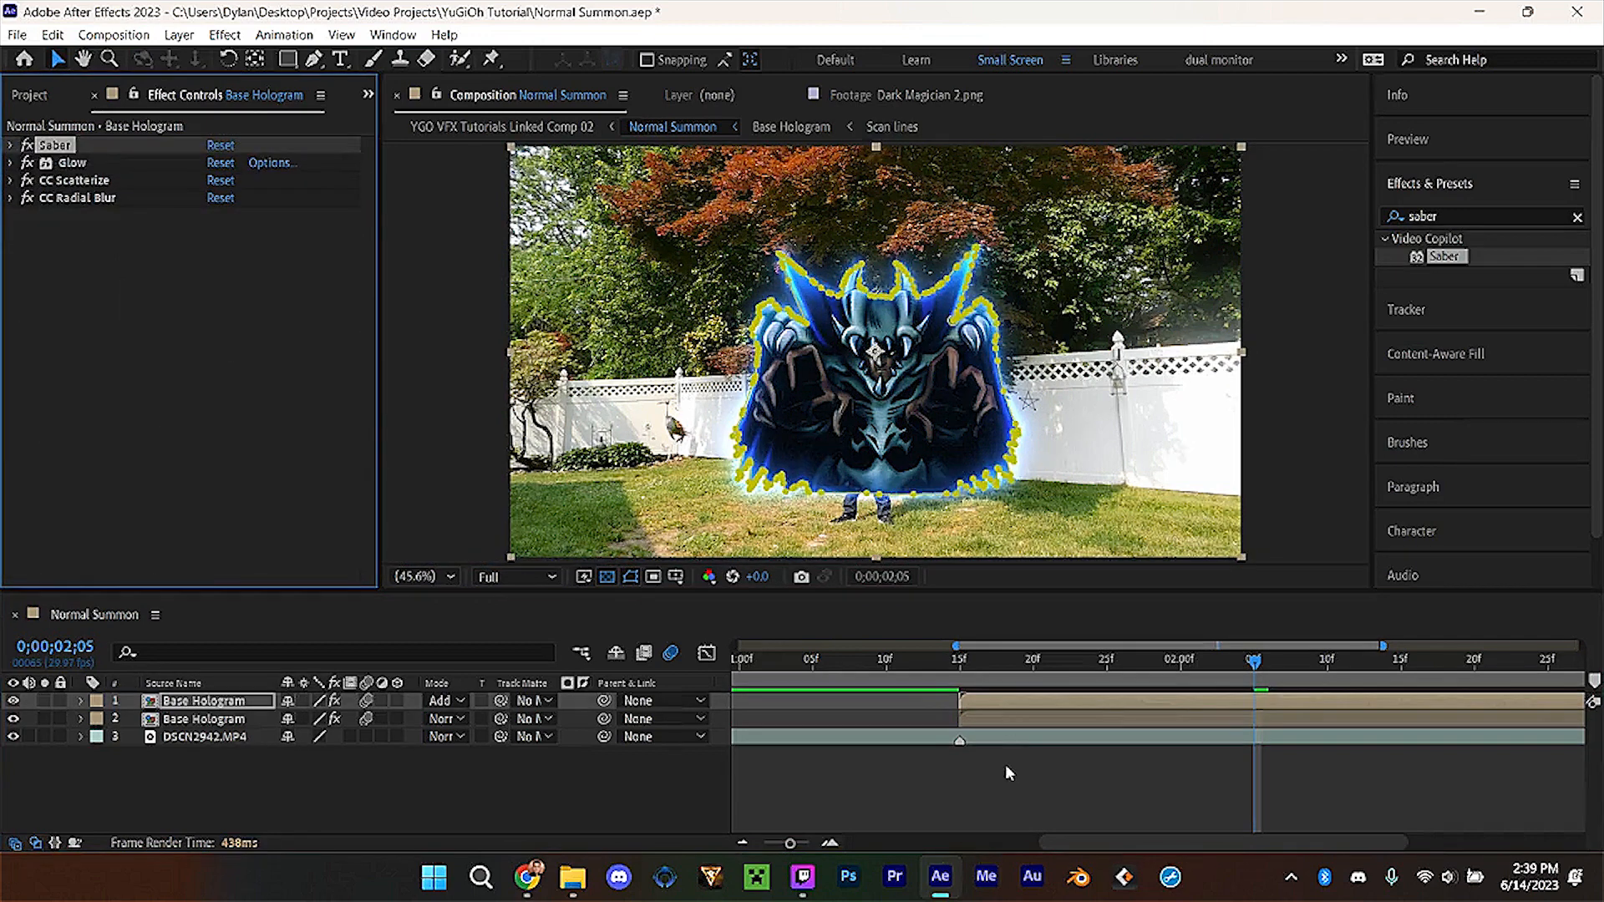
left_click(1005, 660)
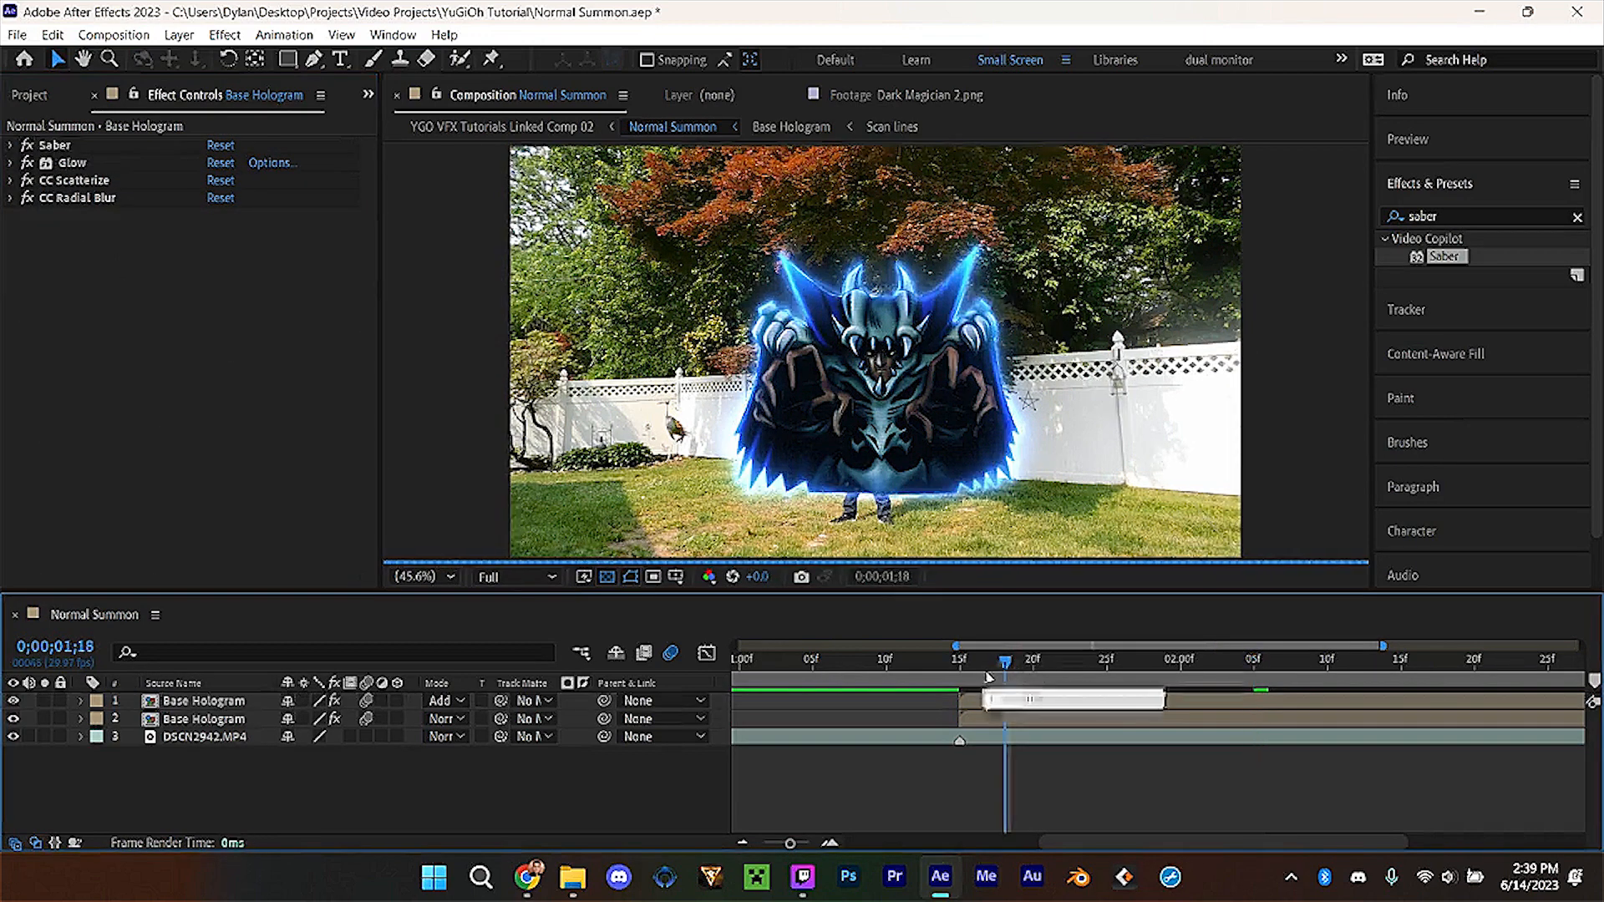
left_click_drag(1000, 662, 978, 673)
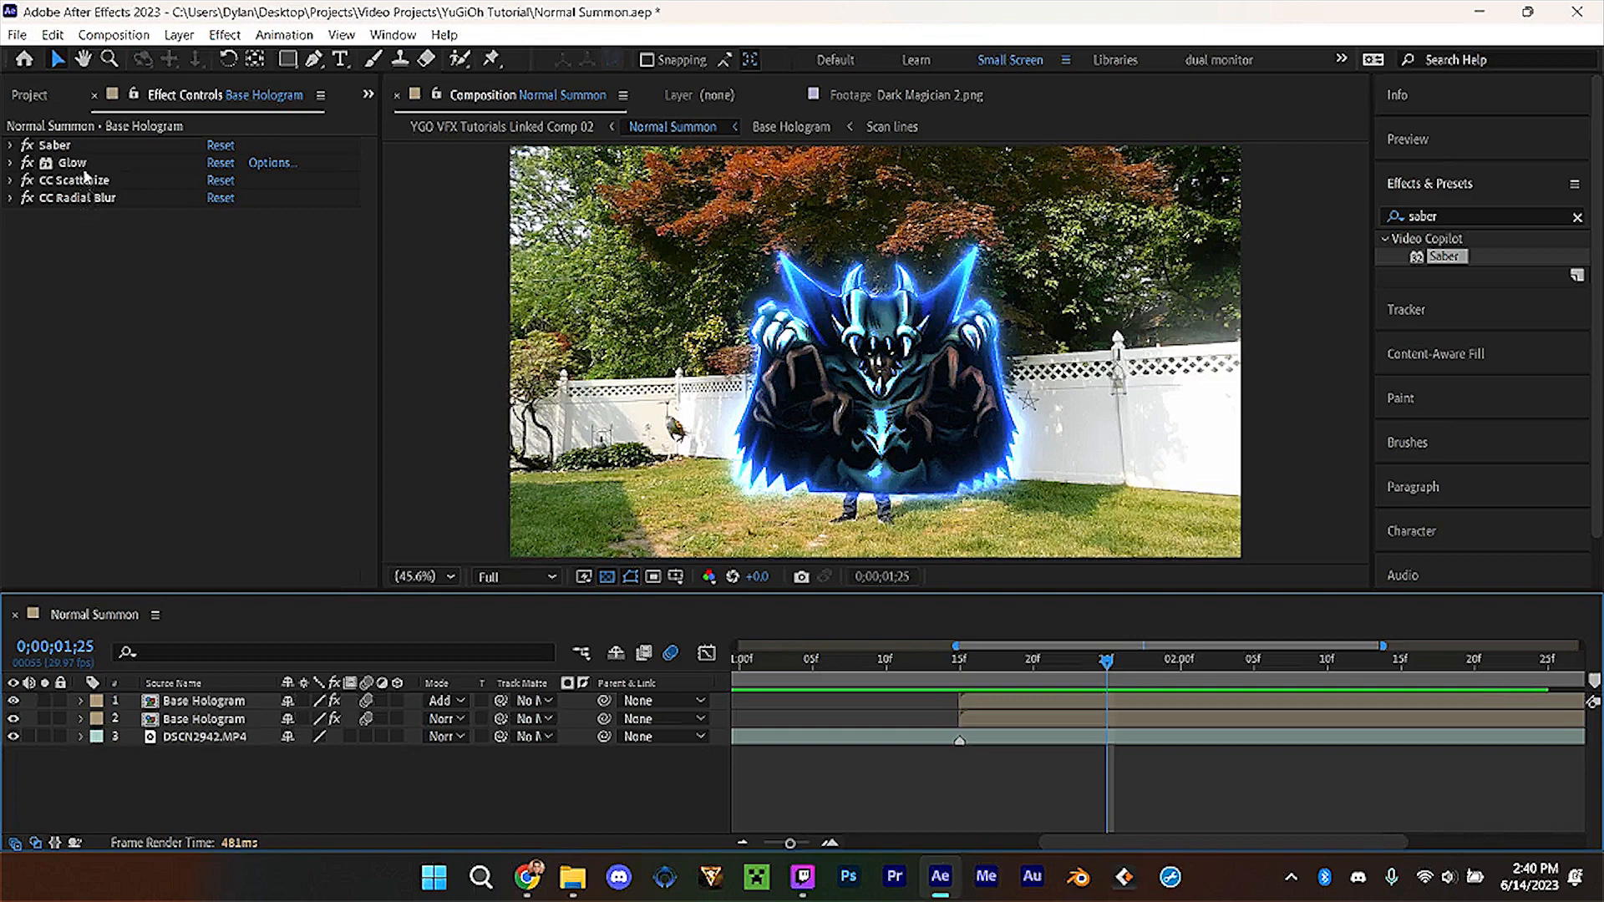
Cut Glow, CC Scatterize and CC Radial Blur from the upper layer and pre-compose it as Base Hologram Comp 1, moving all attributes.
left_click(90, 170)
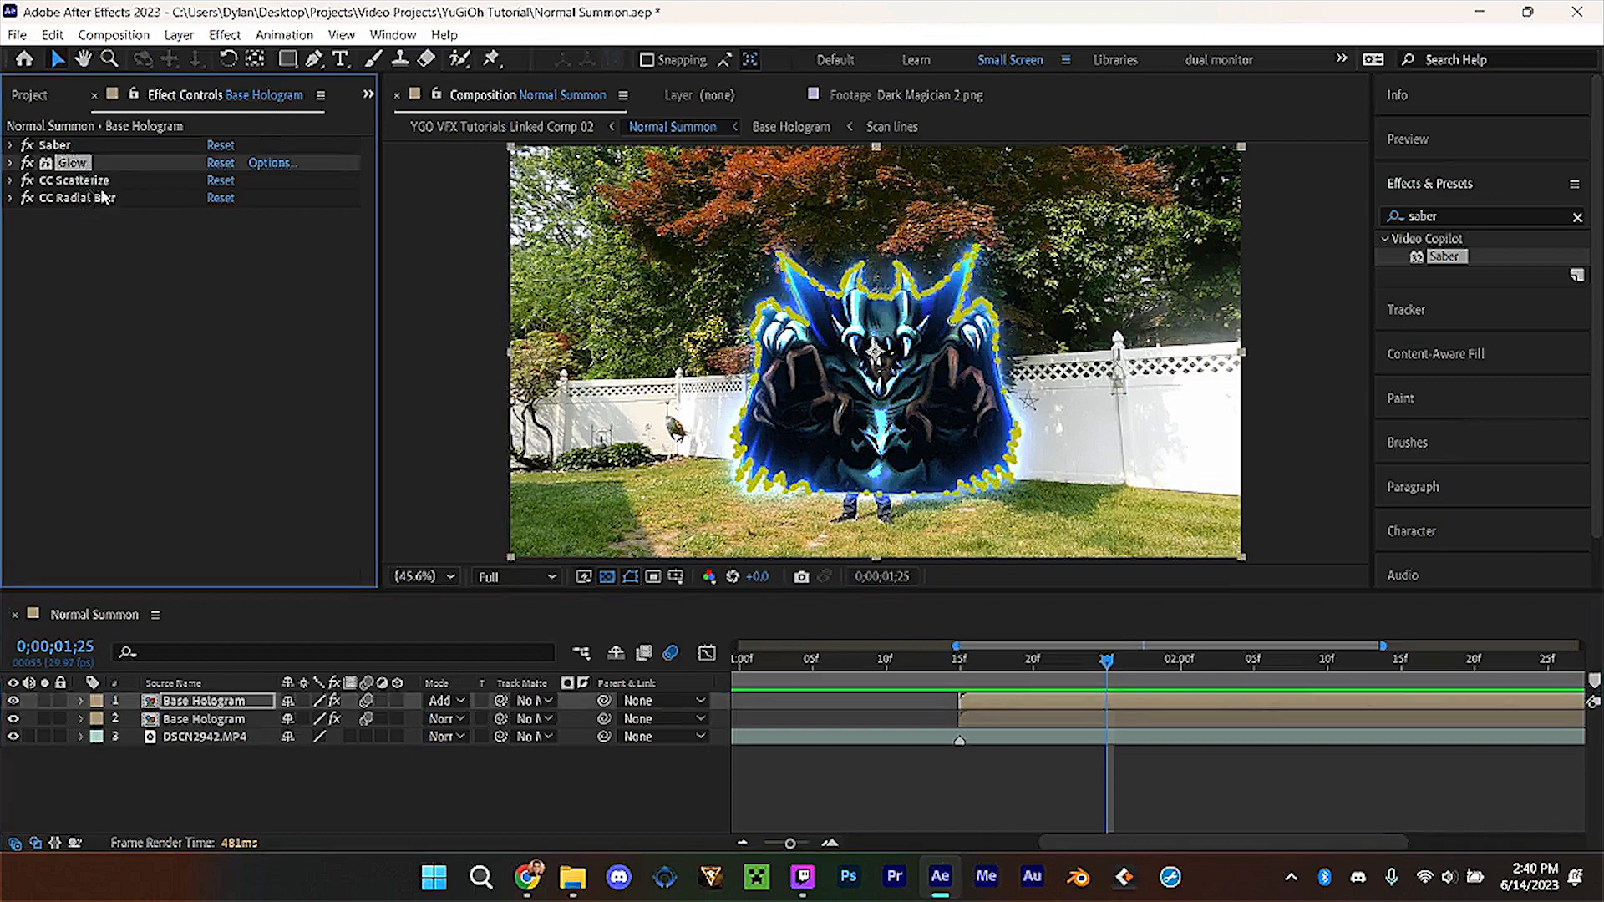
left_click(102, 199, "shift")
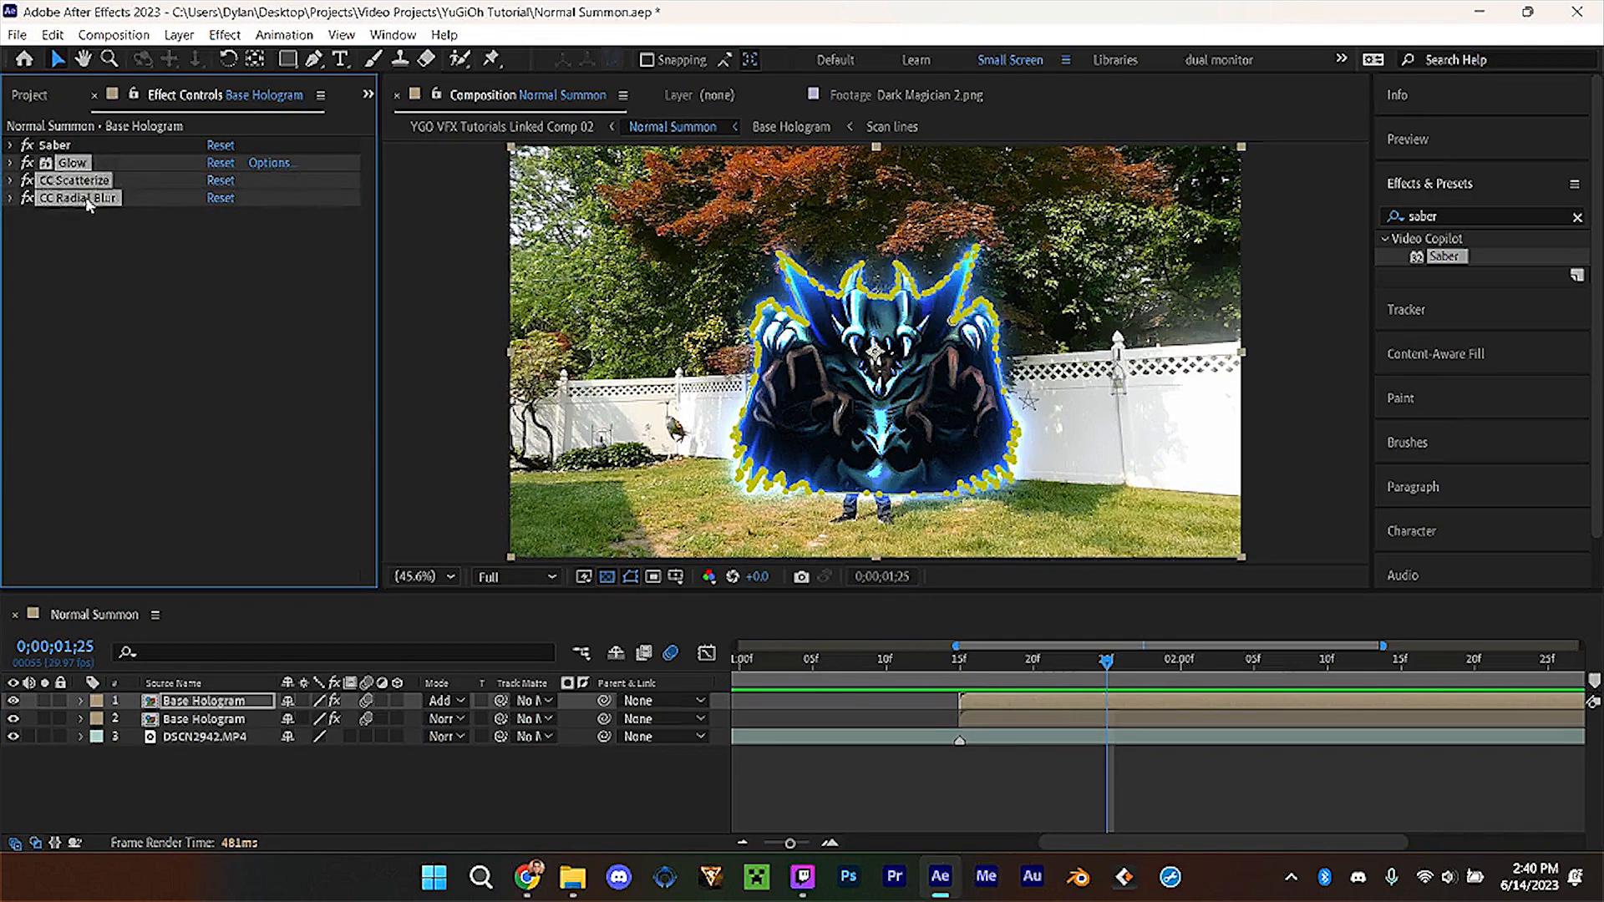
key("Delete")
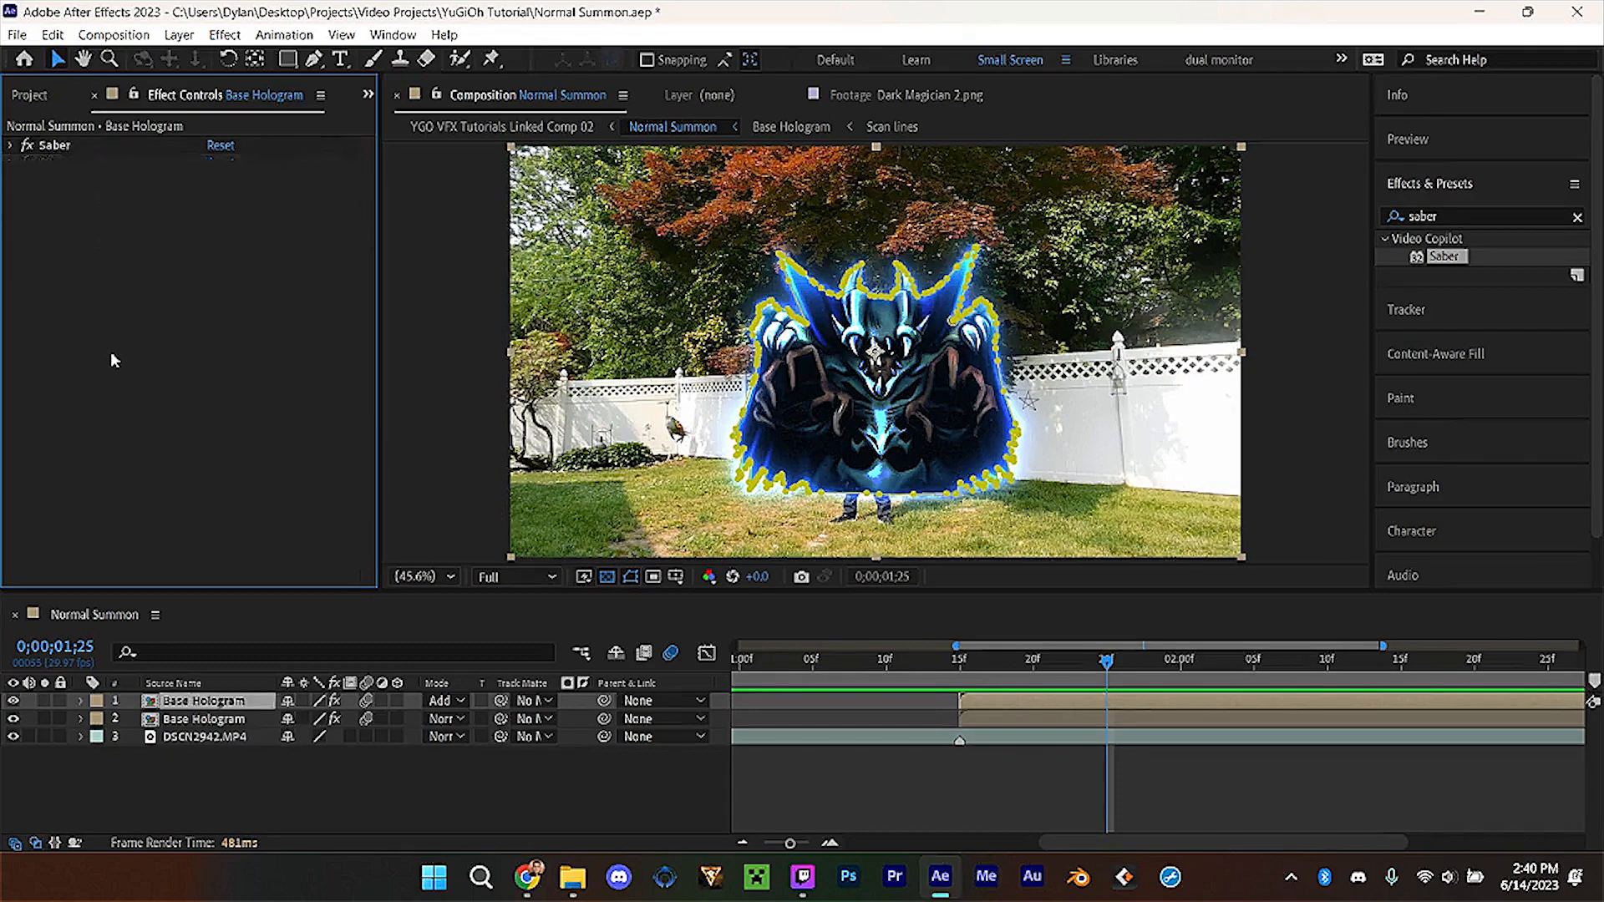
key("ctrl+shift+c")
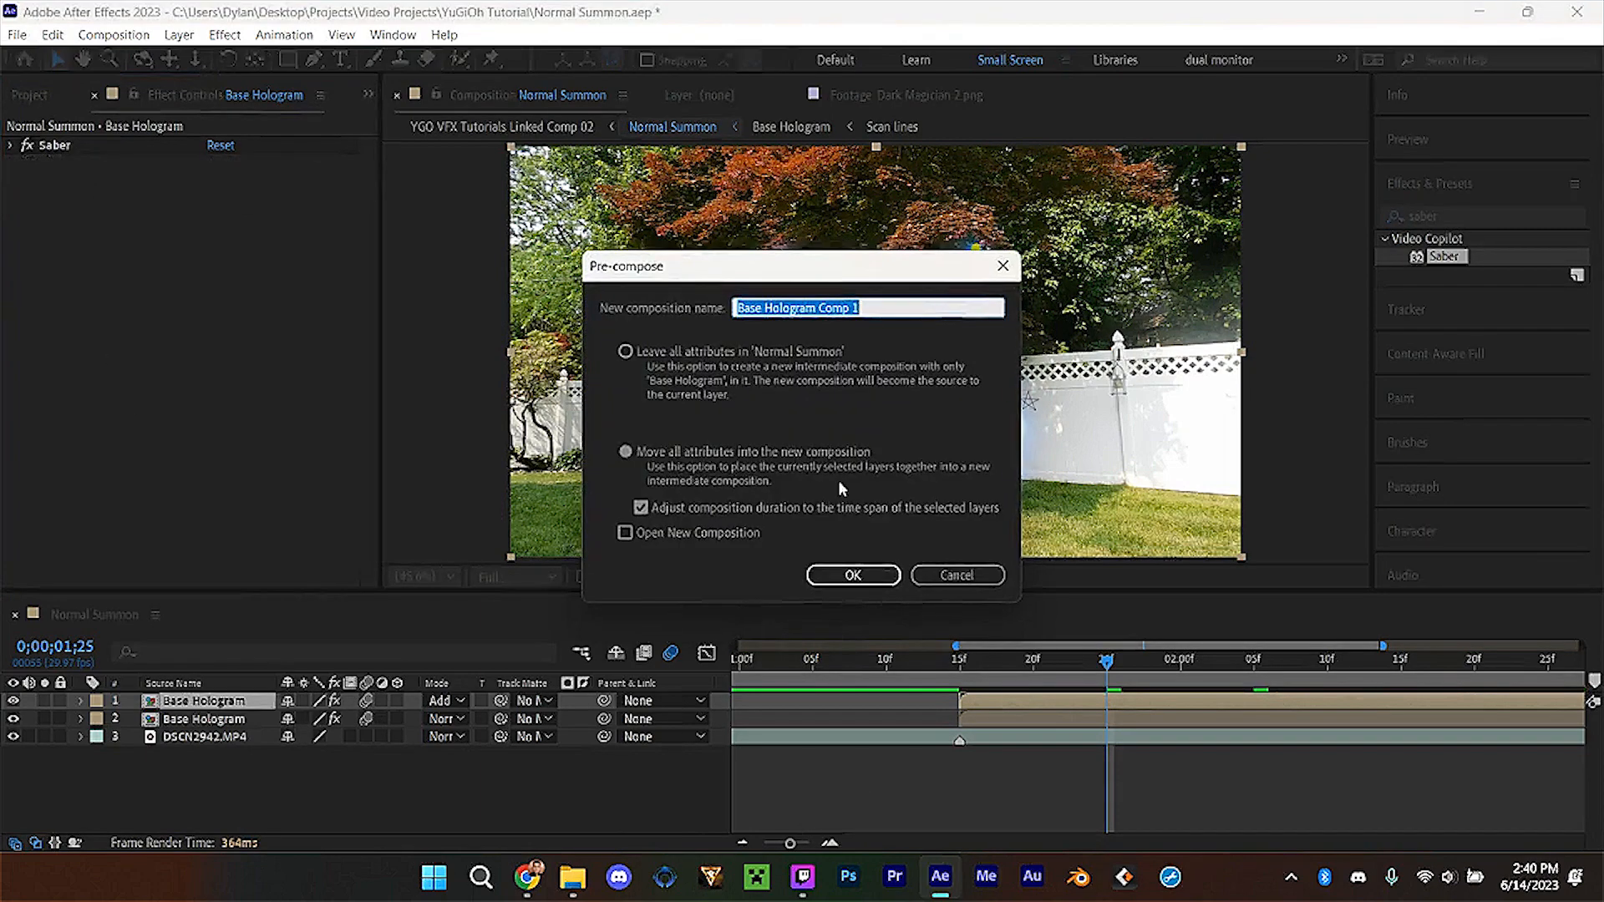
left_click(839, 576)
Paste the cut effects onto Base Hologram Comp 1 at 0;00;01;15, set its blending mode to Add, and check the reveal.
left_click(975, 661)
key("Page_Up")
key("ctrl+v")
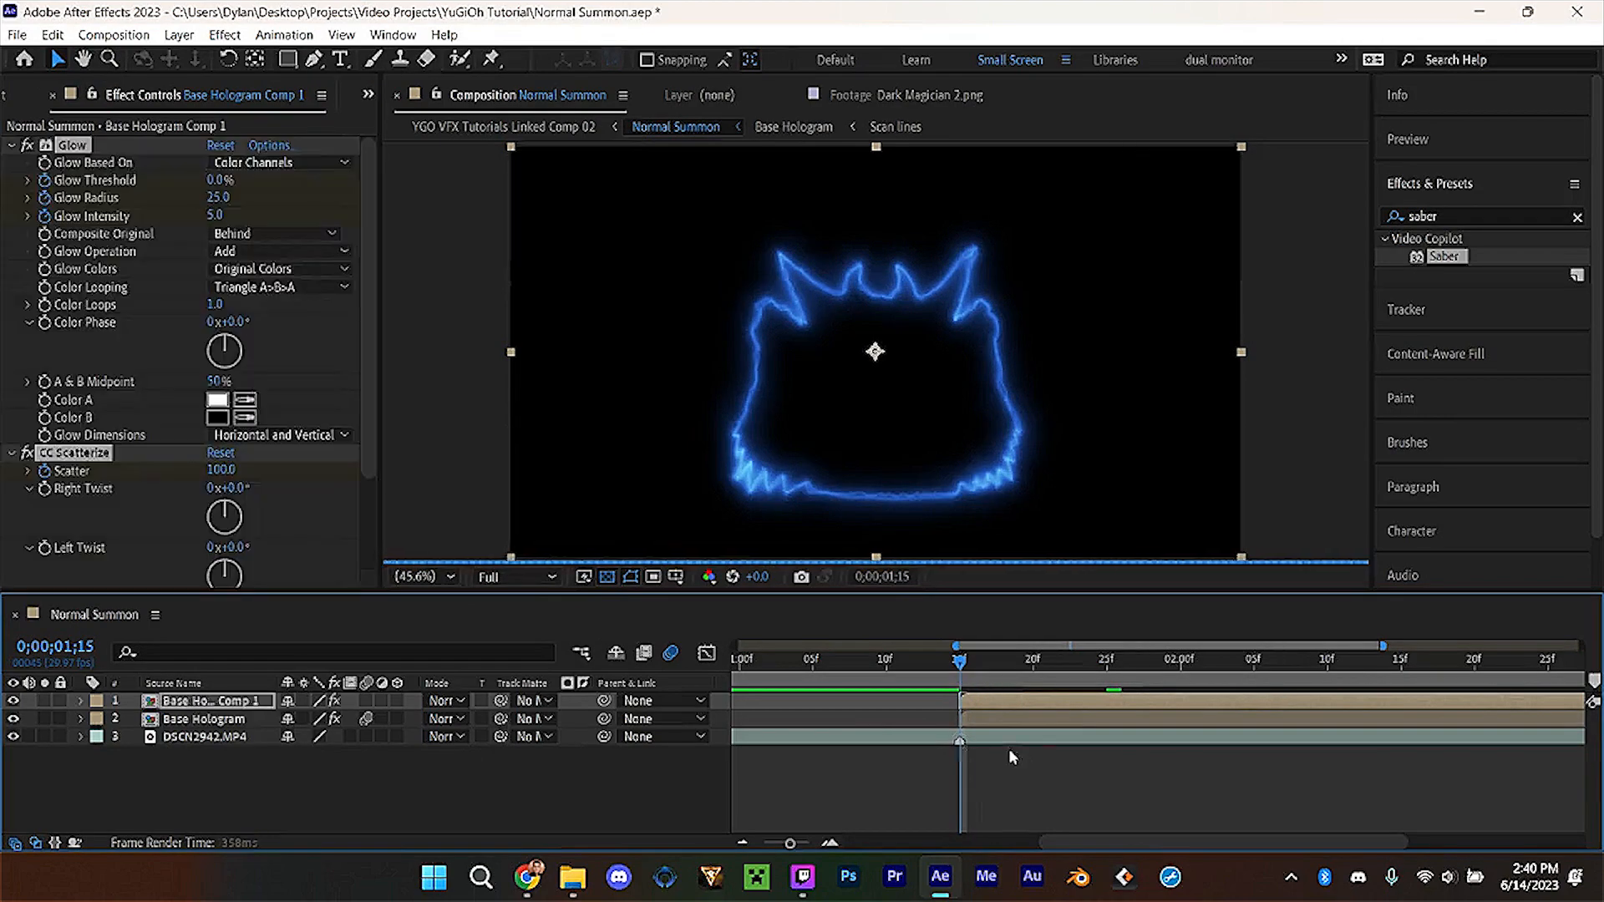
left_click(447, 700)
left_click(518, 301)
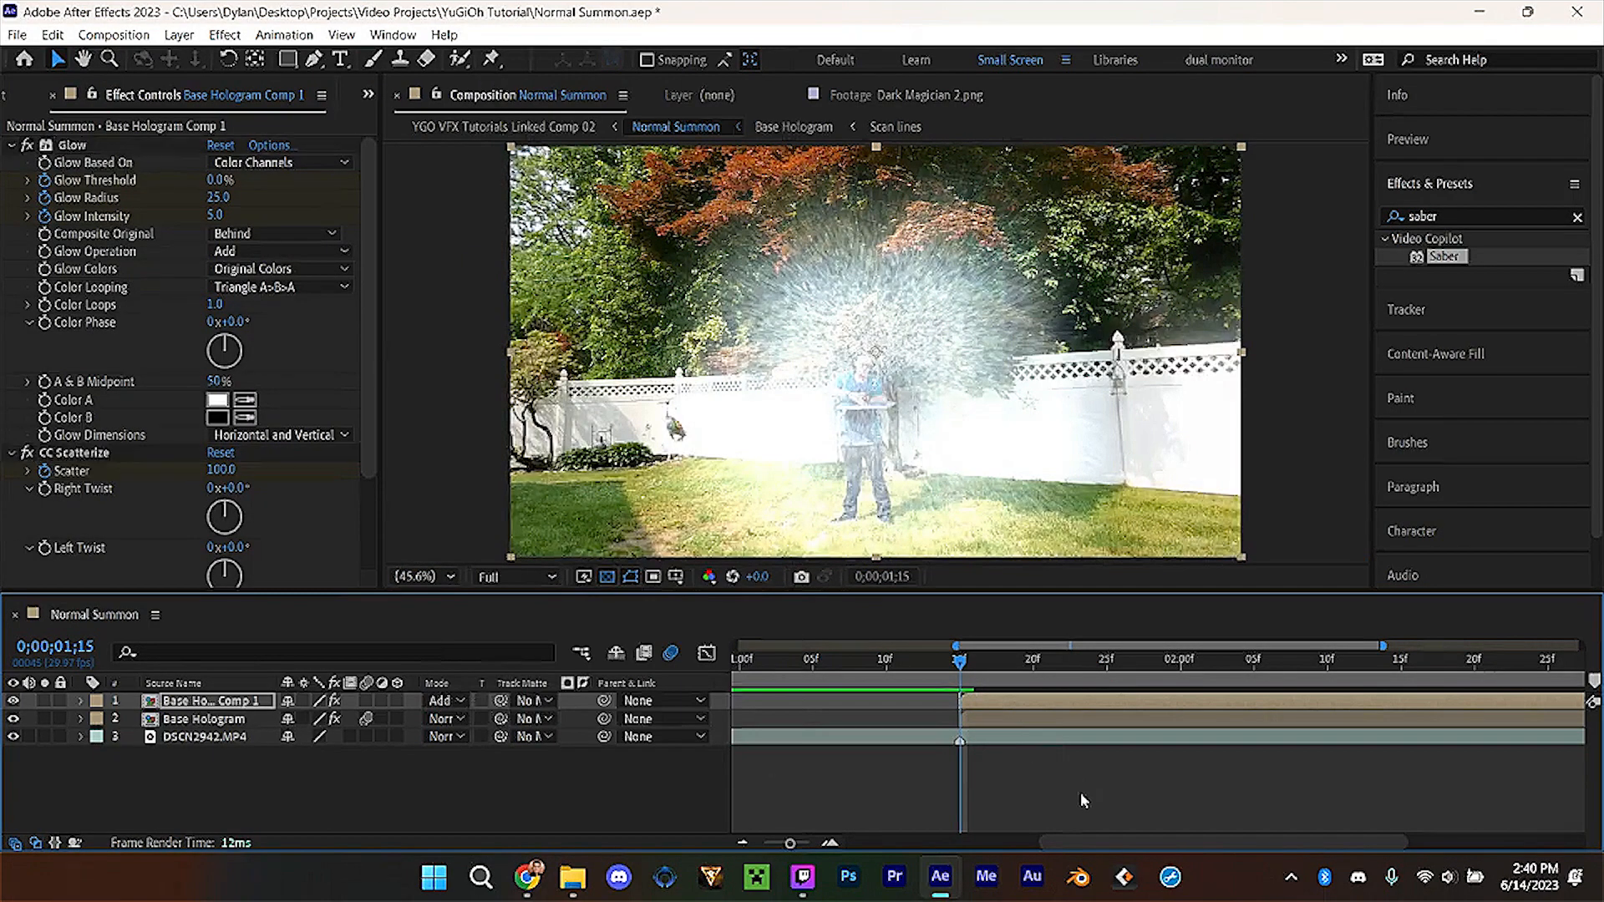
left_click(1150, 660)
left_click_drag(1151, 664, 1067, 678)
left_click(1040, 703)
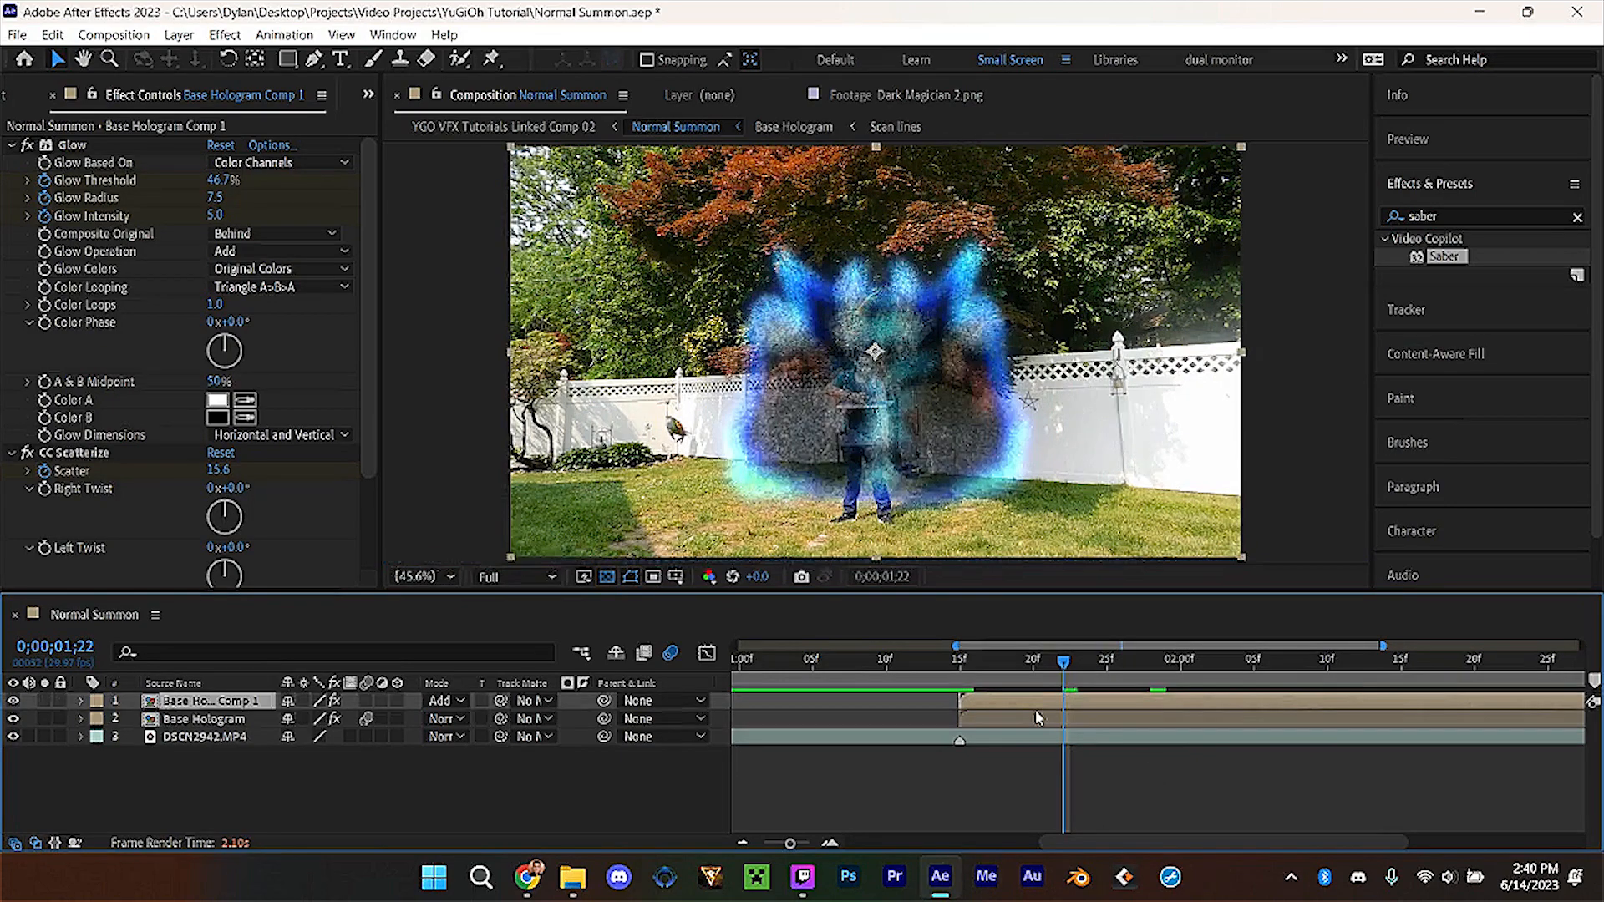
Draw a large circular mask around the monster on Base Hologram Comp 1 at the 0;00;01;25 keyframe and center it on the figure.
left_click(1035, 717)
key("u")
key("k")
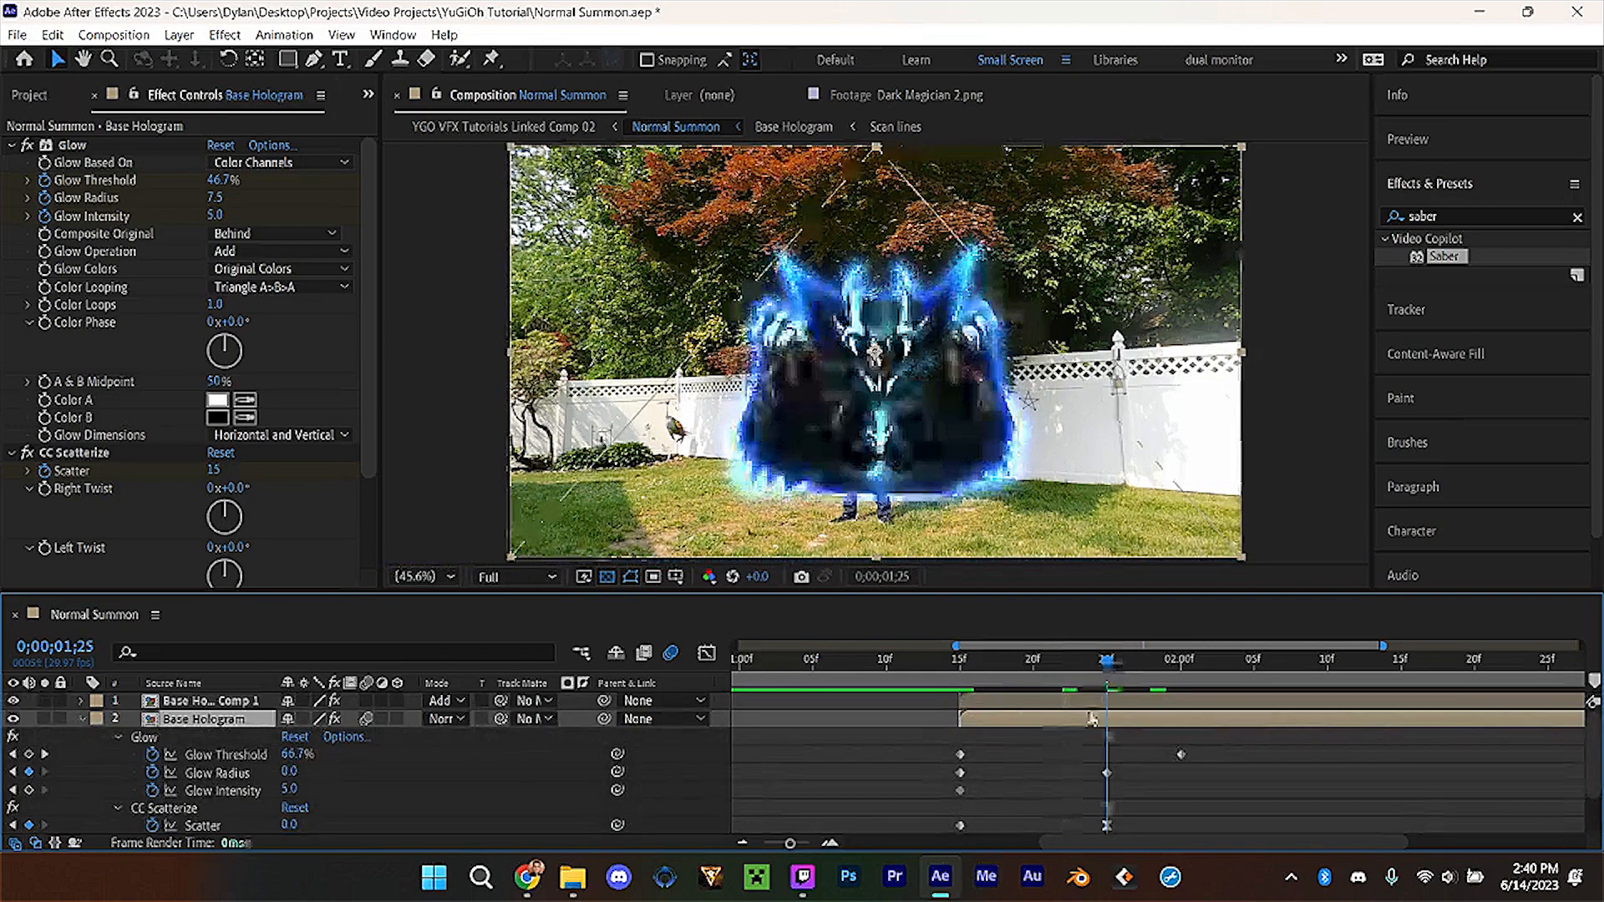
key("u")
left_click(1128, 703)
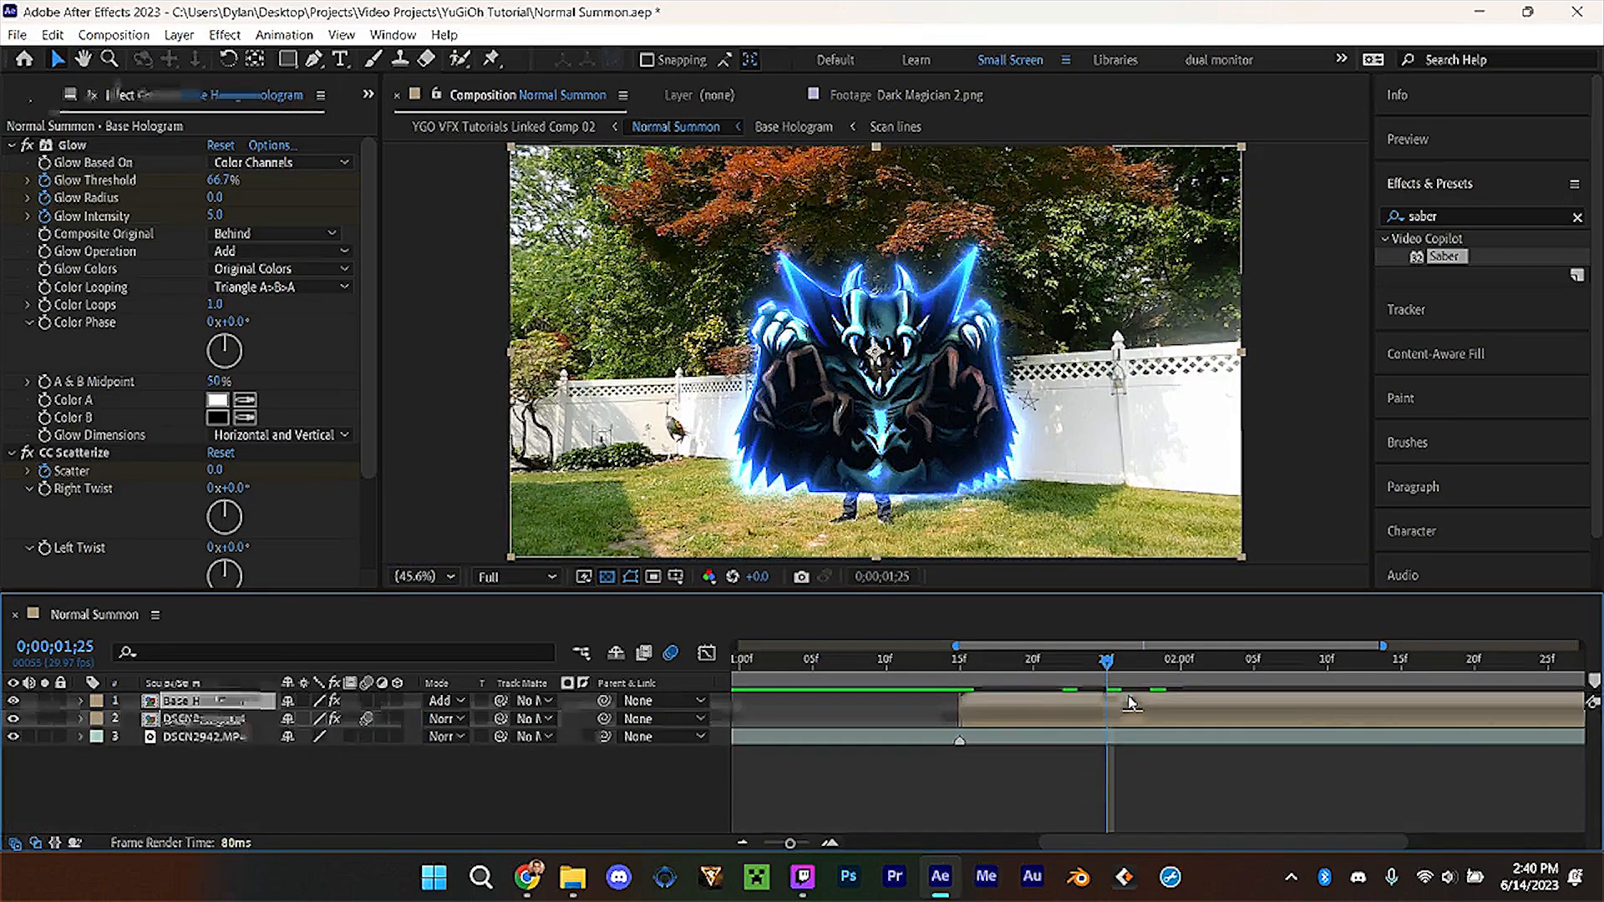
left_click(294, 70)
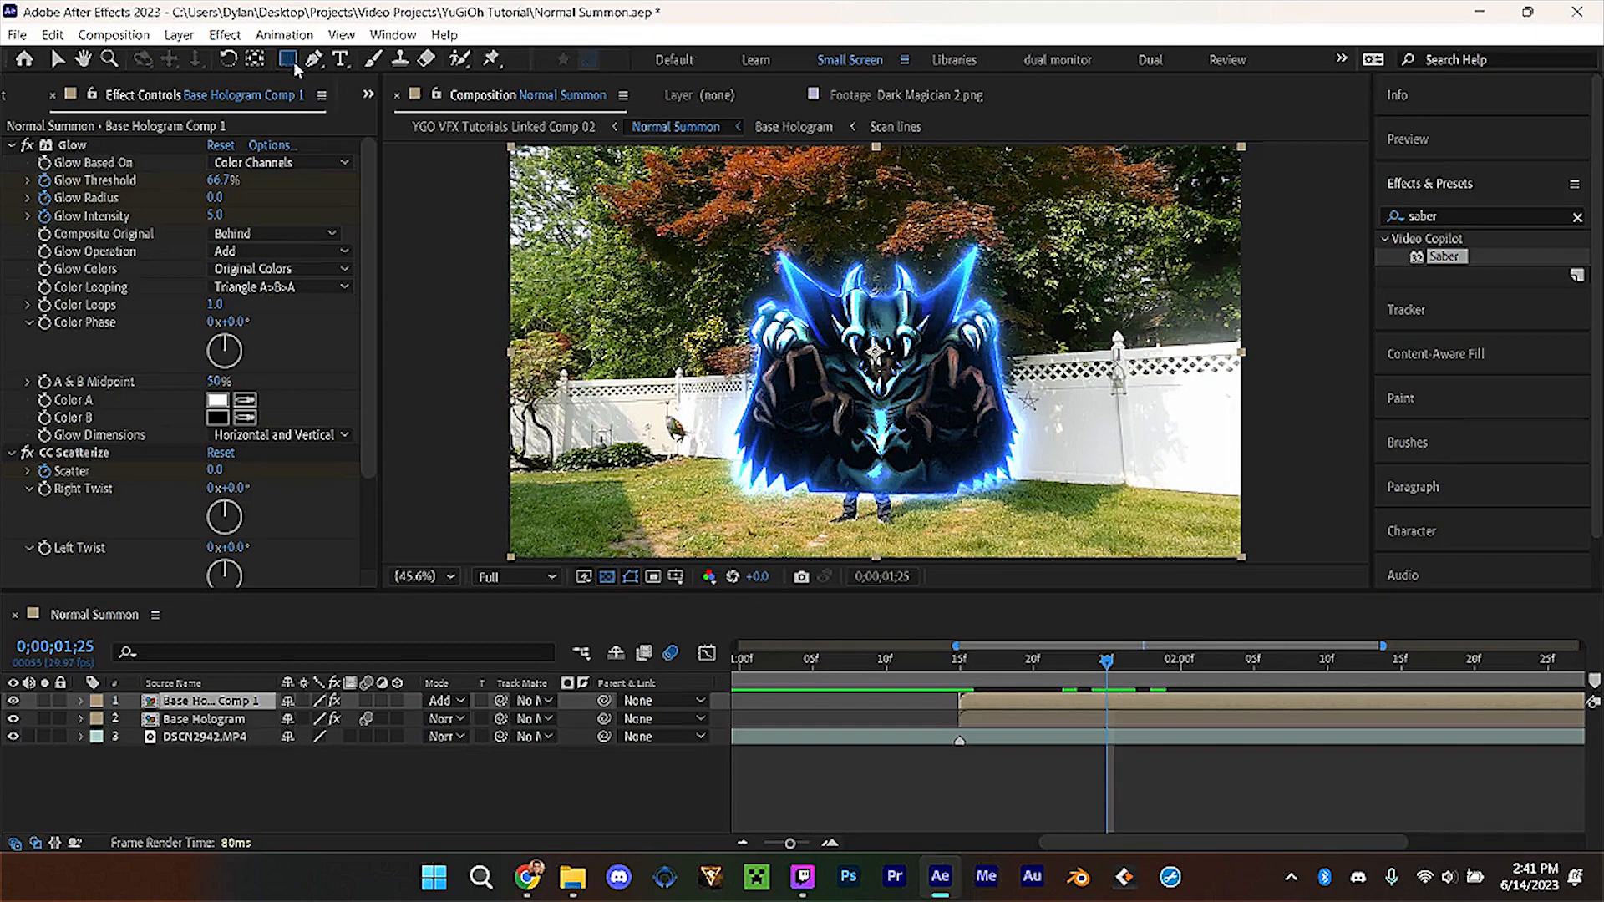
left_click_drag(294, 70, 332, 105)
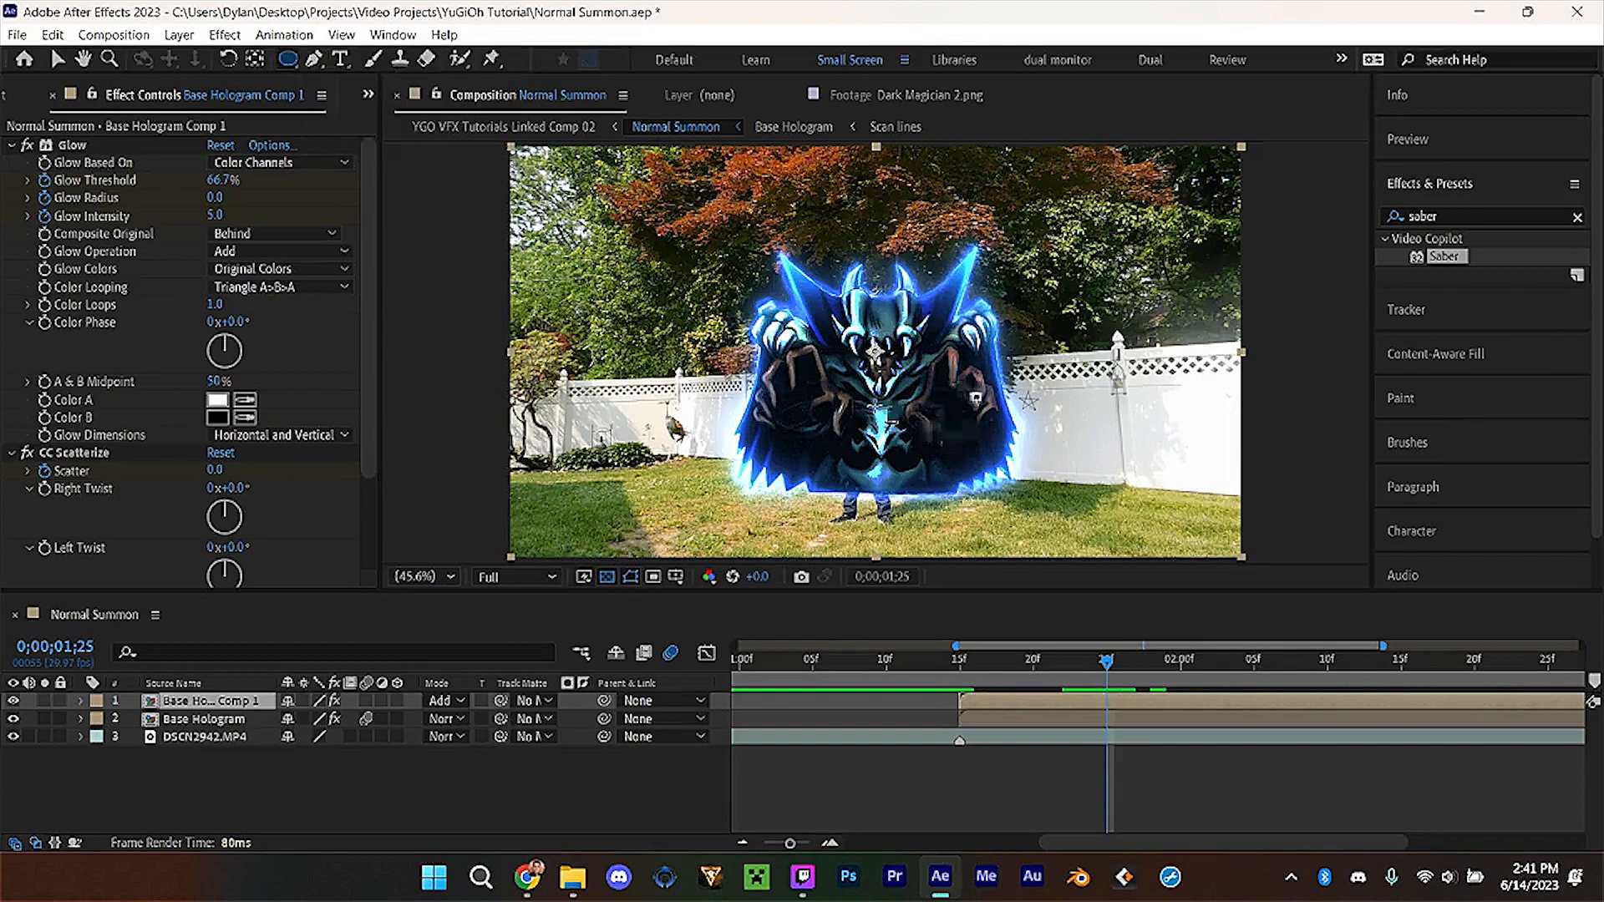
left_click_drag(1101, 203, 660, 569)
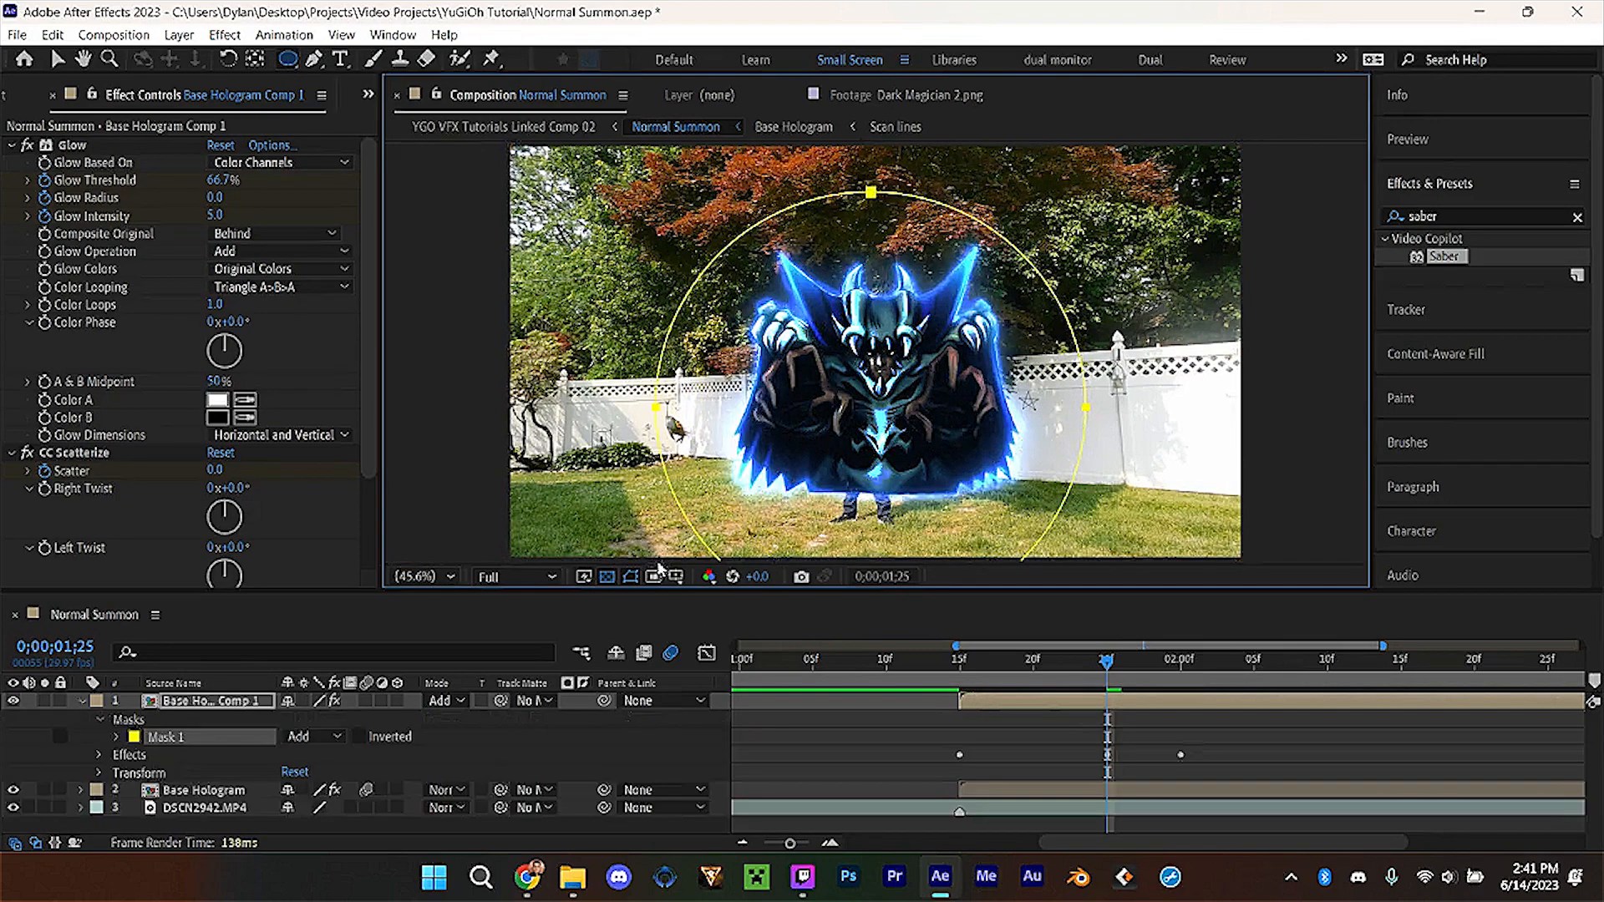
left_click_drag(1088, 398, 1091, 393)
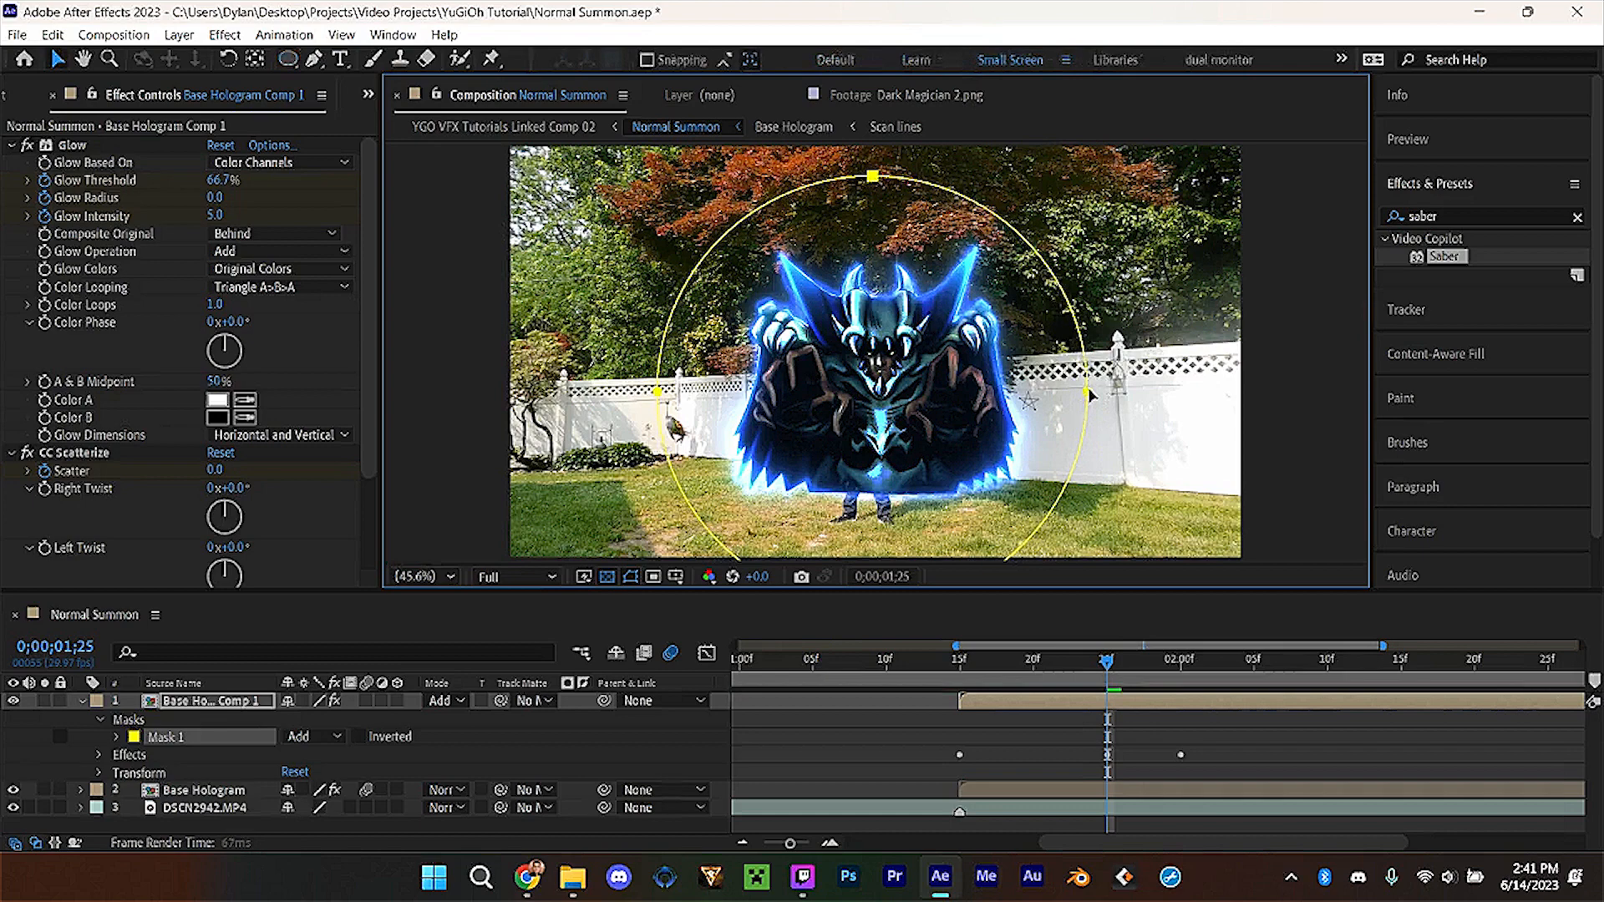
Set the circular mask's feather to 100 pixels and add a mask path keyframe at 0;00;01;25.
key("f")
left_click(302, 738)
type("1000")
key("Return")
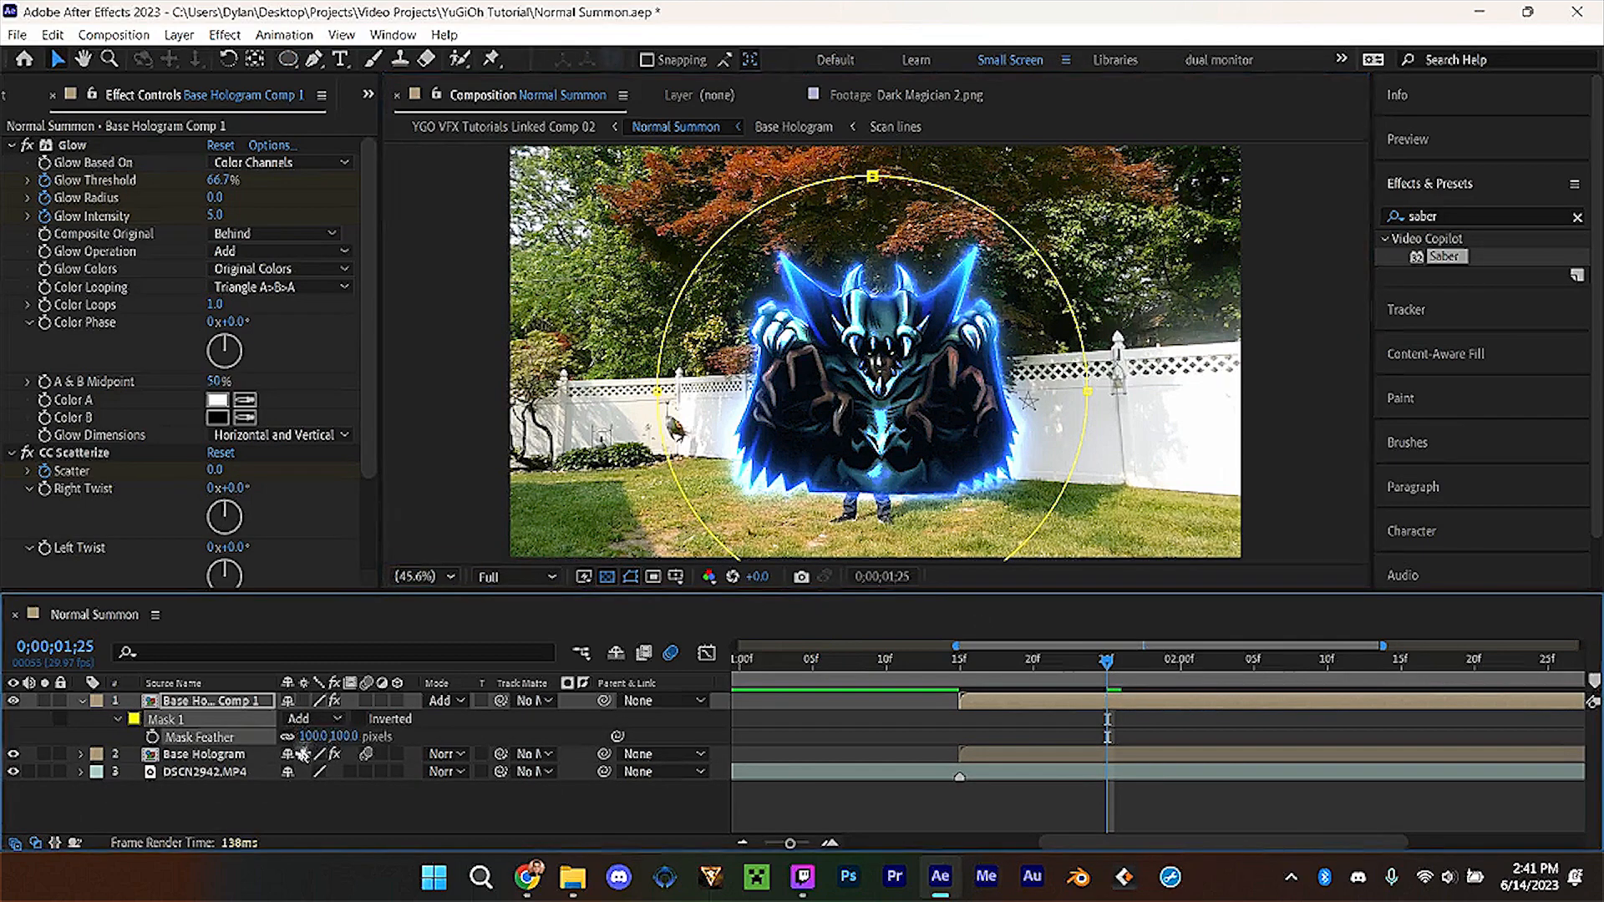
key("m")
left_click(151, 737)
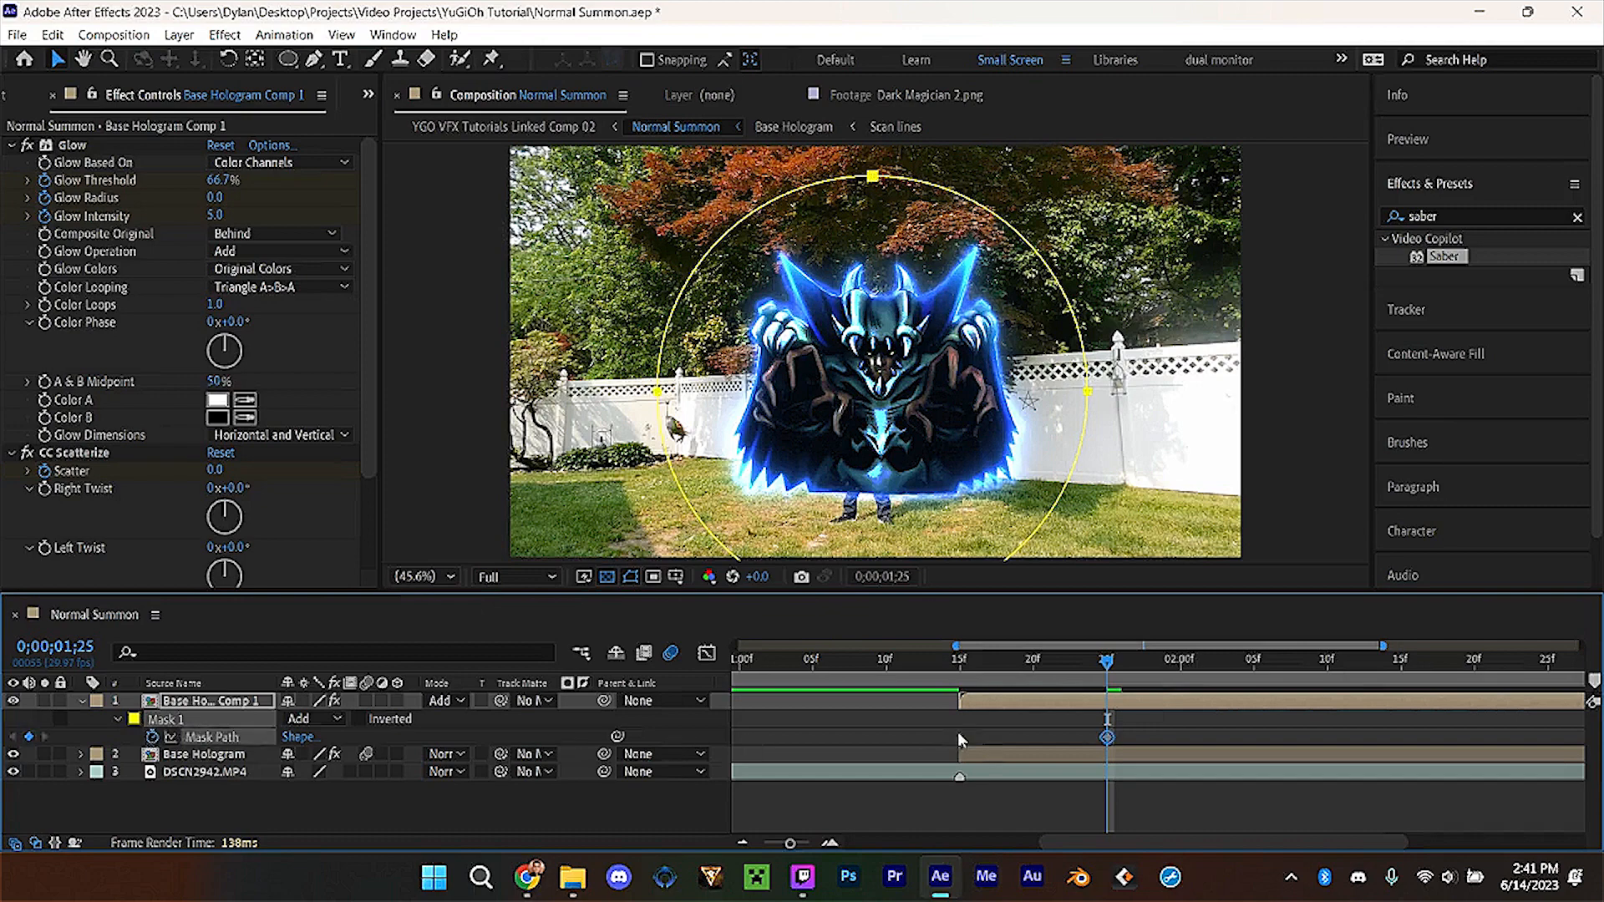
Shrink the mask to a small circle at the middle of the hologram at 0;00;01;15 to keyframe its expansion.
left_click(1033, 659)
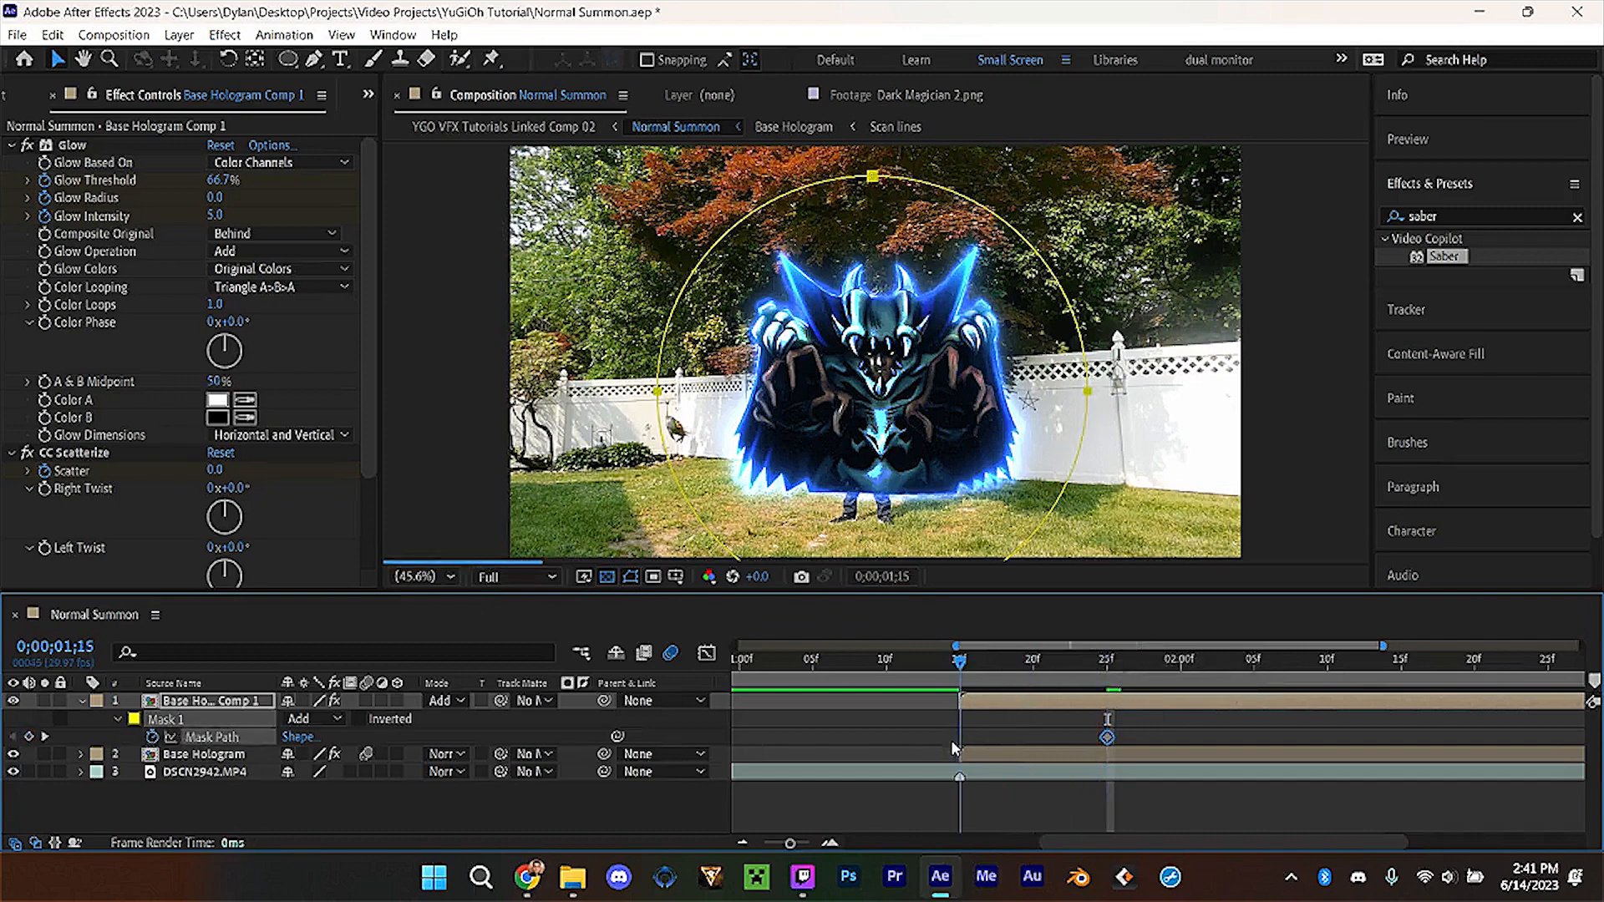
double_click(1088, 392)
left_click_drag(1087, 177, 872, 391)
left_click_drag(798, 434, 893, 308)
left_click_drag(971, 263, 866, 361)
Review the mask properties and keyframes of Base Hologram Comp 1 and preview the summon animation.
left_click(1022, 702)
key("u")
key("m")
key("m")
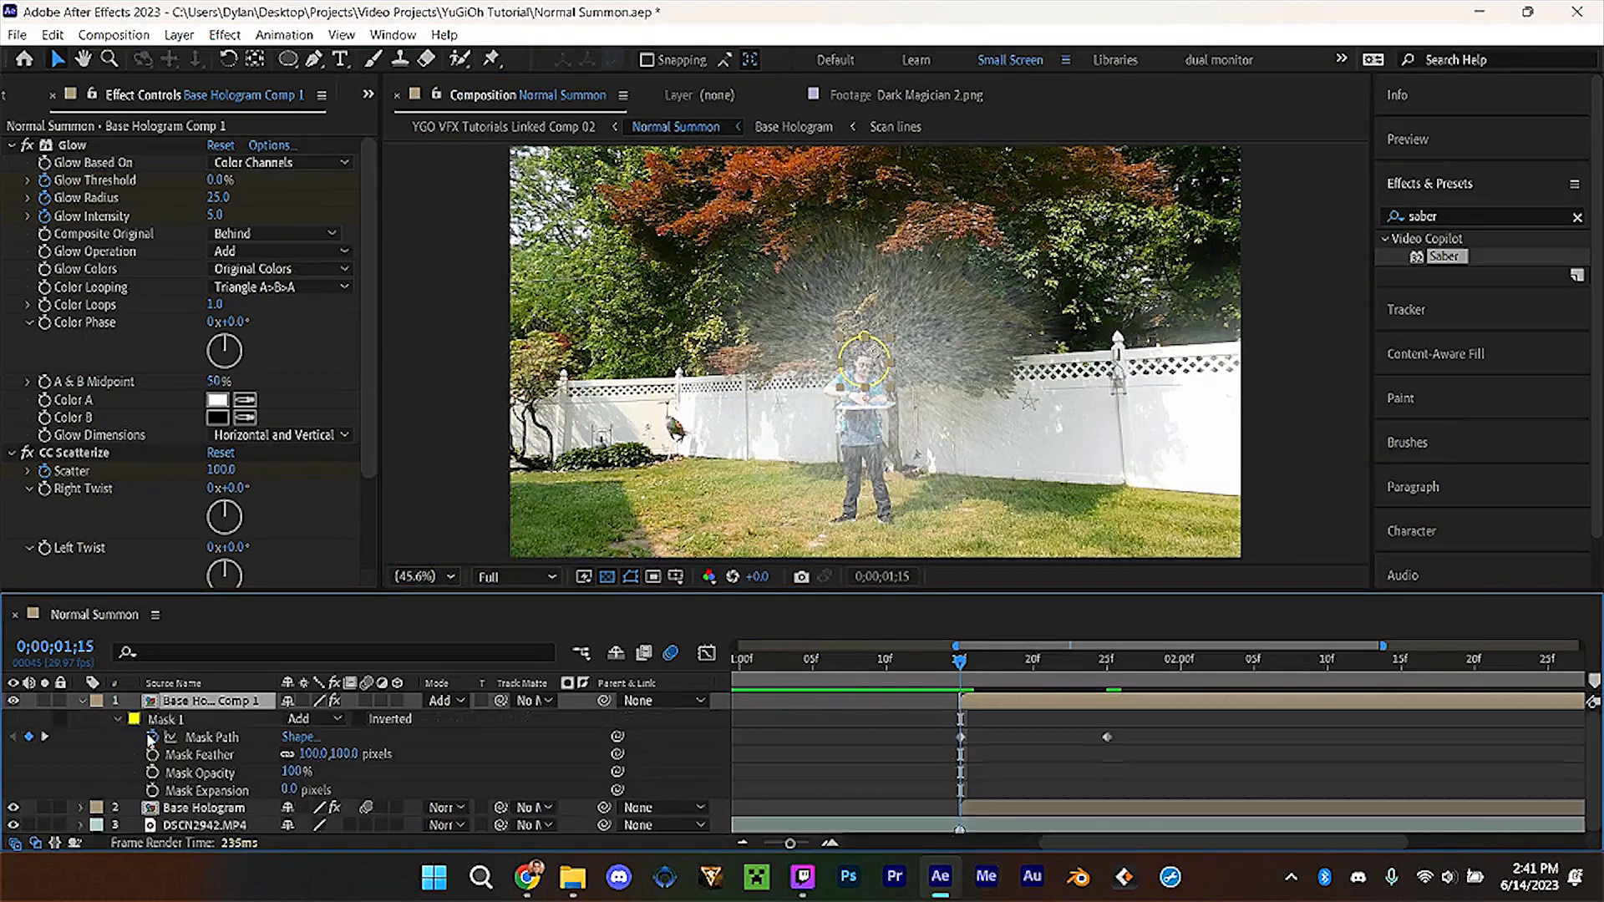
left_click(210, 726)
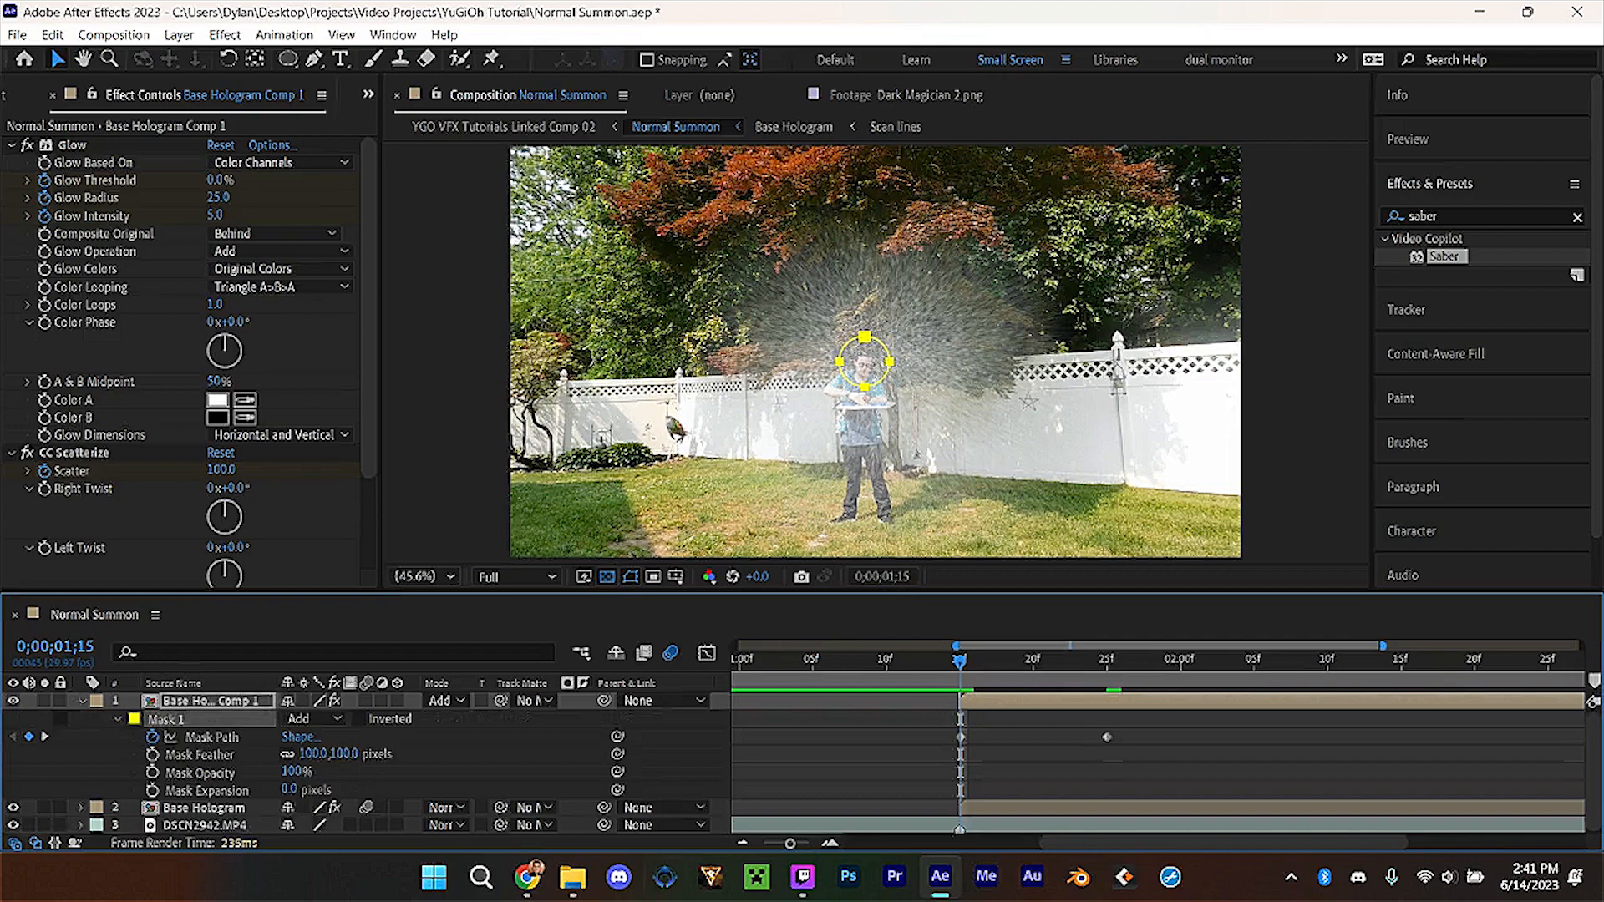
left_click(1007, 809)
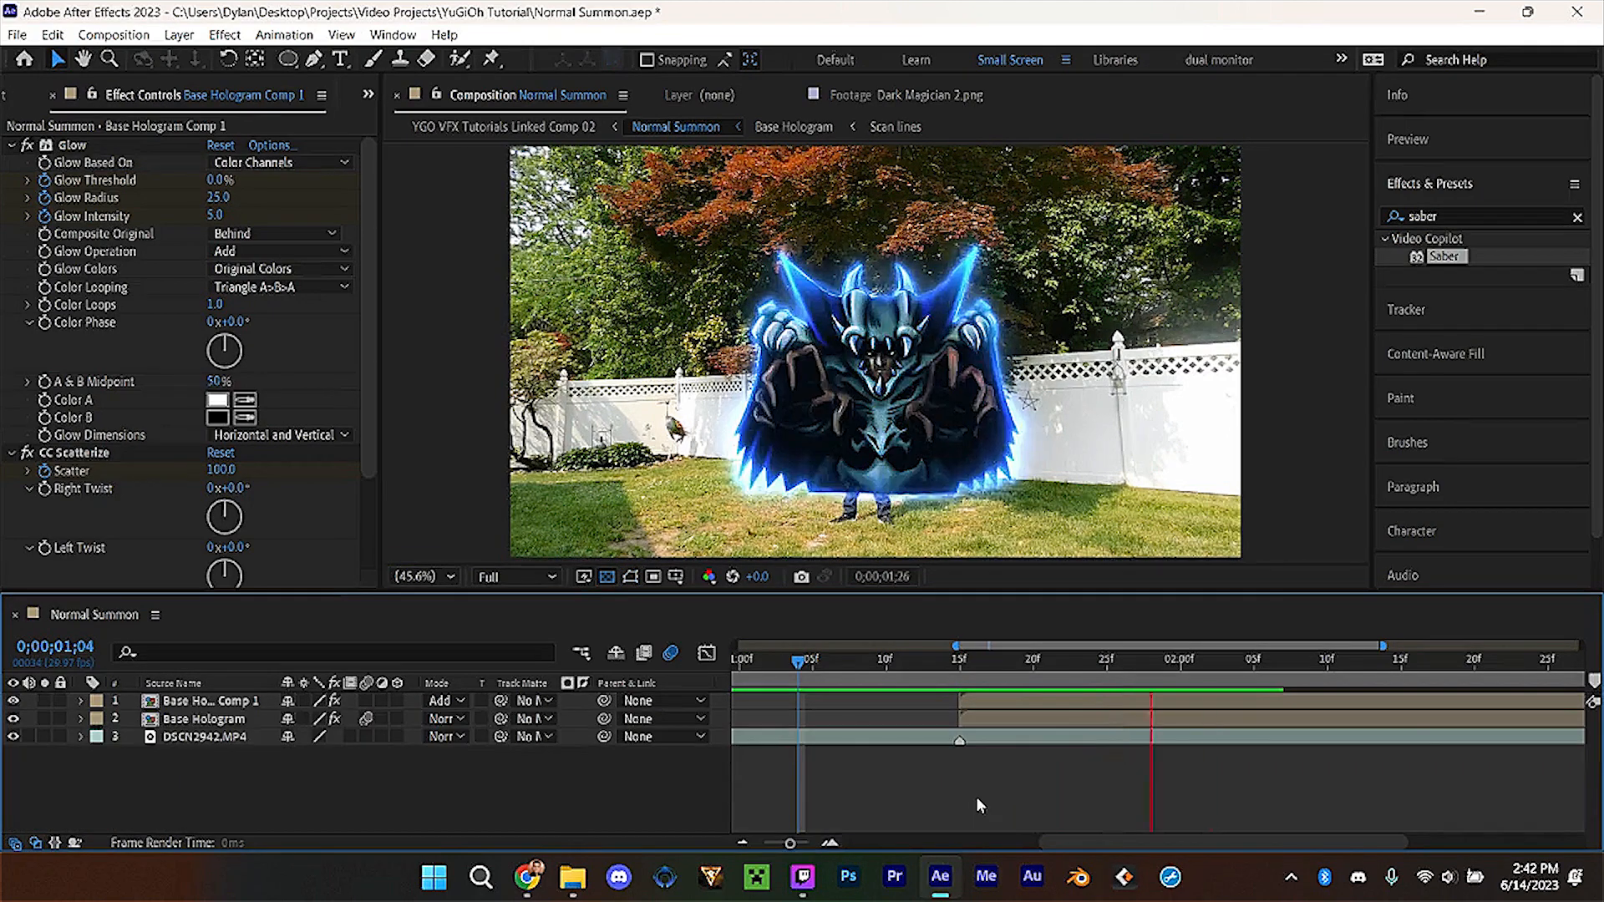
Duplicate the Base Hologram layer and set the upper copy's blend mode to Add.
left_click_drag(972, 658, 1103, 676)
left_click(979, 701)
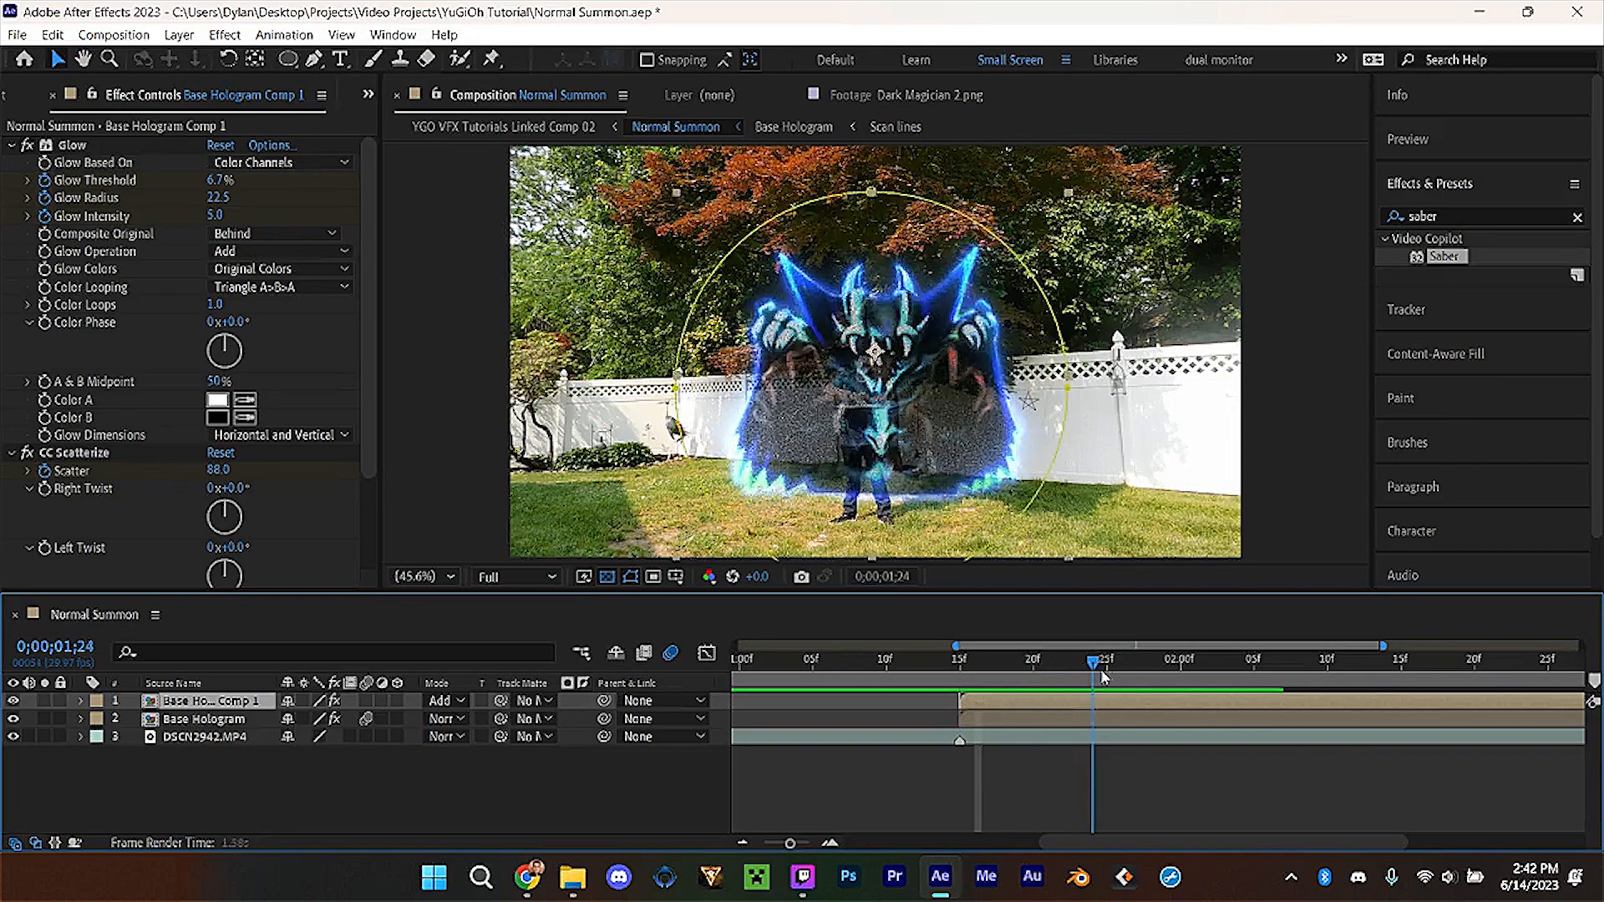
left_click_drag(1103, 676, 1108, 677)
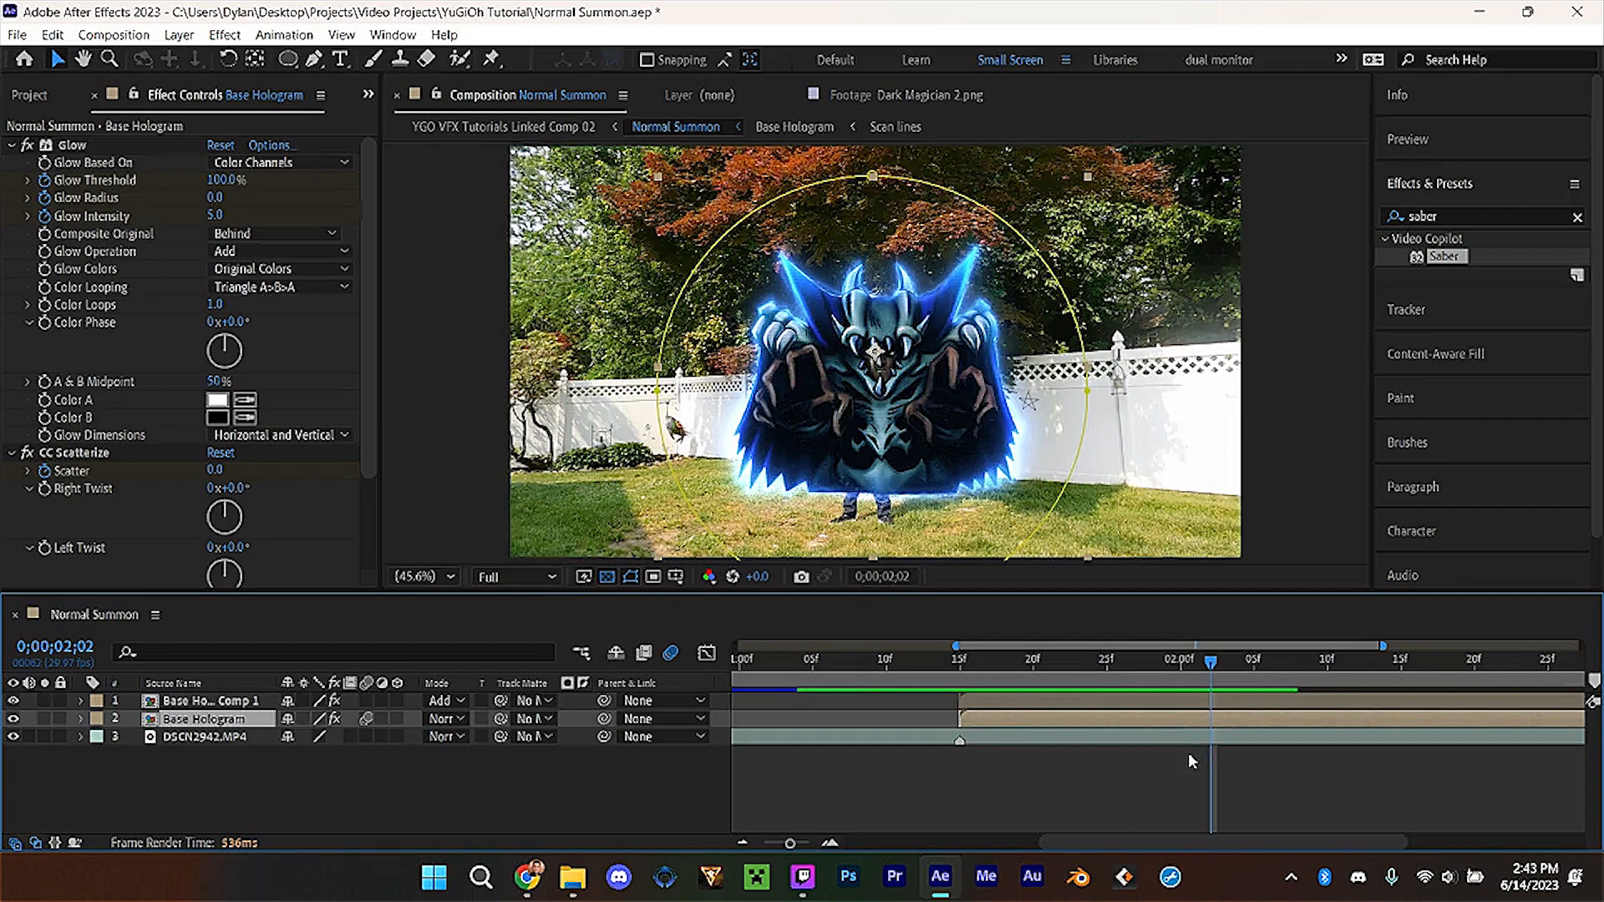
key("ctrl+d")
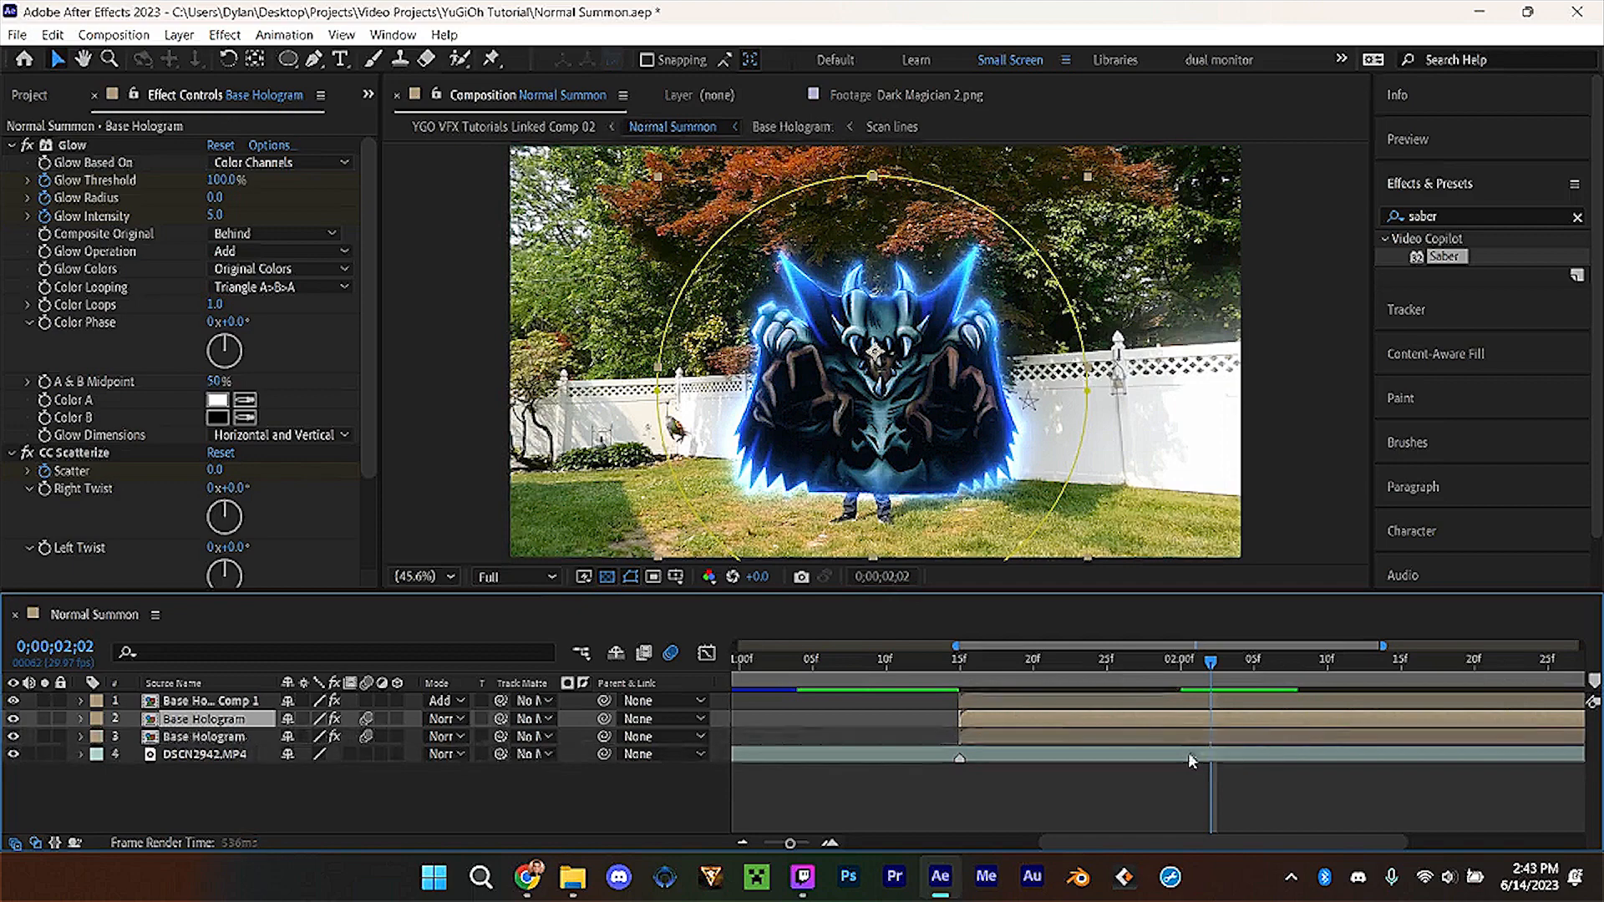
left_click(443, 719)
left_click(501, 293)
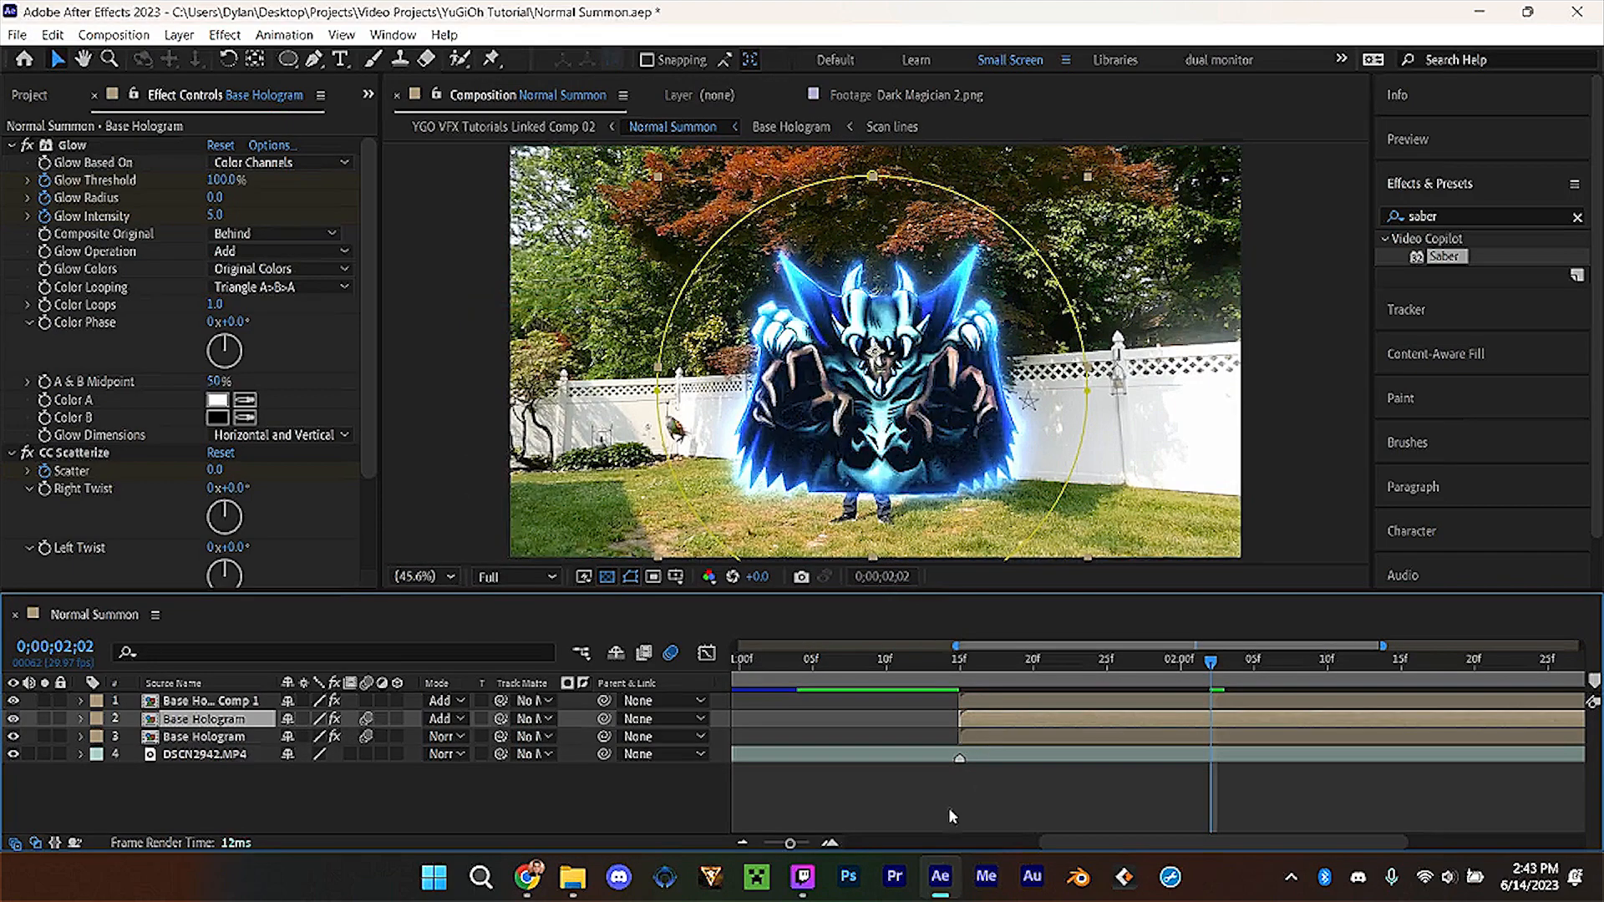
left_click(442, 736)
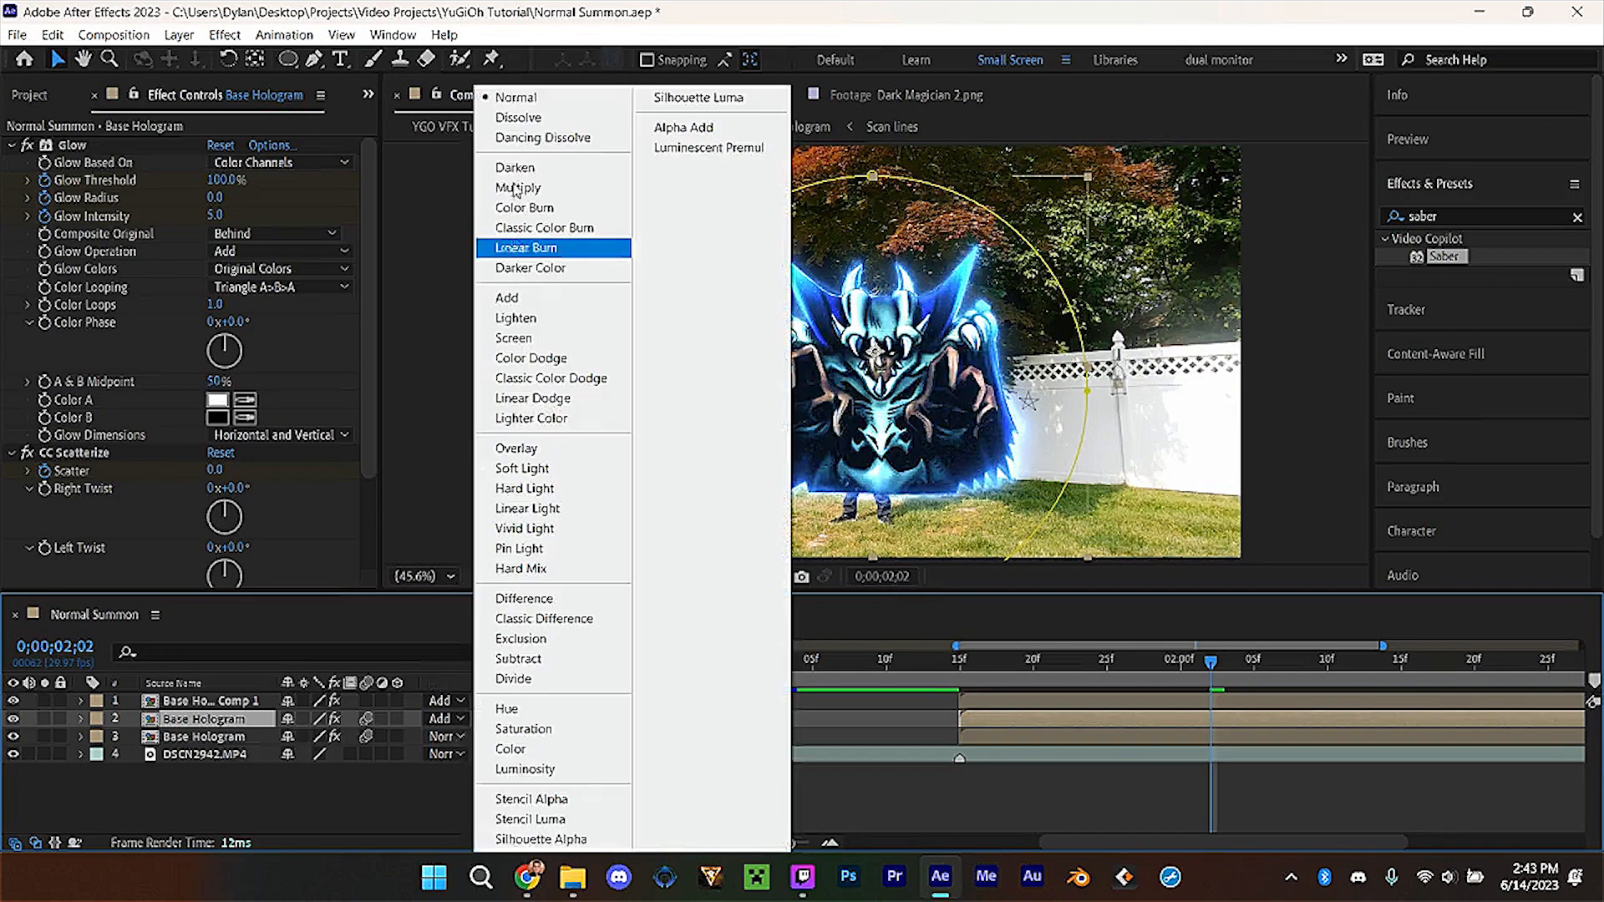
left_click(530, 267)
key("ctrl+z")
left_click(813, 802)
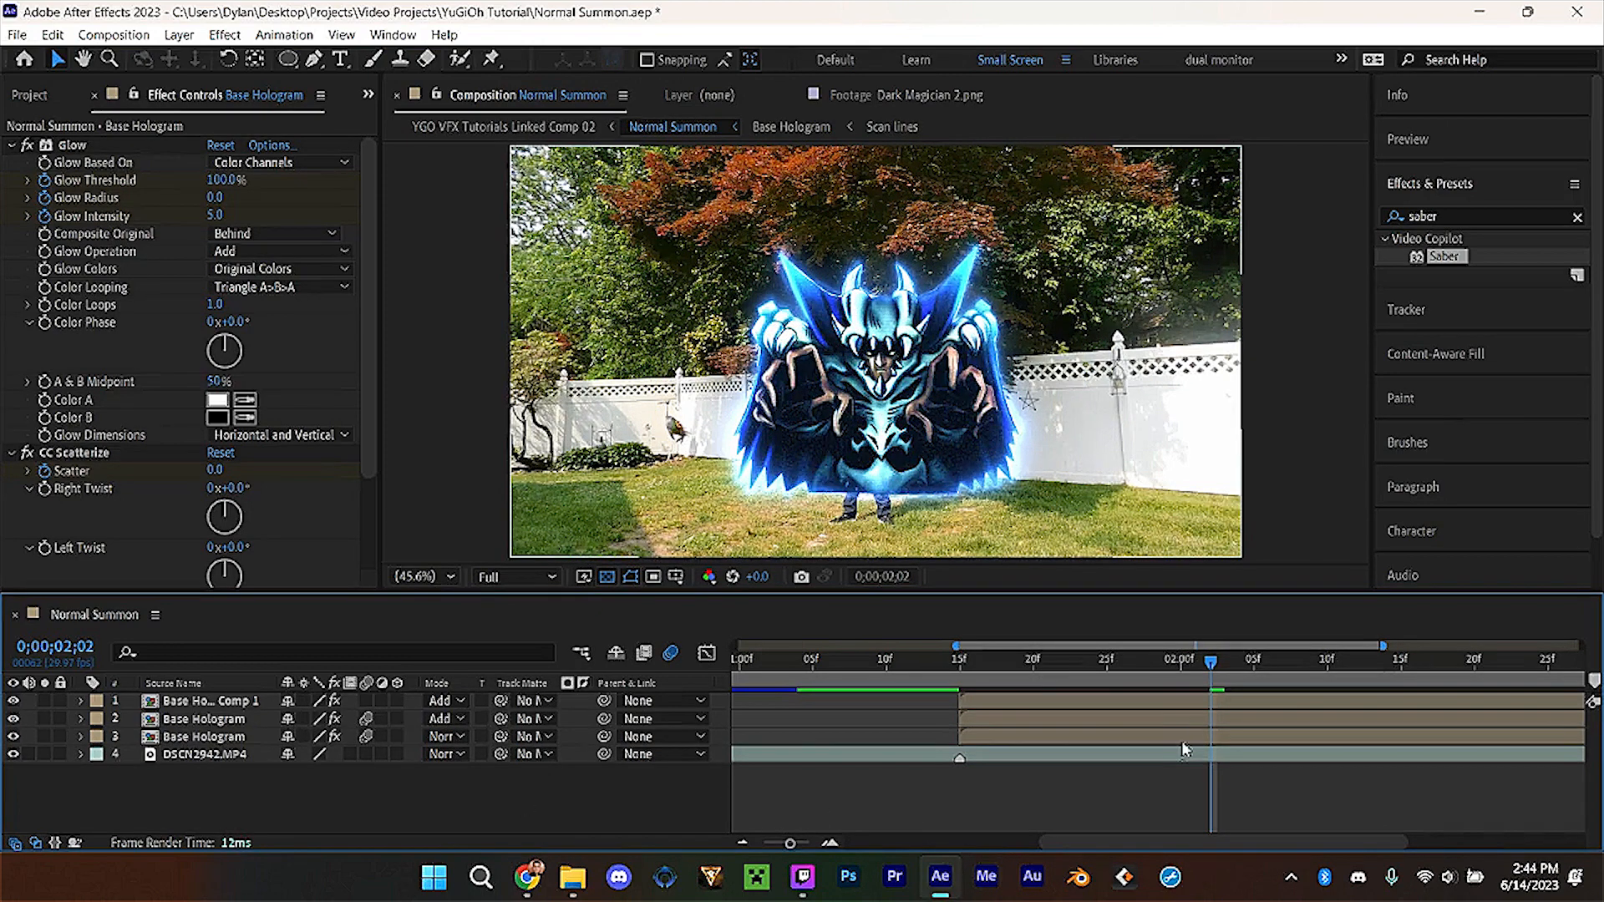
Parent Base Hologram Comp 1 and the upper Base Hologram layer to the lower Base Hologram layer.
left_click(1201, 718)
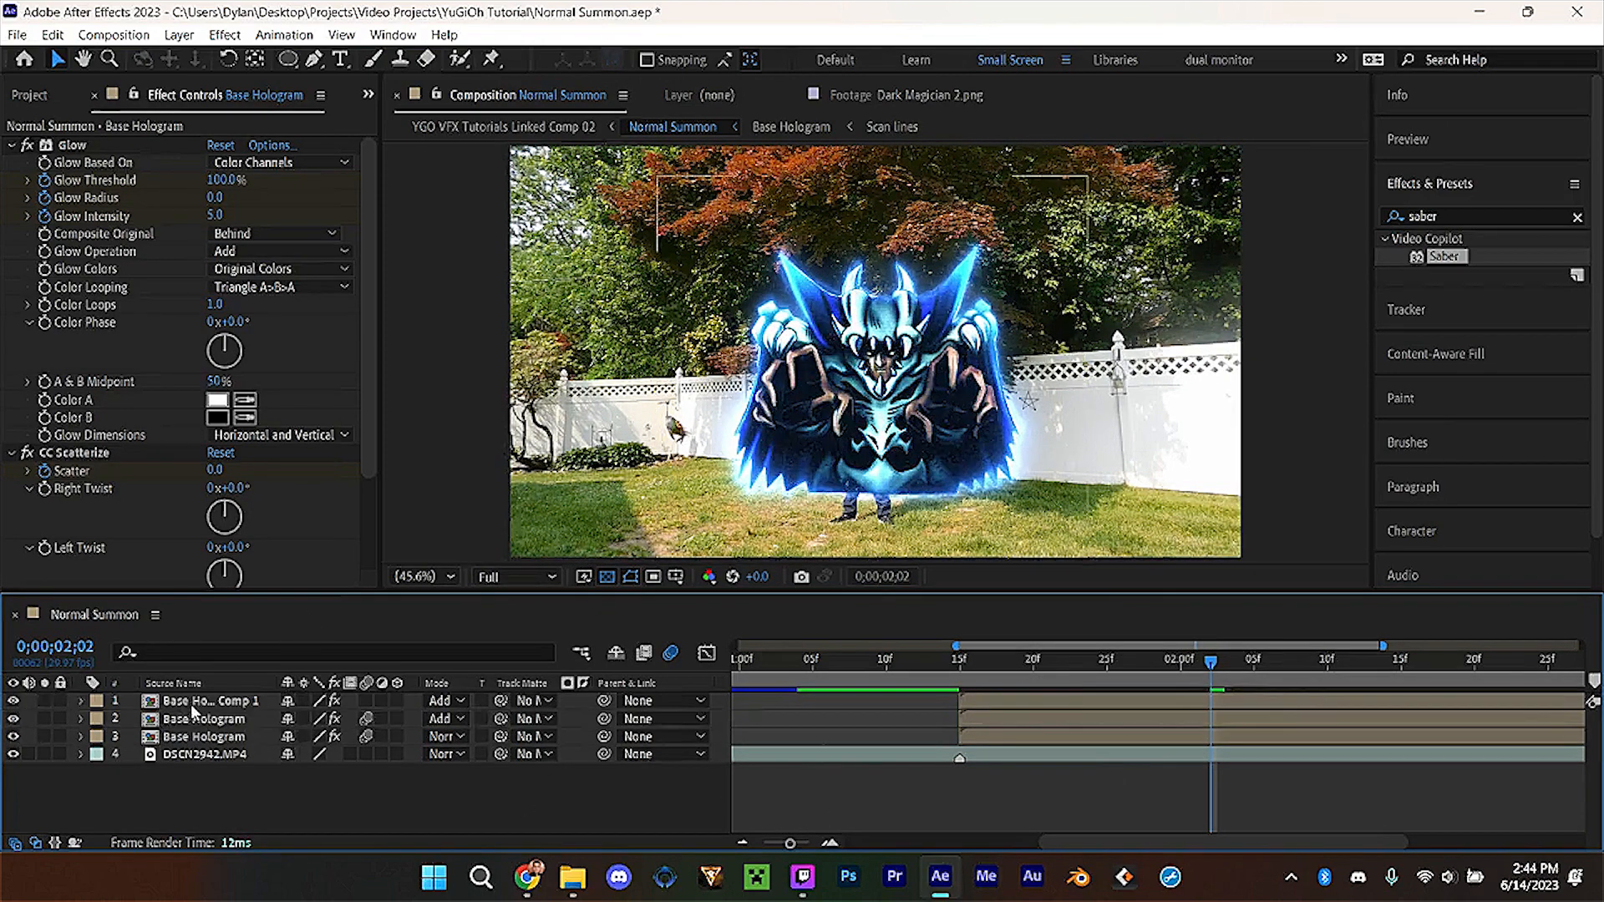
left_click(520, 701)
left_click(520, 717, "ctrl")
left_click_drag(605, 718, 203, 739)
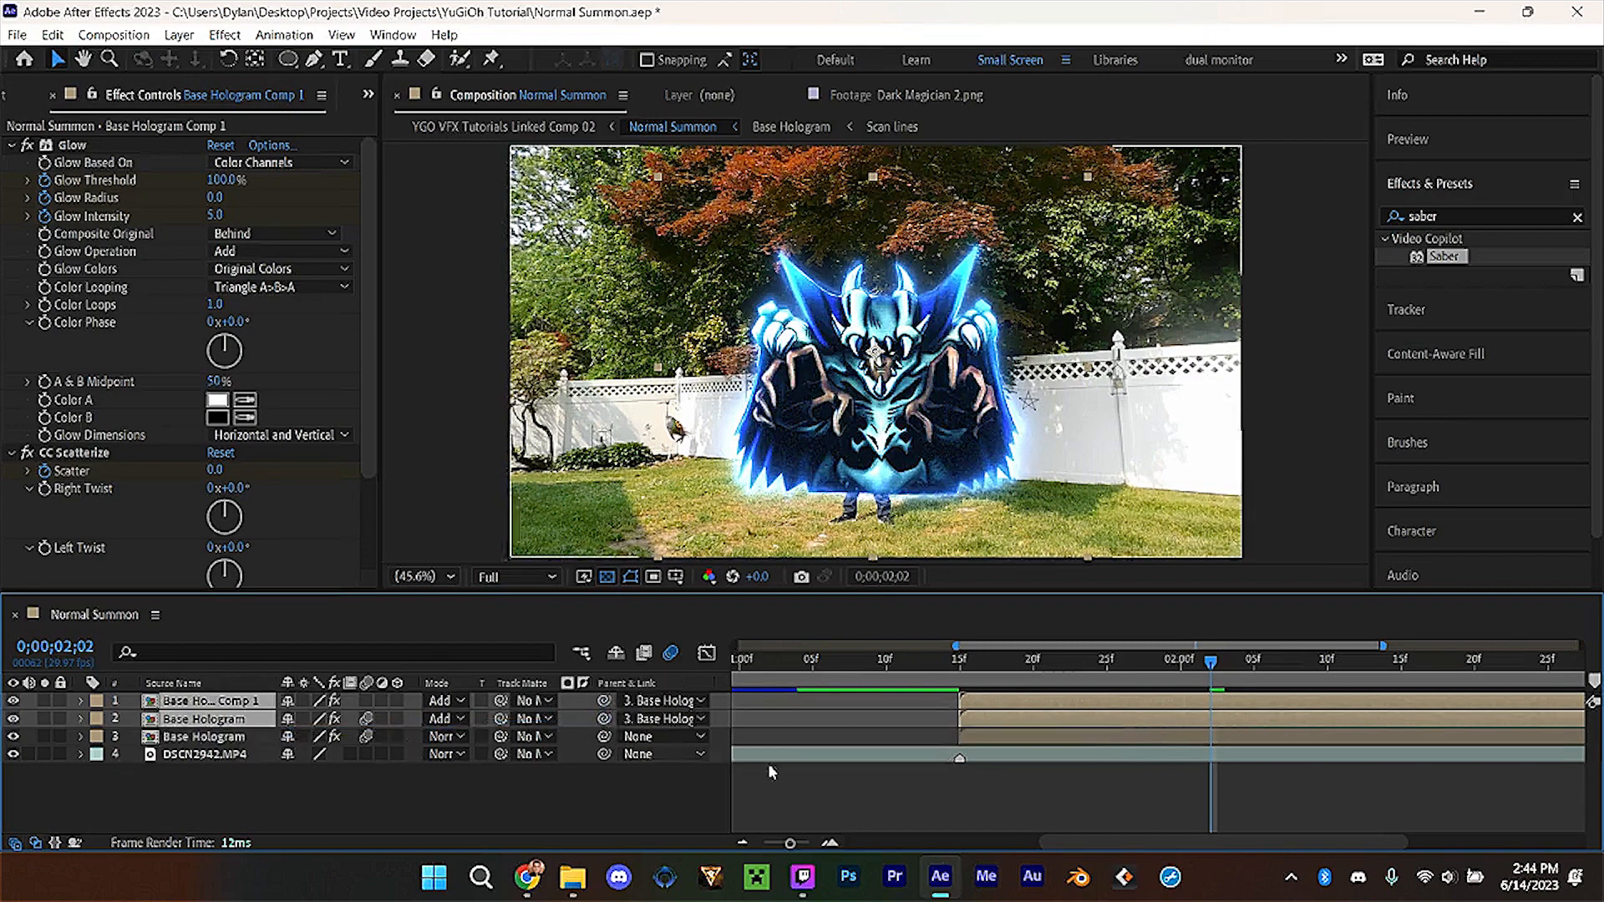
left_click(779, 768)
Make Base Hologram Comp 1 and both Base Hologram layers 3D layers.
left_click(1026, 742)
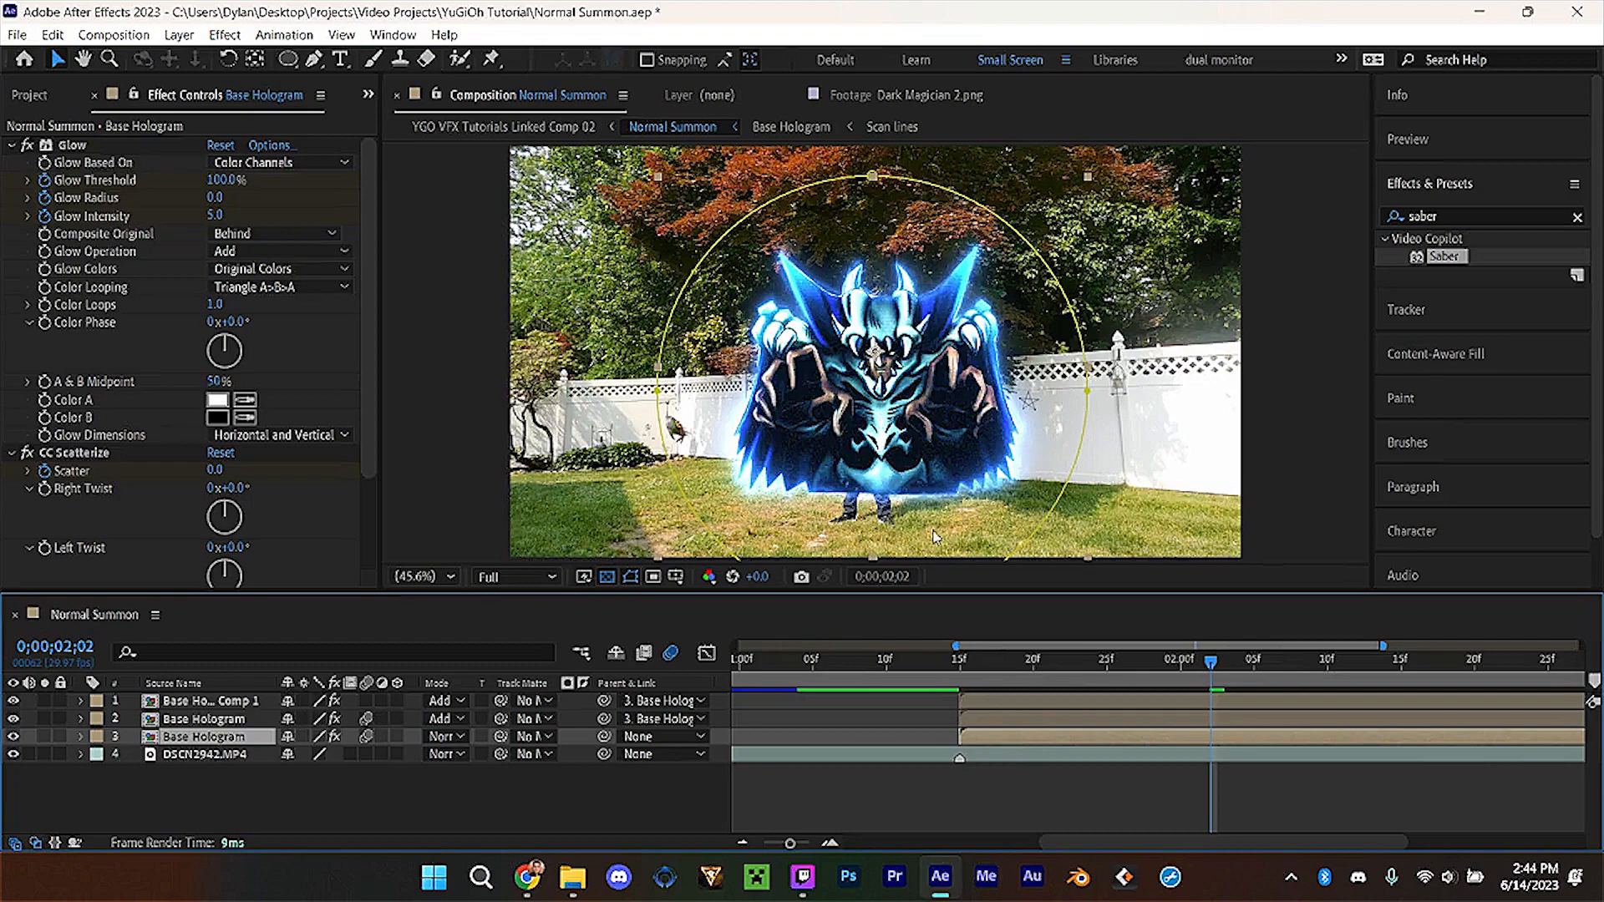
mouse_move(940, 500)
left_mouse_down()
mouse_move(812, 491)
mouse_move(940, 497)
left_mouse_up()
left_click_drag(396, 702, 397, 737)
left_click(844, 742)
Scale the lower Base Hologram layer to 78% and move the monster onto the grass beside the man, in front of the fence.
left_click(1005, 740)
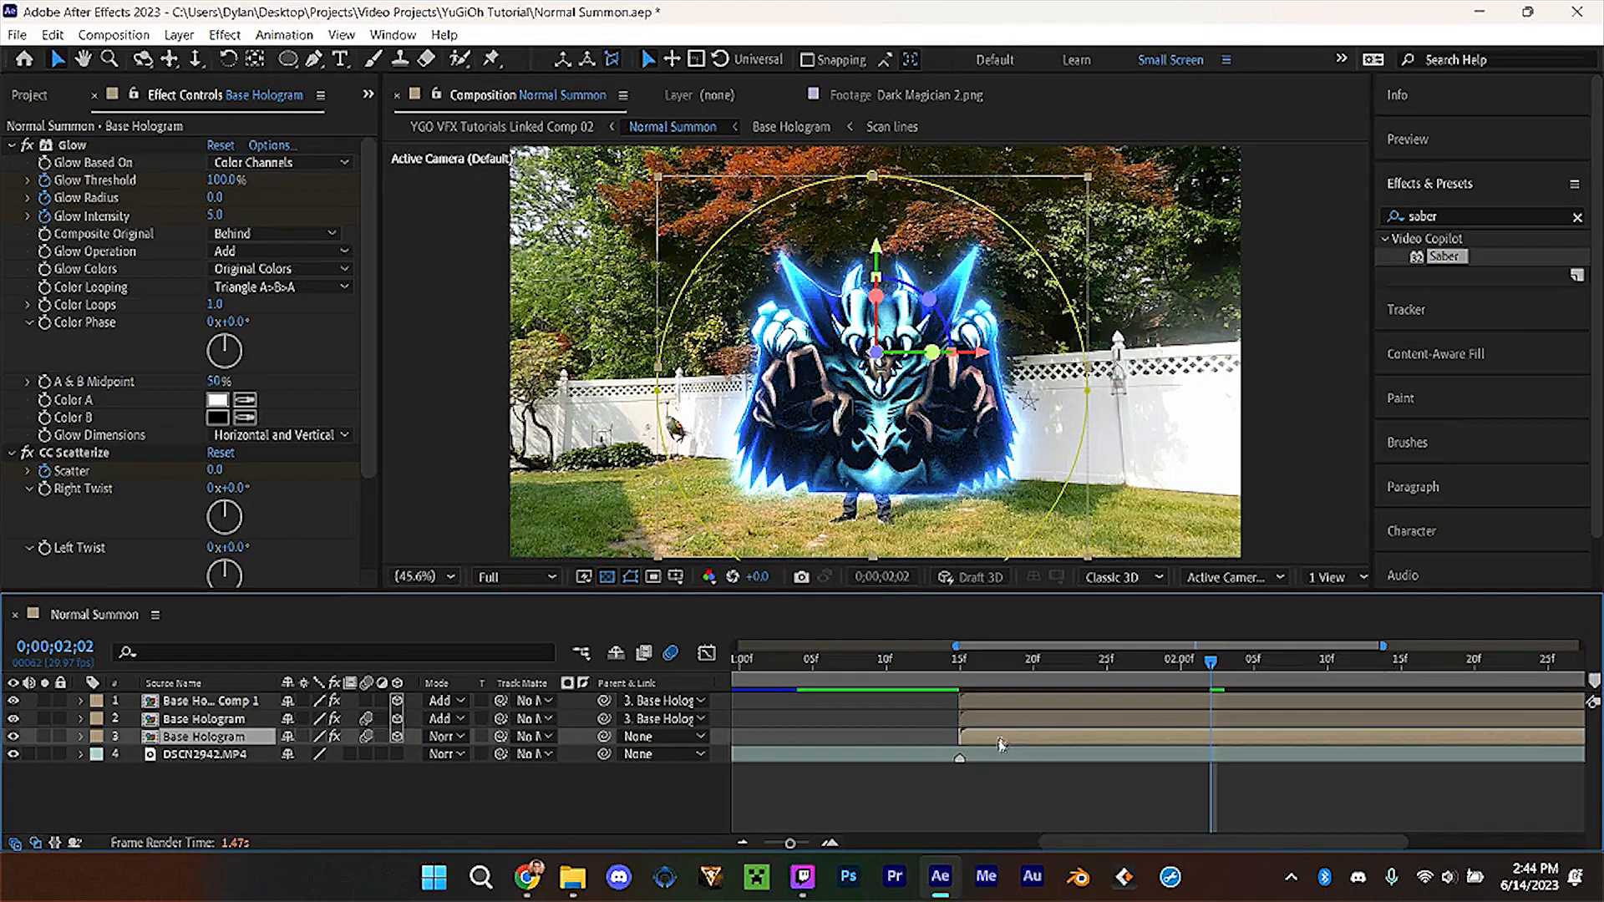
key("s")
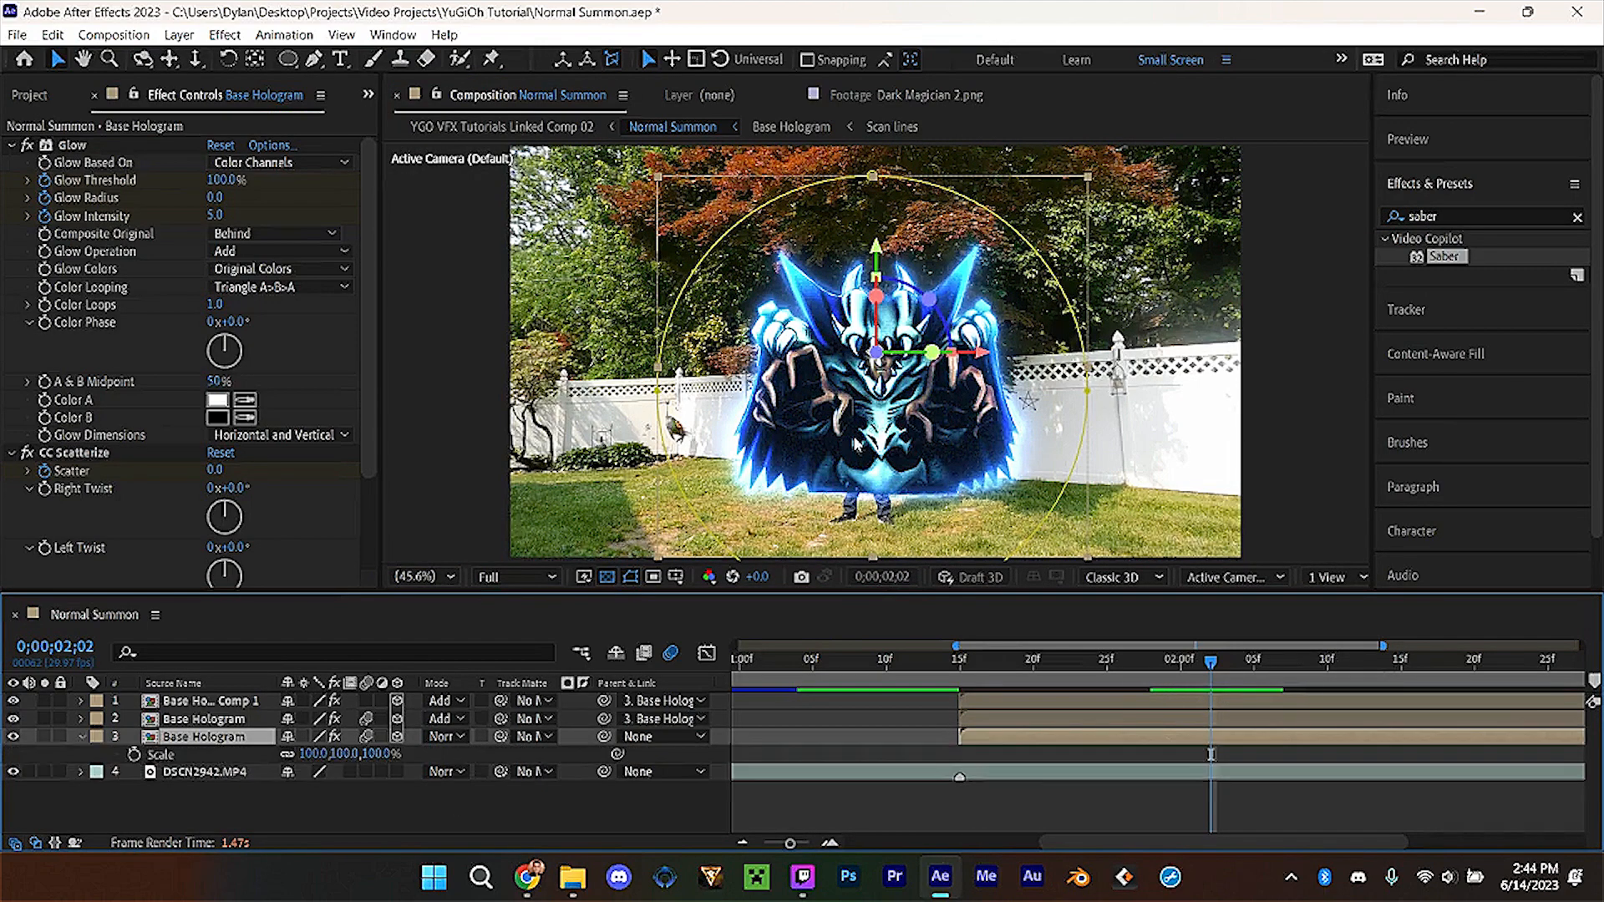
left_click_drag(345, 755, 325, 755)
left_click_drag(1037, 411, 1031, 414)
left_click(1121, 750)
left_click(1121, 738)
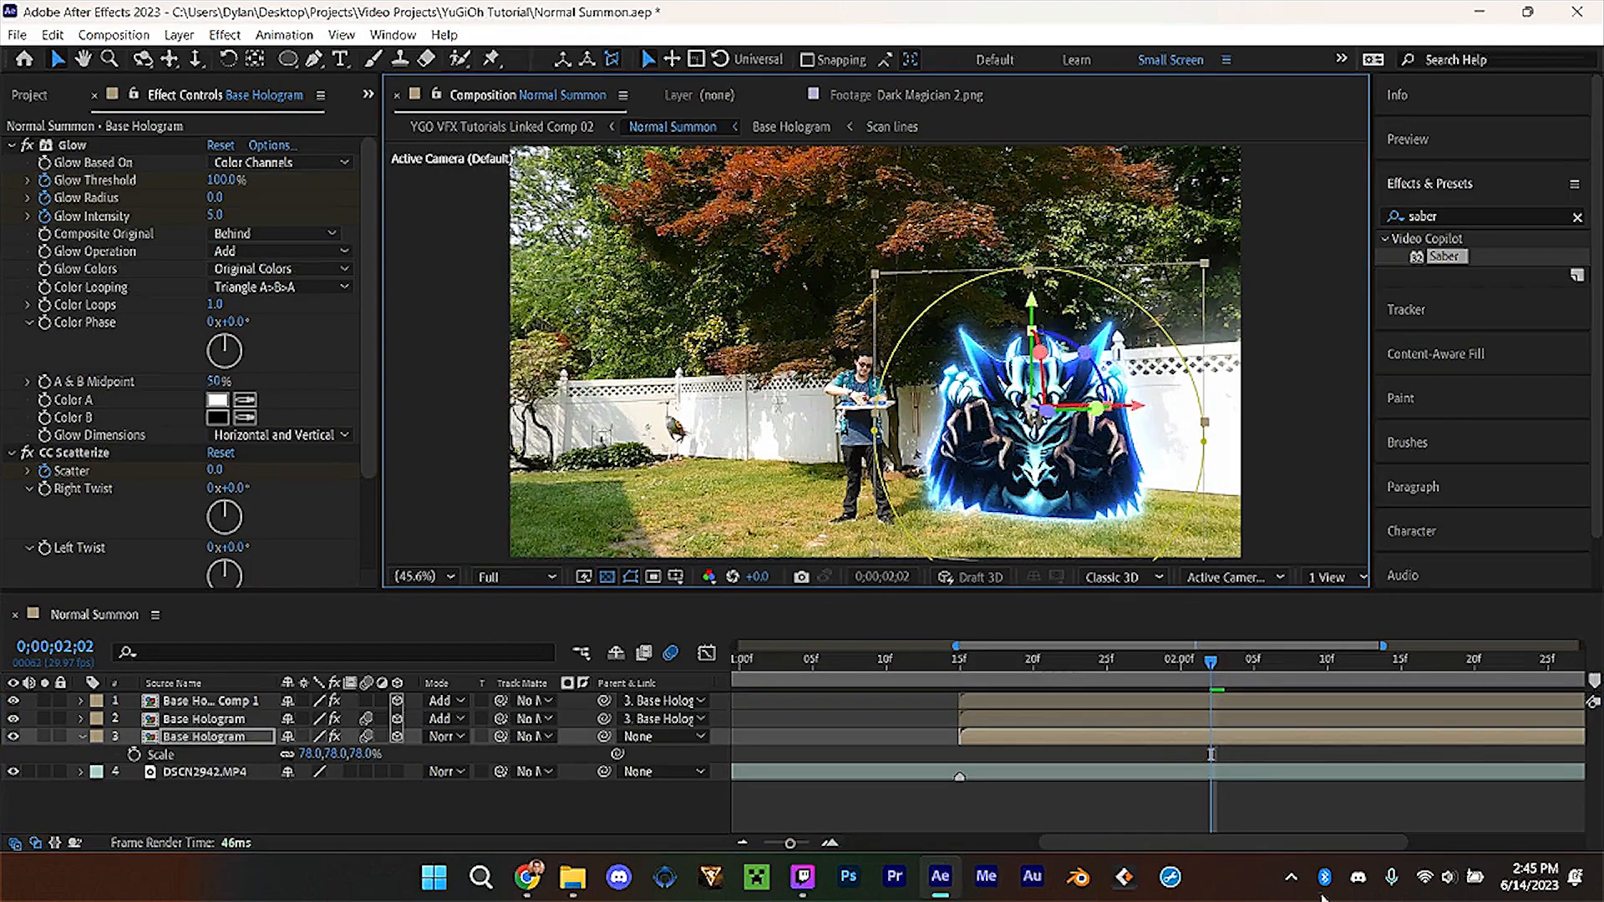
Duplicate the DSCN2942.MP4 footage layer and trim the upper copy so it starts at 0;00;01;15.
left_click(1221, 756)
left_click_drag(1211, 664, 976, 704)
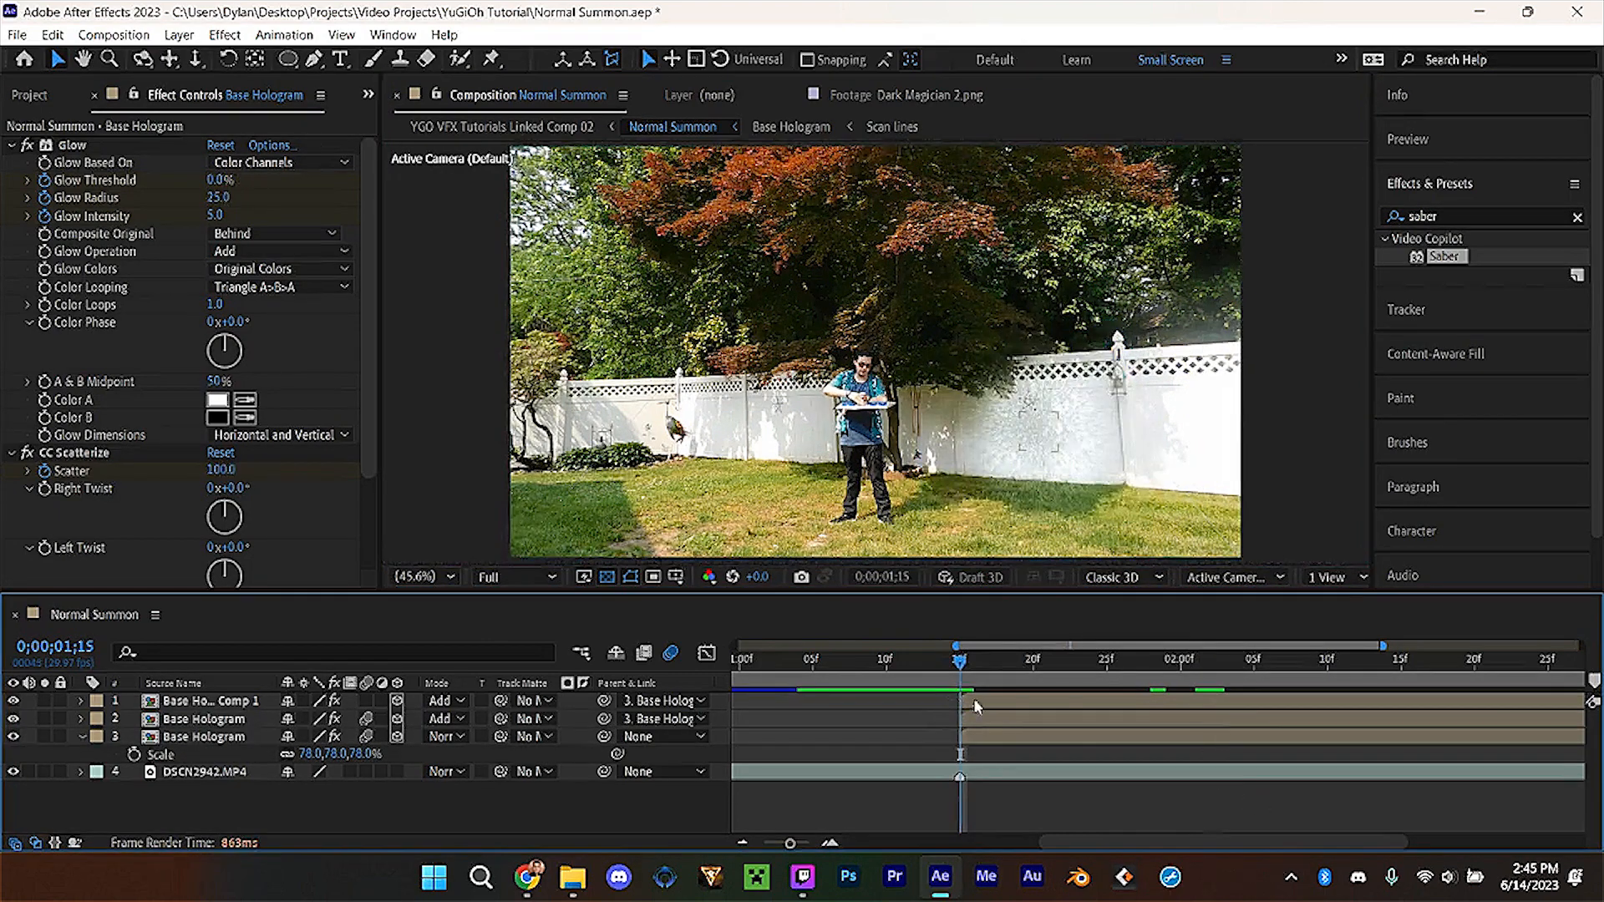
left_click(953, 773)
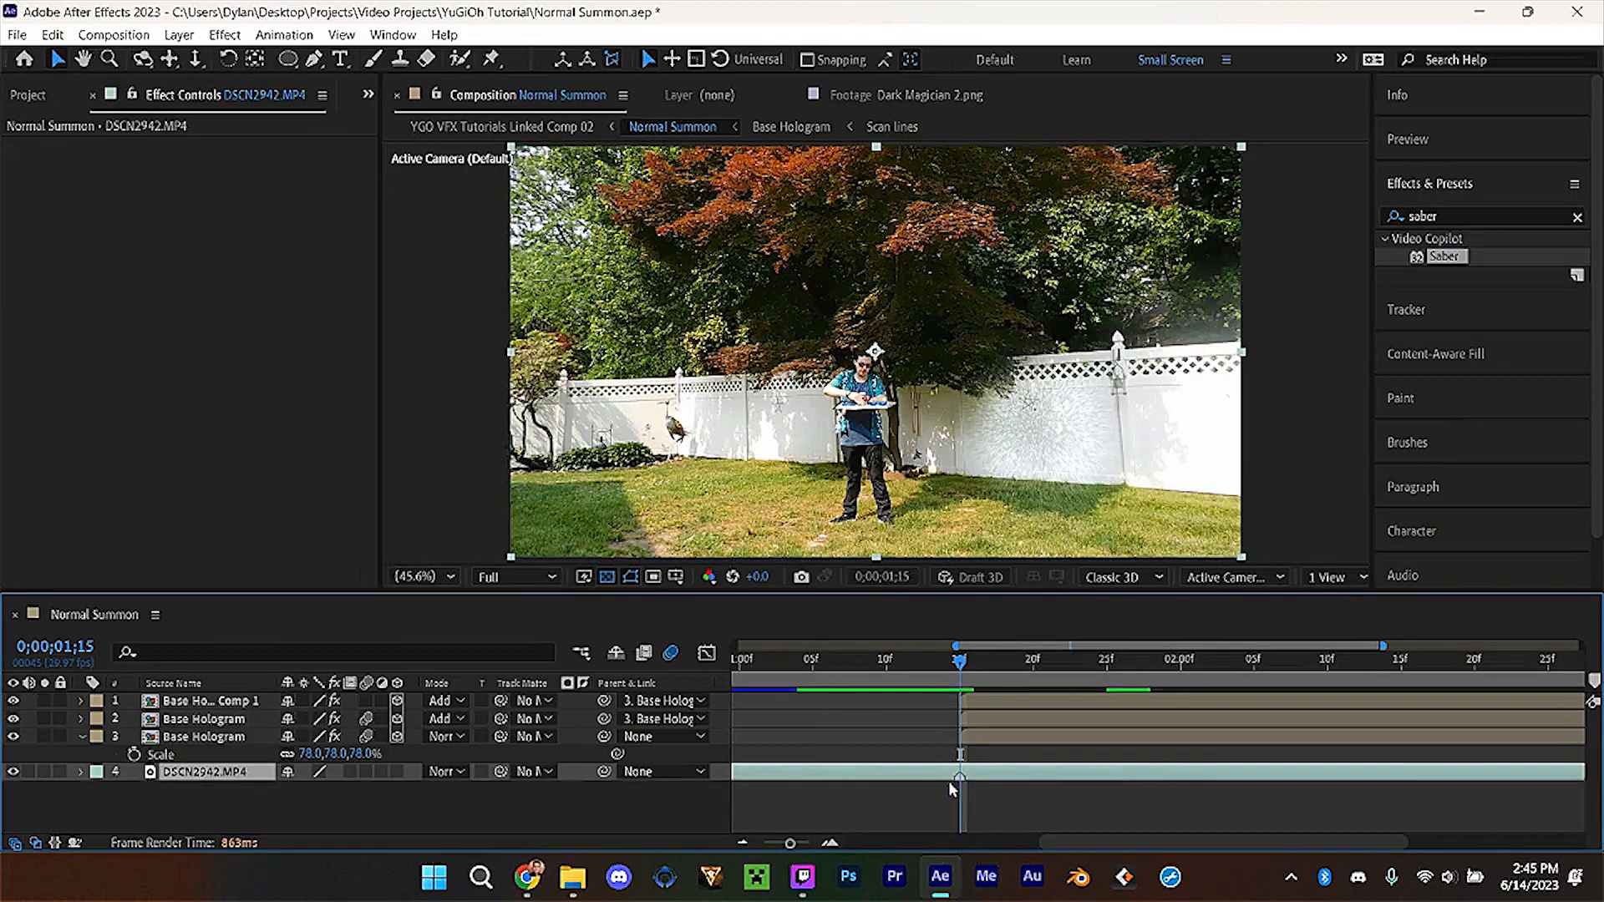
key("ctrl+d")
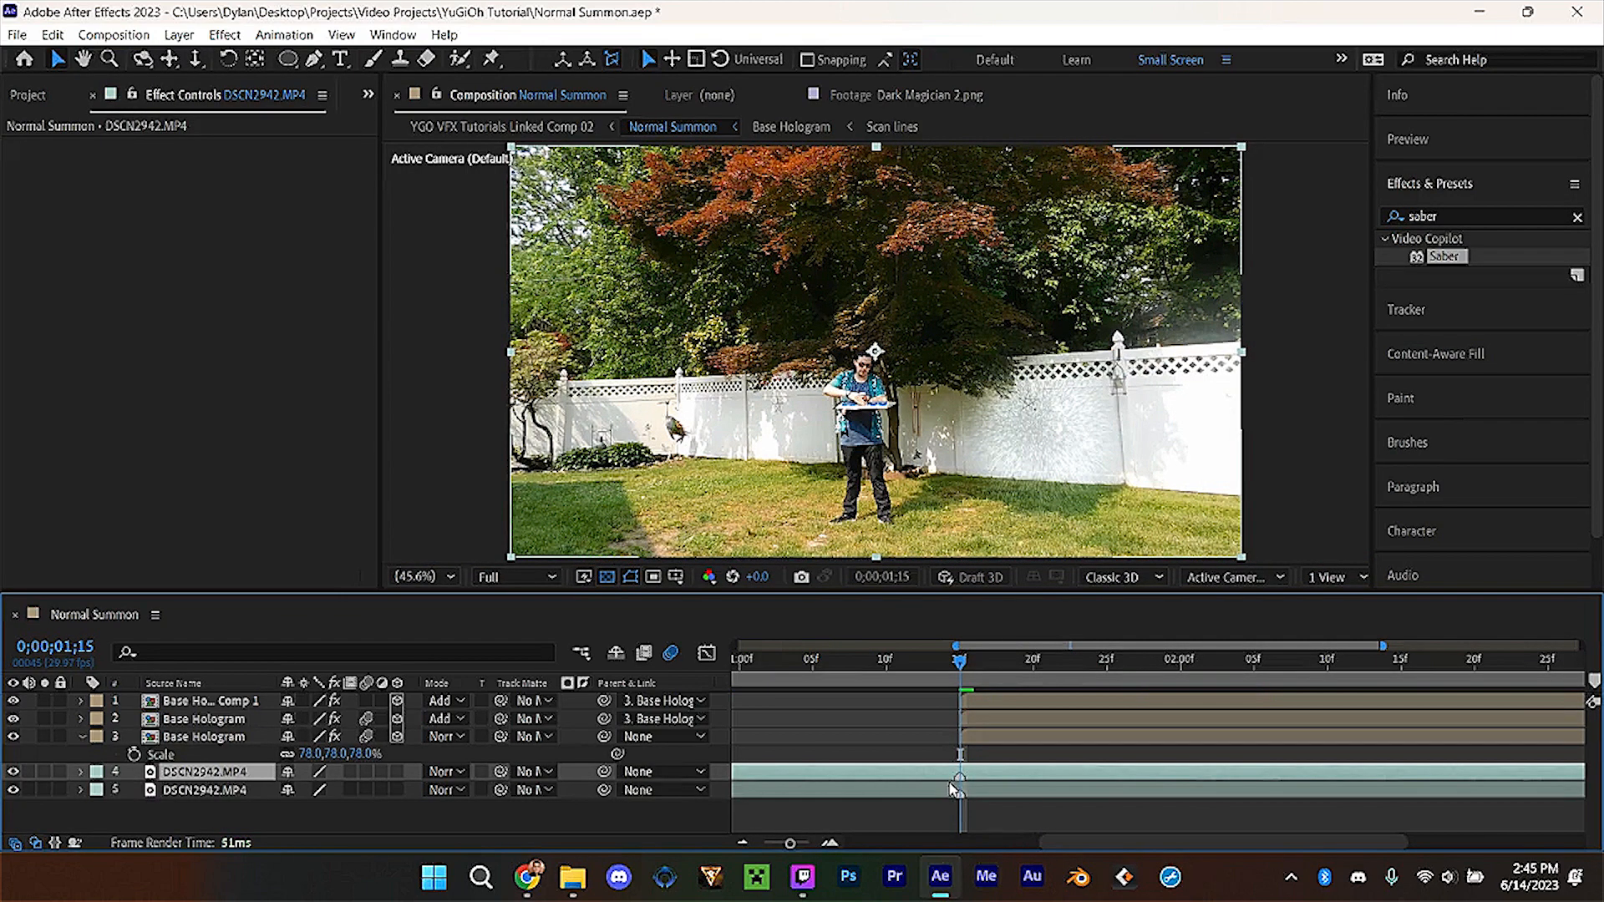
key("ctrl+shift+d")
left_click(950, 787)
key("Delete")
left_click(1014, 777)
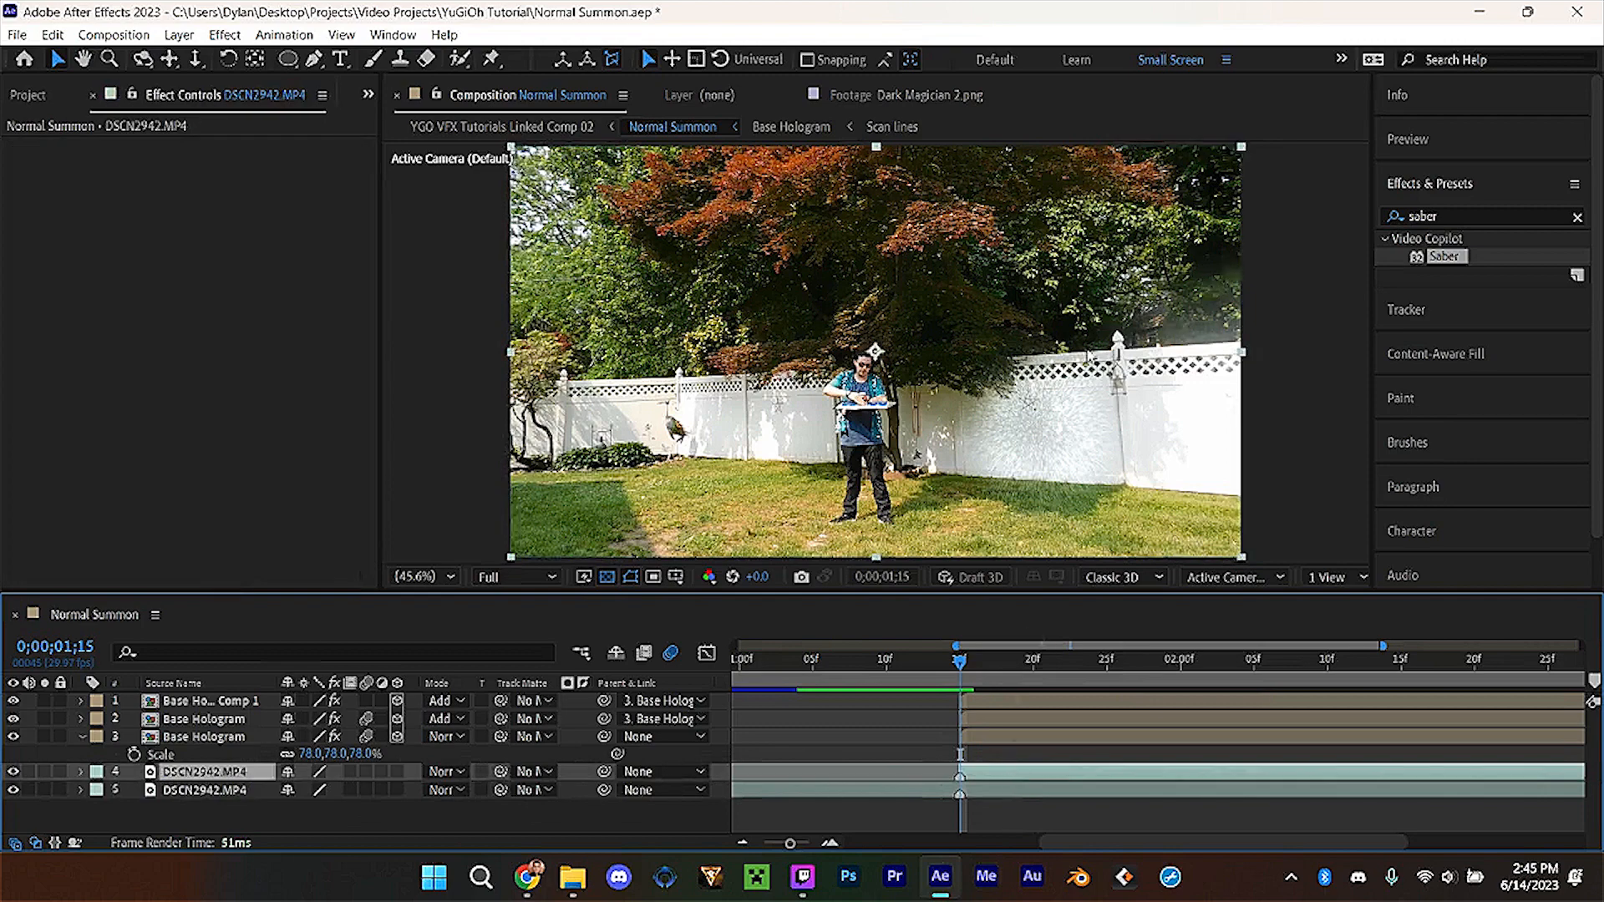
At 0;00;02;03, draw a flat oval Pen tool mask on the trimmed footage copy, around the grass at the monster's base.
left_click(1232, 660)
left_click(314, 59)
left_click_drag(1033, 495, 1067, 497)
left_click_drag(950, 516, 935, 548)
left_click(1033, 496)
Set the oval ground mask's feather to 100 pixels.
key("f")
left_click(306, 807)
type("100")
key("Return")
left_click(1306, 758)
Find the Curves effect and apply it to the masked DSCN2942.MP4 copy.
left_click(1472, 215)
type("curves")
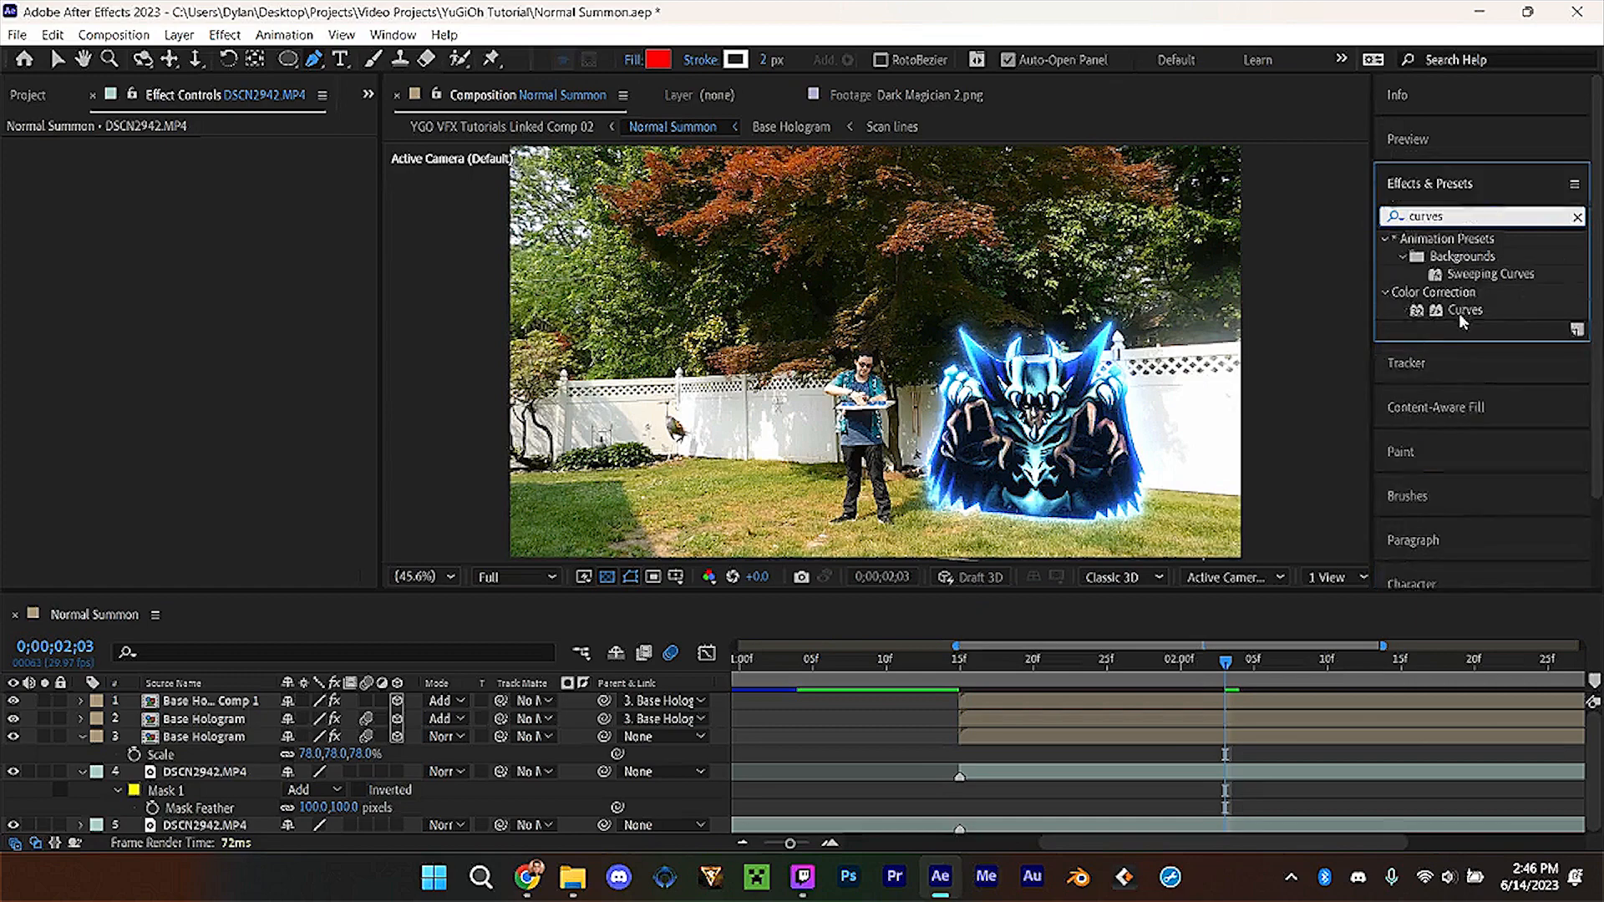
left_click_drag(1460, 312, 1228, 773)
key("v")
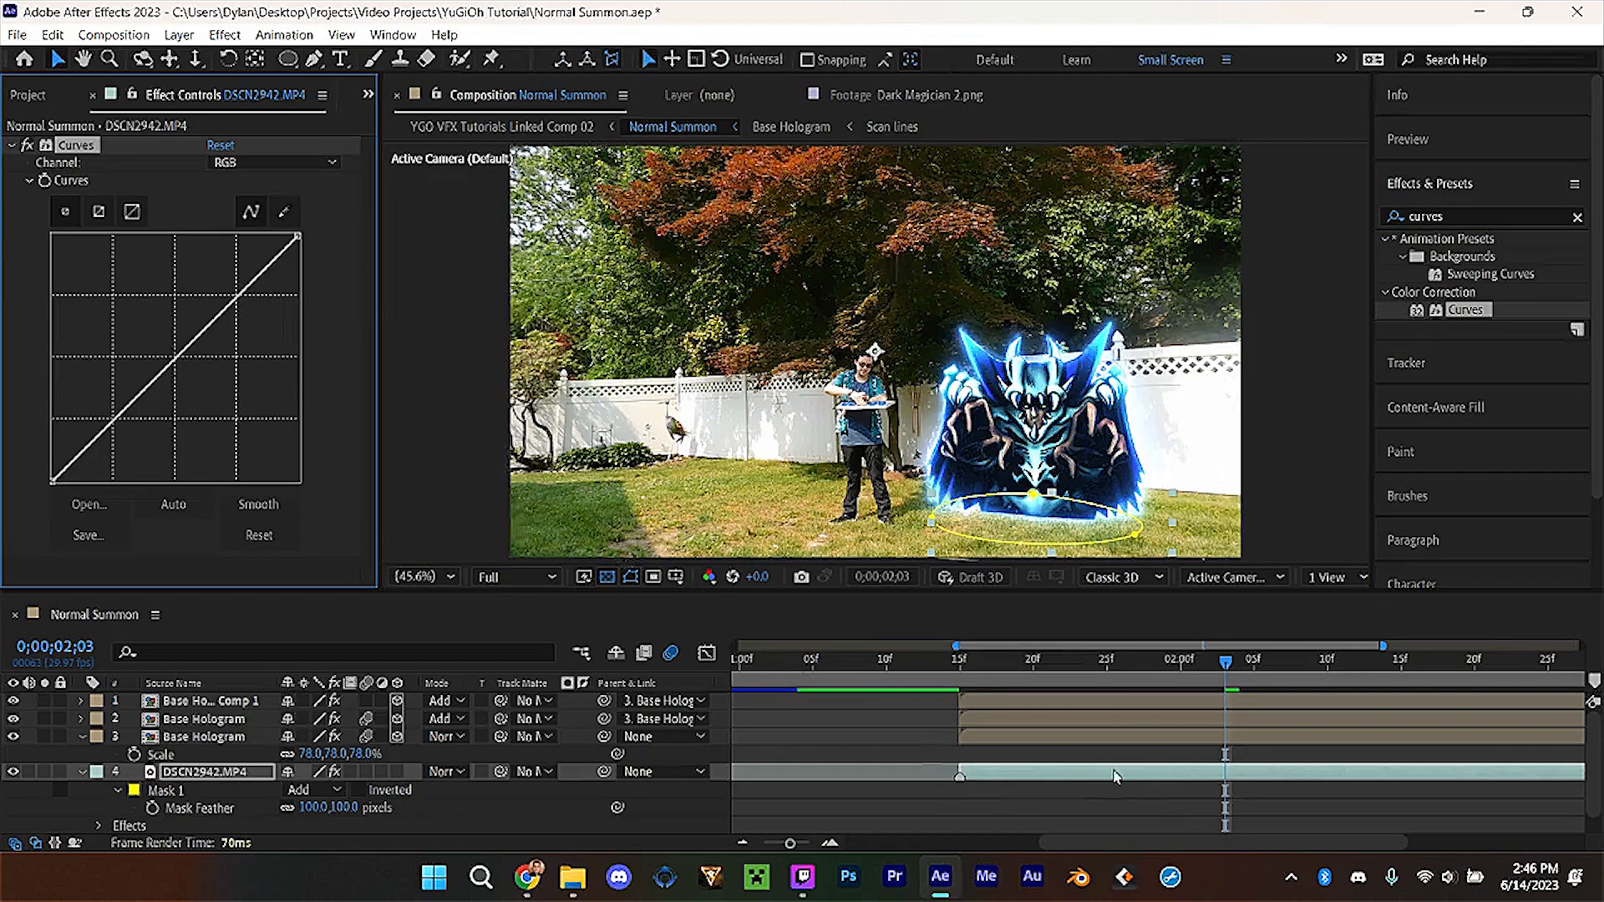
Shape the RGB curve into an S with raised midtones and highlights and lowered shadows to brighten the masked grass.
left_click_drag(194, 339, 136, 333)
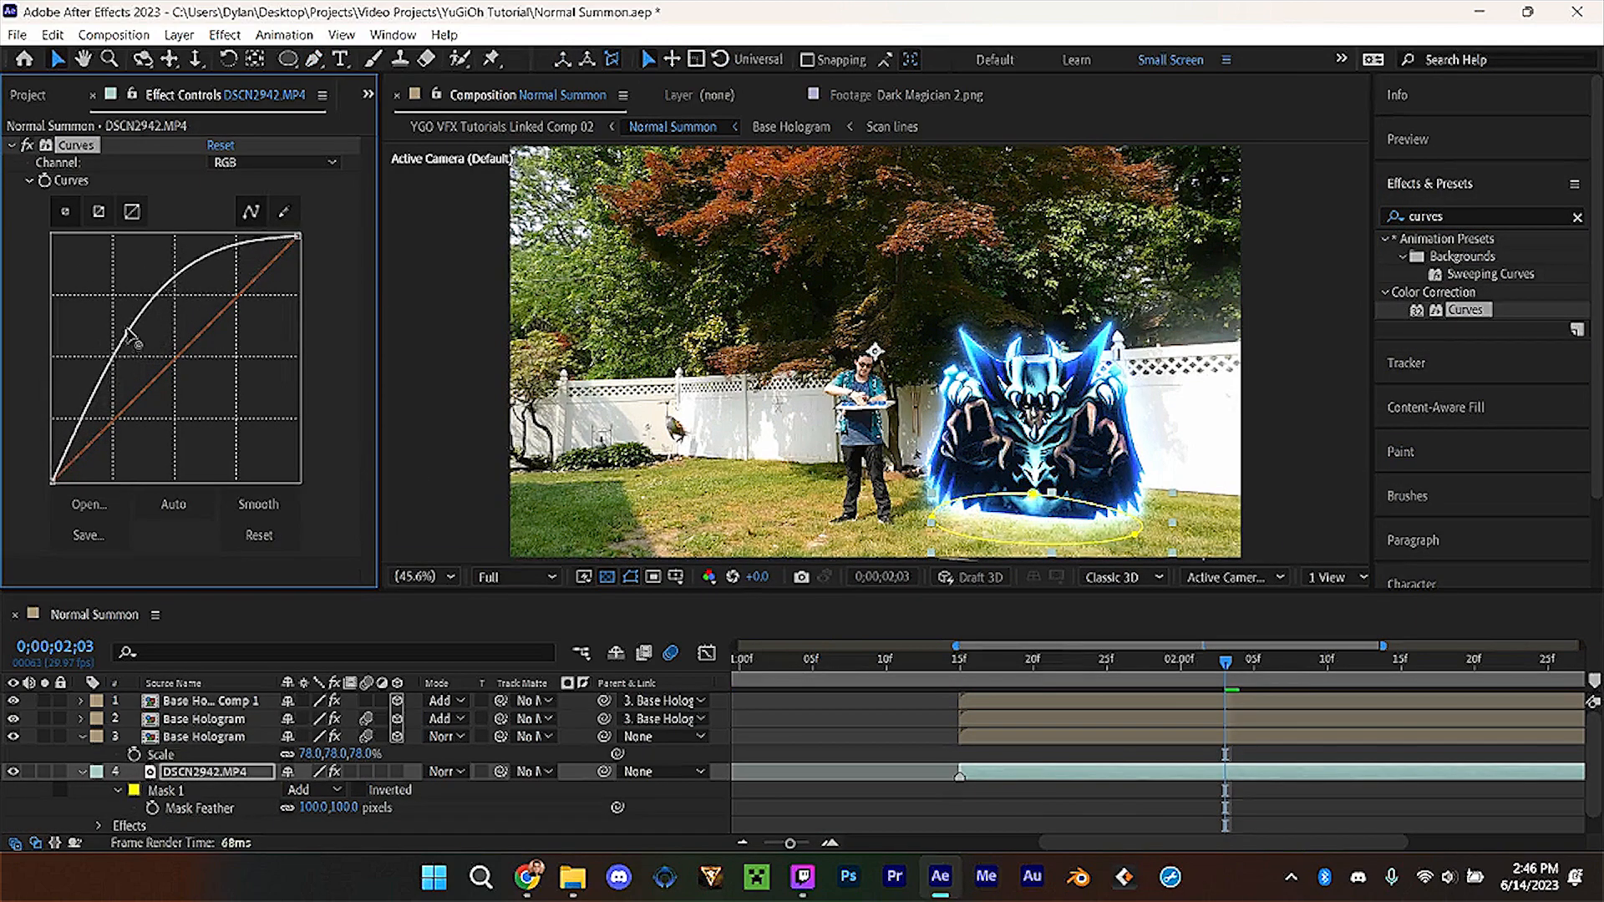
left_click_drag(197, 272, 205, 246)
left_click_drag(82, 425, 110, 458)
left_click_drag(137, 332, 134, 330)
left_click(804, 716)
left_click_drag(206, 246, 238, 253)
left_click_drag(133, 329, 151, 334)
left_click_drag(109, 457, 104, 452)
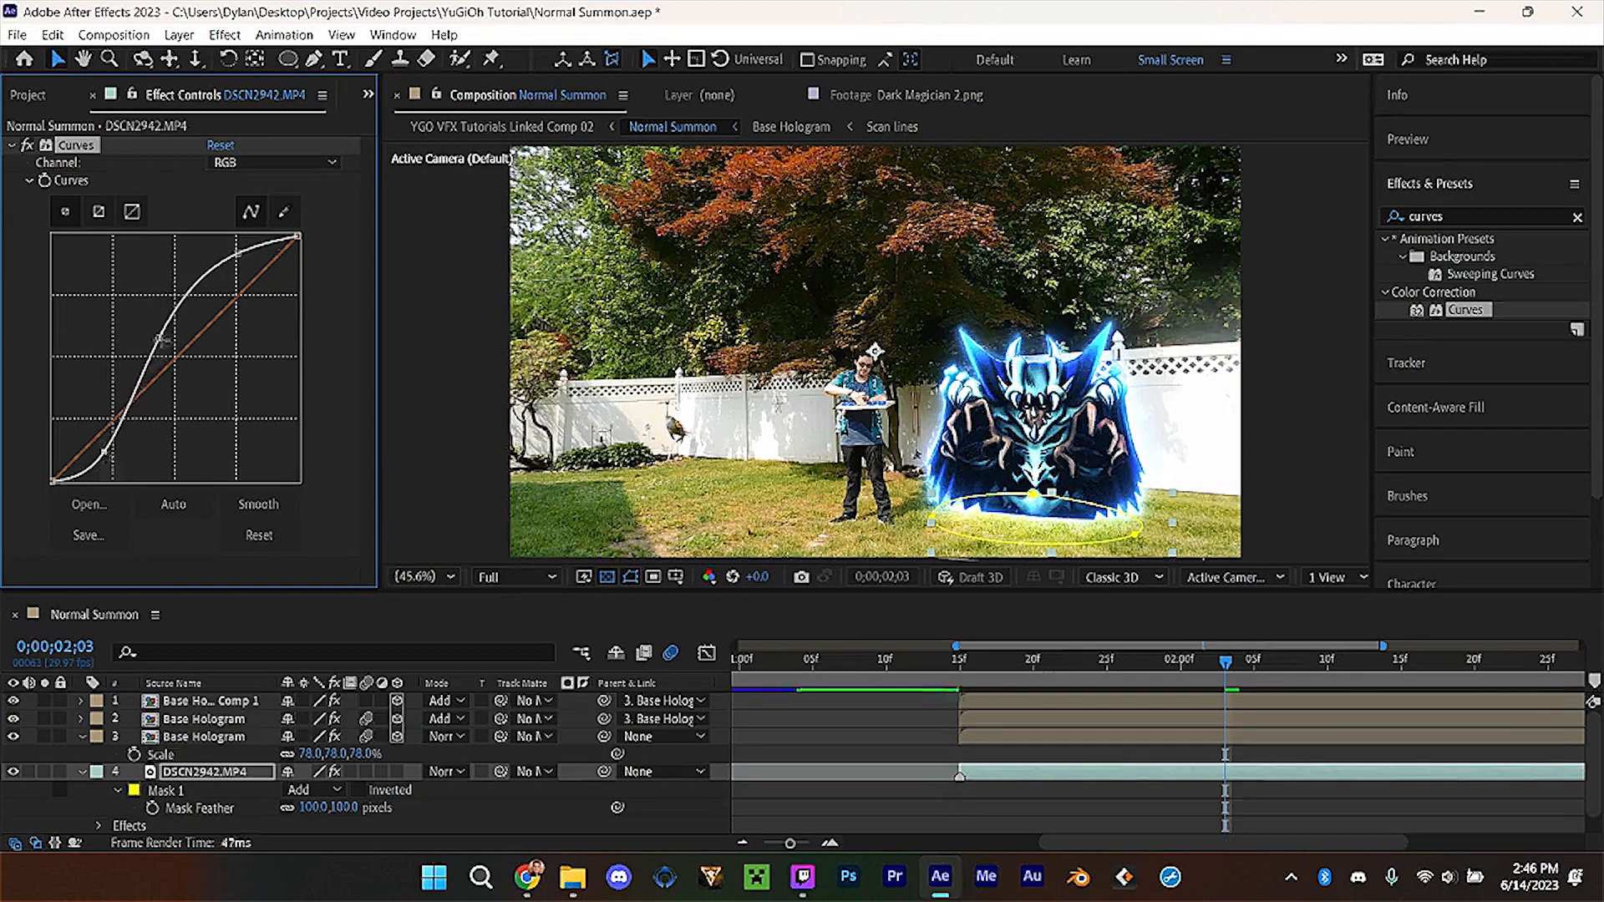
left_click_drag(151, 334, 153, 329)
Raise the Blue channel's midtones slightly and lower the Red channel's midtones in Curves to tint the grass light blue.
left_click(259, 162)
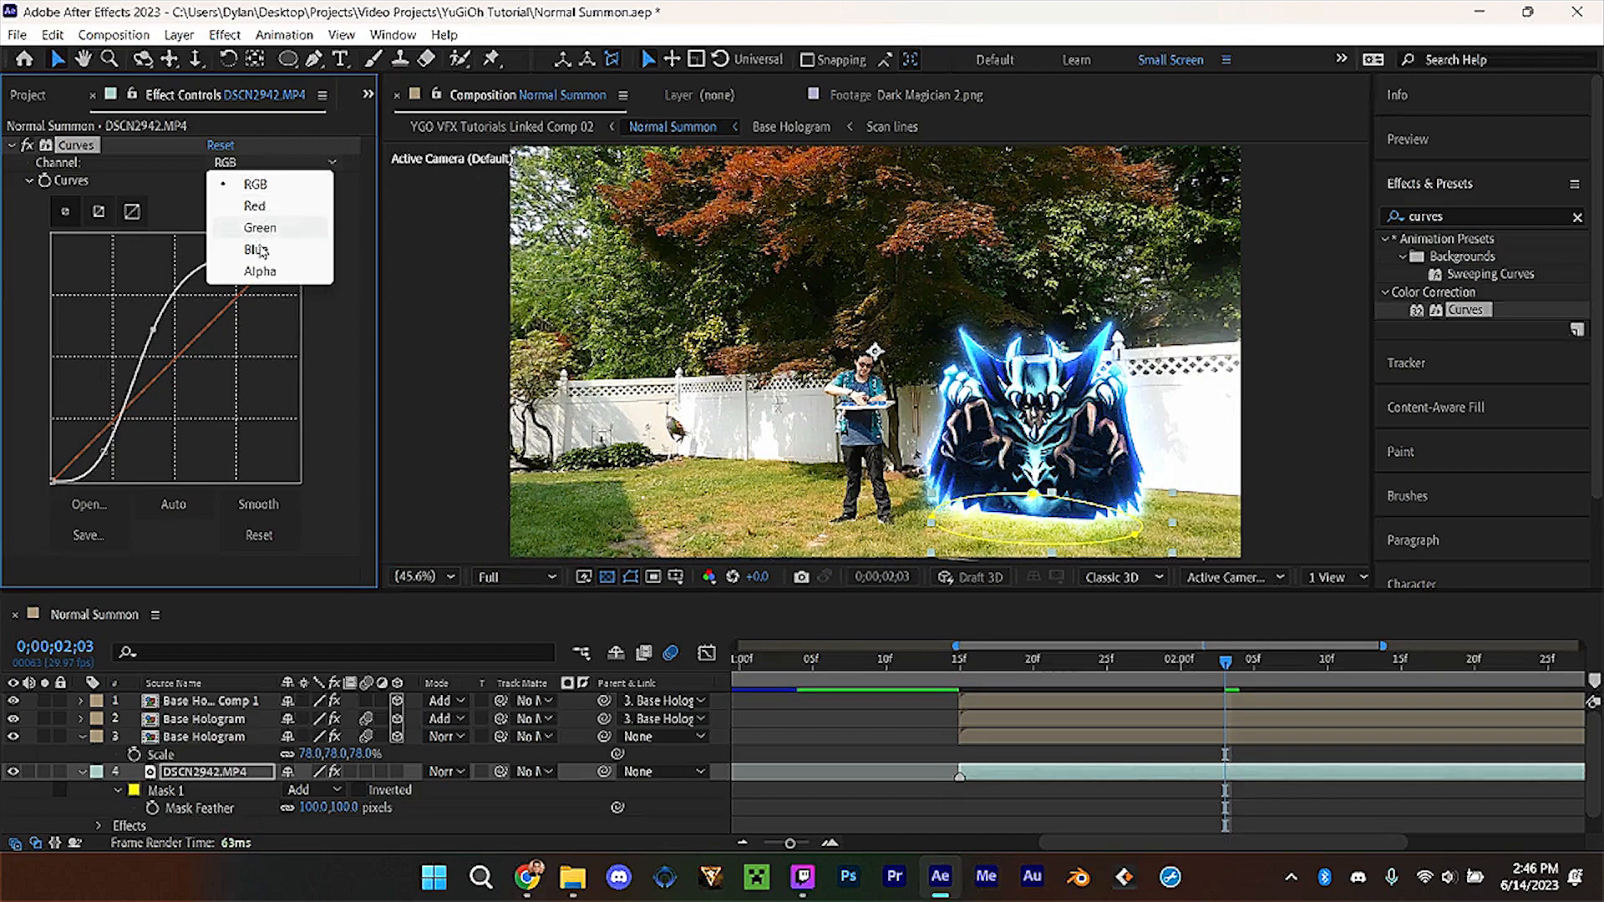
left_click(268, 248)
left_click_drag(153, 382, 155, 346)
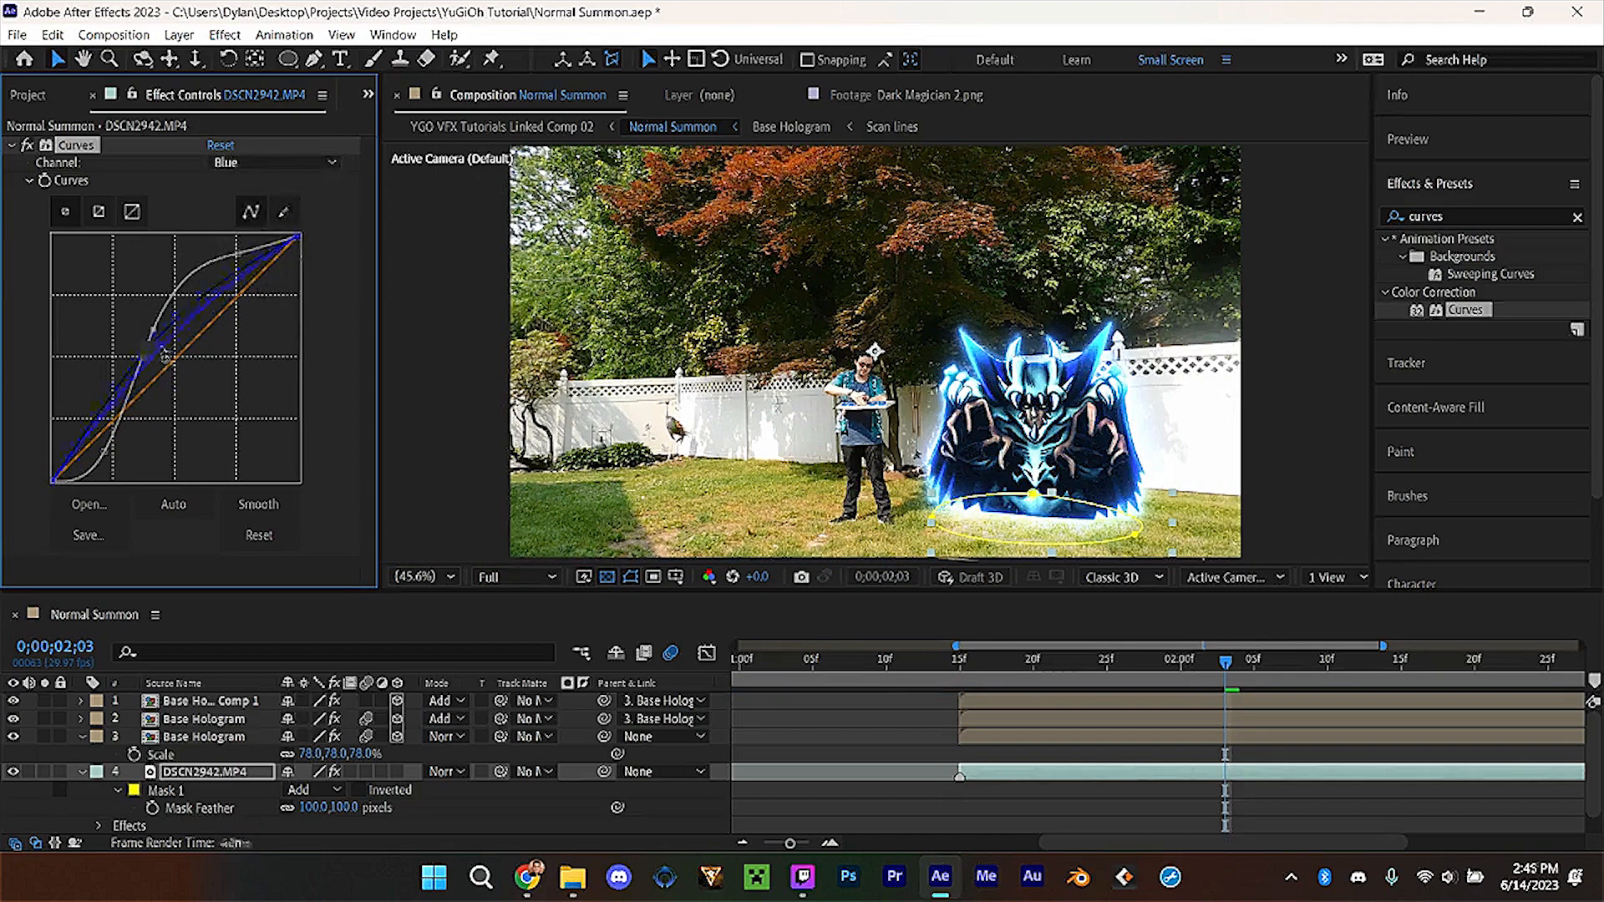
left_click(233, 163)
left_click(251, 202)
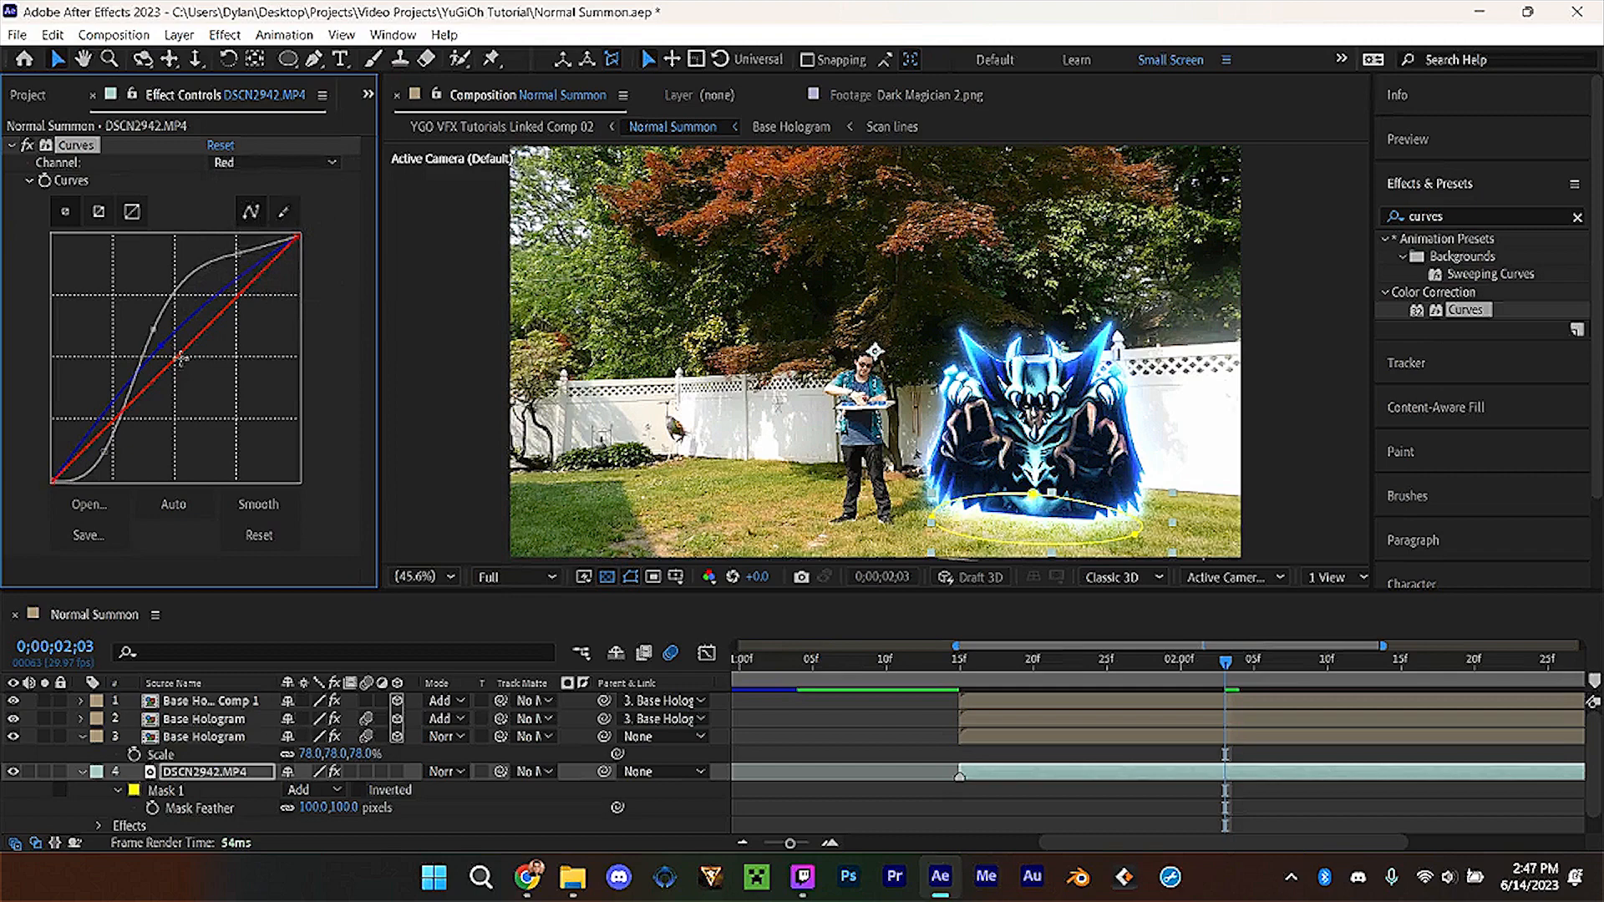
left_click(190, 376)
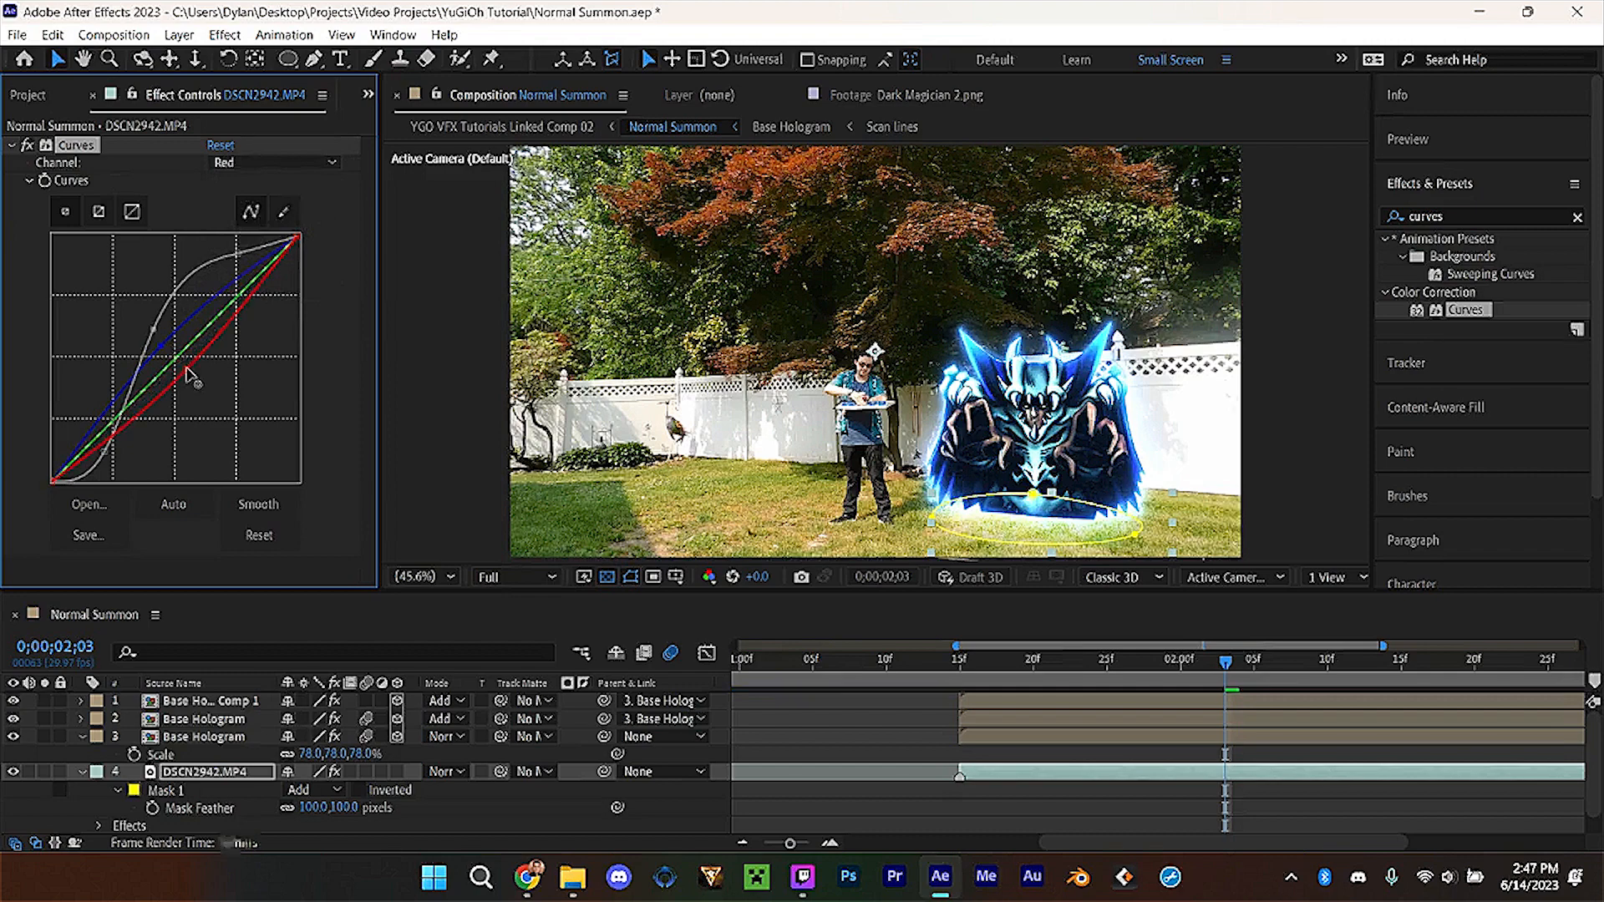
Keyframe the adjusted Curves at 0;00;01;25, reset Curves at 0;00;01;15, and check the ground light's fade-in.
left_click(1095, 771)
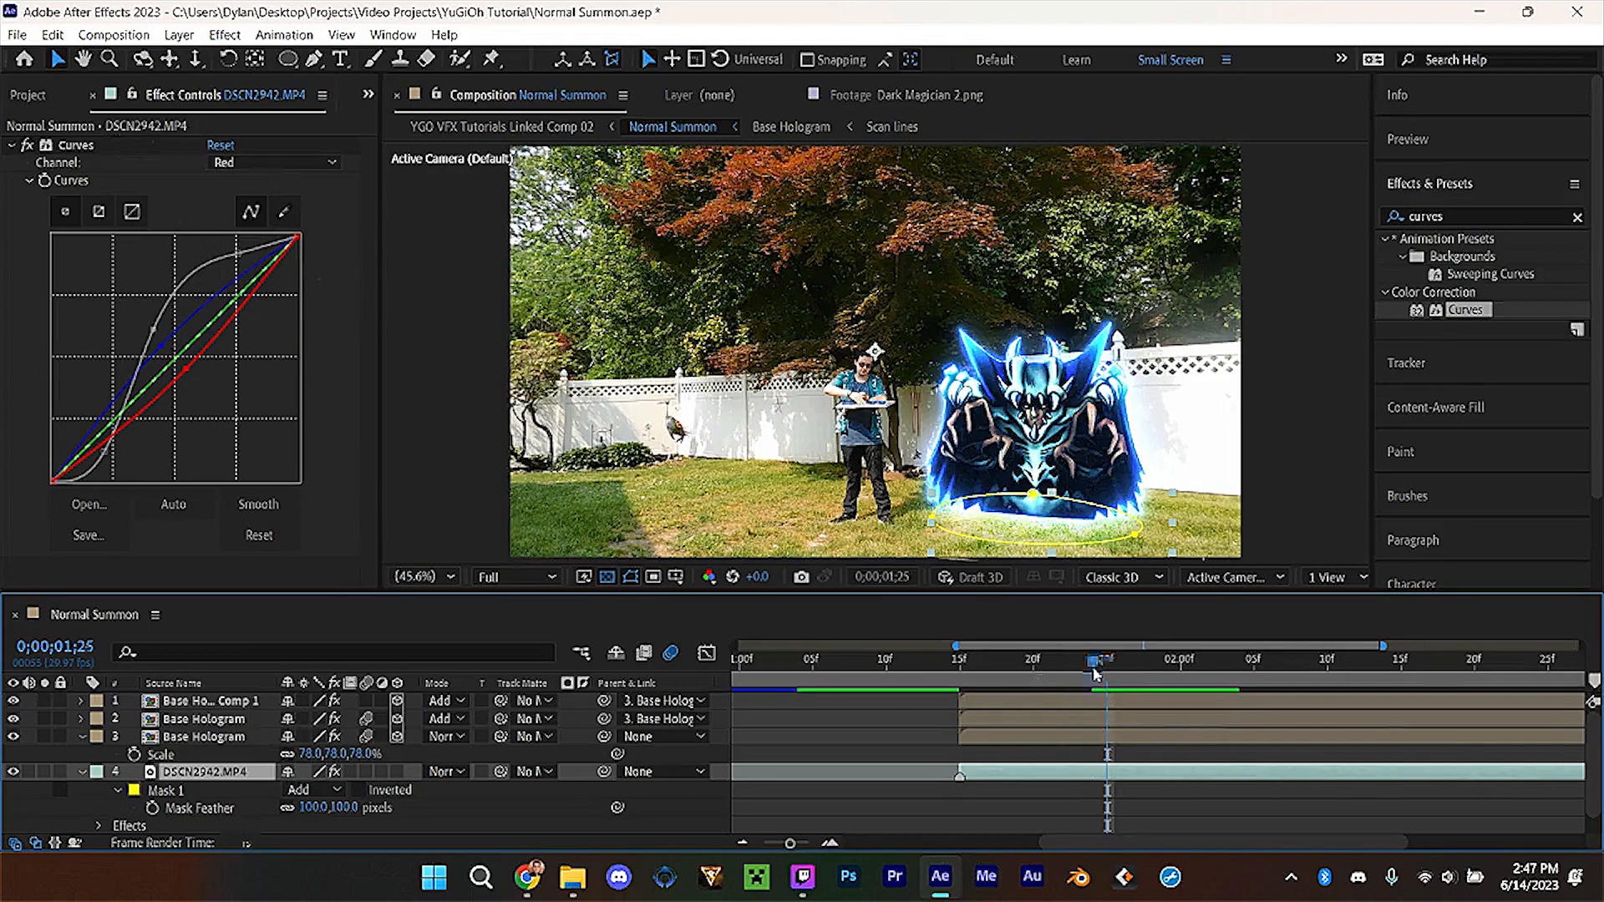
left_click_drag(1095, 674, 1104, 677)
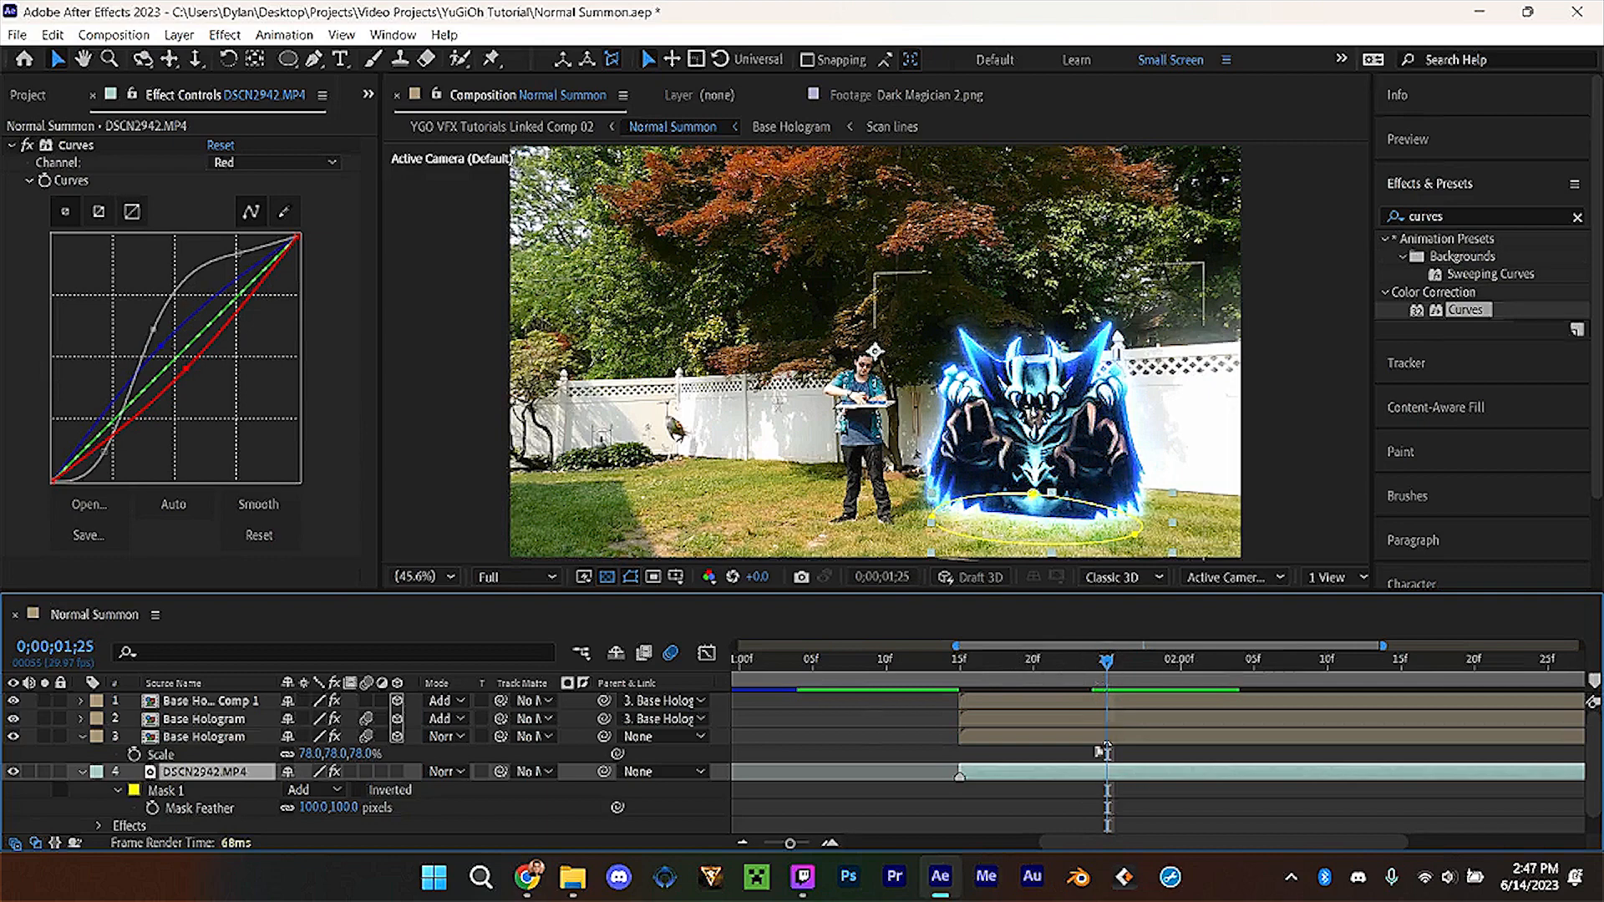
left_click(45, 180)
left_click_drag(1107, 668, 960, 706)
left_click(221, 147)
key("u")
key("u")
left_click(1128, 823)
left_click_drag(981, 673, 1063, 666)
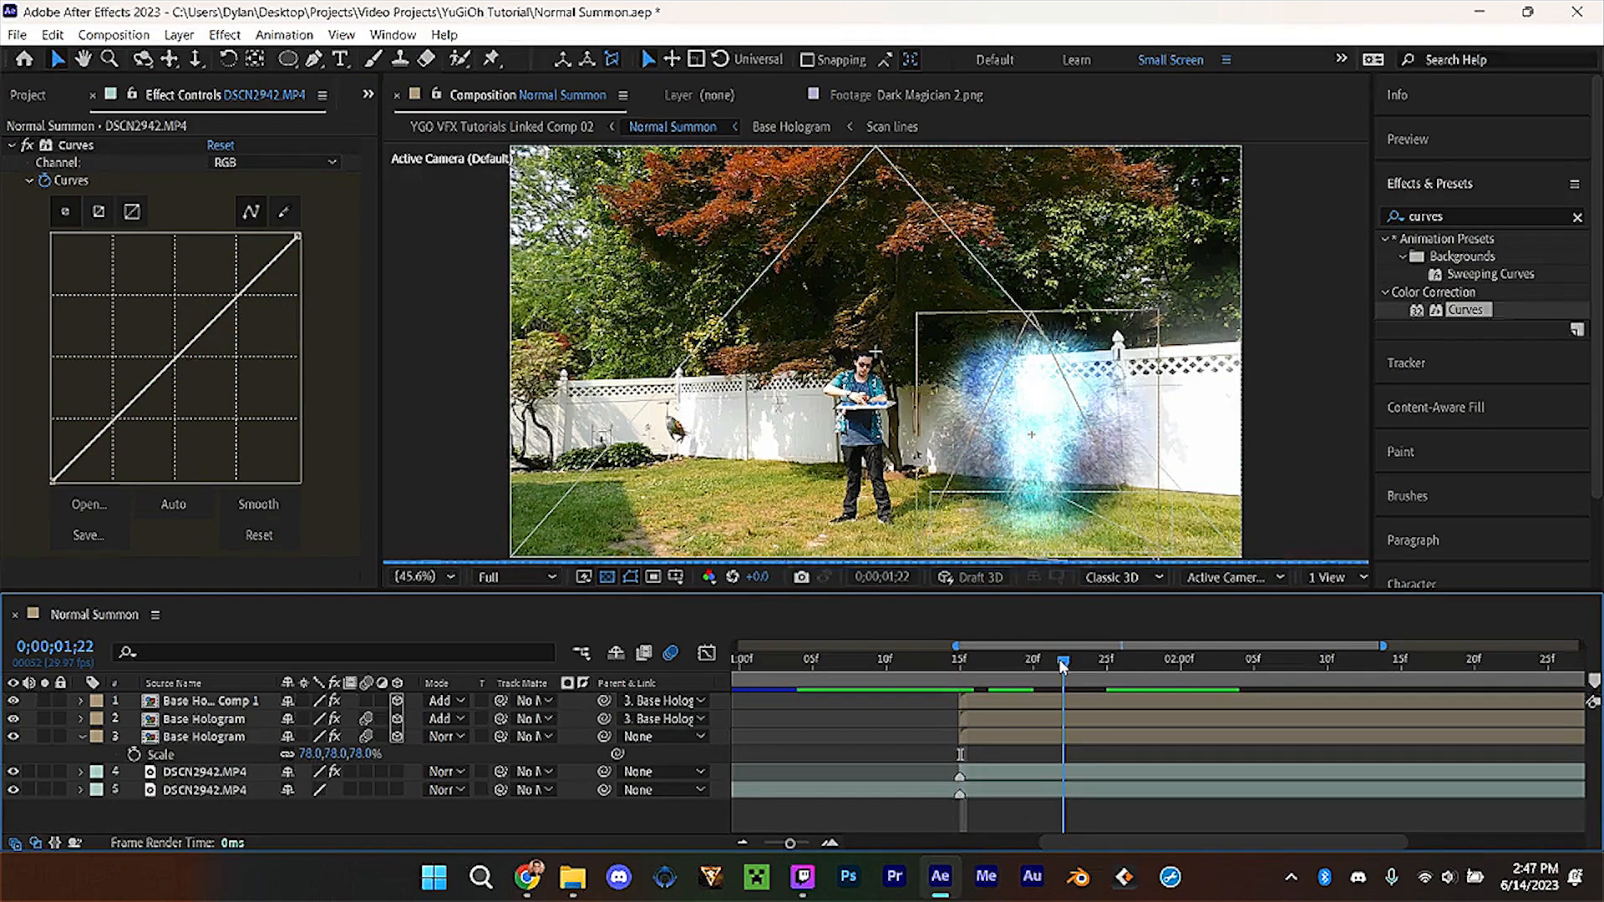
left_click(878, 771)
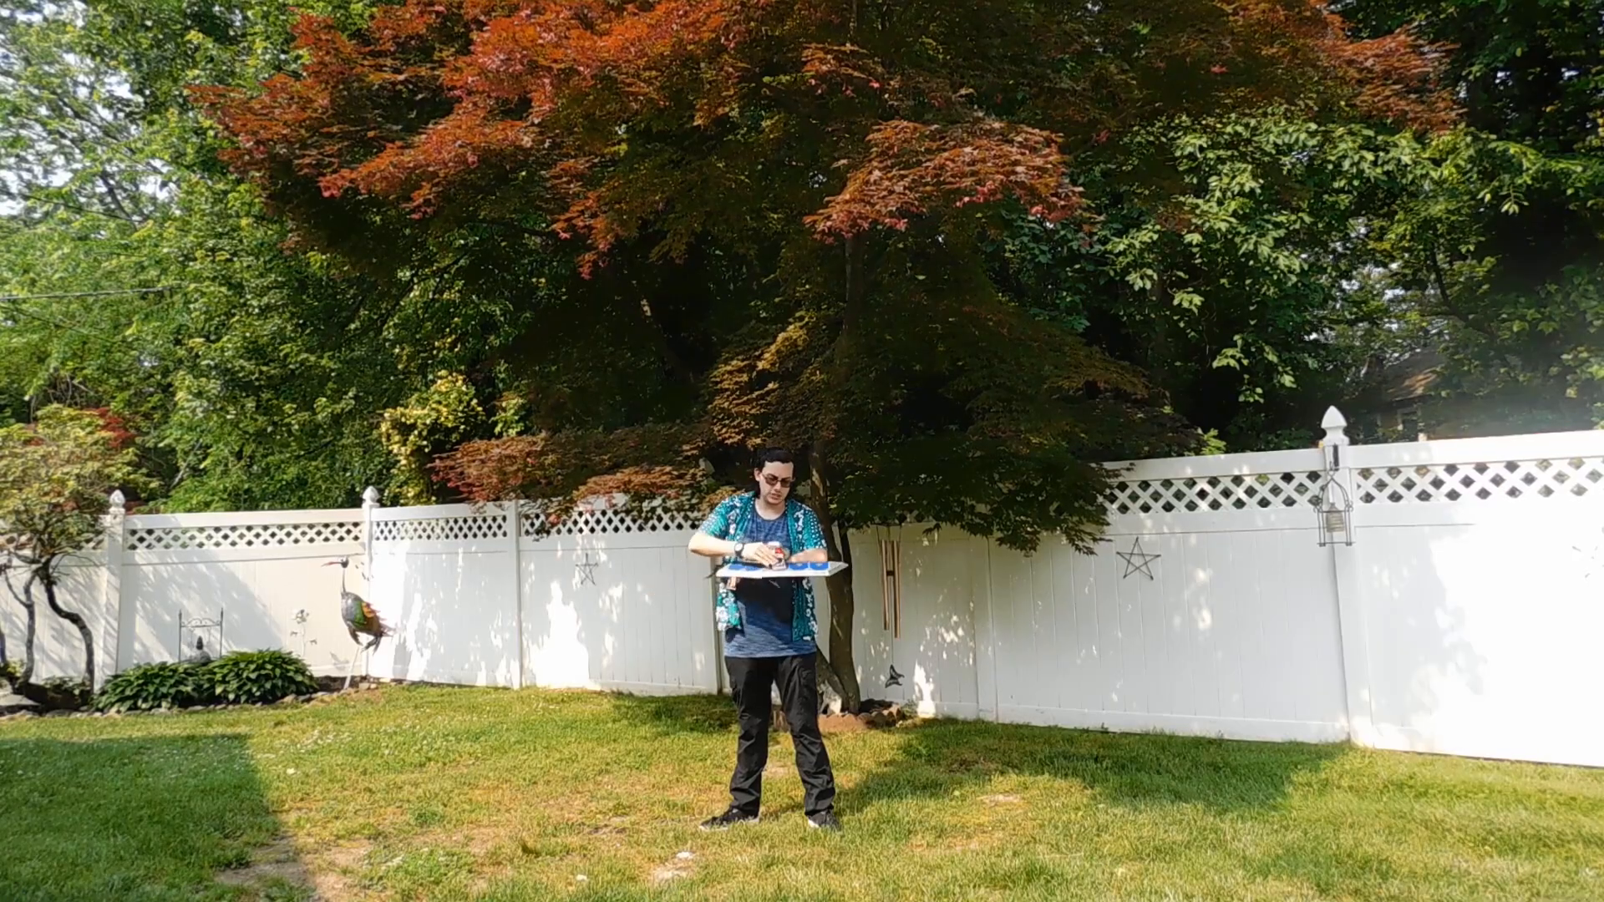